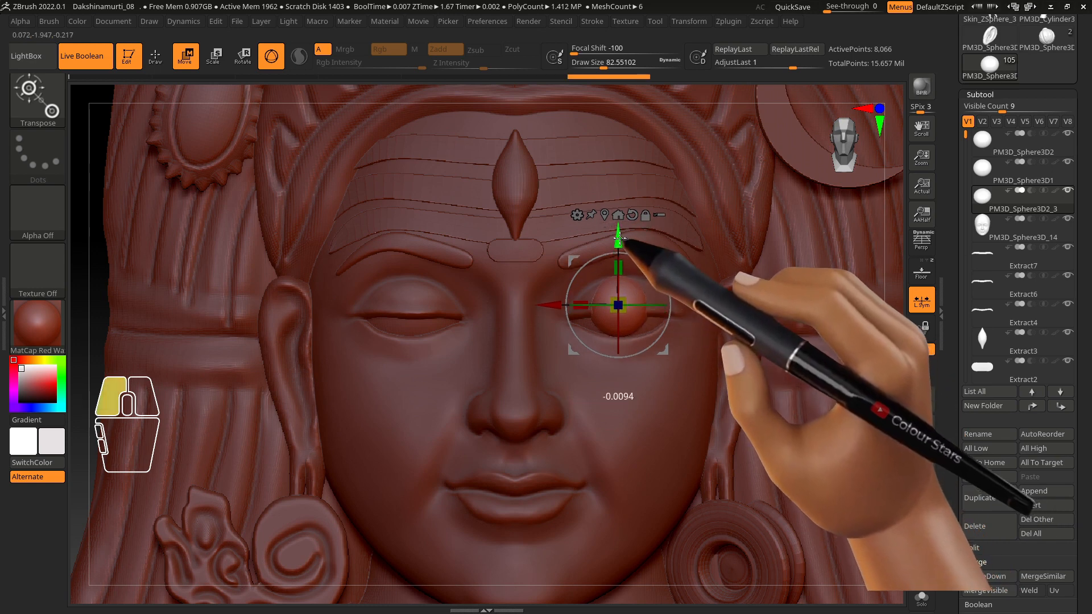
Step: Adjust the height of the sphere over the eye on the crescent-moon side and set its subtool to Boolean subtraction
ctrl+drag(620, 238, 619, 239)
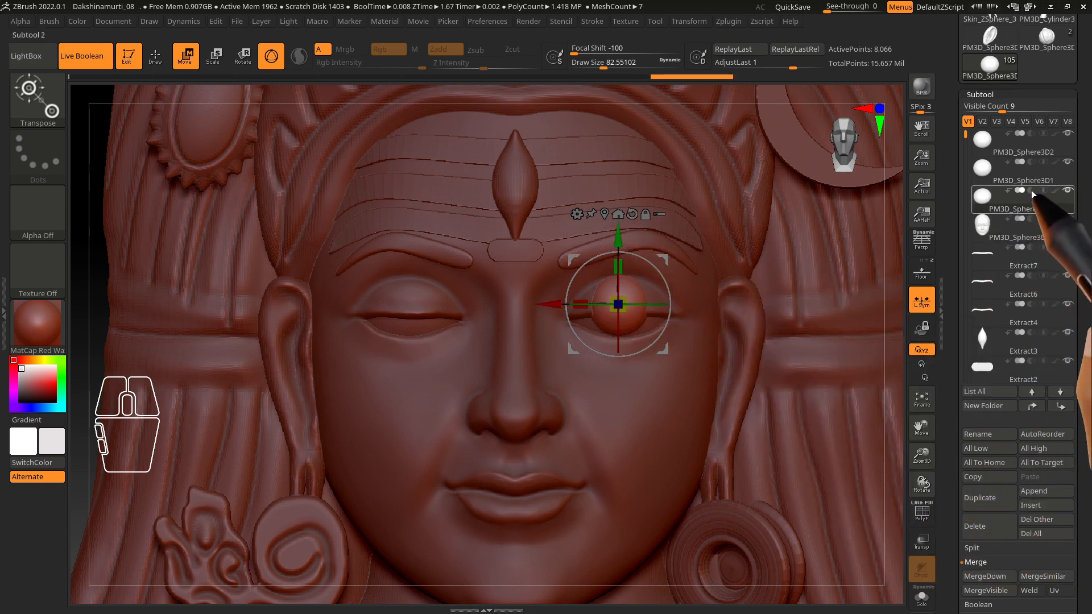
click(1031, 190)
drag(739, 362, 654, 290)
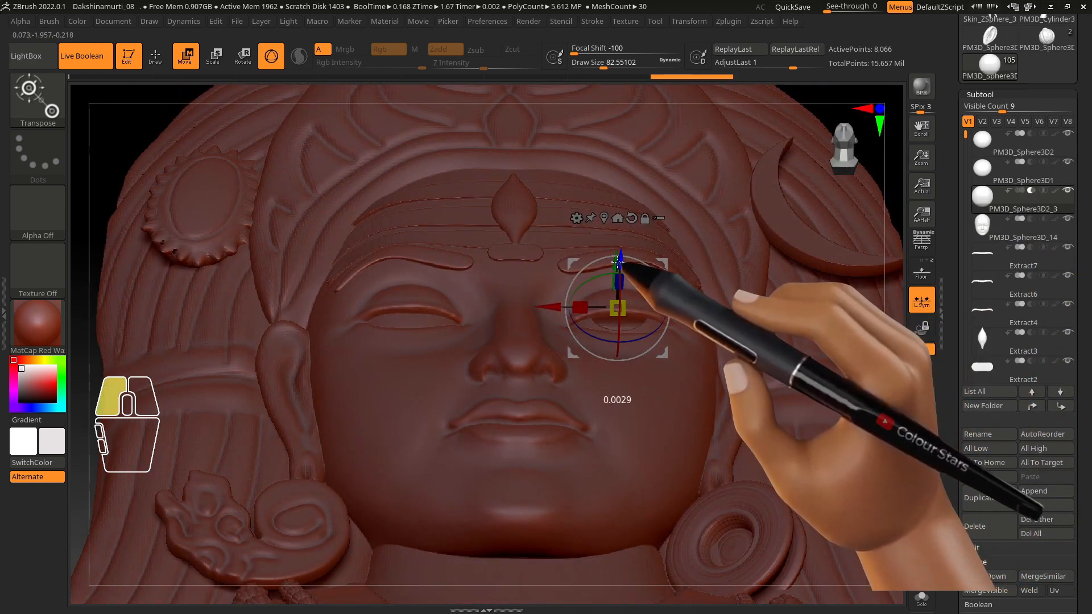
Step: Shift the subtractive sphere slightly in depth and height so it cuts the opening between the eyelids
drag(617, 258, 617, 259)
right_drag(636, 331, 652, 269)
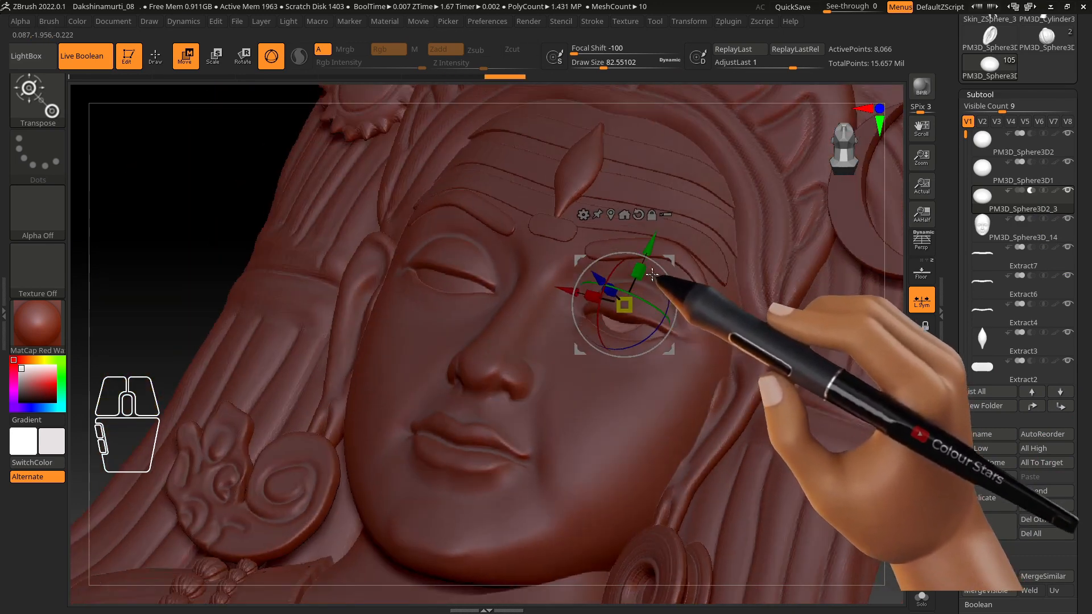
drag(650, 246, 648, 251)
shift+right_drag(714, 328, 722, 342)
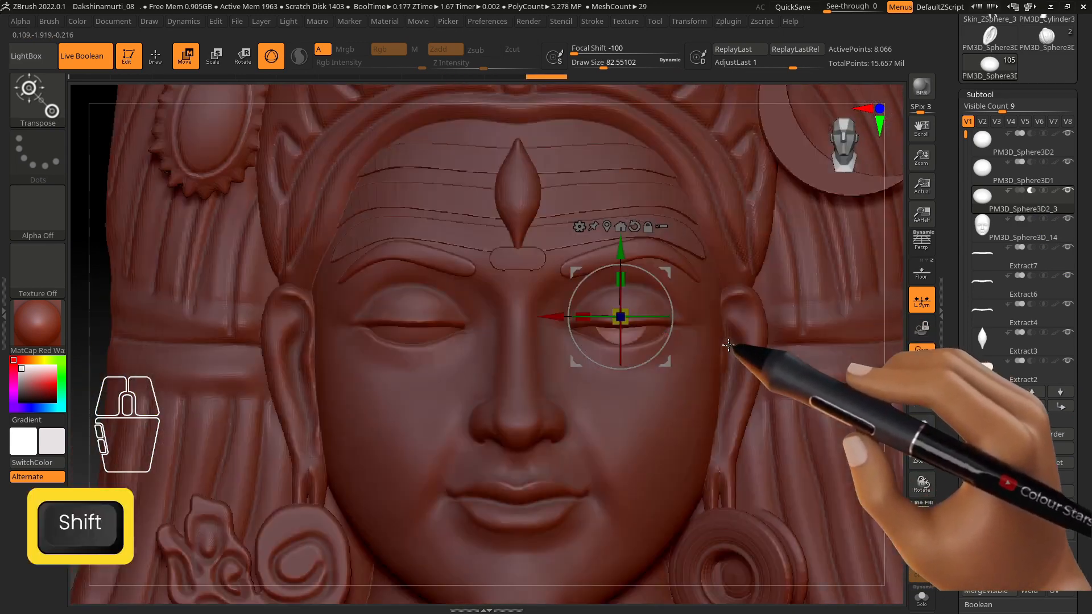
Step: Align the subtractive sphere's height with the painted eye, showing the reference image only while adjusting
click(920, 274)
alt+right_drag(658, 316, 679, 361)
drag(605, 252, 605, 253)
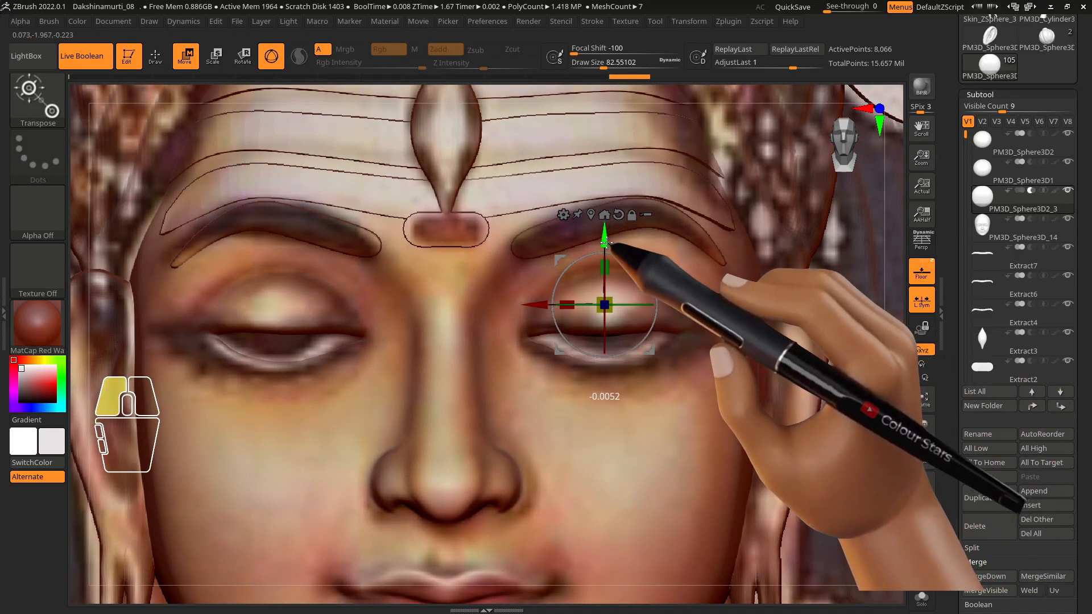
drag(605, 241, 606, 244)
click(921, 275)
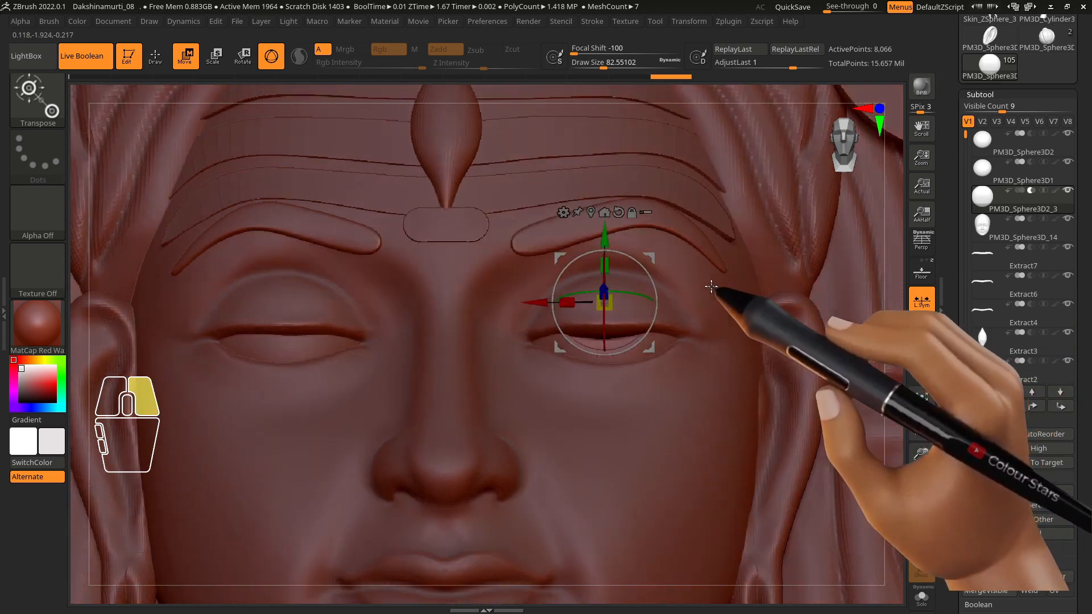
Step: Fine-tune the subtractive sphere's depth along Z inside the eye
right_drag(709, 288, 588, 310)
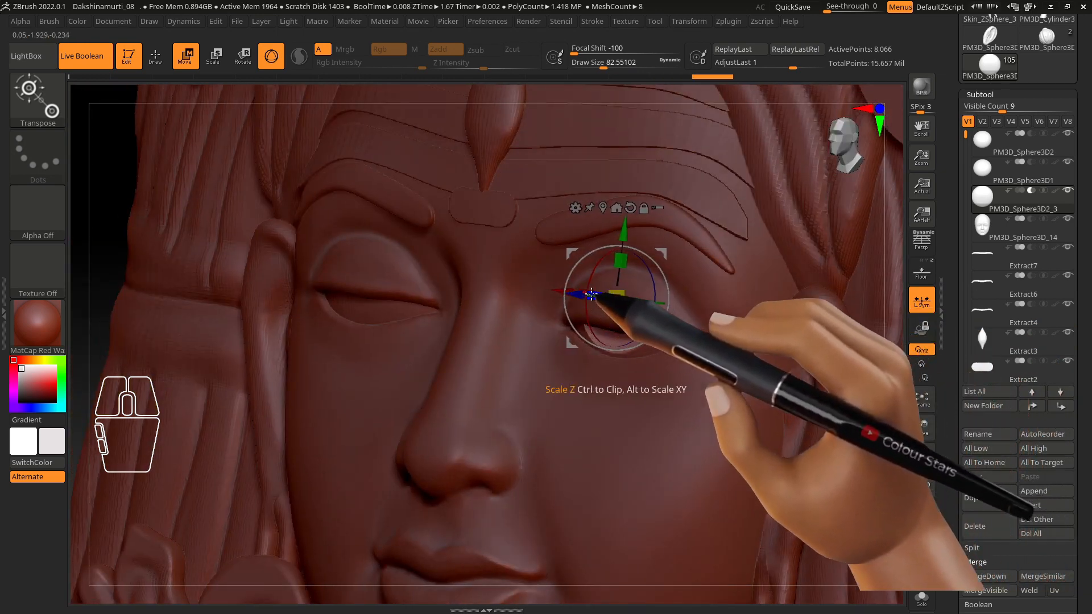
drag(577, 295, 578, 295)
mouse_move(579, 298)
right_down()
mouse_move(615, 296)
mouse_move(598, 294)
right_up()
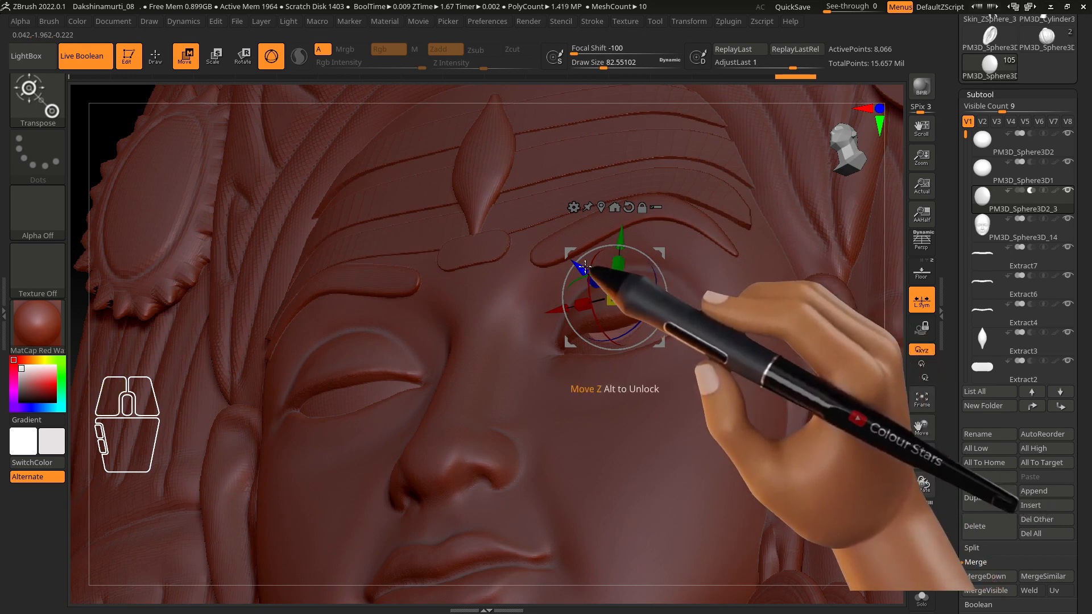
shift+right_drag(616, 325, 641, 371)
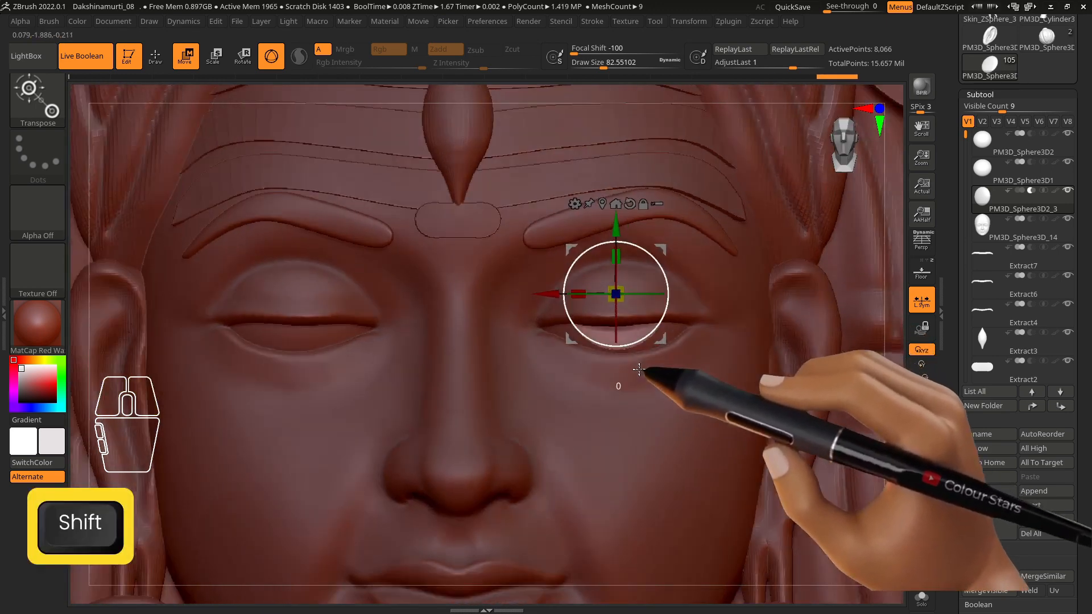
Step: Recheck the eye cut against the reference image and fine-tune the sphere's height
click(156, 57)
mouse_move(562, 401)
right_down()
mouse_move(553, 363)
mouse_move(639, 317)
right_up()
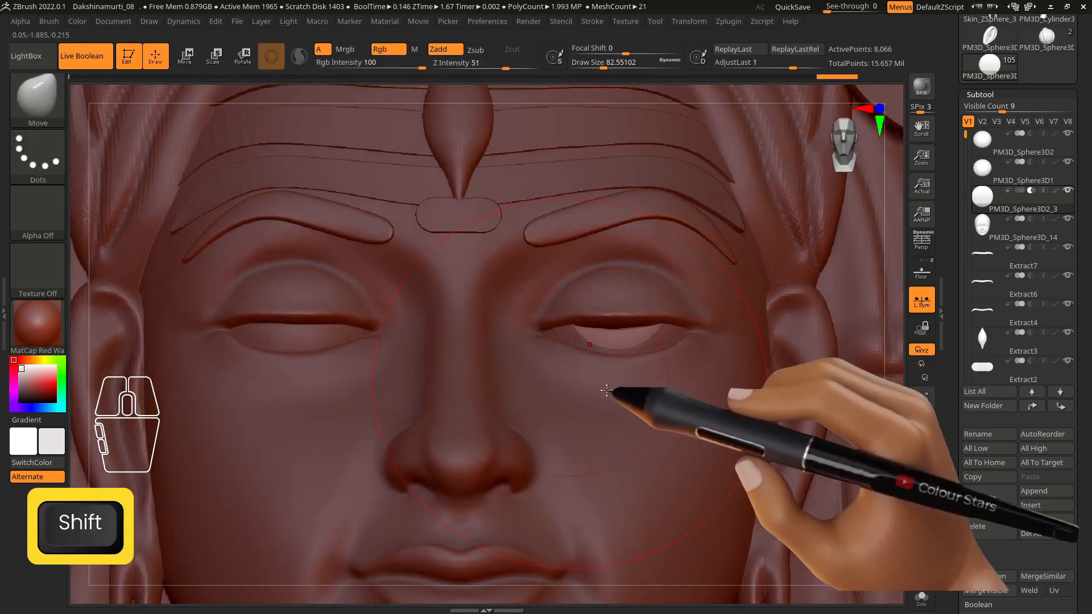
click(922, 271)
key(w)
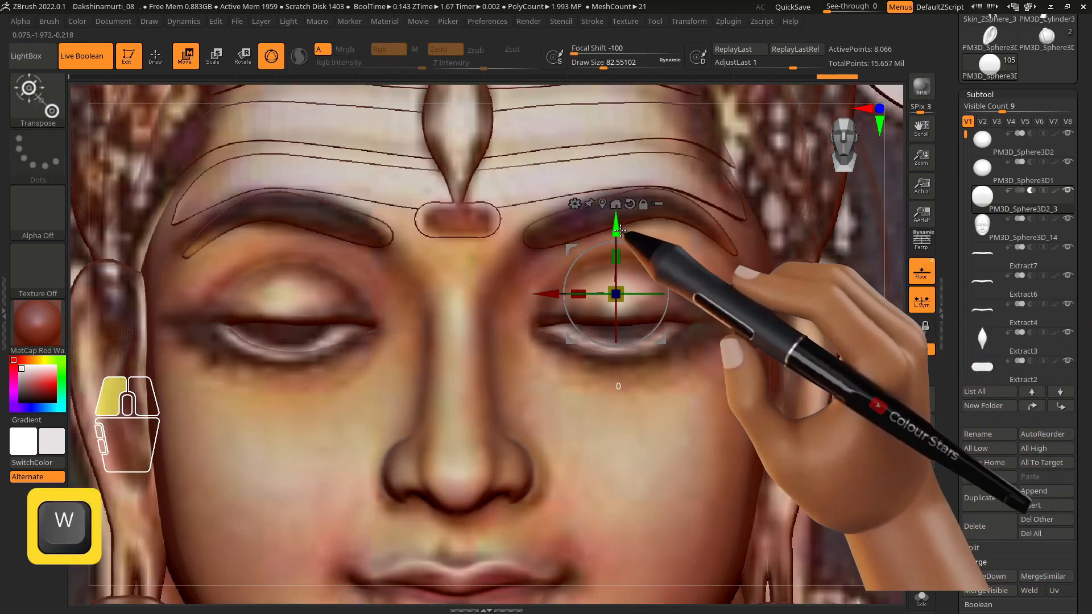
click(921, 272)
click(156, 57)
alt+right_drag(652, 358, 625, 327)
Step: Duplicate the subtractive sphere, mirror the copy across X to the other eye and recentre the gizmo on it
key(w)
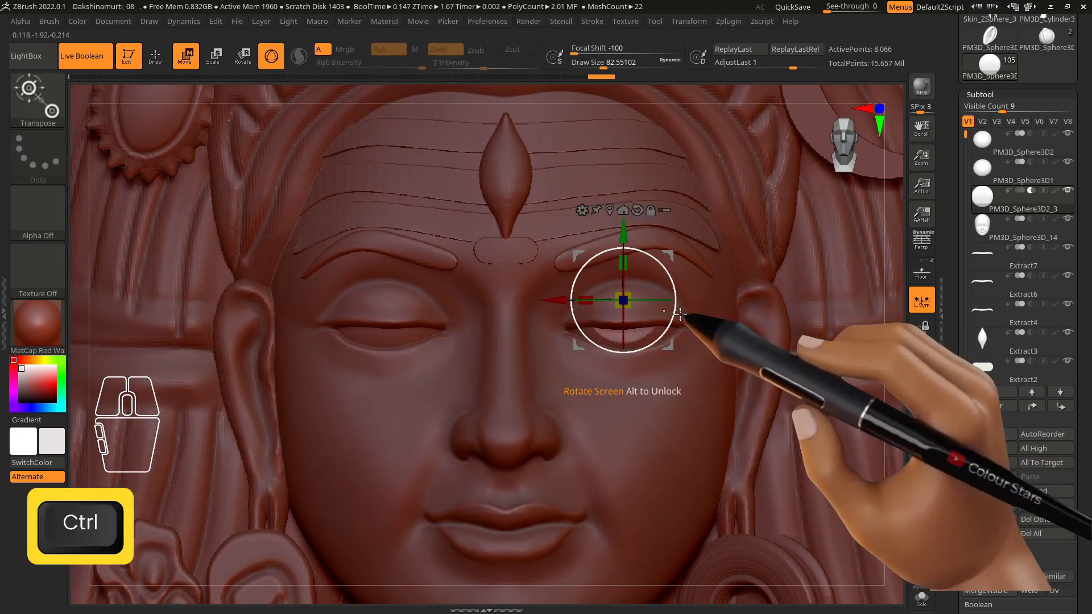
key(ctrl+shift+d)
scroll(980, 383, down, 3)
scroll(979, 382, down, 10)
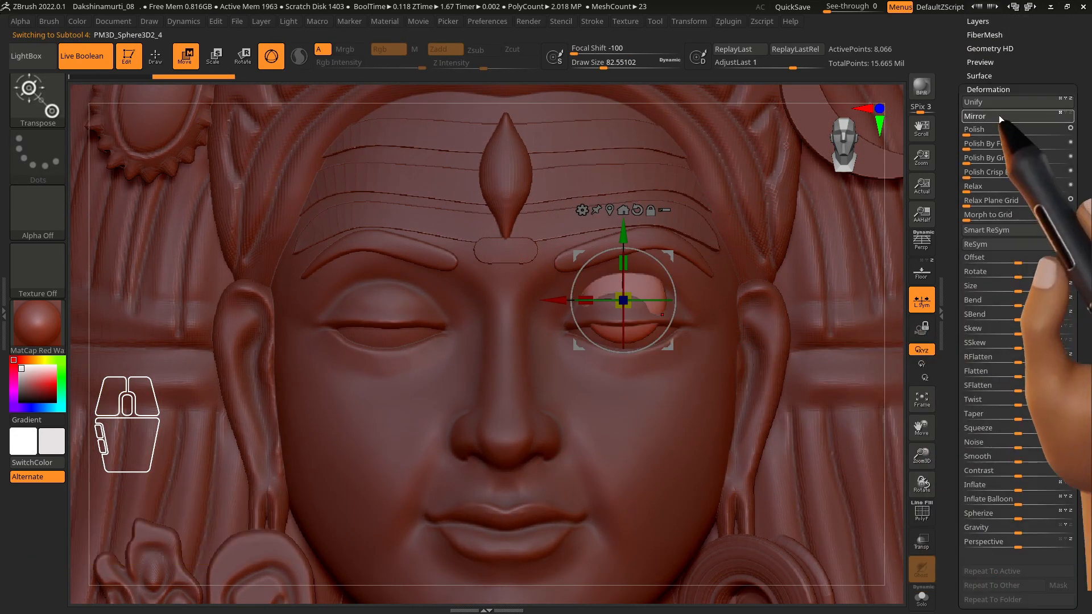
click(999, 115)
drag(560, 300, 453, 298)
click(514, 210)
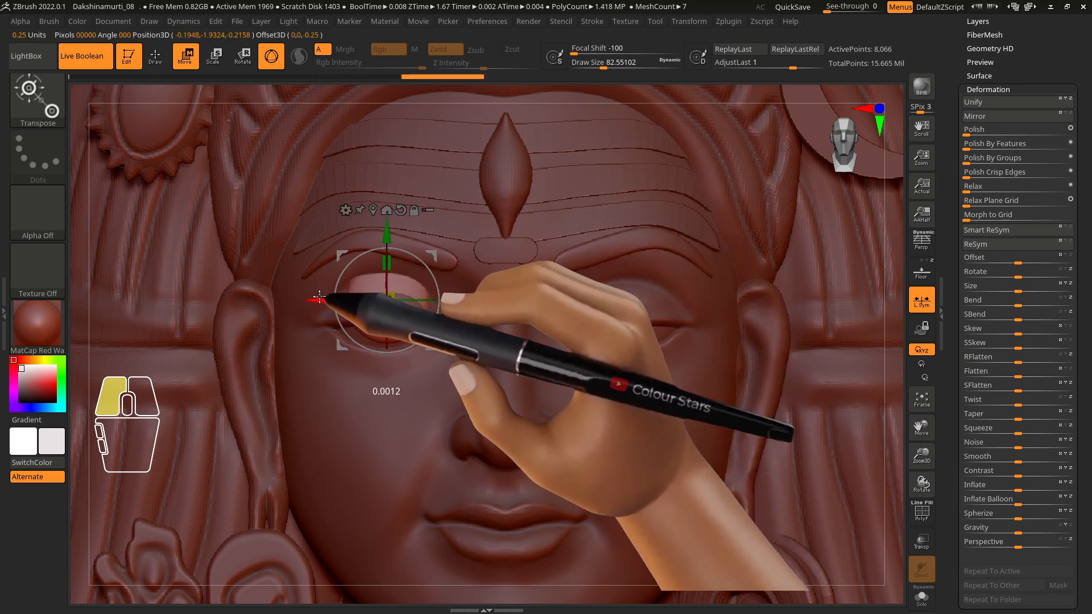
Step: Set the mirrored sphere's subtool to Boolean subtraction
scroll(1018, 284, up, 10)
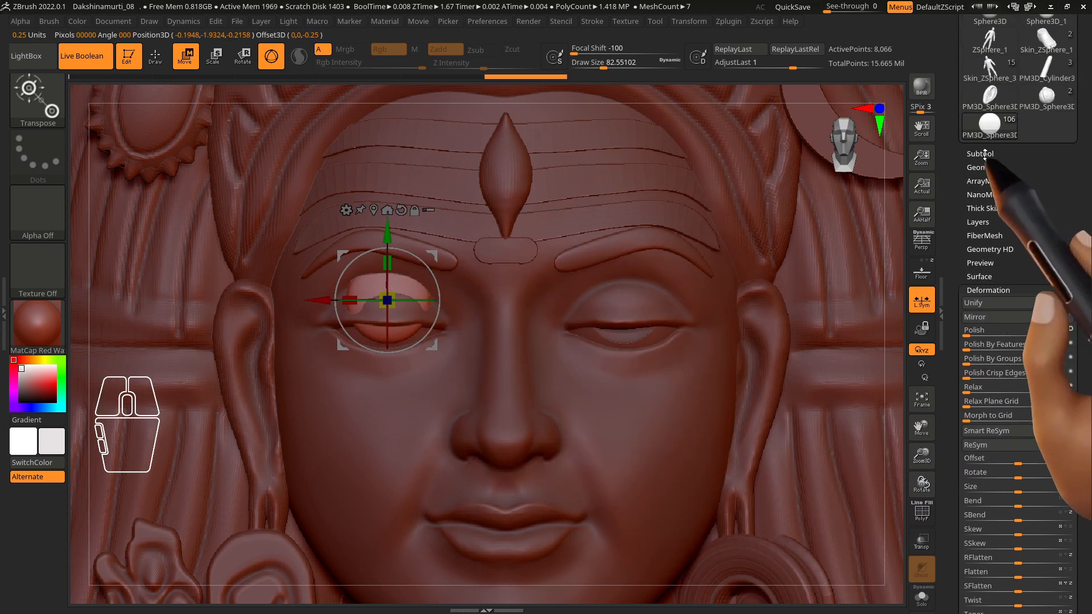
mouse_move(990, 262)
click(1030, 145)
Step: Select the eyeball PM3D_Sphere3D2 behind the mirrored cut and shift it slightly in depth
right_drag(455, 321, 462, 270)
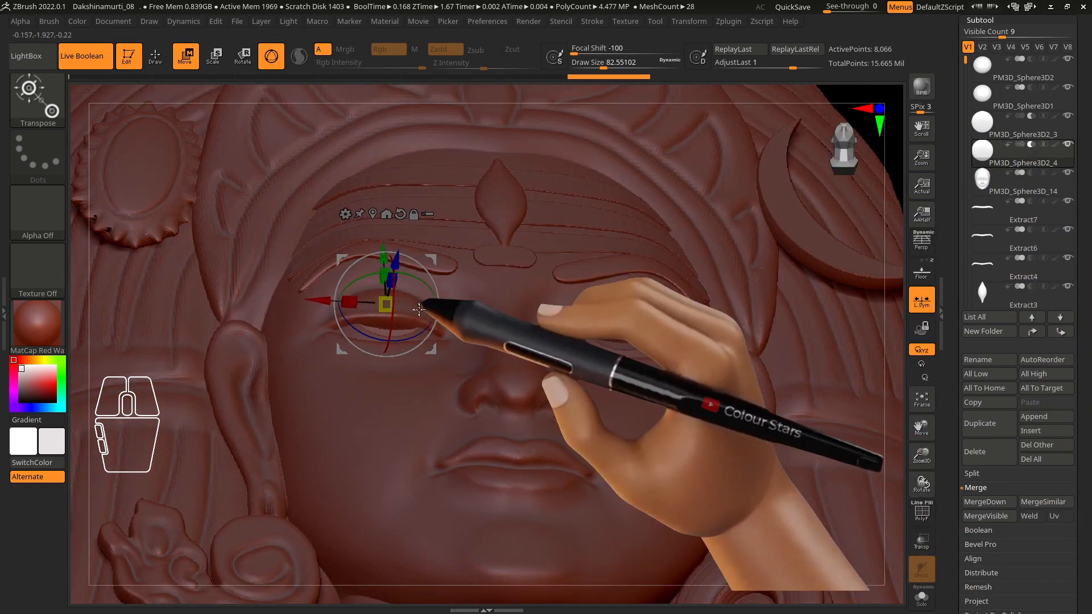
alt+right_drag(360, 329, 366, 344)
alt+click(366, 342)
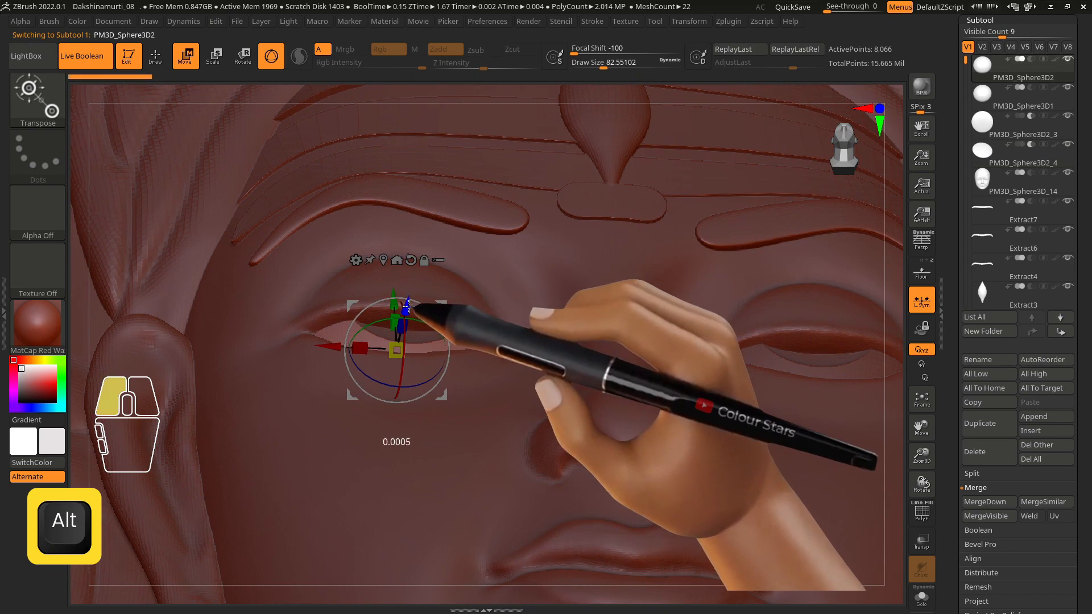
drag(410, 306, 410, 306)
right_drag(454, 388, 457, 350)
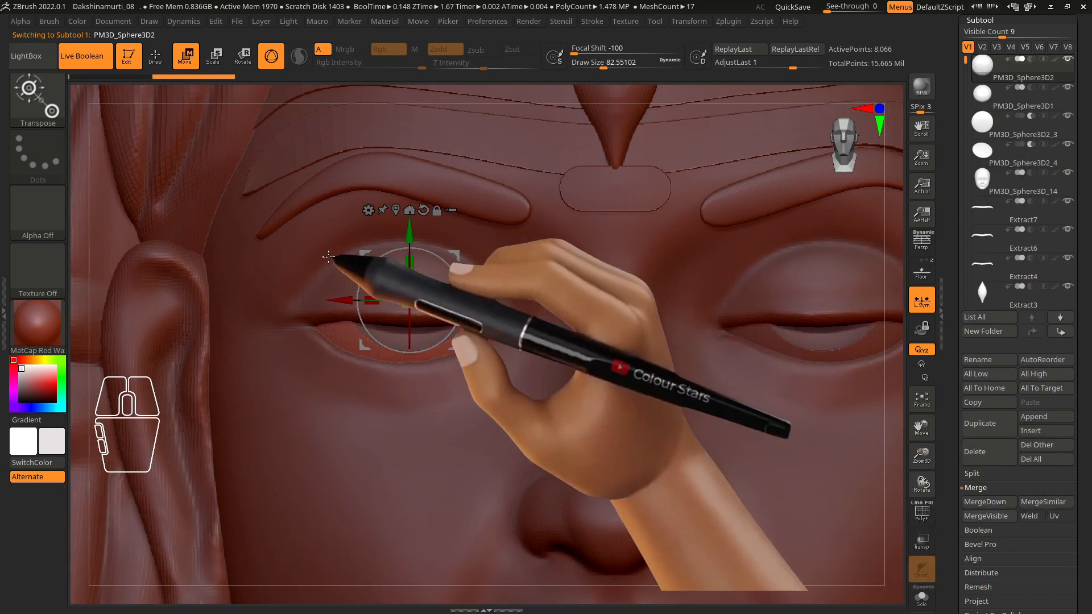
Step: Select the head mesh PM3D_Sphere3D_14 and smooth the lower eyelid along its edge
click(155, 55)
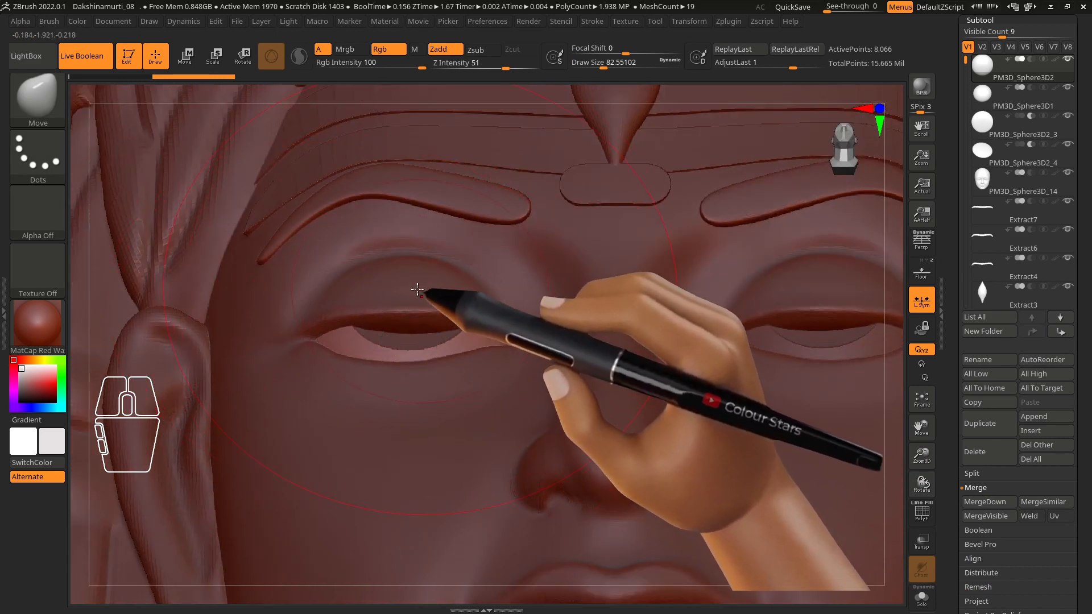
alt+right_drag(512, 344, 562, 441)
alt+click(558, 441)
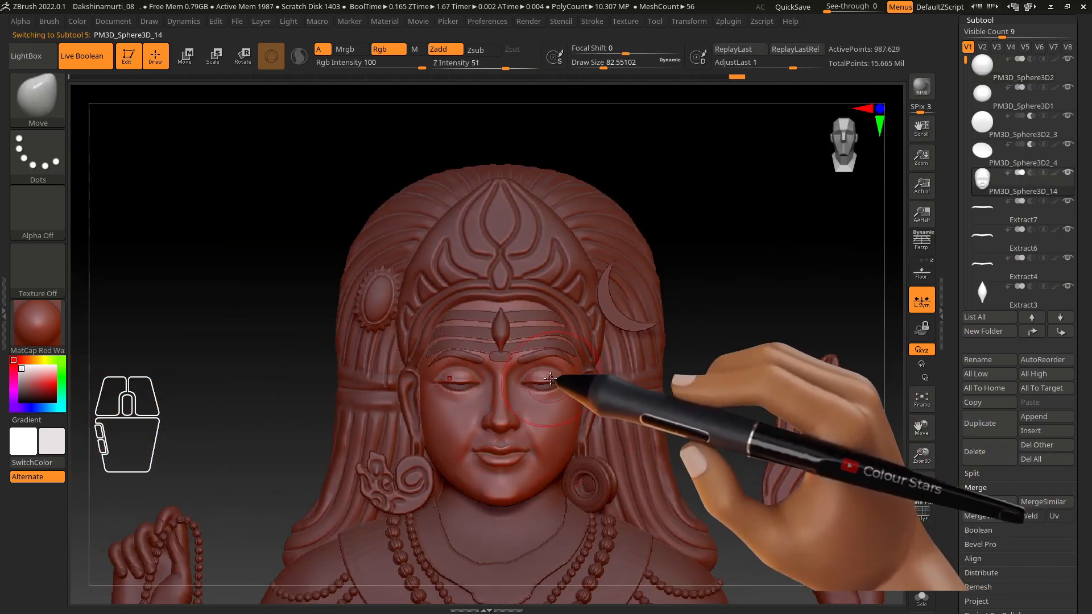
mouse_move(538, 397)
alt+right_down()
mouse_move(660, 500)
mouse_move(331, 395)
alt+right_up()
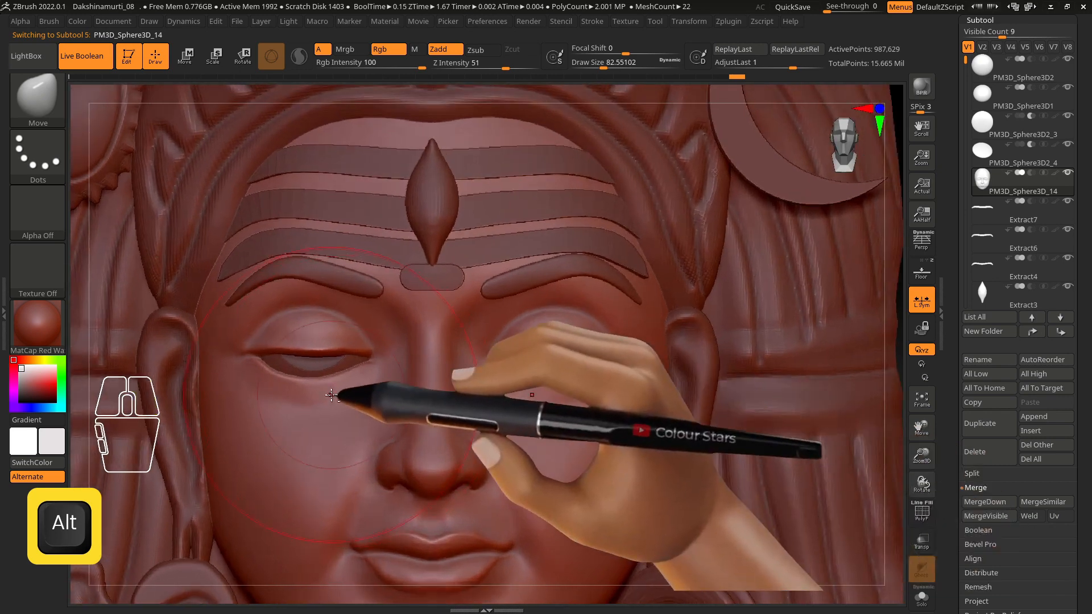
key(shift)
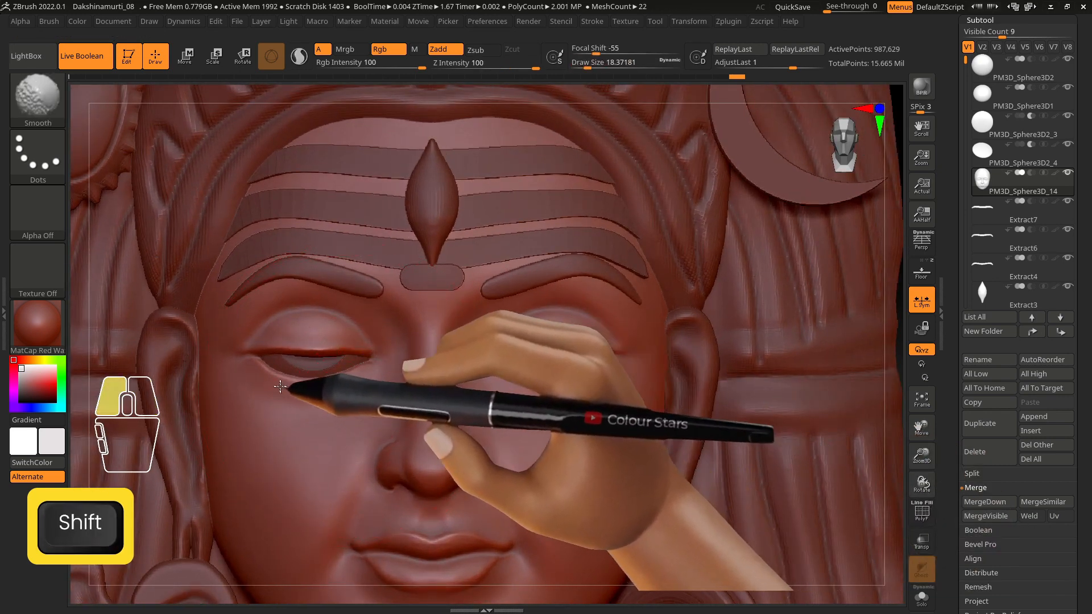
shift+drag(380, 362, 257, 369)
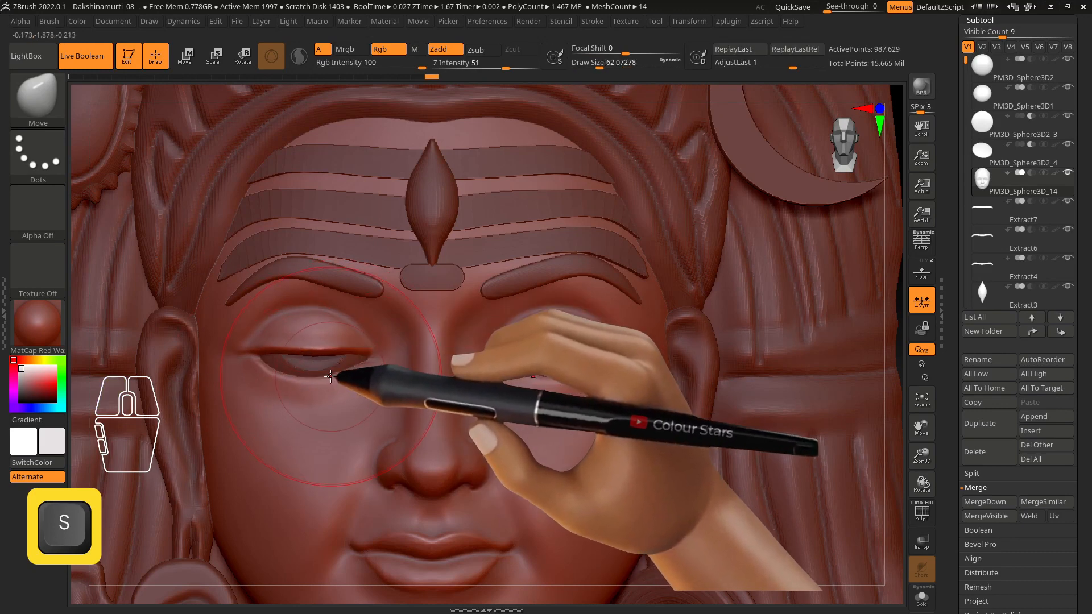
Step: Mask the area beneath the lower eyelid with the MaskLasso brush and invert the mask
ctrl+drag(367, 356, 360, 360)
key(ctrl+z)
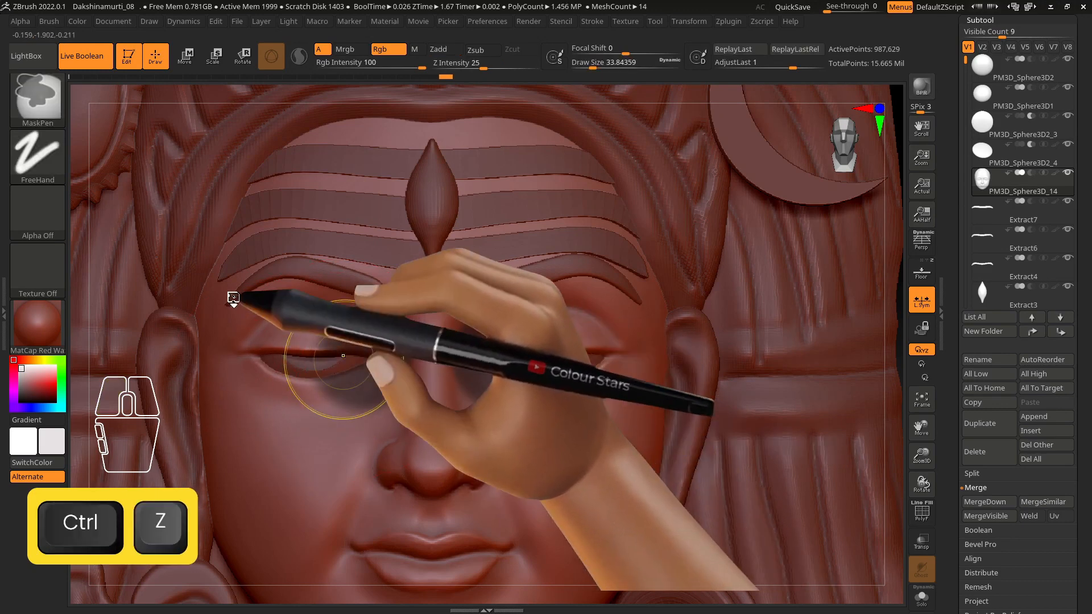
ctrl+click(41, 101)
ctrl+click(227, 154)
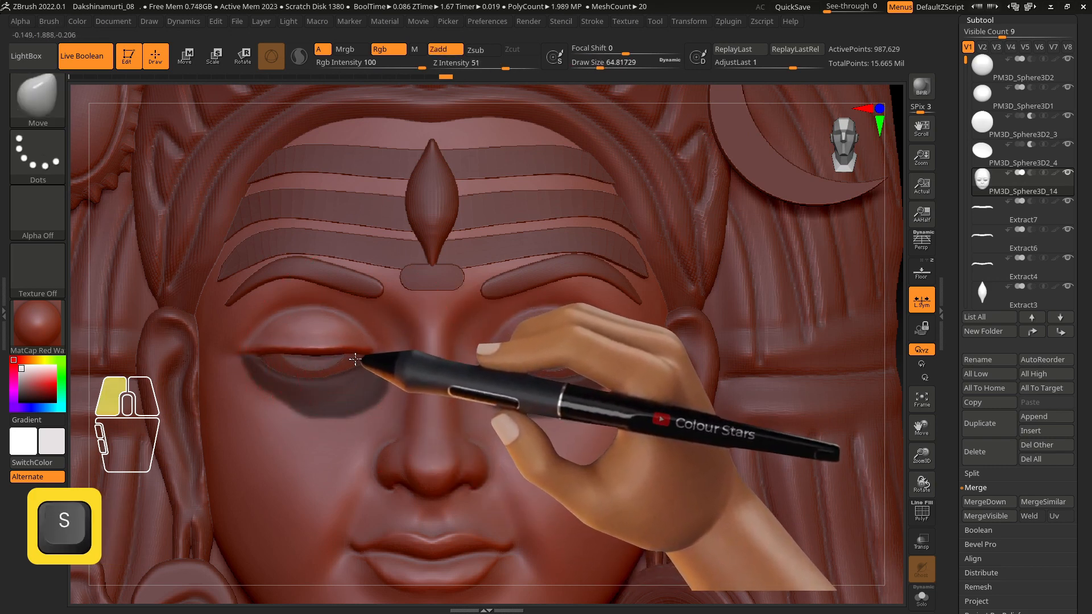
key(ctrl+i)
Step: Adjust the unmasked lower lid using the Move brush at a draw size of about 18, and clear the mask
key(s)
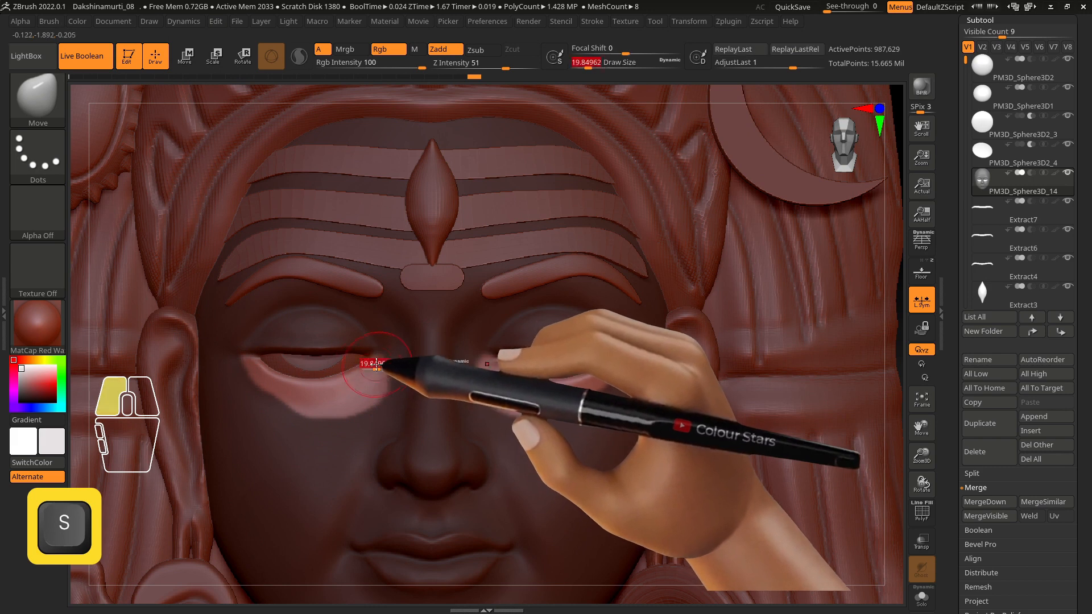
alt+right_drag(359, 270, 370, 154)
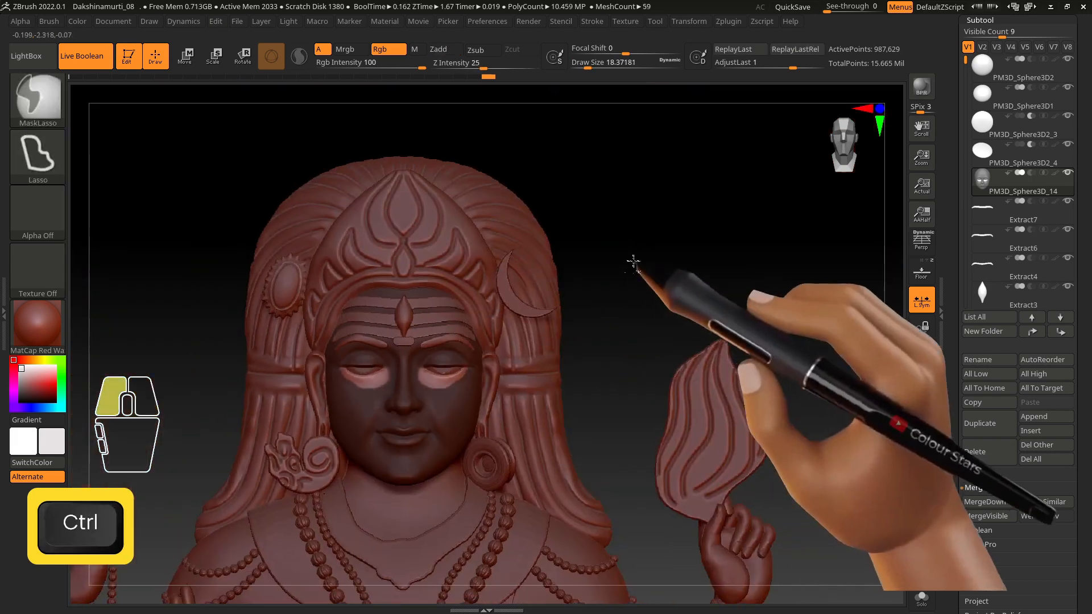
ctrl+drag(632, 262, 649, 287)
Step: Select the subtractive eye spheres in turn and nudge the one on the crescent-moon side slightly along X
alt+right_drag(561, 341, 614, 367)
alt+right_drag(483, 356, 580, 452)
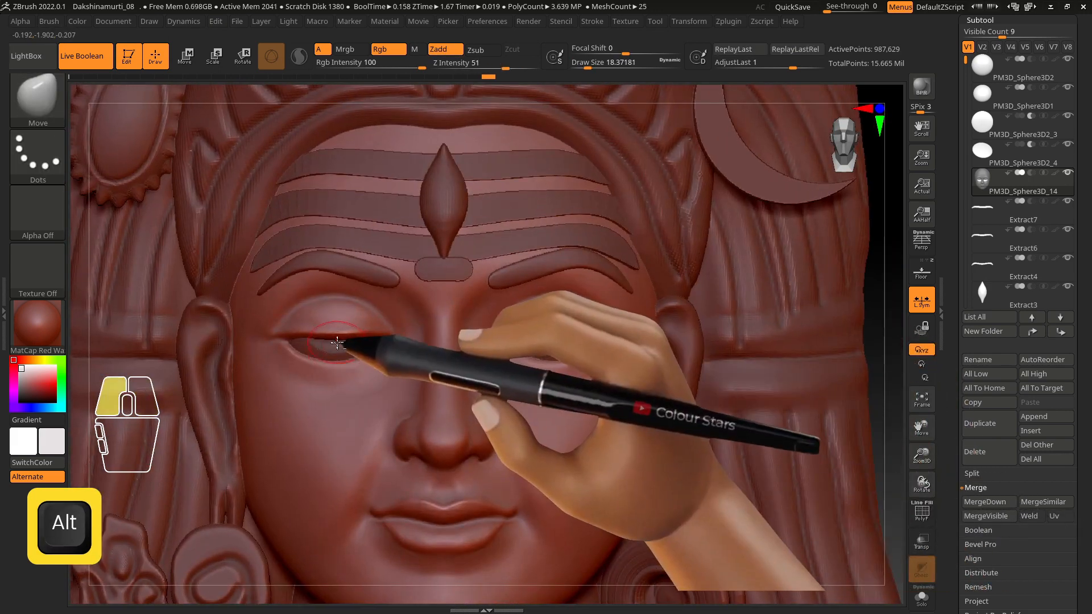
alt+click(364, 340)
key(w)
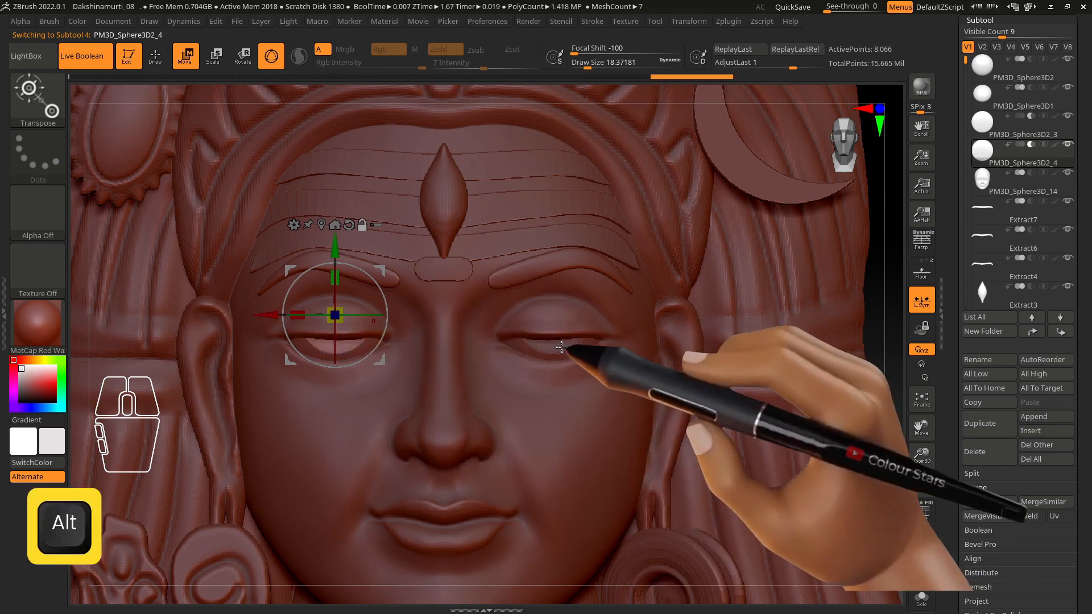
alt+click(515, 340)
alt+drag(492, 314, 484, 313)
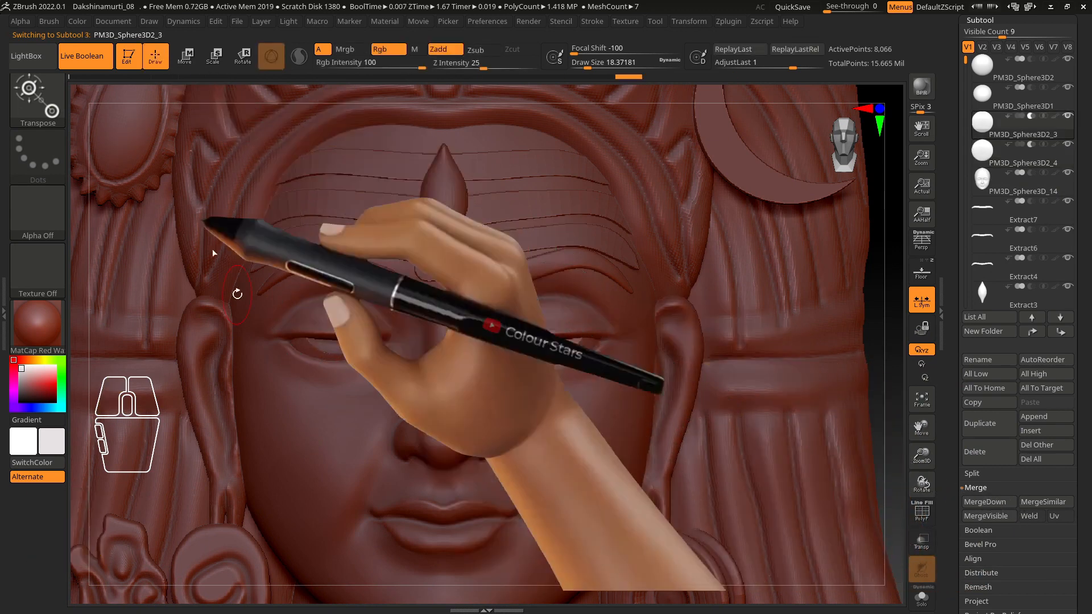
Step: Return to Draw mode and make the head mesh PM3D_Sphere3D_14 the active subtool
key(q)
mouse_move(341, 284)
alt+right_down()
mouse_move(514, 376)
mouse_move(522, 395)
alt+right_up()
alt+click(521, 396)
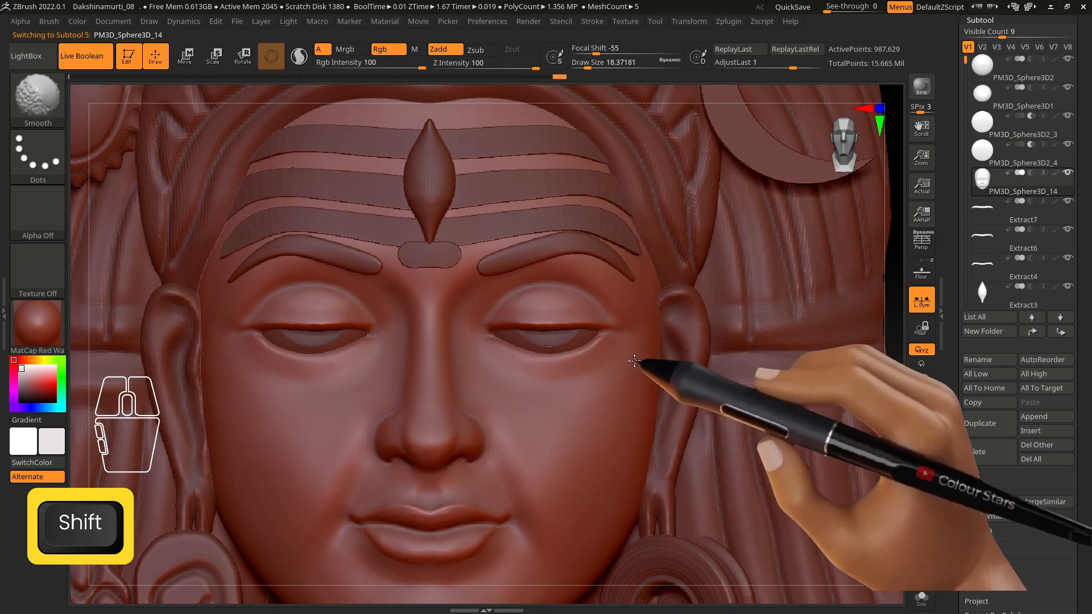
Step: Duplicate the sphere in the crescent-side eye, scale the copy down to pupil size and centre the gizmo on it
mouse_move(643, 461)
alt+right_down()
mouse_move(621, 390)
mouse_move(646, 383)
mouse_move(676, 460)
mouse_move(550, 412)
alt+right_up()
alt+click(551, 412)
key(w)
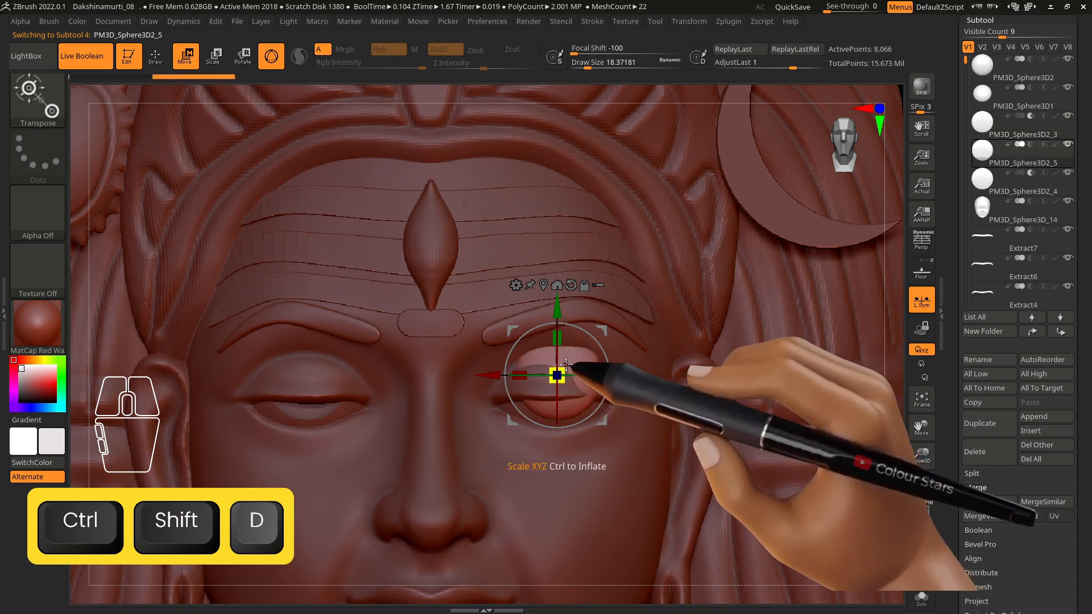
drag(547, 375, 546, 373)
click(543, 285)
Step: Position the small pupil sphere in depth and raise it slightly so it sits partly under the upper eyelid
right_drag(538, 309, 575, 317)
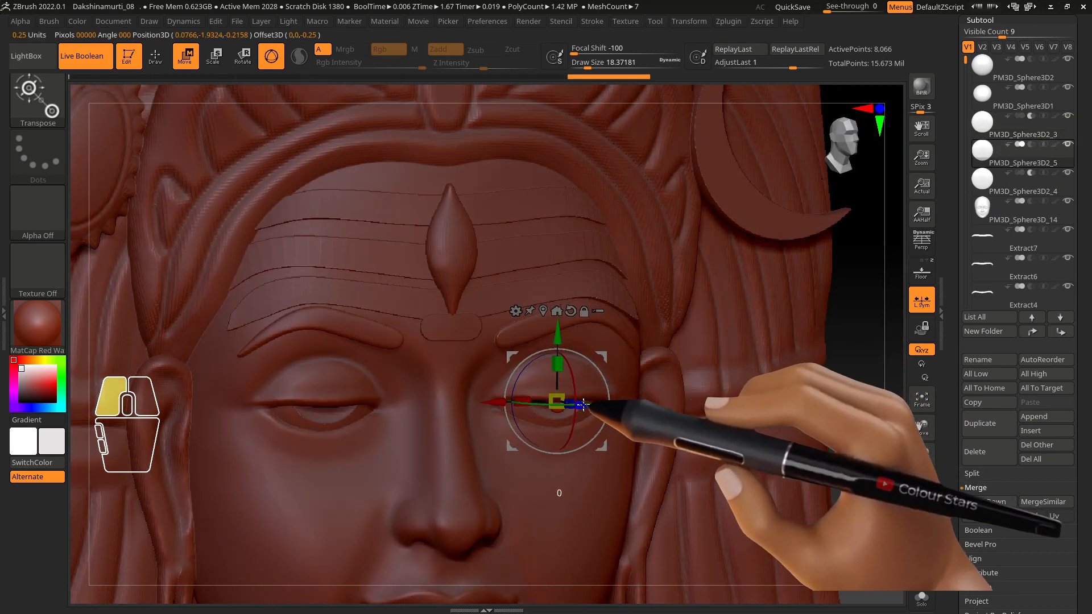
shift+right_drag(589, 411, 597, 370)
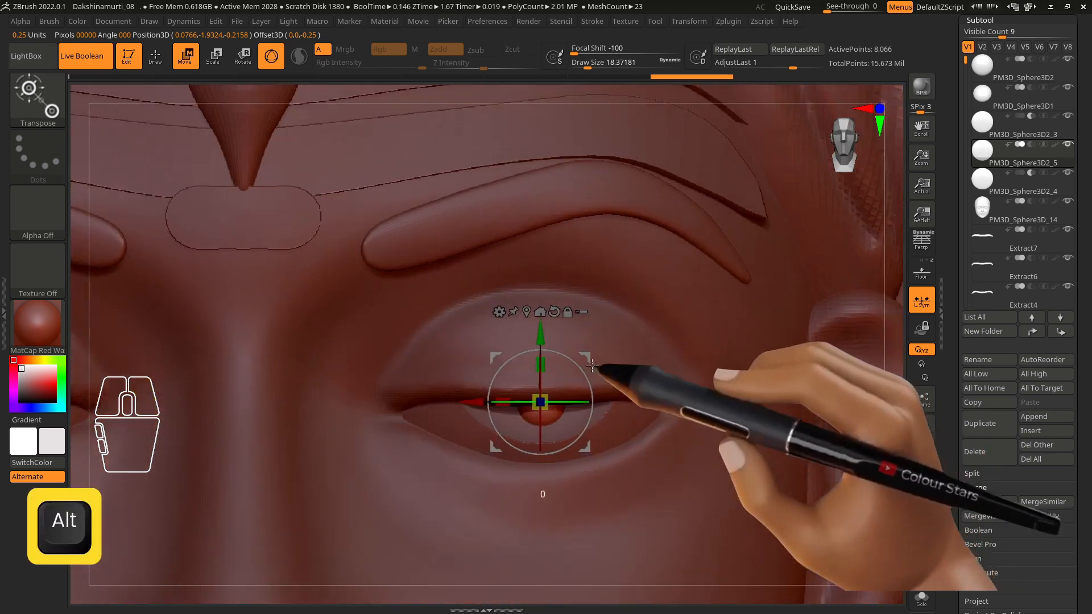
drag(591, 361, 583, 352)
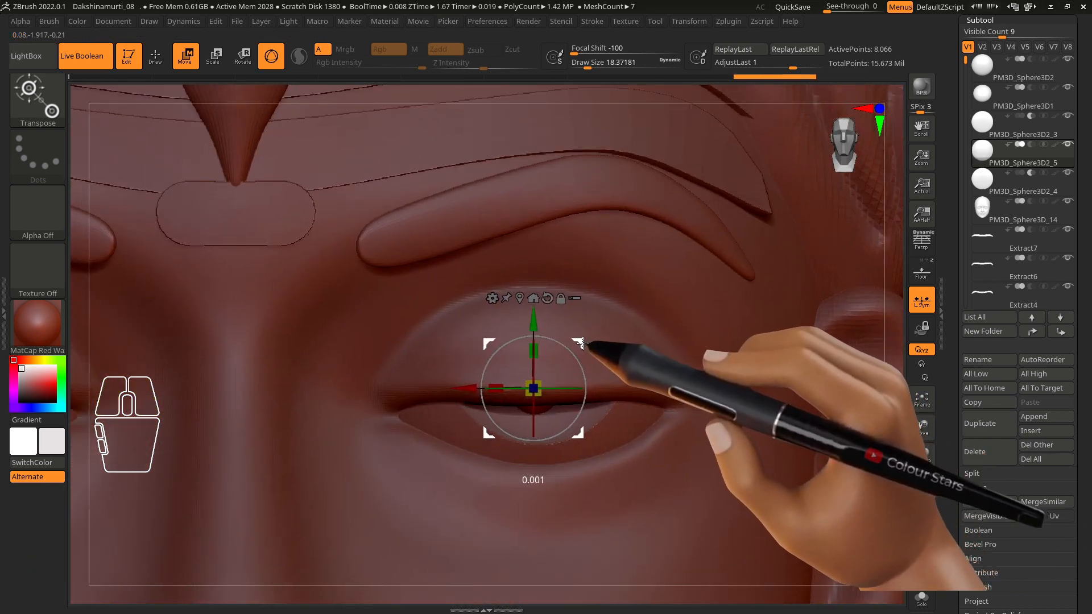
Step: Return to Draw mode and switch the active subtool from the pupil sphere via the eyebrow to the head mesh PM3D_Sphere3D_14
click(155, 56)
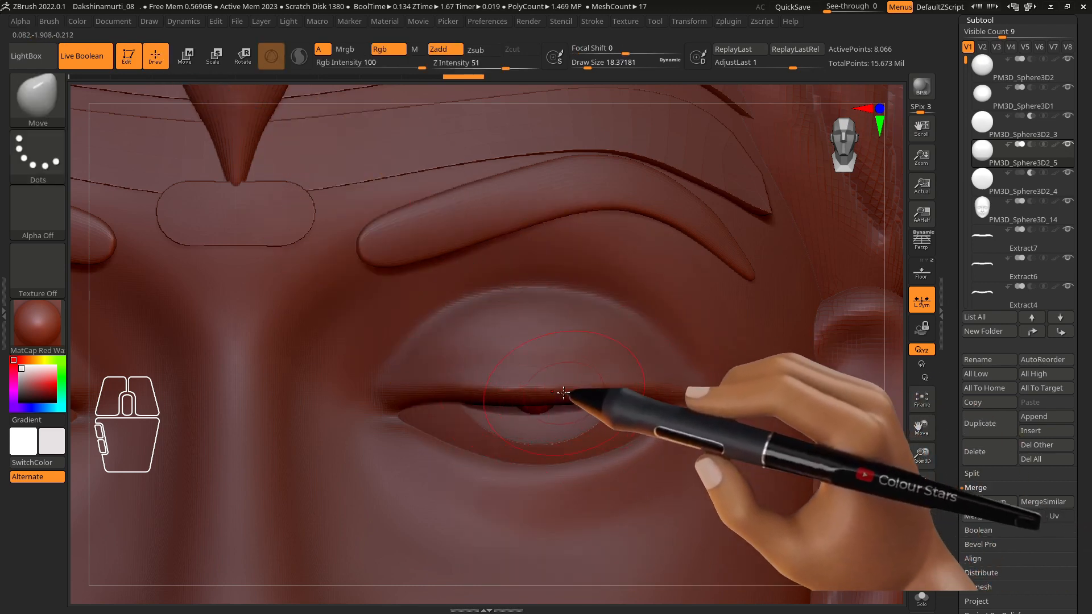
right_drag(563, 392, 430, 380)
right_drag(586, 361, 560, 415)
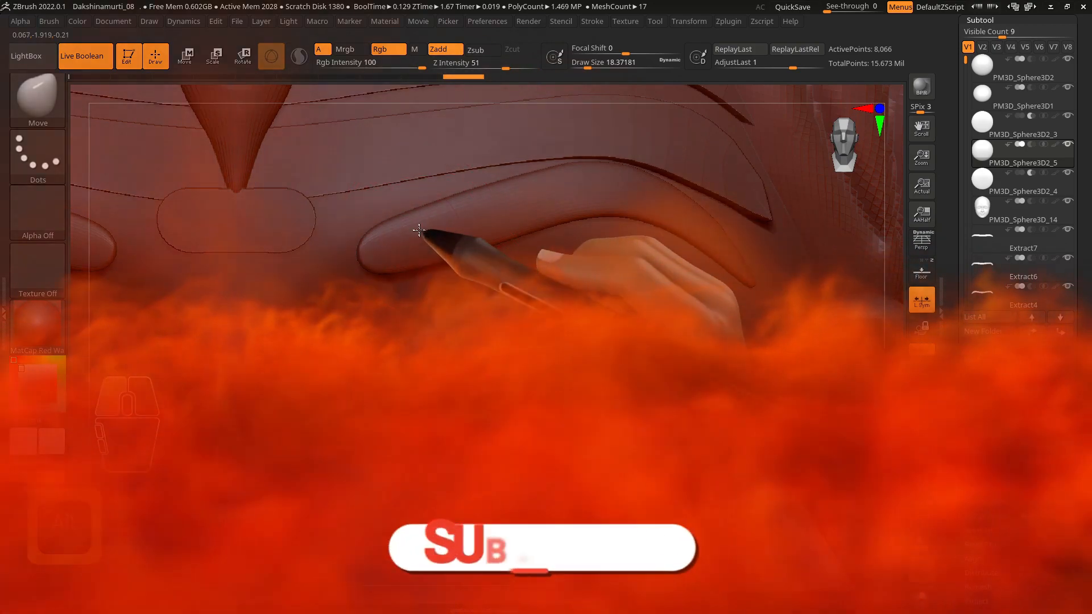
alt+click(411, 228)
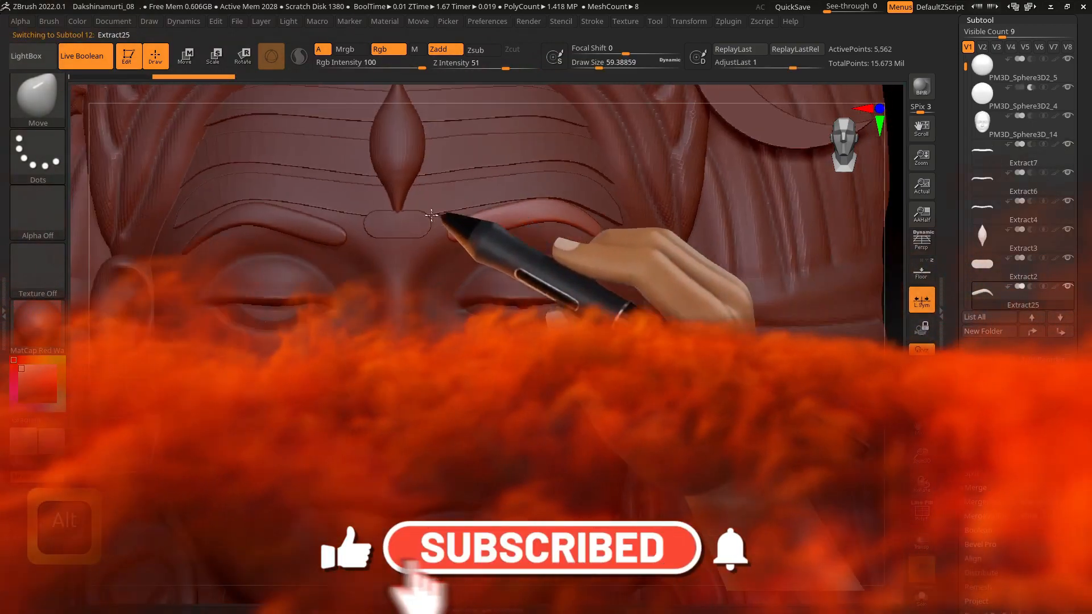
alt+click(329, 240)
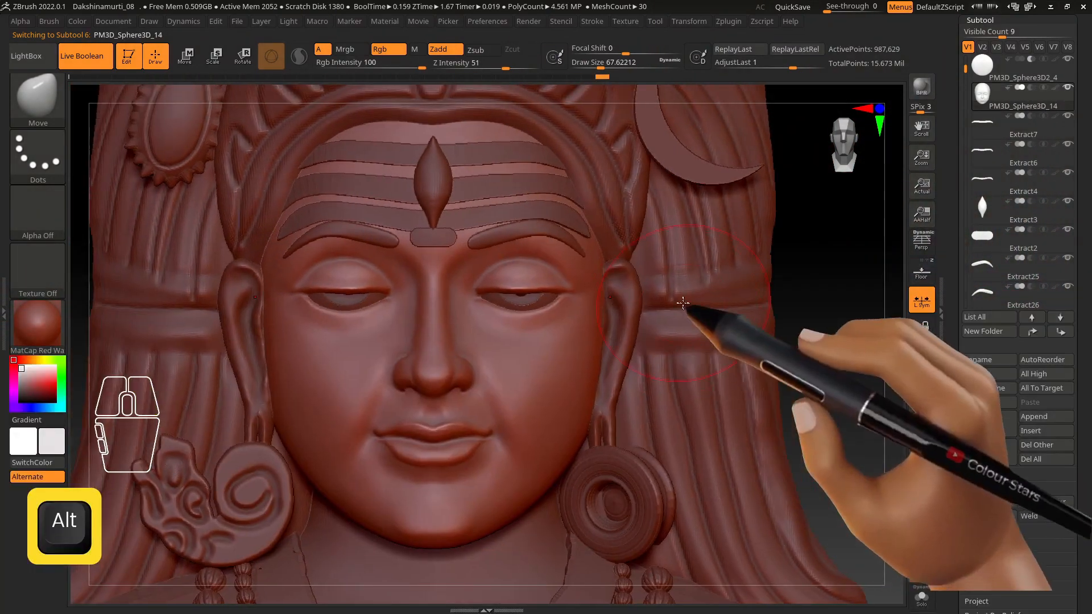
Step: Select the crescent-side pupil sphere PM3D_Sphere3D2_5, duplicate it and move the copy along X into the opposite eye
alt+click(654, 312)
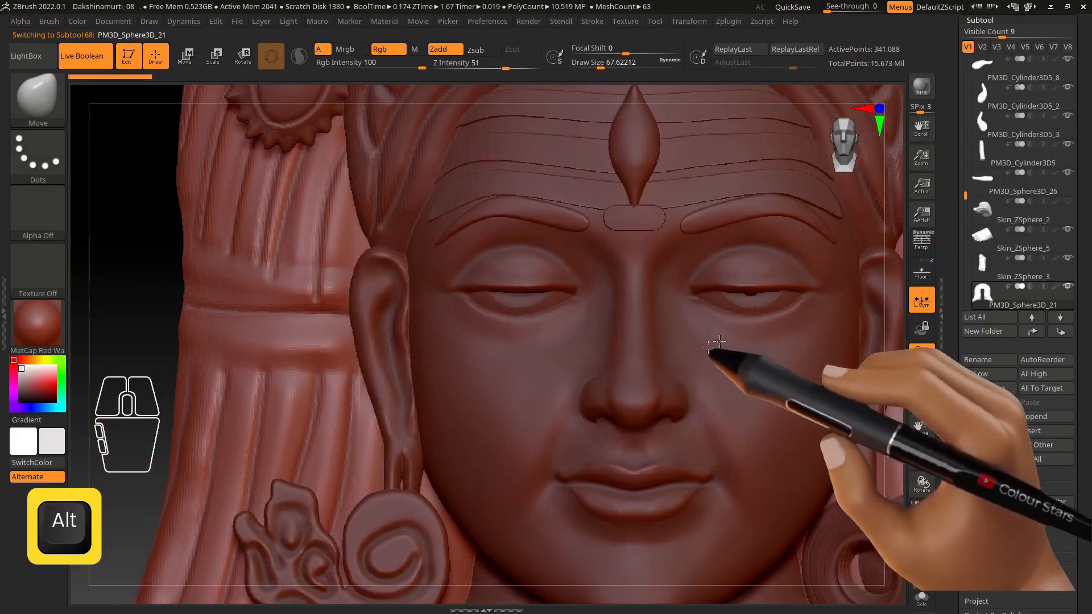
alt+click(756, 305)
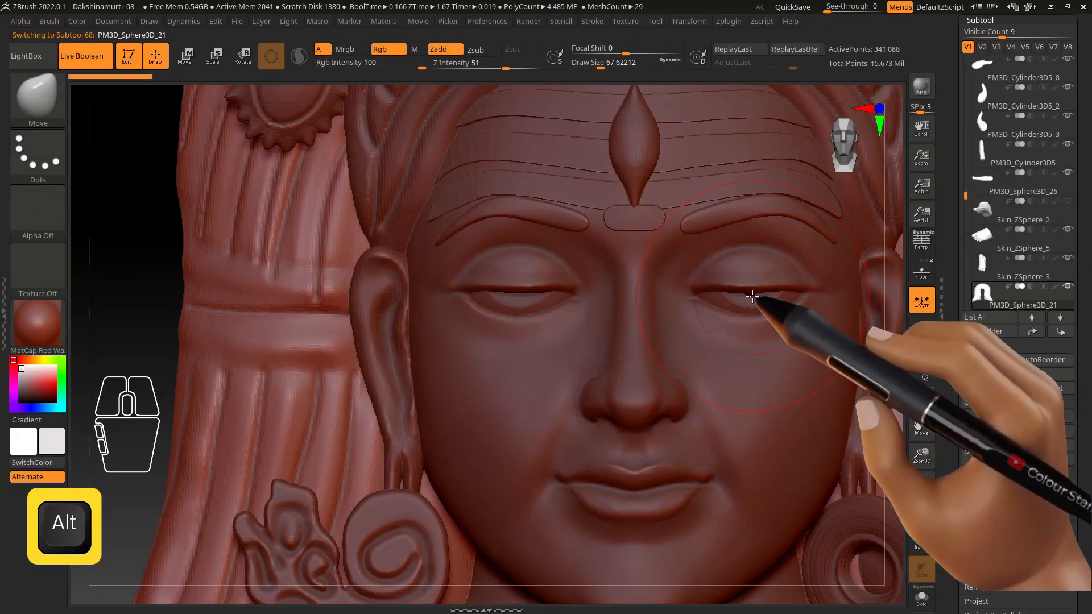
key(w)
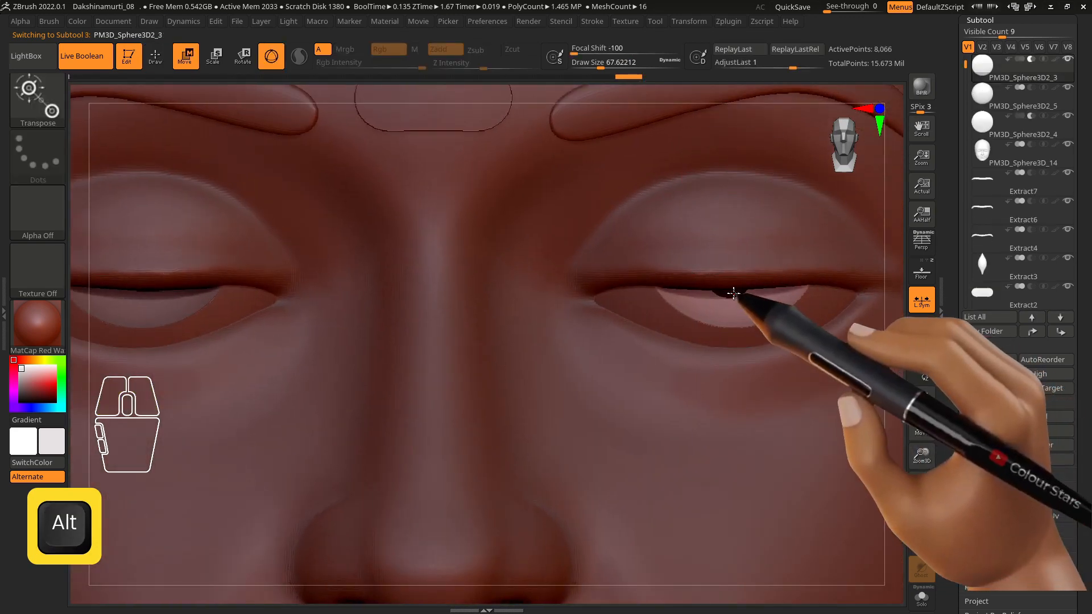
alt+click(735, 213)
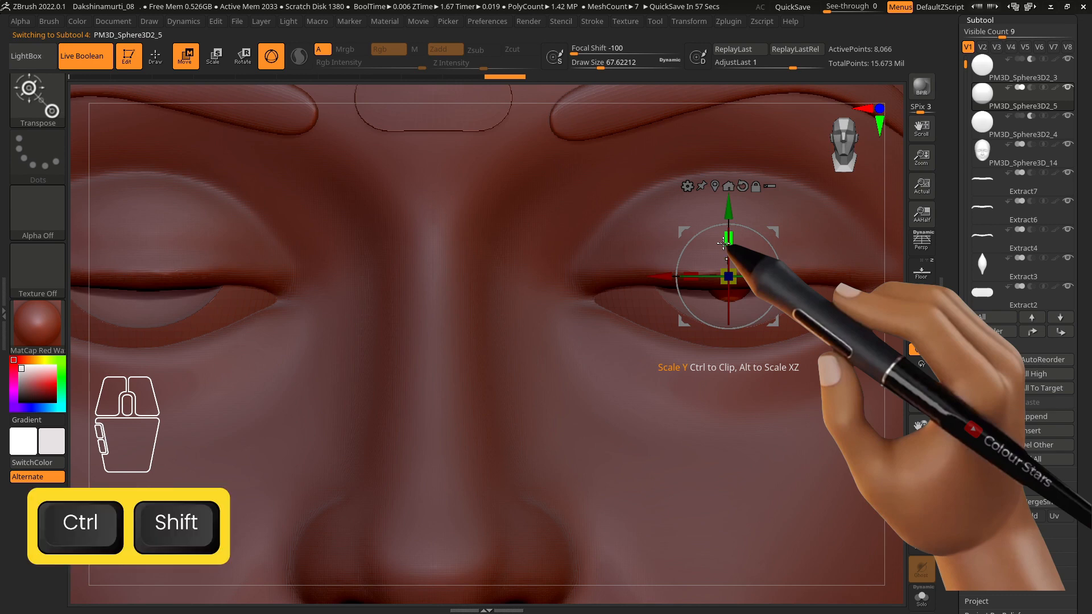
key(ctrl+shift+d)
click(996, 549)
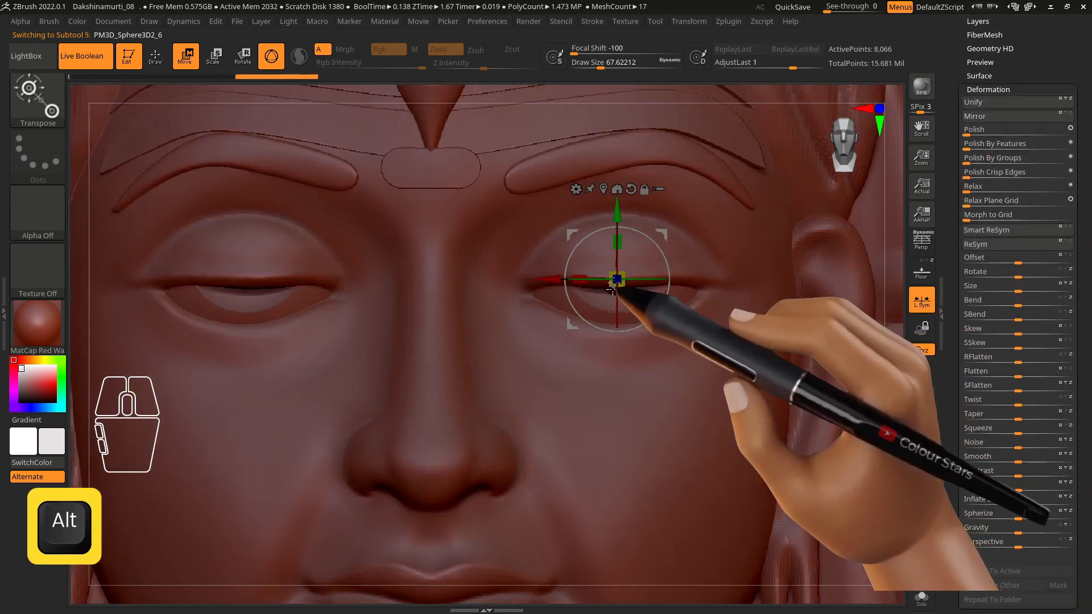
alt+click(595, 189)
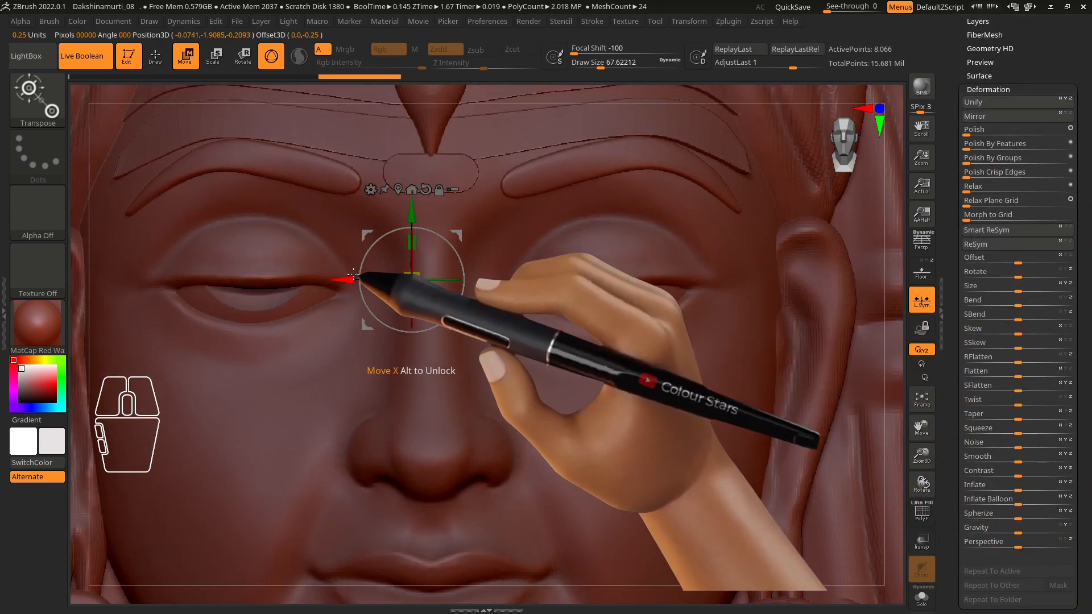
alt+drag(369, 278, 205, 266)
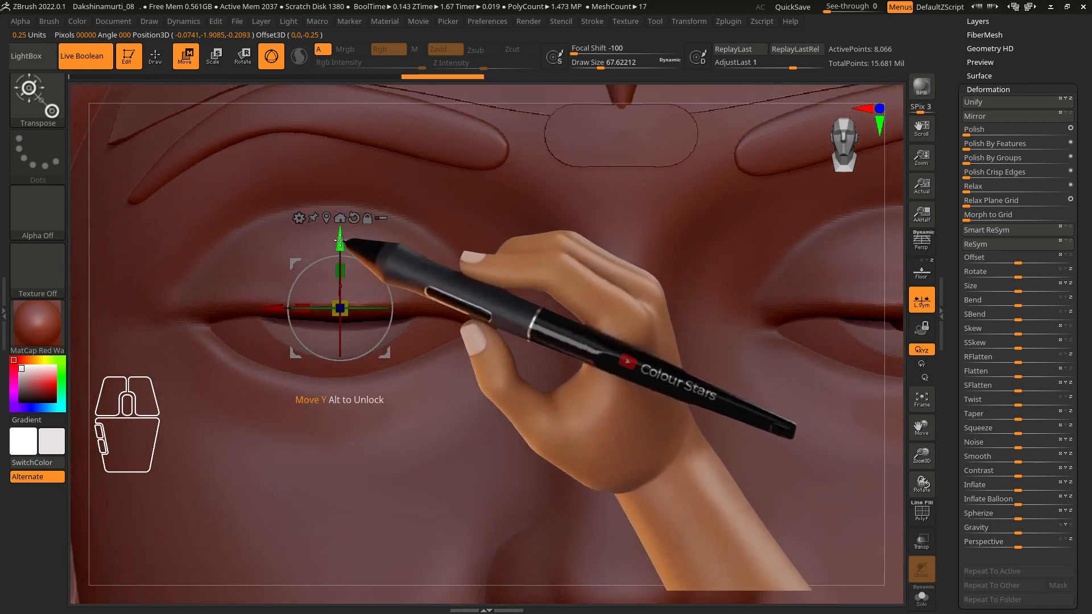
Step: Turn on X symmetry for the head mesh and try a Move brush stroke on the upper eyelid, undoing it
click(155, 56)
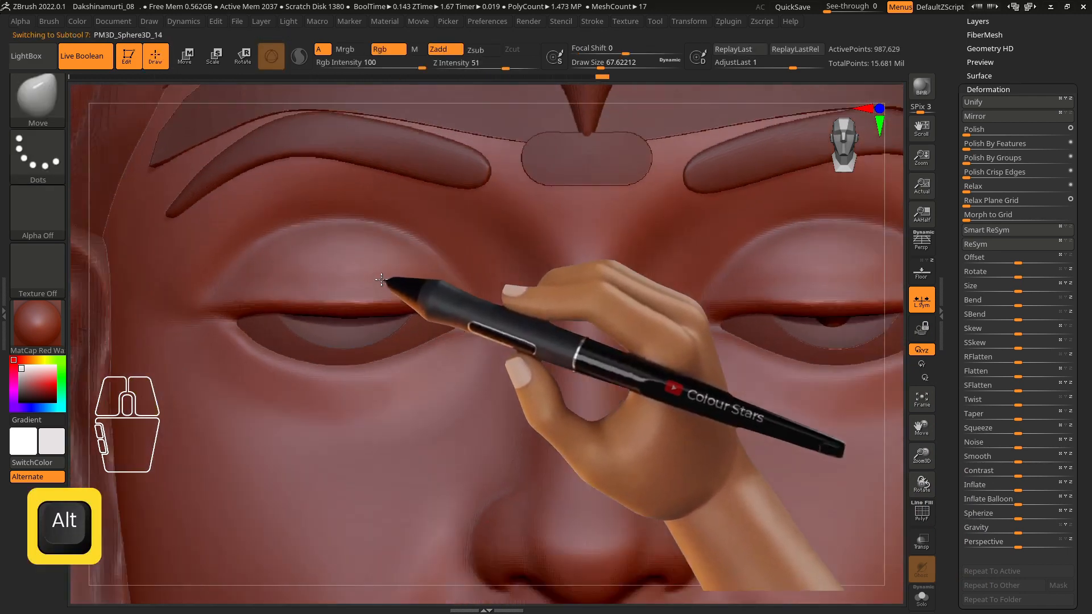
alt+click(349, 313)
key(x)
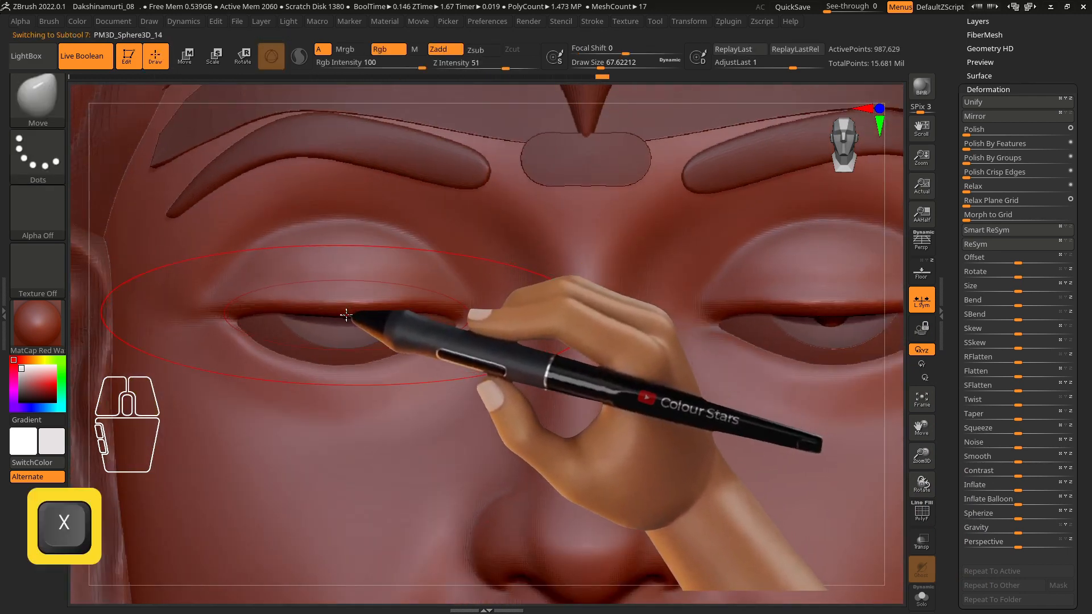
key(s)
mouse_move(340, 308)
mouse_down()
mouse_move(339, 290)
mouse_move(346, 305)
mouse_up()
key(ctrl+z)
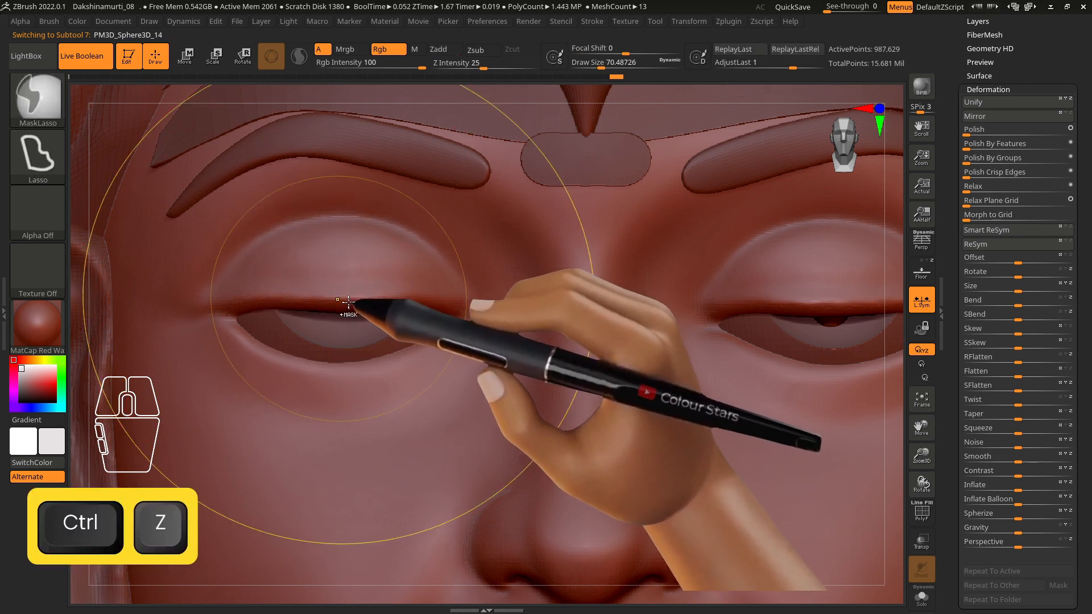
Step: Select the duplicated pupil sphere PM3D_Sphere3D2_6 and place it below the subtractive sphere PM3D_Sphere3D2_4 in the subtool order
drag(1082, 188, 1083, 330)
click(982, 98)
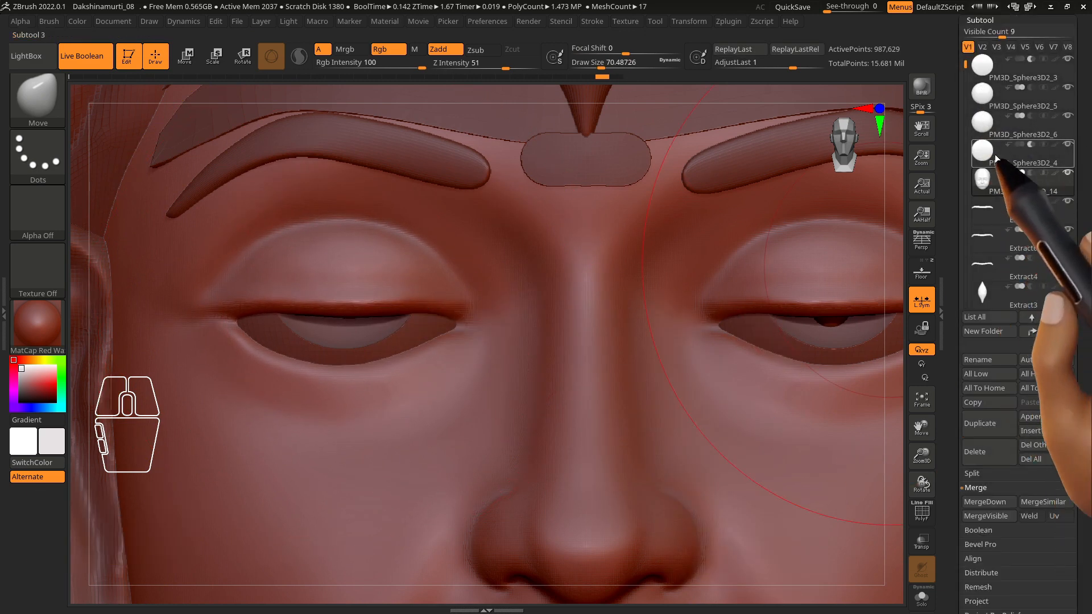
click(990, 122)
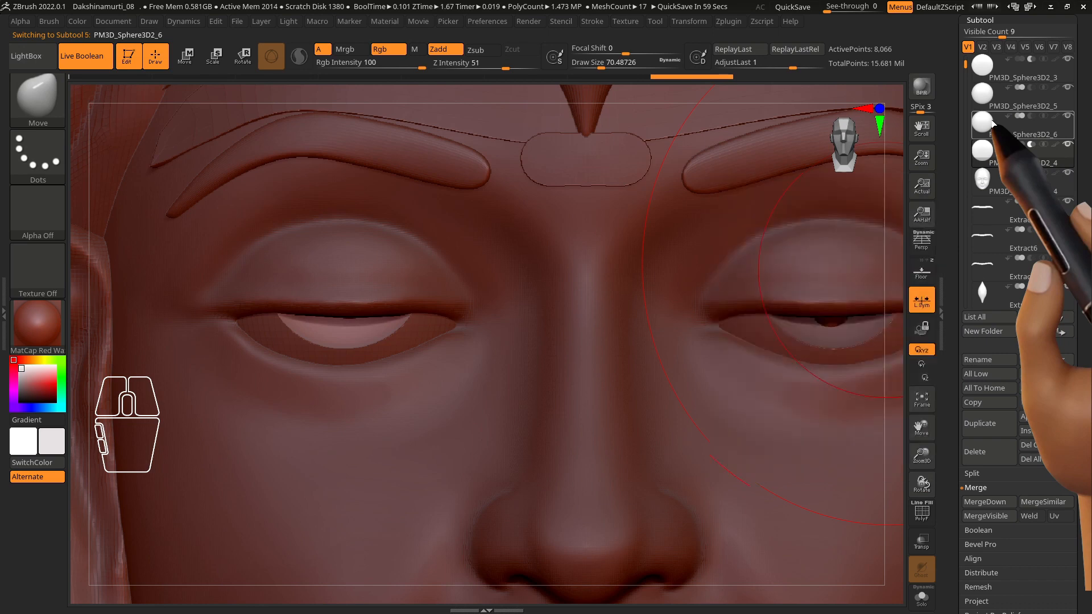
click(923, 600)
click(922, 598)
key(w)
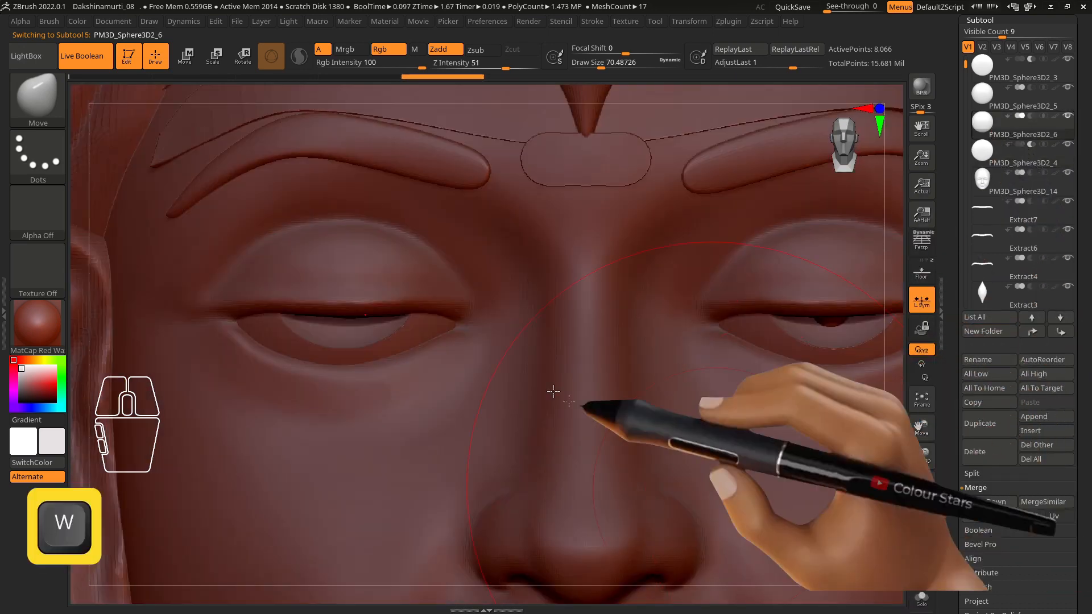
right_drag(420, 271, 446, 295)
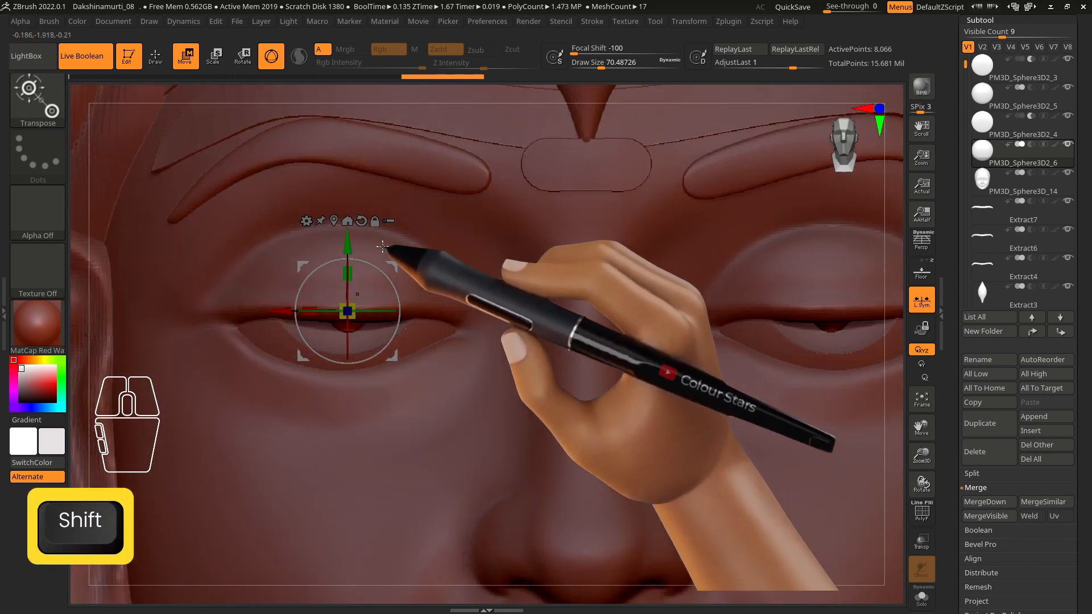
Step: Fine-tune the new pupil sphere along X, return to Draw mode and make the head mesh the active subtool
click(155, 55)
key(w)
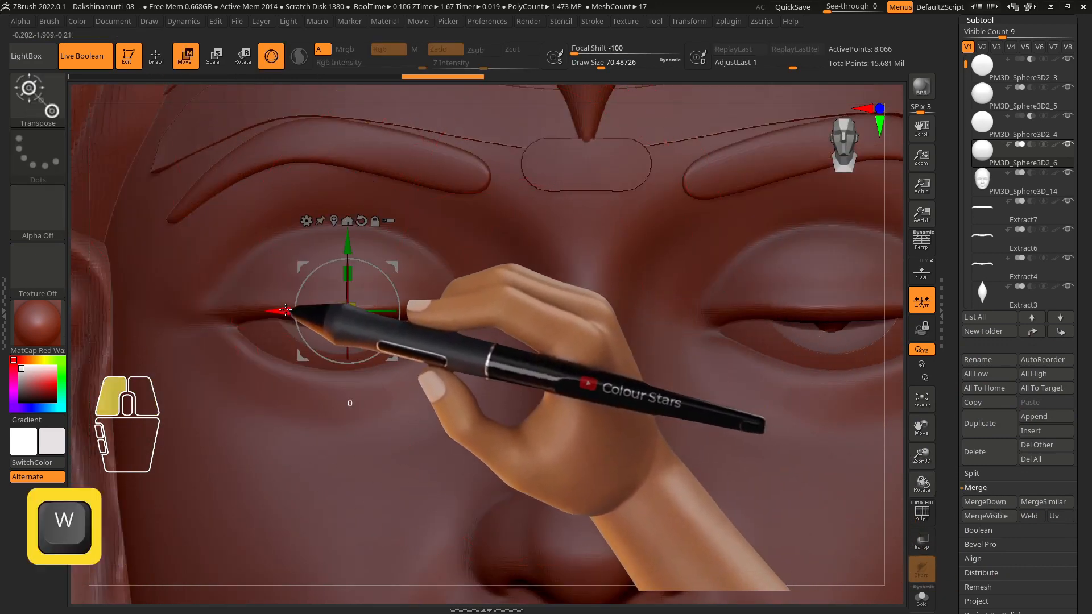
click(155, 56)
alt+right_drag(439, 251, 470, 217)
alt+click(600, 397)
alt+right_drag(599, 397, 577, 331)
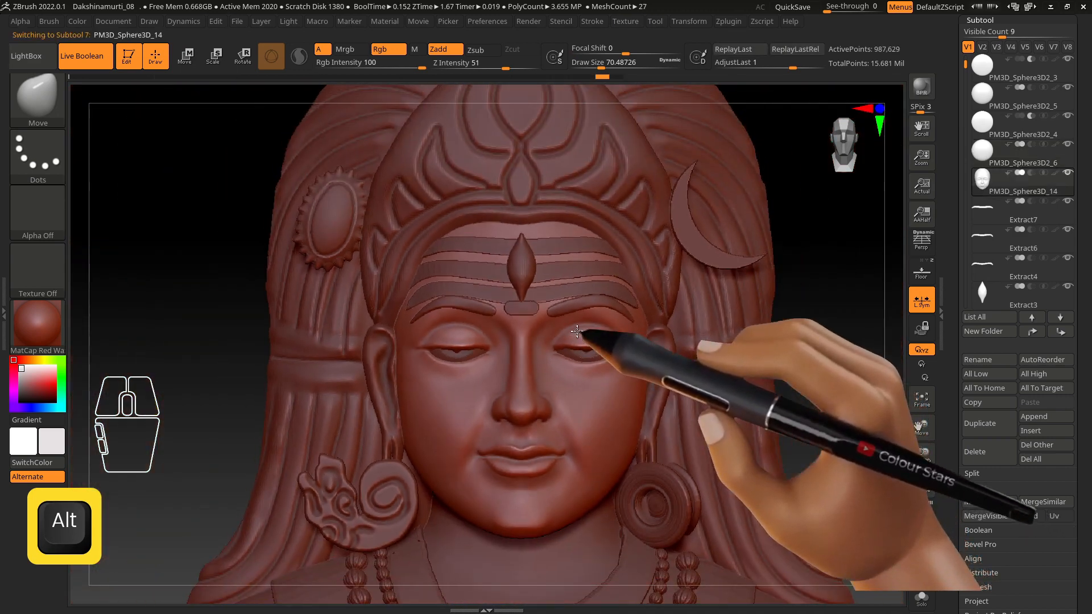
Step: Smooth the upper eyelid creases of both eyes symmetrically with a draw size of about 15.6
alt+right_drag(612, 367, 626, 329)
alt+click(572, 330)
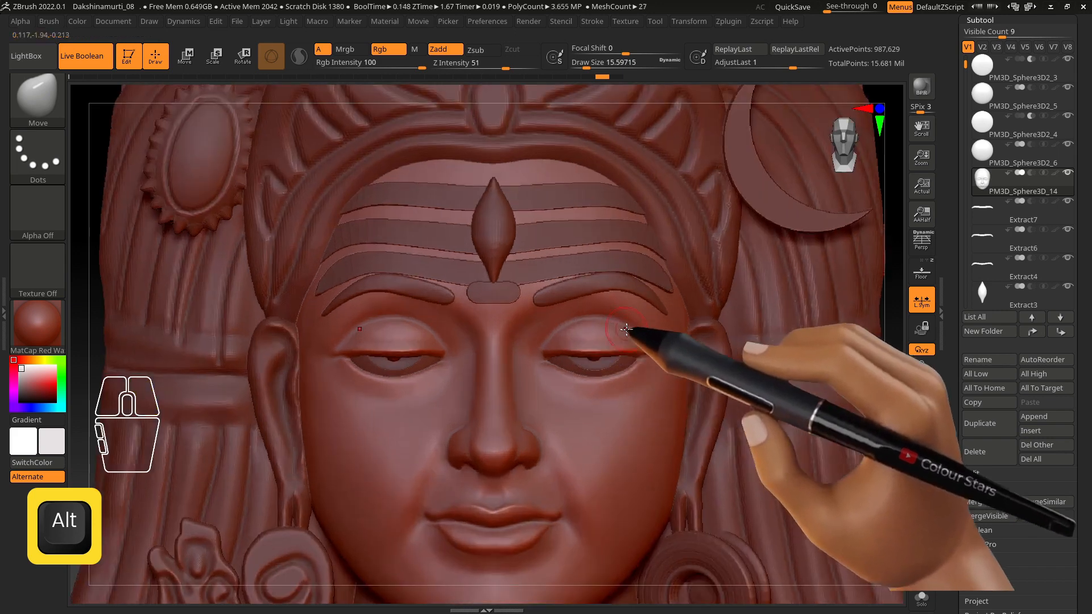
shift+drag(572, 326, 604, 322)
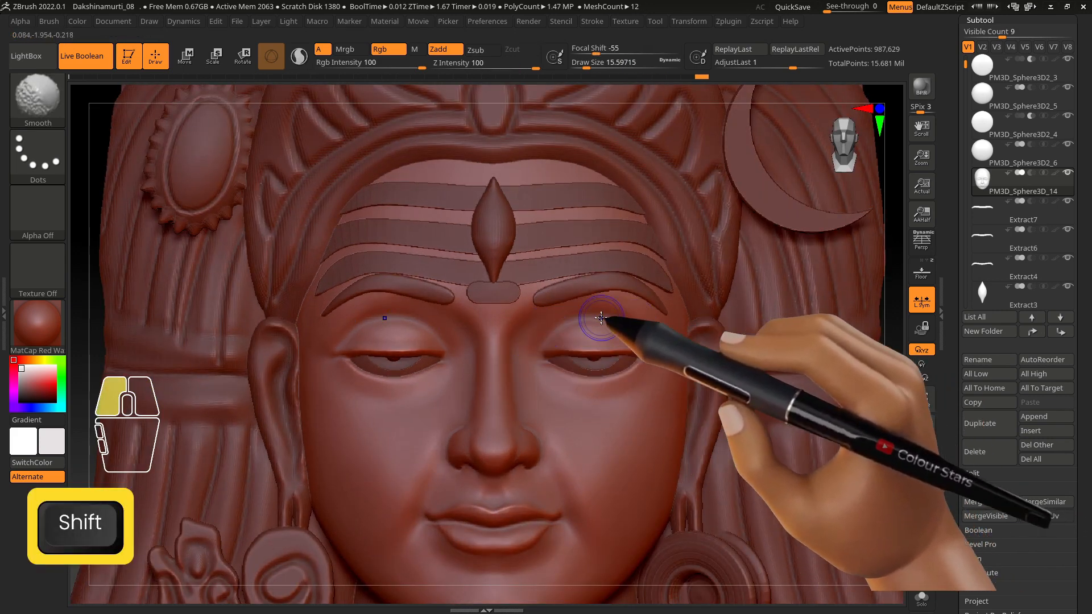
alt+right_drag(652, 478, 645, 271)
alt+right_drag(675, 341, 665, 317)
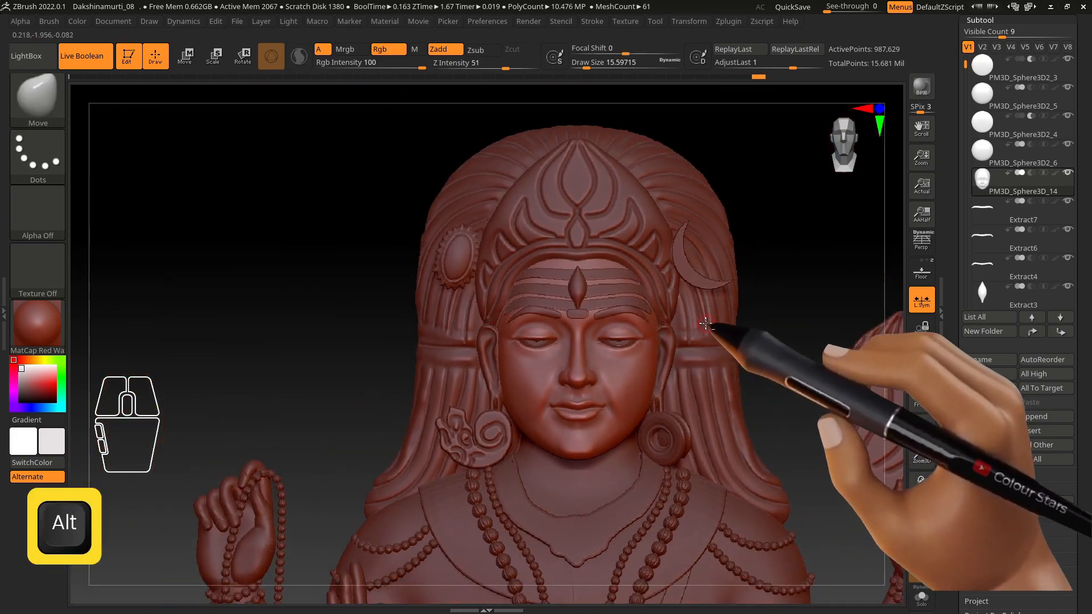
Step: Select the hair mesh, isolate it with a thin cylinder strand and position the strand along the hair's crescent-side inner edge
alt+click(710, 325)
click(917, 273)
click(917, 273)
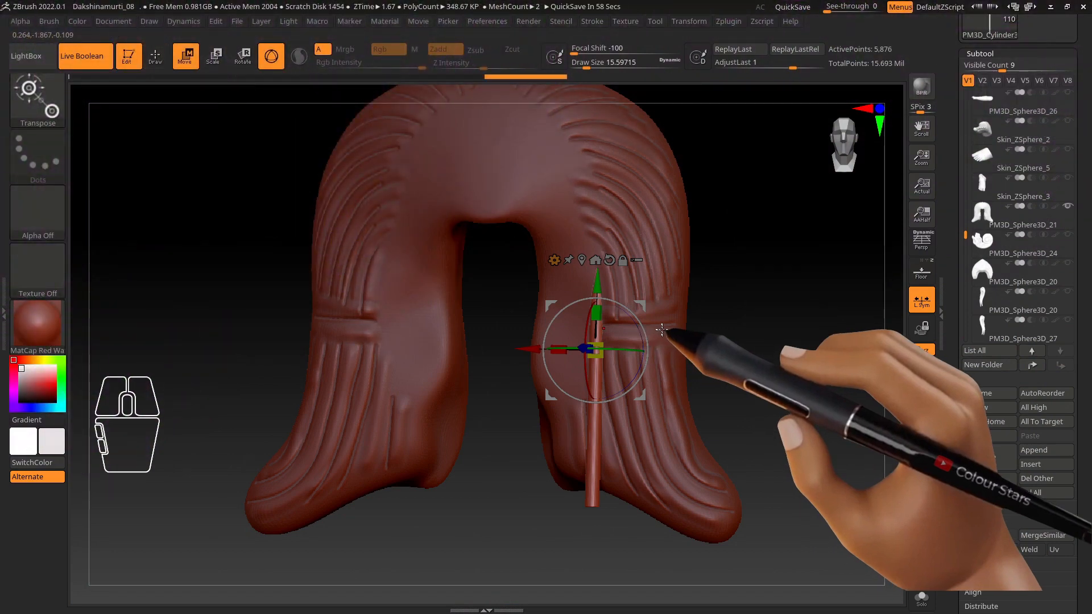
shift+right_drag(733, 354, 658, 376)
alt+drag(637, 320, 630, 318)
Step: Bend the strand's lower end outward along the hair's bottom edge with the bend curve deformer
alt+right_drag(670, 408, 690, 334)
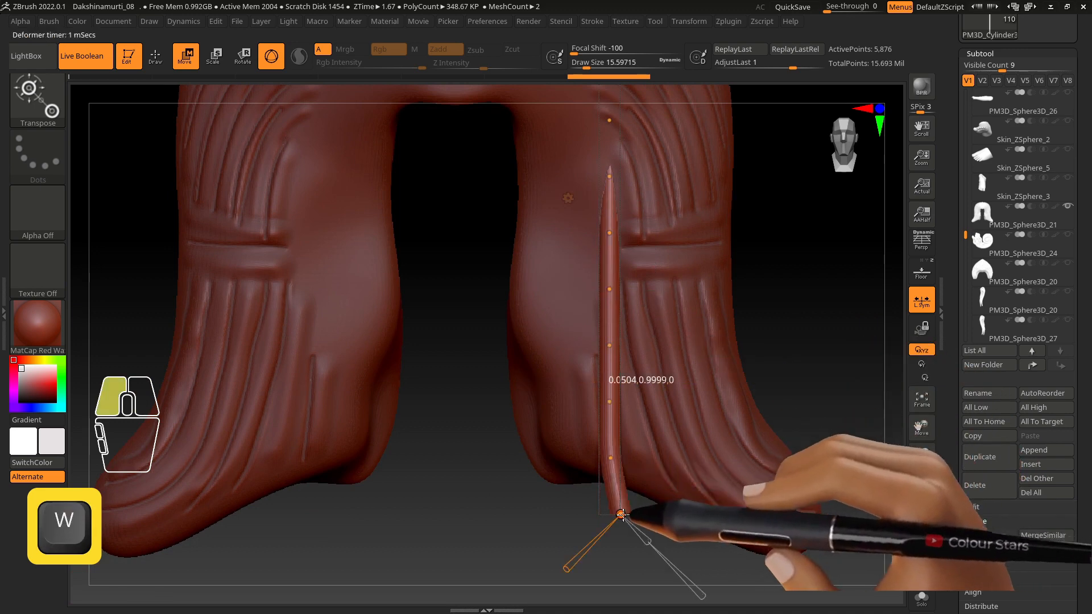
drag(622, 514, 653, 505)
right_drag(639, 468, 594, 483)
drag(654, 505, 686, 511)
right_drag(691, 507, 752, 499)
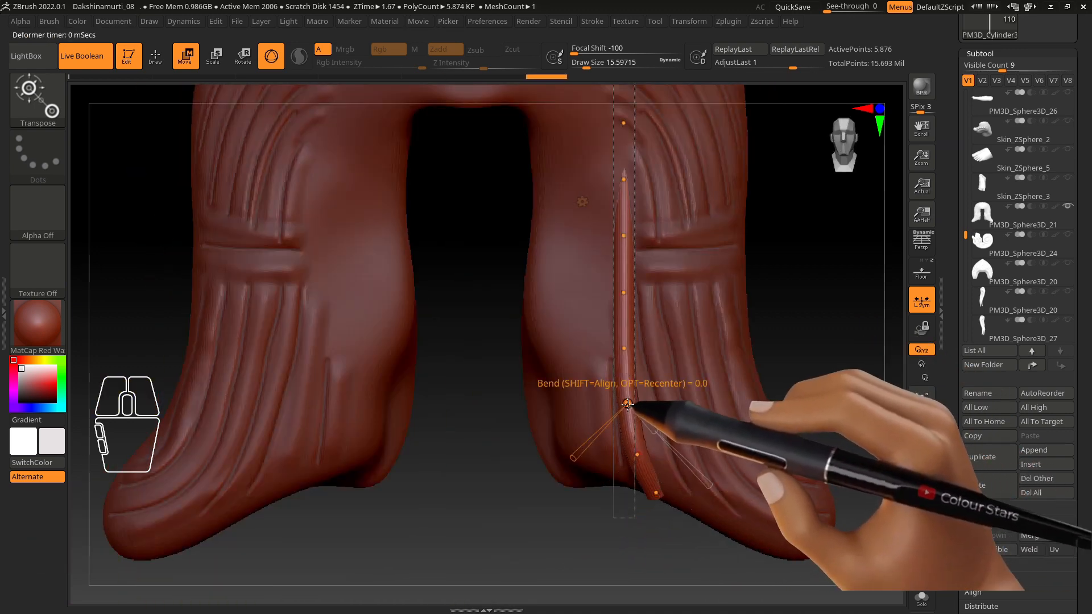
Step: Adjust the strand's upper and middle bend points in depth so it follows the curved surface of the hair
alt+right_drag(640, 348, 644, 470)
right_drag(624, 238, 566, 242)
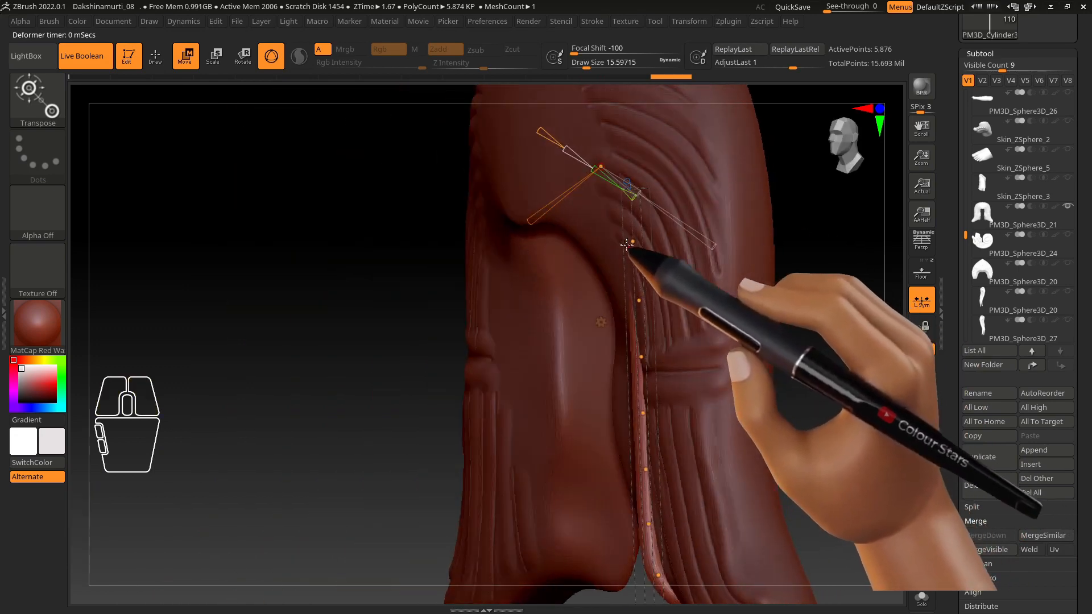
drag(614, 245, 612, 246)
right_drag(615, 251, 648, 254)
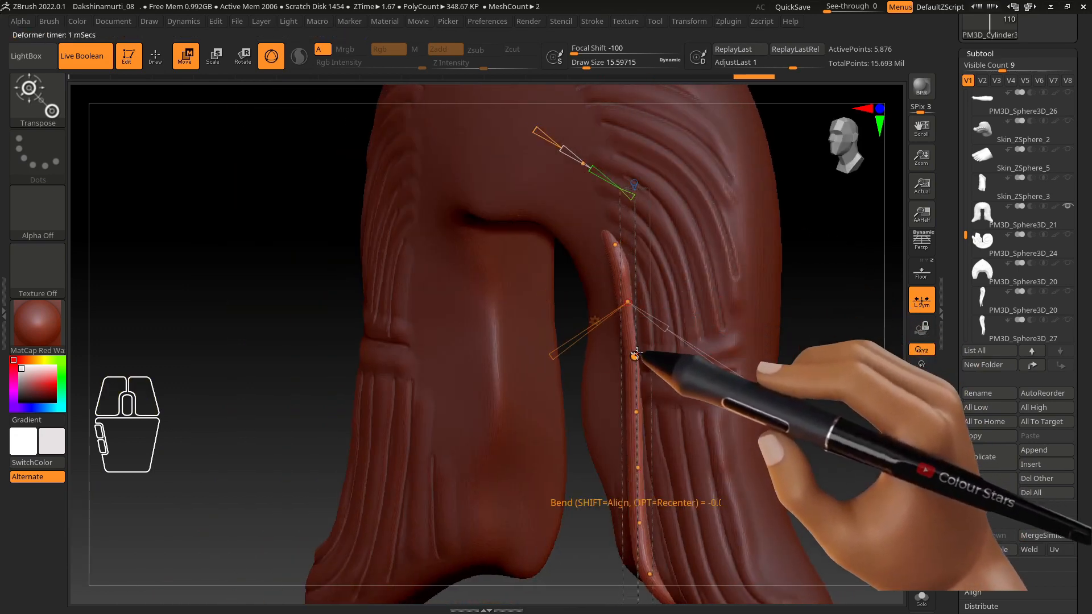
drag(631, 414, 630, 414)
shift+right_drag(631, 398, 652, 381)
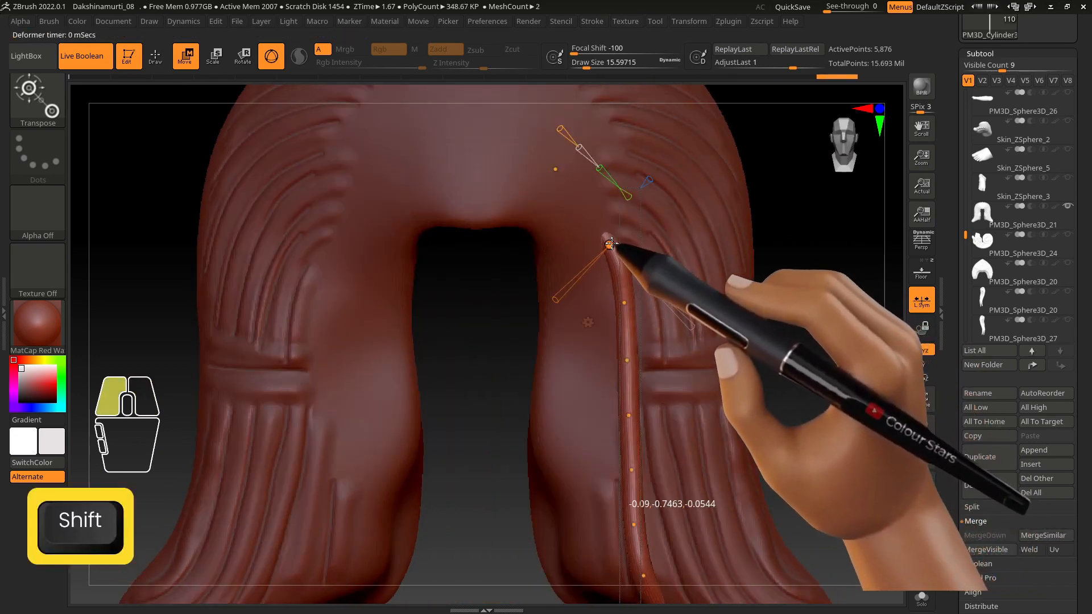
Step: Curve the strand's tapered upper tip inward over the hair and even out the bend along its length
drag(612, 244, 598, 213)
right_drag(620, 199, 585, 189)
drag(576, 206, 573, 178)
shift+right_drag(573, 204, 604, 227)
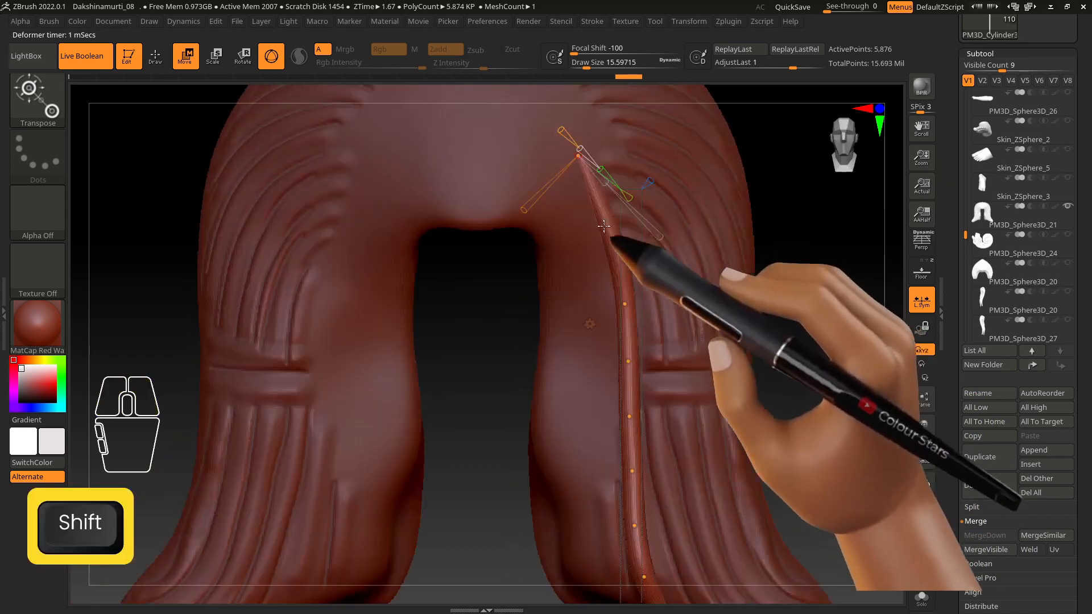
drag(578, 156, 563, 167)
drag(614, 226, 601, 225)
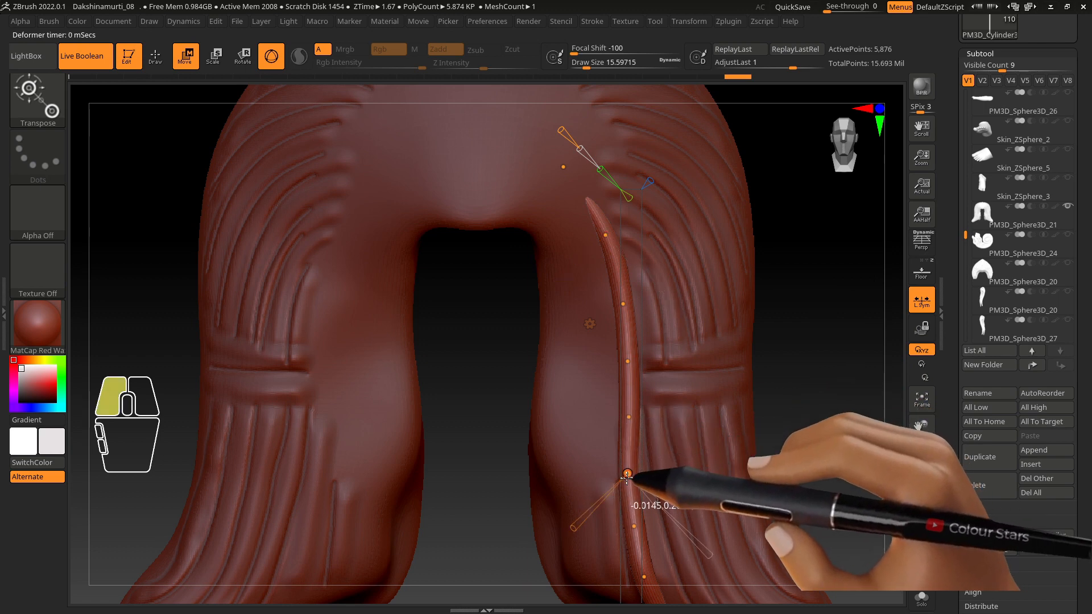
alt+right_drag(648, 529, 663, 485)
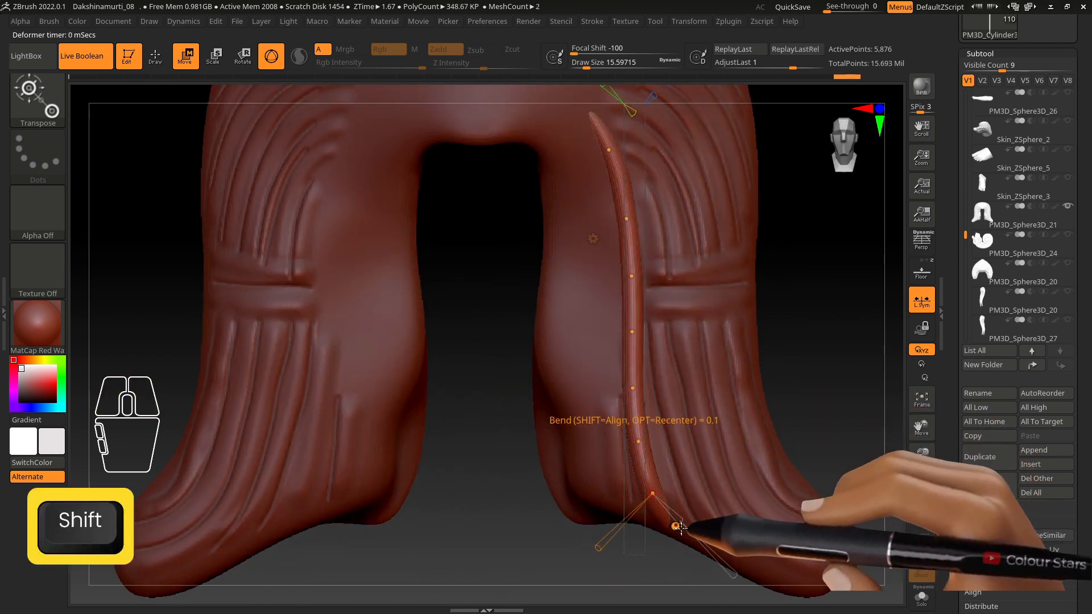
Step: Make two successive copies of the bent strand, rescaling the first slightly and setting the second beside it on the outer side
key(w)
key(ctrl+shift+d)
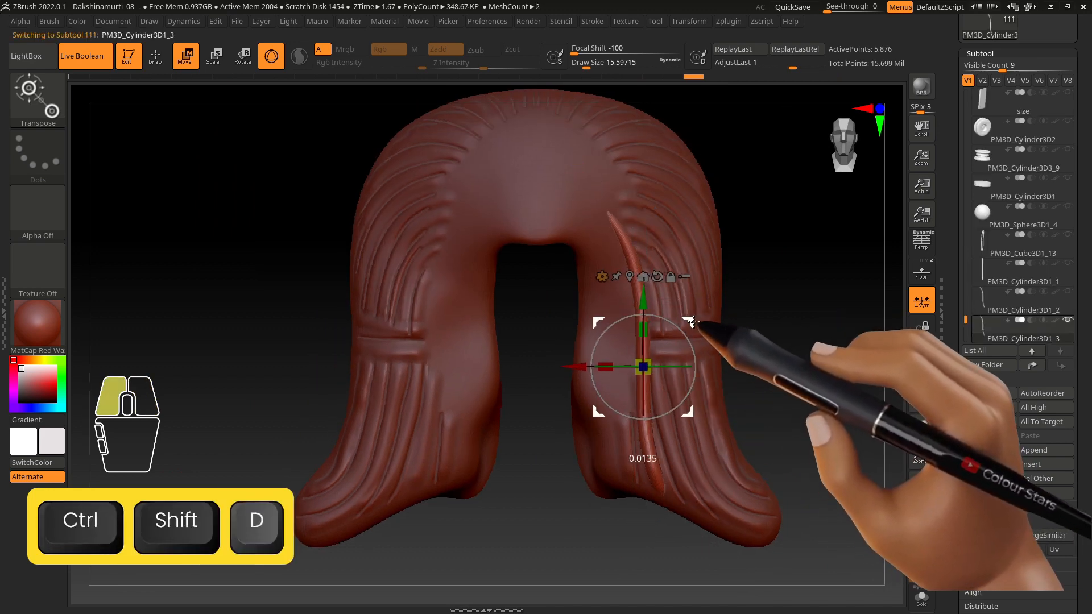
drag(692, 322, 733, 334)
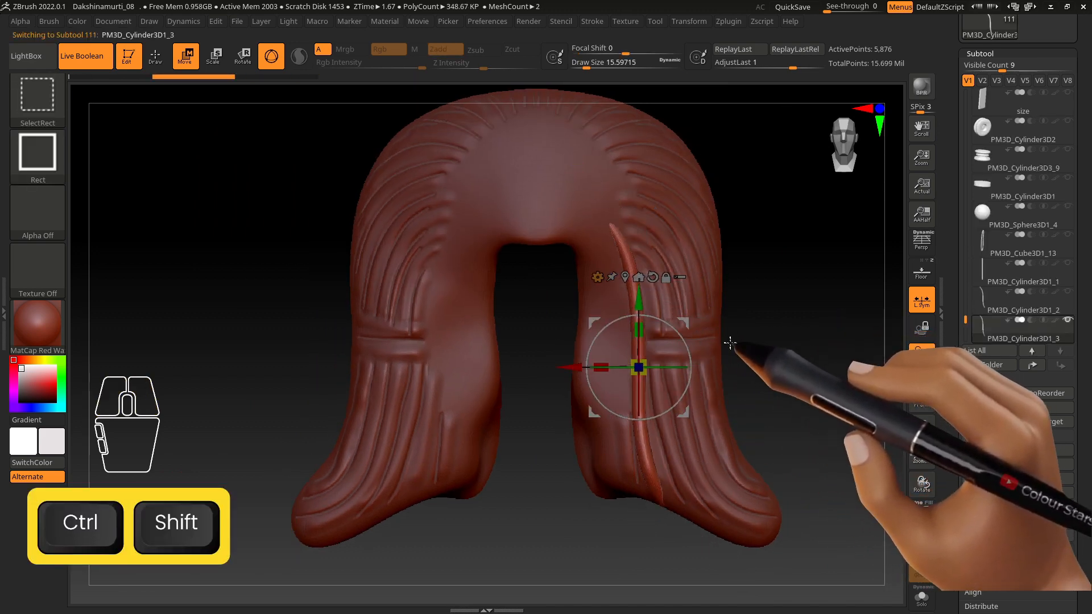
key(ctrl+shift+d)
alt+right_drag(704, 325, 646, 370)
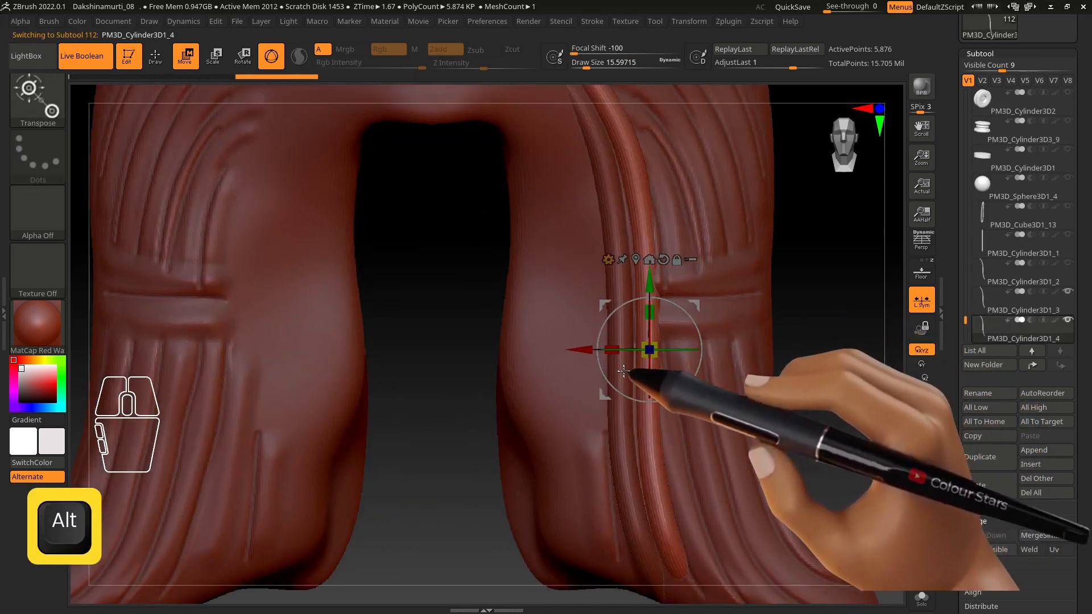
Step: Switch the viewport material to Green Metallic and reselect the newest, outermost strand copy
alt+click(642, 367)
click(36, 322)
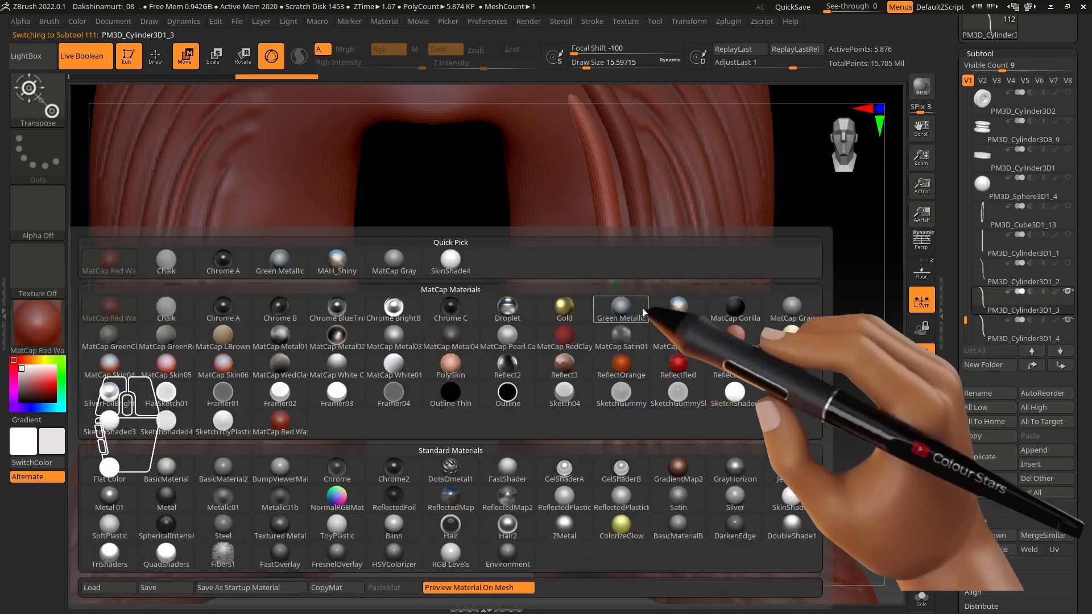
click(639, 298)
alt+click(679, 301)
drag(696, 304, 687, 307)
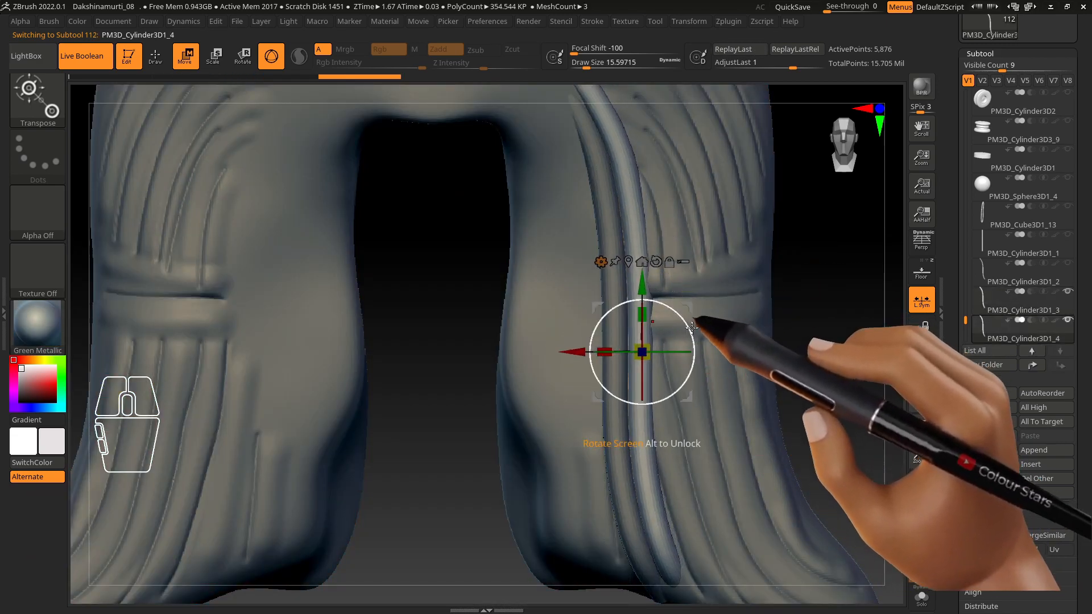
Step: Bend the outermost strand's lower end outward along the hair's bottom edge, beside the neighbouring strand
alt+right_drag(691, 589, 660, 487)
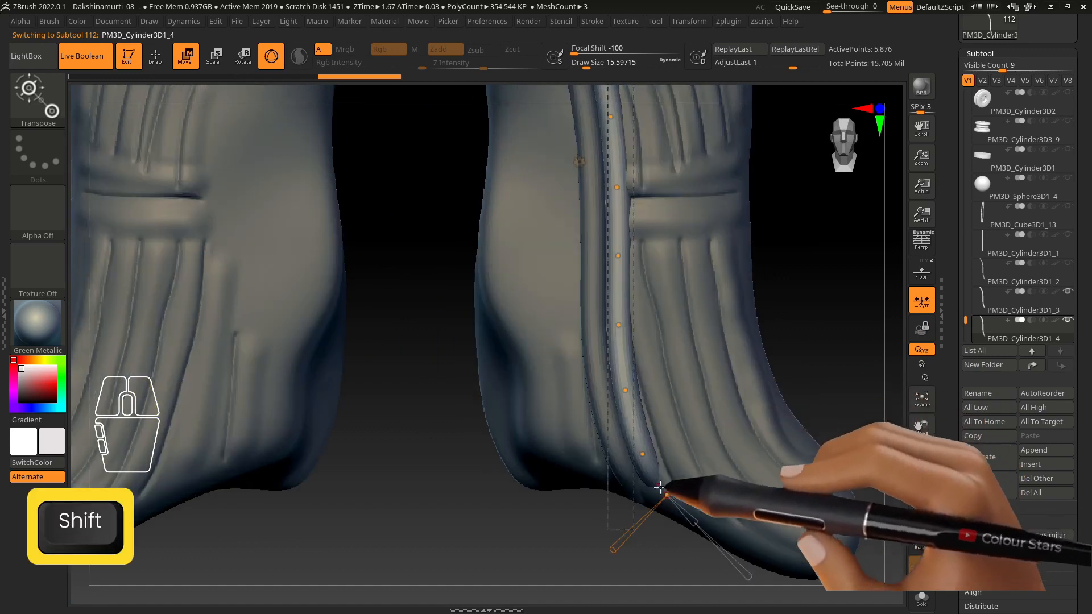
drag(673, 517, 675, 516)
right_drag(643, 458, 652, 484)
drag(628, 401, 630, 411)
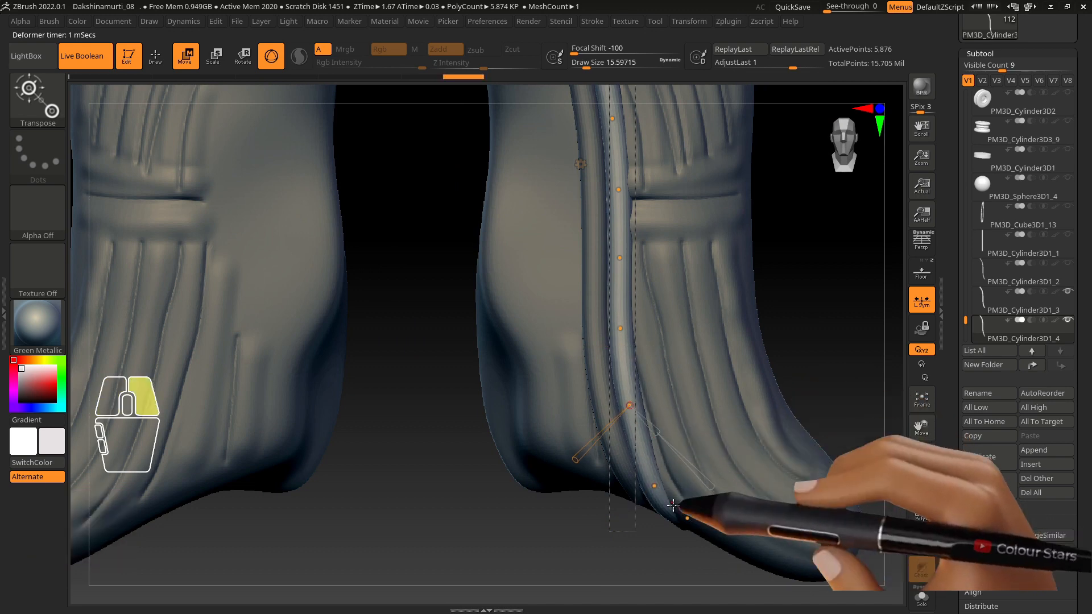
shift+right_drag(673, 505, 684, 517)
drag(686, 522, 691, 530)
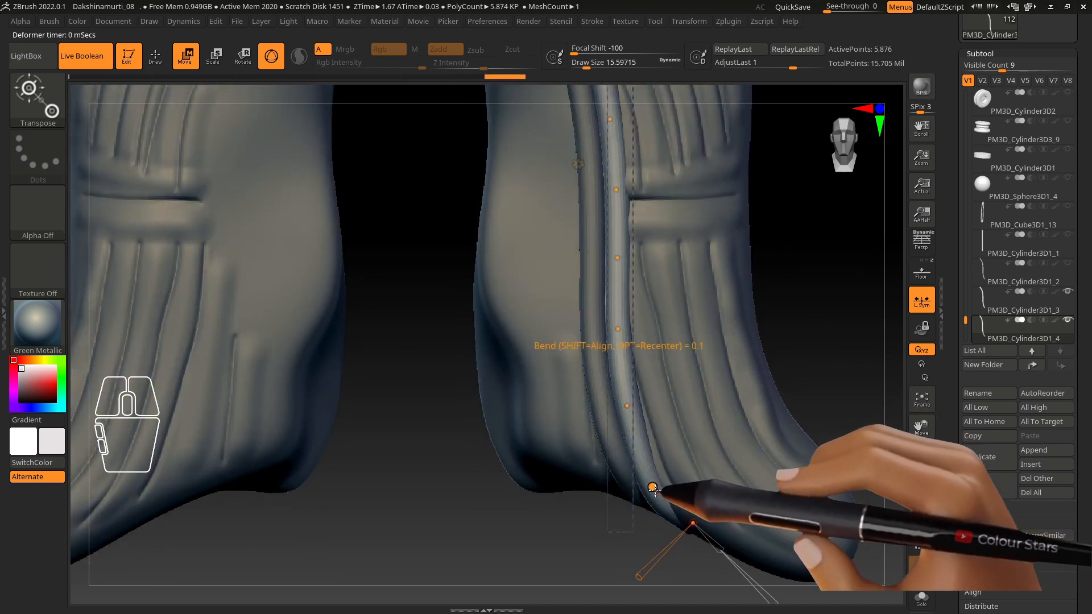
Step: Curve the outermost strand's tapered upper tip inward so it nests over the neighbouring strand
alt+right_drag(656, 486, 556, 215)
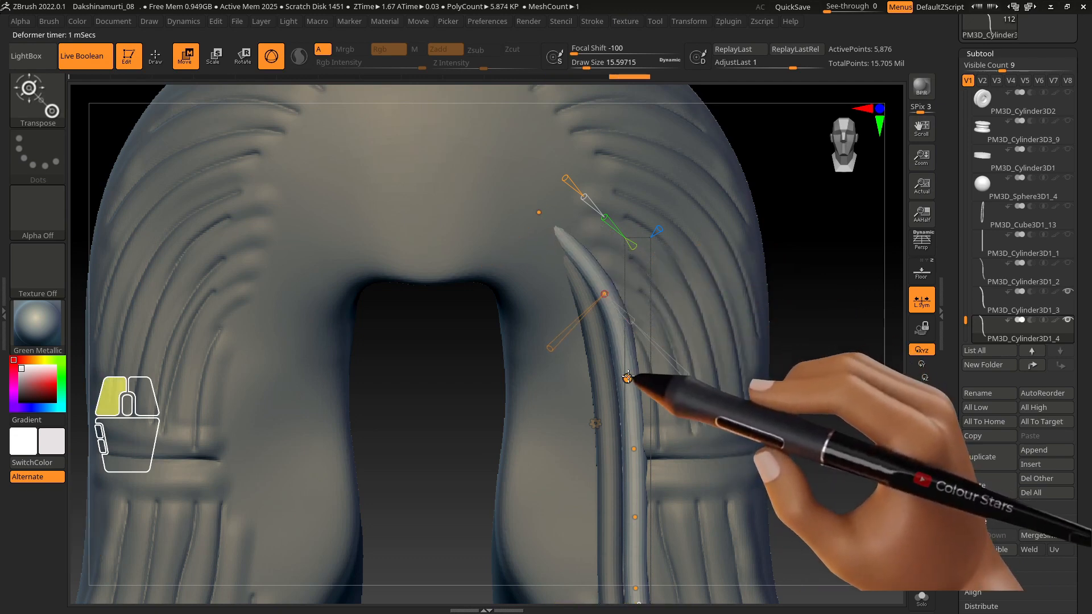
alt+right_drag(597, 299, 606, 284)
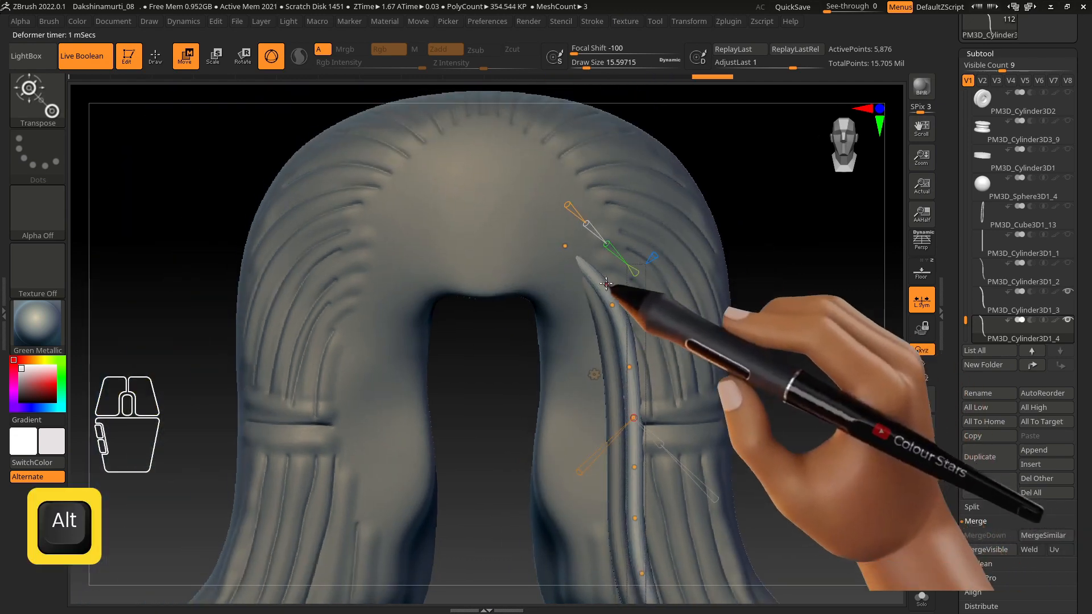
drag(568, 246, 573, 249)
drag(612, 304, 607, 300)
Step: Duplicate the bent strand and set the copy beside it on the outer side, keeping the bend curve editable
alt+right_drag(653, 360, 651, 266)
key(w)
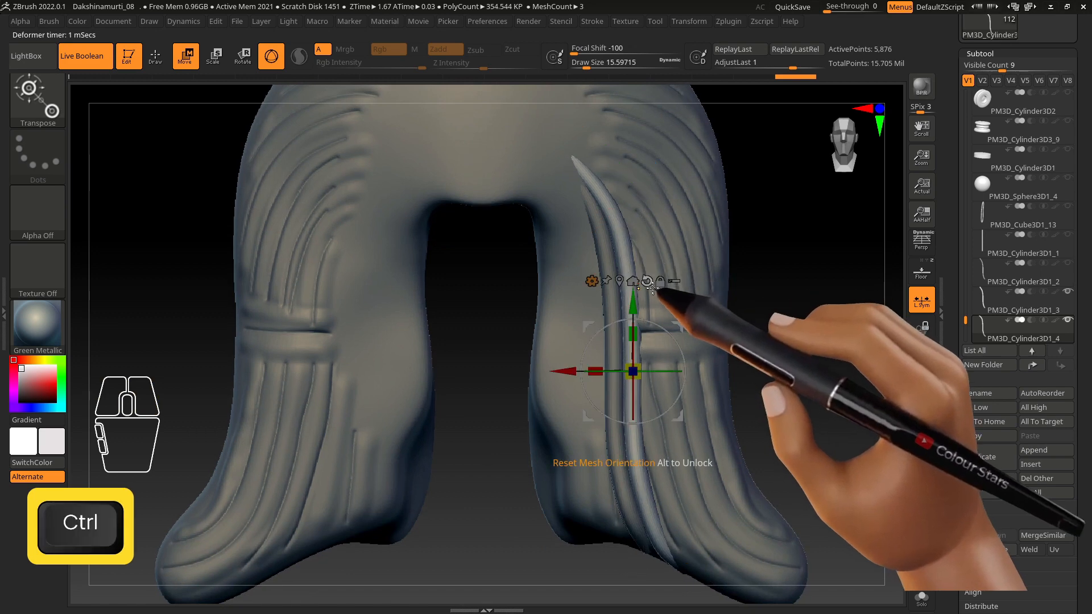
key(ctrl+shift+d)
drag(701, 331, 700, 332)
right_drag(705, 347, 691, 364)
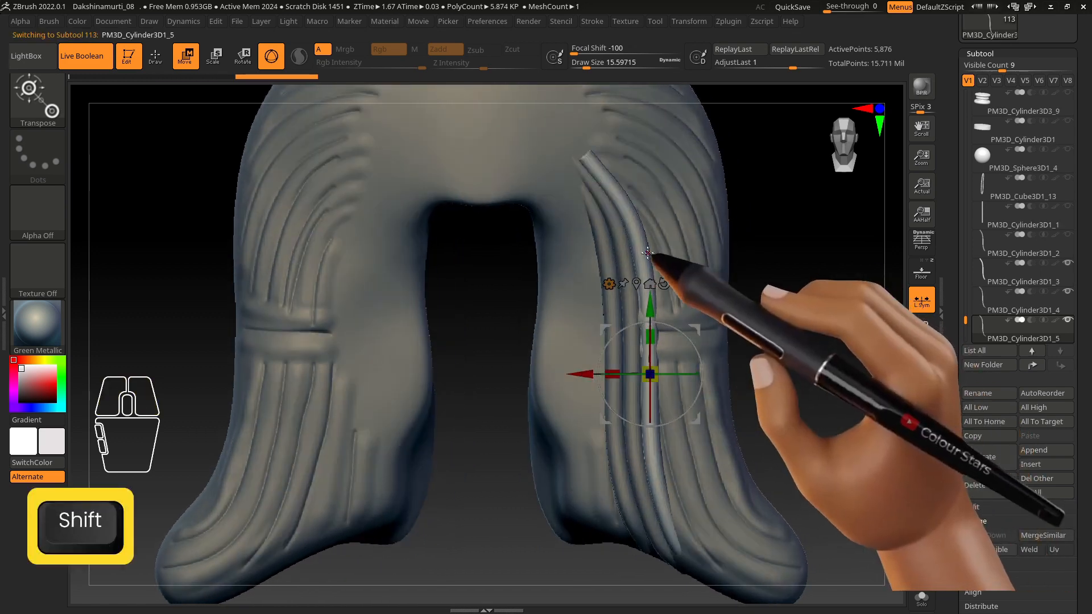
key(b)
Step: Adjust the new strand's upper bend points to follow the curve of the adjacent strand
alt+right_drag(589, 147, 595, 211)
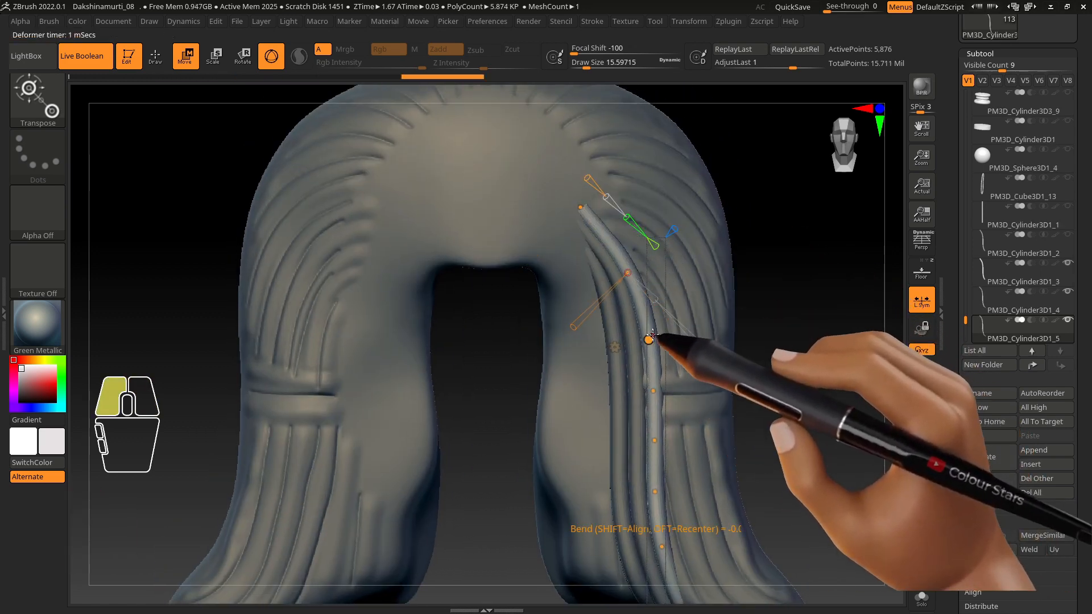
mouse_move(659, 421)
right_down()
mouse_move(654, 431)
mouse_move(687, 464)
mouse_move(701, 531)
mouse_move(675, 407)
right_up()
drag(631, 389, 637, 398)
Step: Pull the new strand's lower end outward along the hair's bottom edge and even out its lower middle bend
right_drag(640, 397, 681, 389)
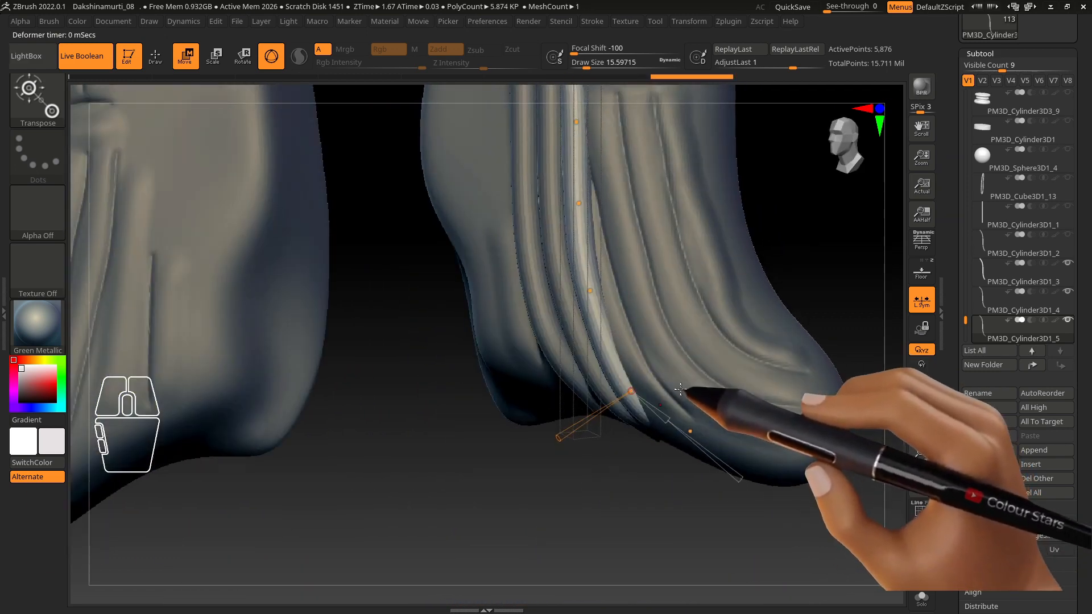
mouse_move(699, 440)
shift+mouse_down()
mouse_move(690, 455)
mouse_move(707, 398)
mouse_move(708, 435)
shift+mouse_up()
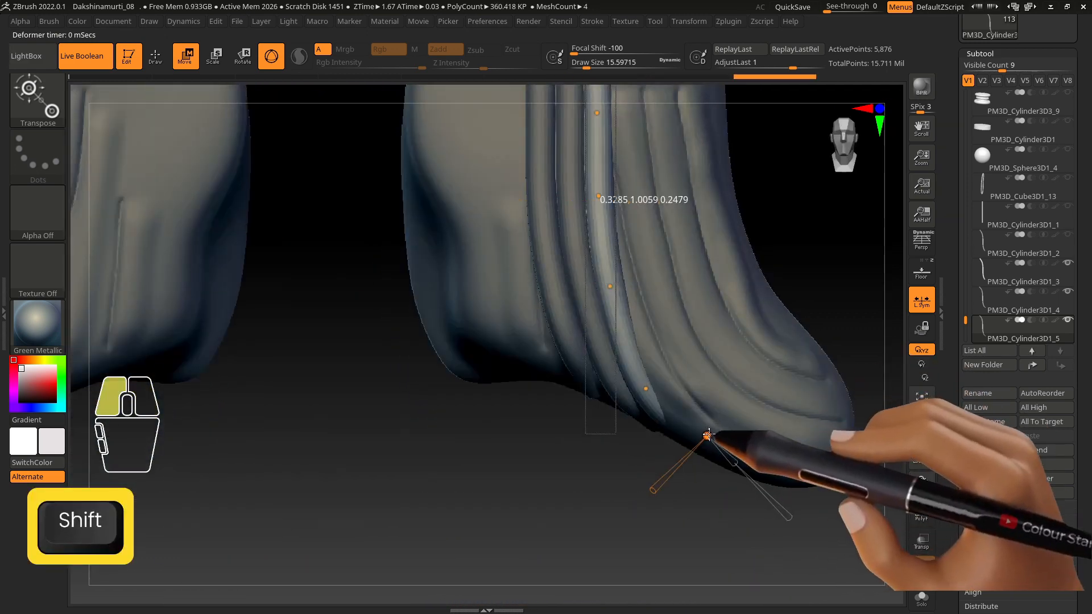
alt+right_drag(631, 327, 642, 396)
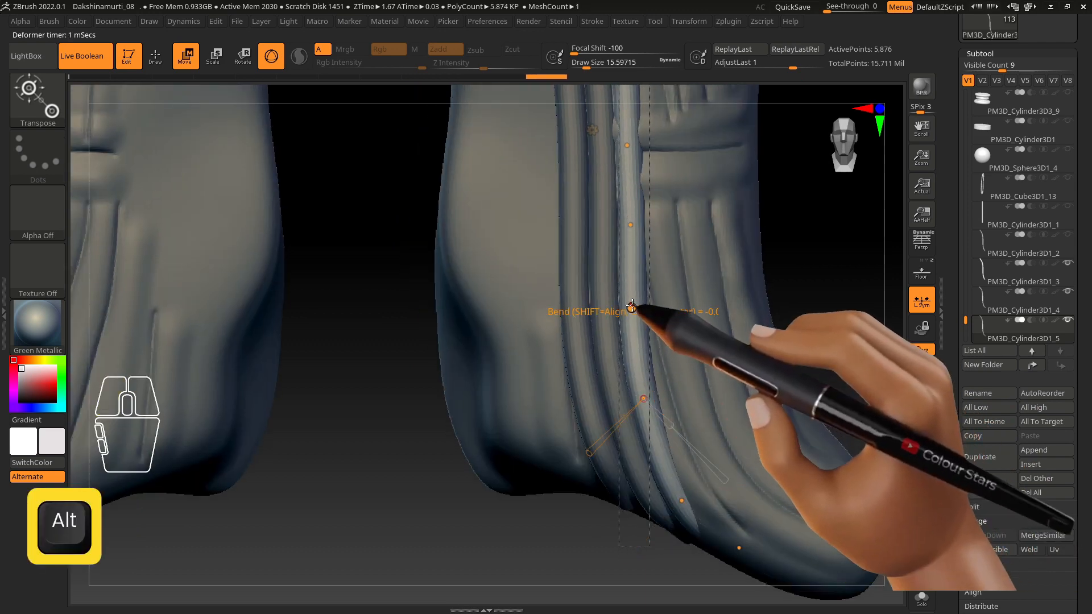
drag(631, 225, 627, 225)
Step: Curve the new strand's upper part and tip inward in a smooth arc over the hair
alt+right_drag(630, 175, 638, 327)
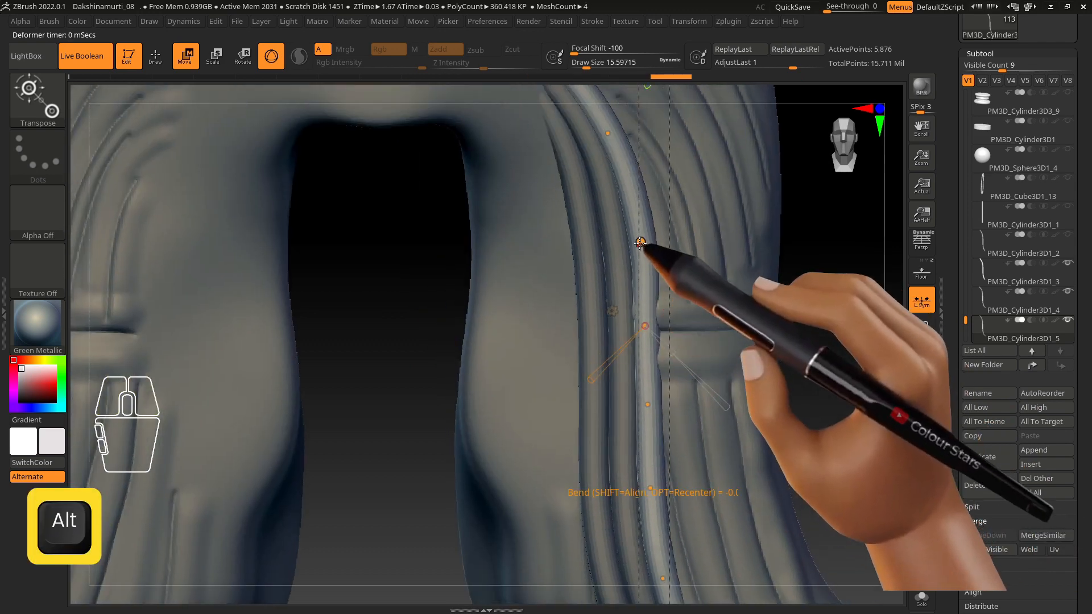
alt+right_drag(638, 234, 671, 321)
drag(642, 208, 631, 209)
drag(552, 119, 546, 125)
drag(631, 205, 628, 207)
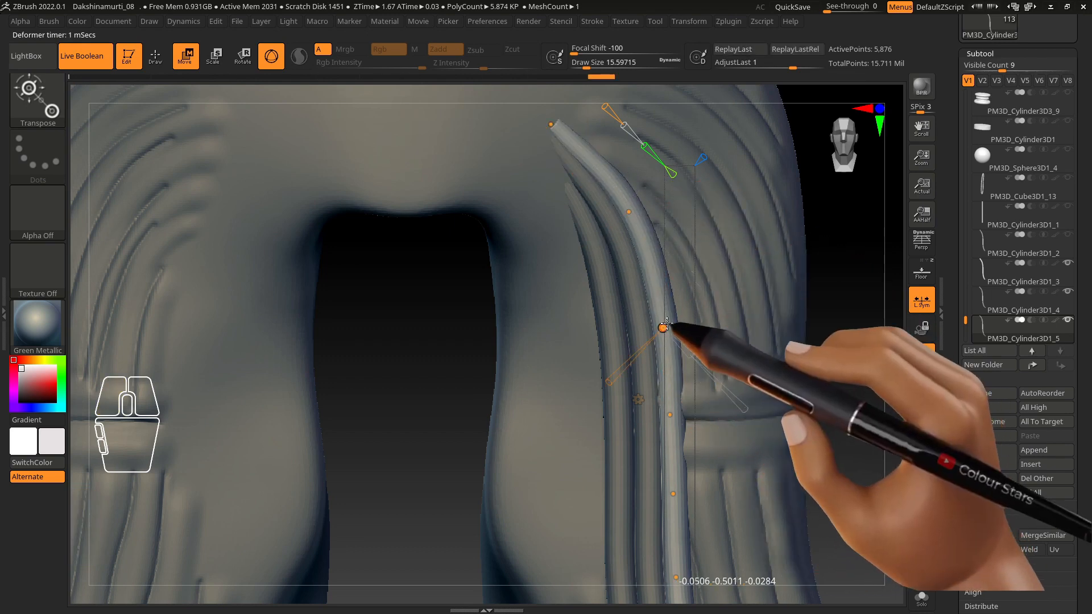
drag(667, 324, 666, 325)
Step: Duplicate the finished strand again and shift the copy beside it toward the hair's outer side
key(w)
alt+right_drag(671, 341, 754, 290)
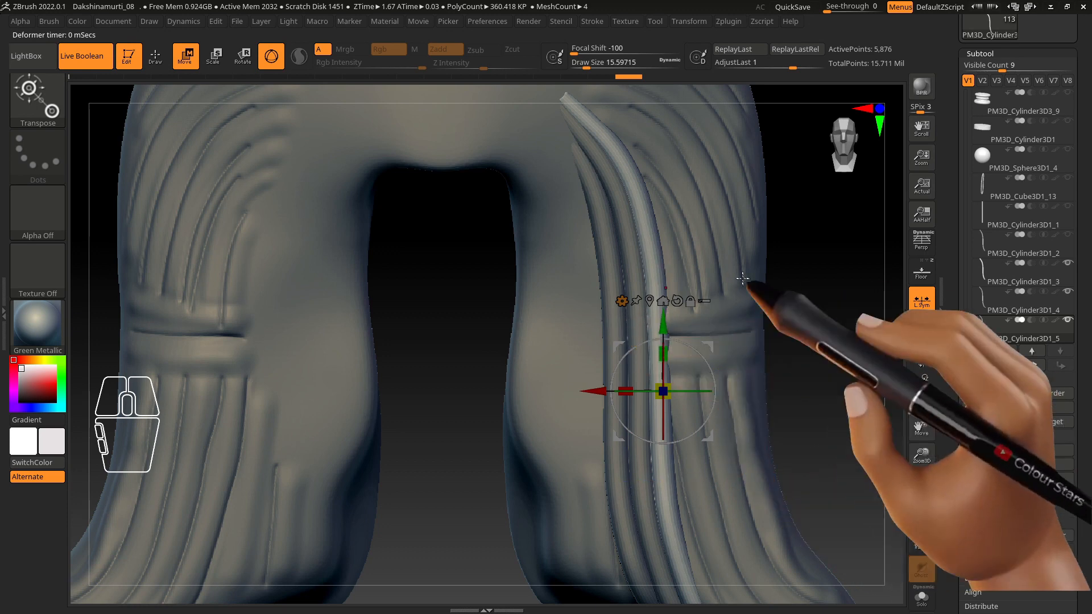
key(ctrl+shift+d)
drag(710, 346, 730, 345)
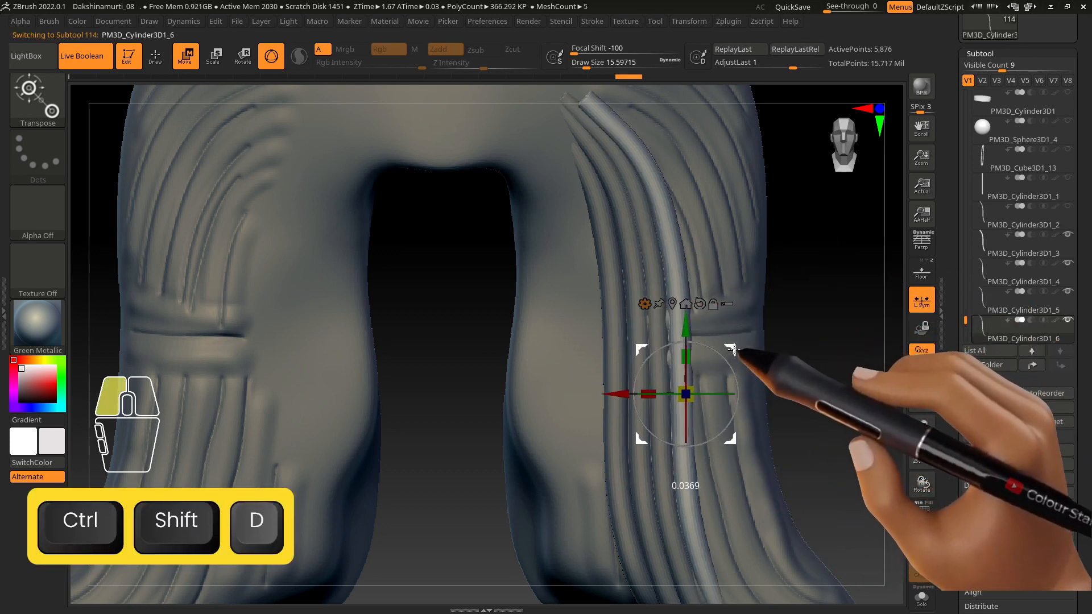
Step: Curve the latest copy's upper tip inward over the adjacent strand and adjust that neighbour's upper bend
alt+right_drag(730, 346, 658, 271)
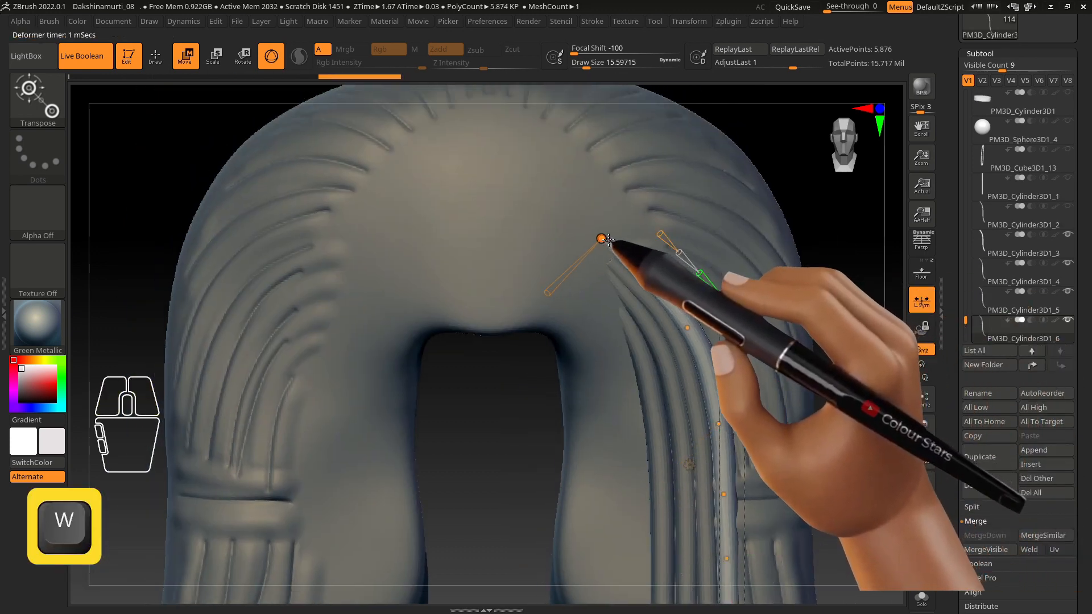
drag(607, 239, 691, 291)
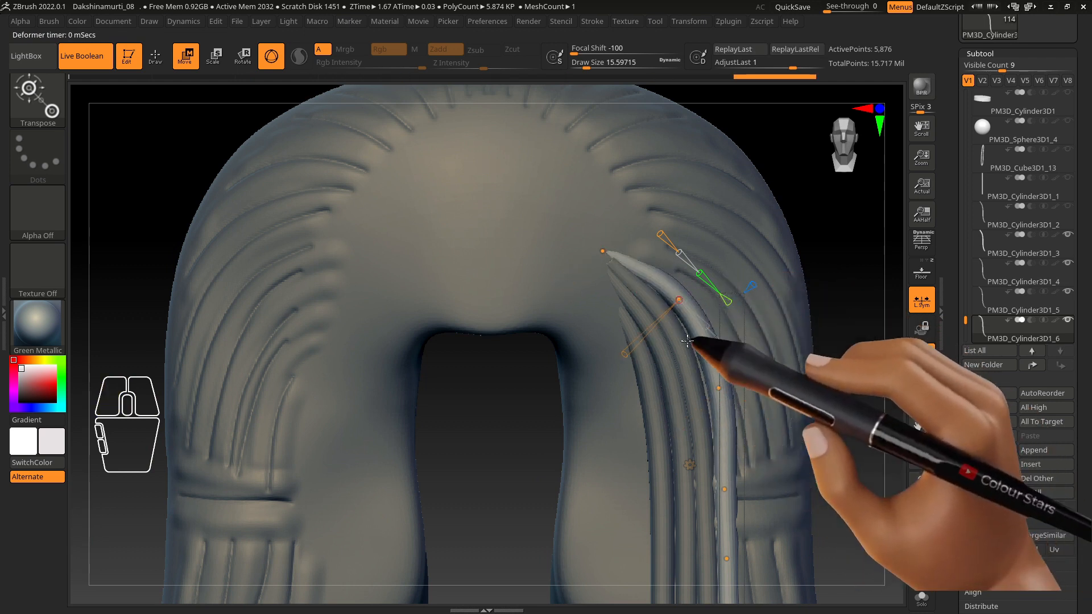
alt+click(697, 416)
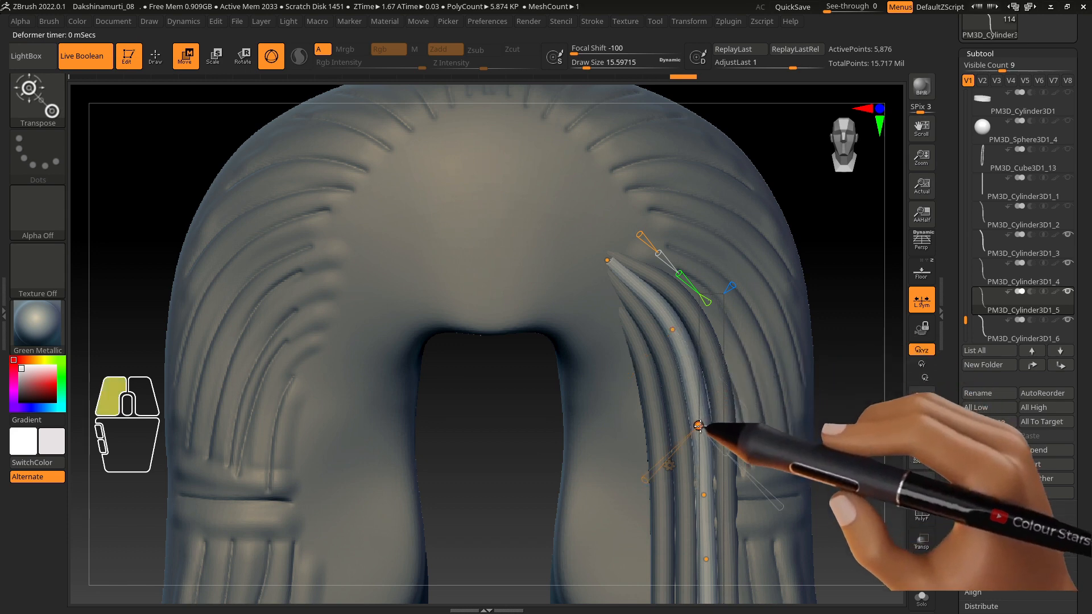
Step: Reselect the outermost strand and pull its lower end outward and down toward the hair's bottom edge
alt+right_drag(744, 485, 753, 296)
alt+click(721, 380)
right_drag(721, 380, 730, 365)
drag(761, 431, 765, 435)
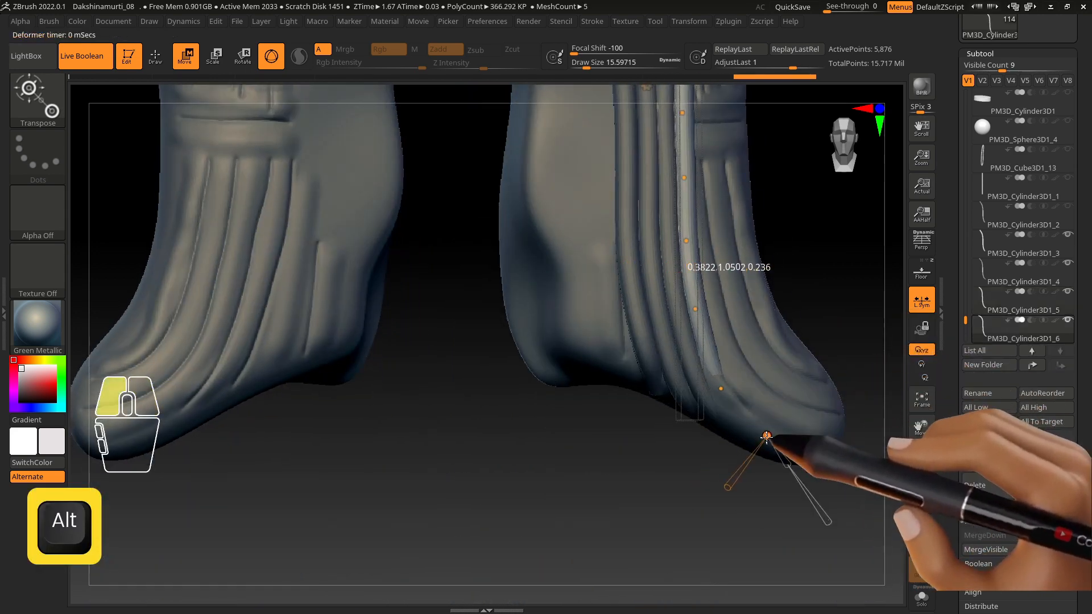
right_drag(765, 435, 787, 429)
drag(790, 431, 786, 440)
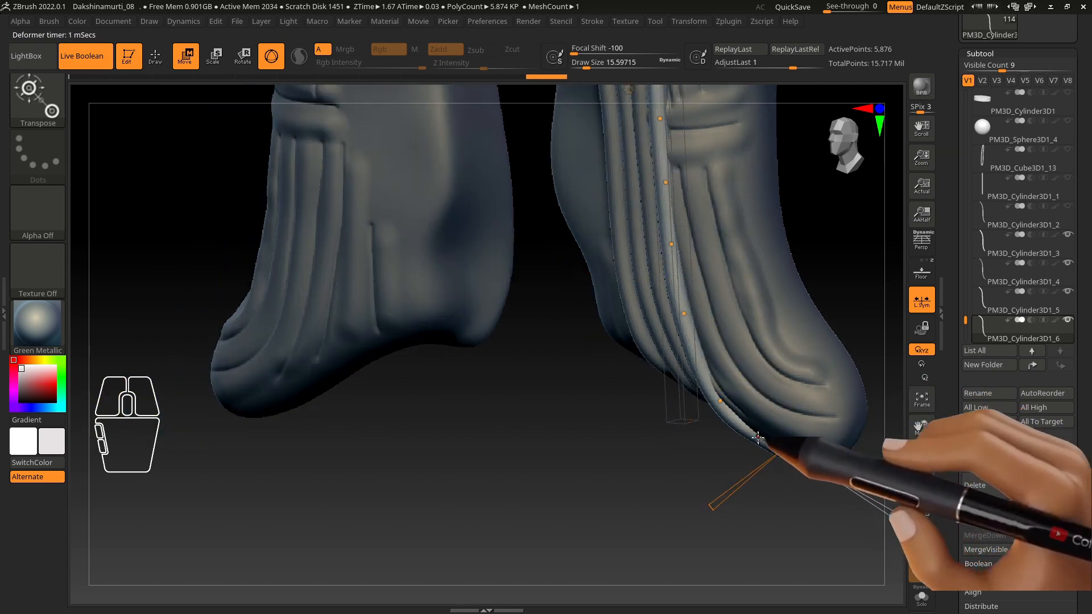
Step: Fine-tune the outermost strand's last two lower bend points so its end follows the hair surface
shift+right_drag(786, 440, 715, 403)
drag(764, 447, 779, 448)
drag(720, 402, 723, 401)
drag(780, 450, 783, 452)
click(779, 451)
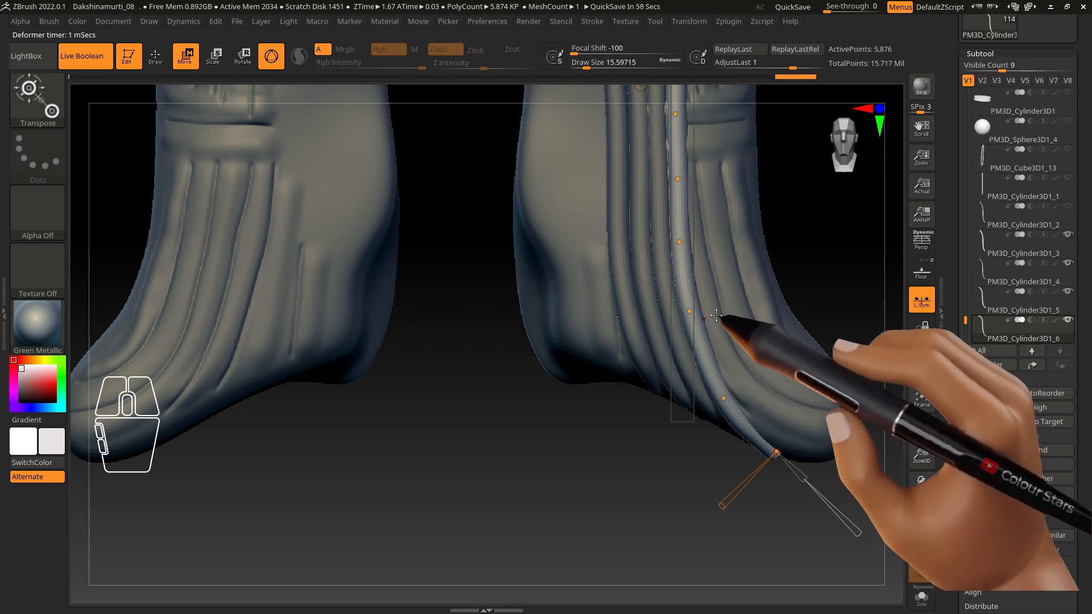
click(724, 398)
right_drag(804, 439, 780, 446)
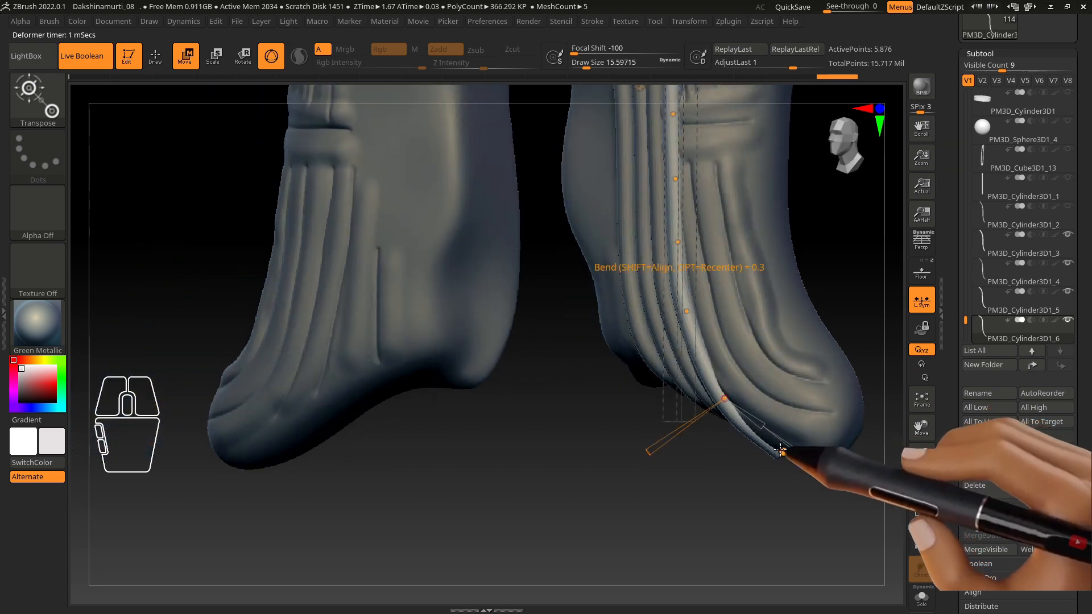
click(781, 449)
right_drag(727, 362, 768, 355)
Step: Isolate the strand over the reference painting to compare its curve with the painted hair locks, then restore the full model view
alt+right_drag(720, 224, 686, 426)
click(916, 269)
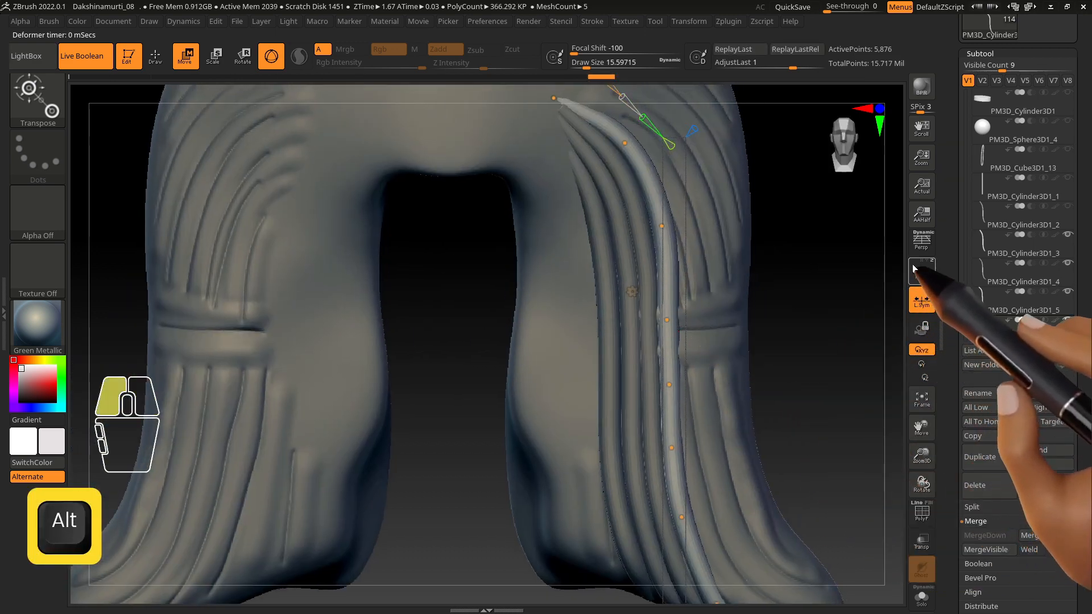
click(922, 602)
alt+right_drag(813, 466, 773, 320)
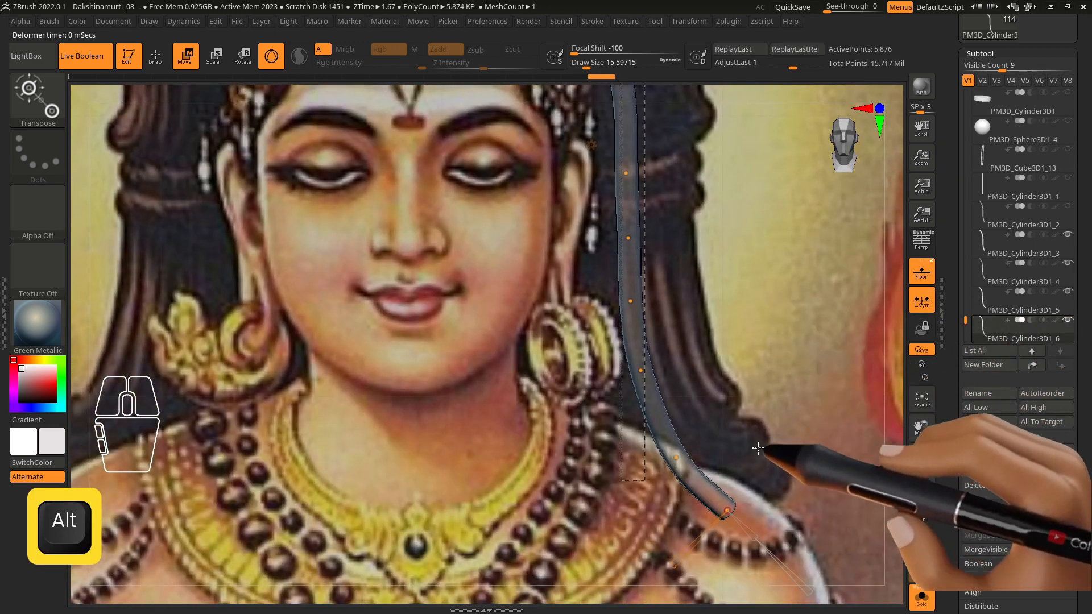
alt+right_drag(742, 382, 649, 308)
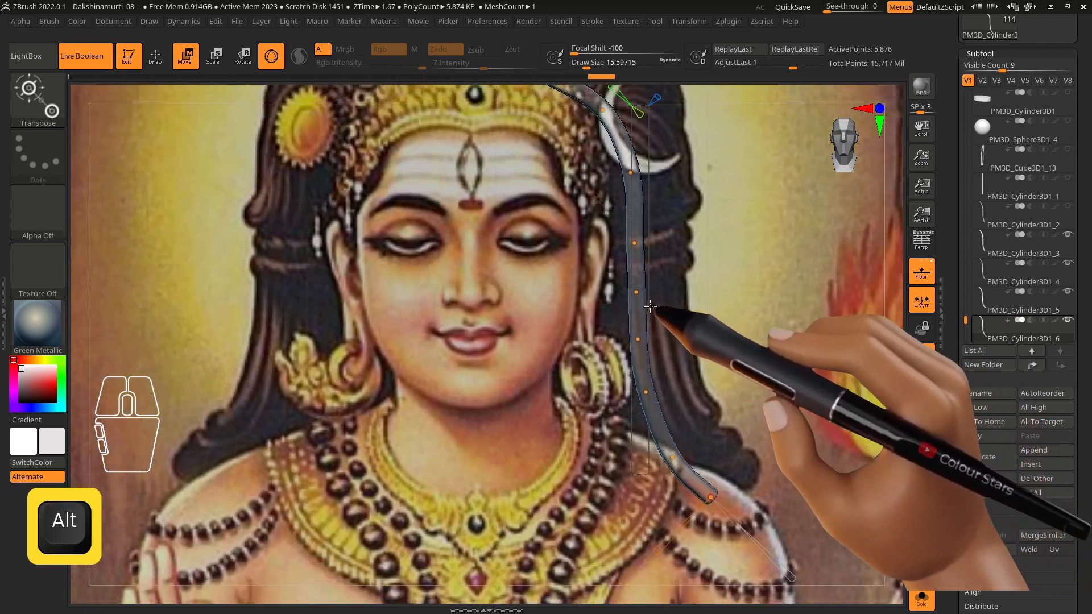
click(927, 602)
click(919, 274)
Step: Refine the strand's lower curve, moving its second-to-last bend point inward and its end slightly outward
alt+right_drag(714, 391, 698, 507)
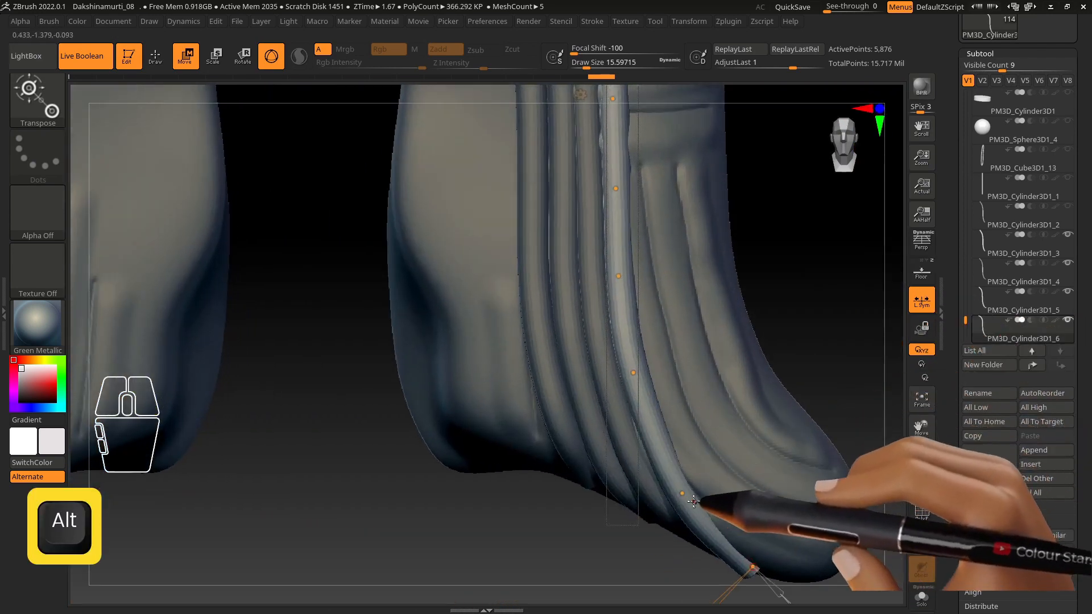
drag(681, 492, 679, 494)
alt+right_drag(705, 508, 679, 403)
drag(727, 462, 731, 462)
alt+right_drag(730, 455, 677, 422)
Step: Duplicate the outermost strand, place the copy next to it on the outer side and reopen its bend curve
key(w)
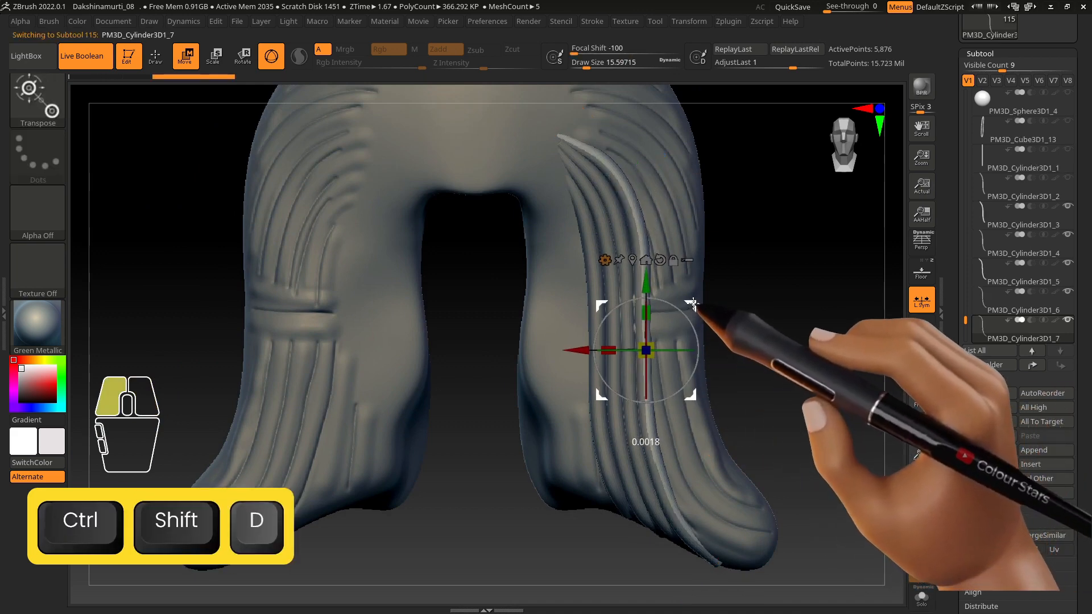
key(ctrl+shift+d)
drag(693, 308, 706, 300)
key(w)
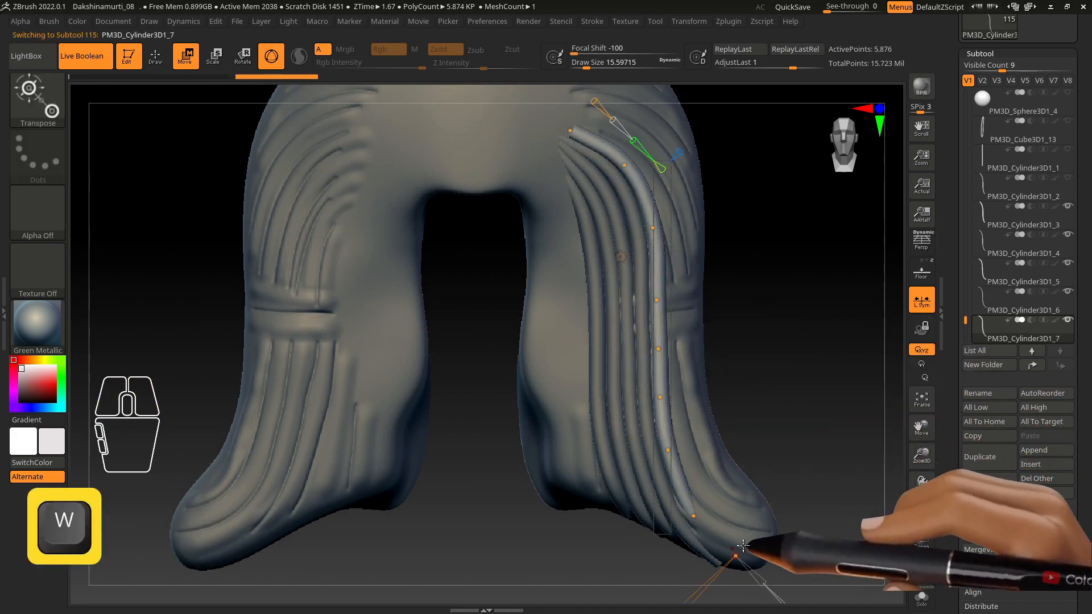
Step: Bend the new copy's lower end outward along the hair's bottom edge and smooth its lower bend points
right_drag(735, 549, 788, 546)
drag(743, 554, 732, 567)
right_drag(782, 509, 720, 510)
drag(727, 564, 739, 565)
drag(689, 518, 686, 517)
drag(666, 450, 662, 451)
drag(687, 518, 686, 518)
Step: Move the new strand's upper middle bend point inward and adjust the same area of the neighbouring strand
alt+right_drag(654, 259, 675, 357)
drag(668, 328, 658, 328)
alt+click(630, 335)
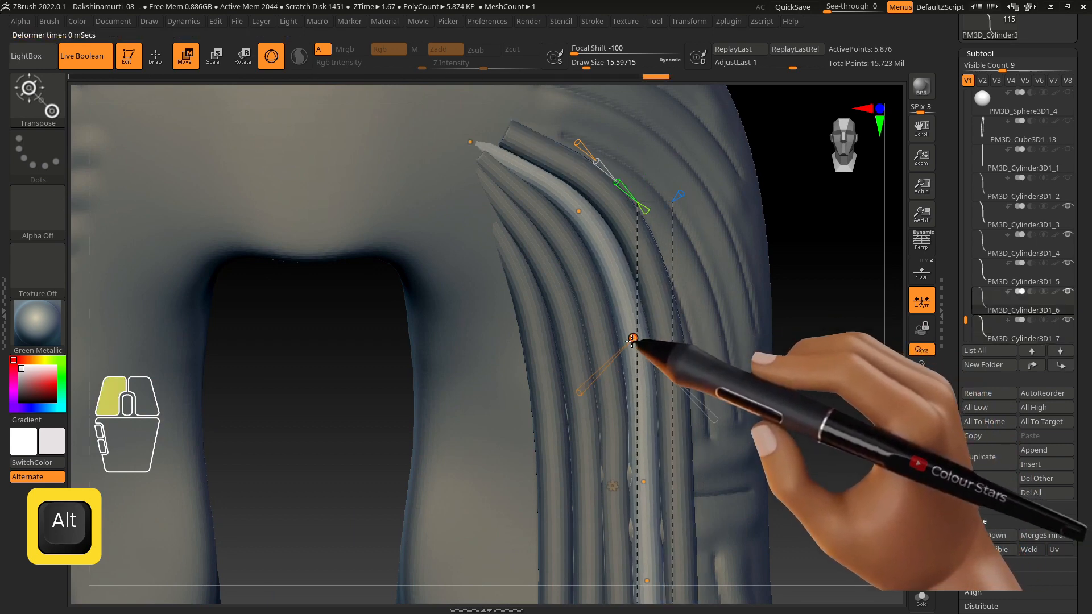
Step: Reselect the outermost strand and curve its upper section and tip inward against the adjacent strand
alt+click(669, 302)
drag(610, 201, 604, 203)
right_drag(560, 181, 521, 170)
drag(503, 130, 498, 130)
right_drag(515, 173, 563, 185)
drag(654, 327, 654, 327)
Step: Adjust the outermost strand's middle and lower bend points sideways and in depth to follow the hair surface
alt+right_drag(711, 339, 721, 238)
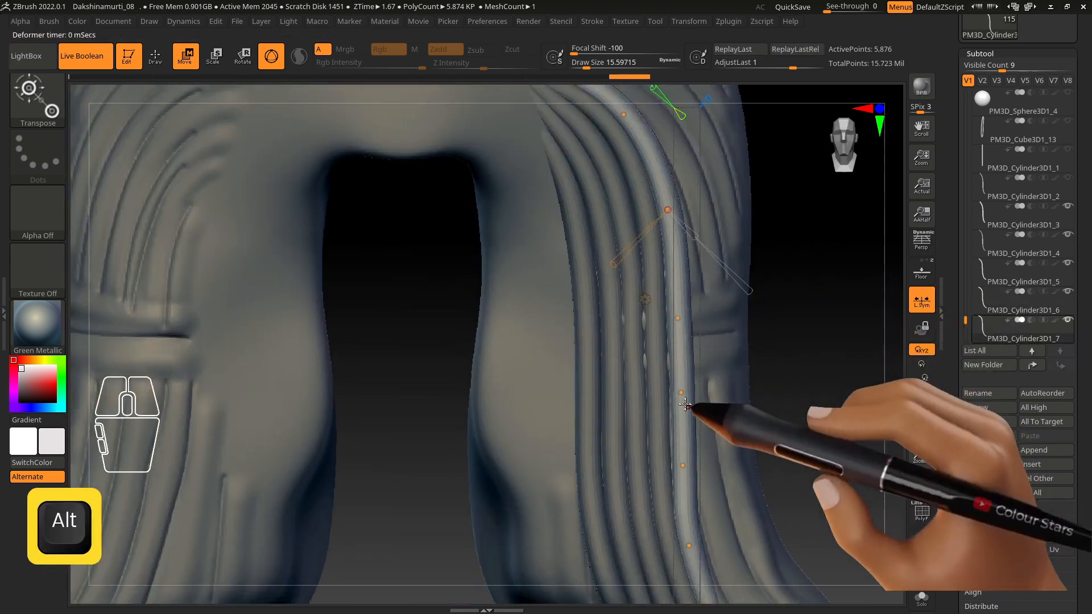
drag(686, 462, 685, 461)
alt+right_drag(695, 460, 693, 379)
drag(686, 467, 689, 469)
alt+right_drag(701, 467, 690, 365)
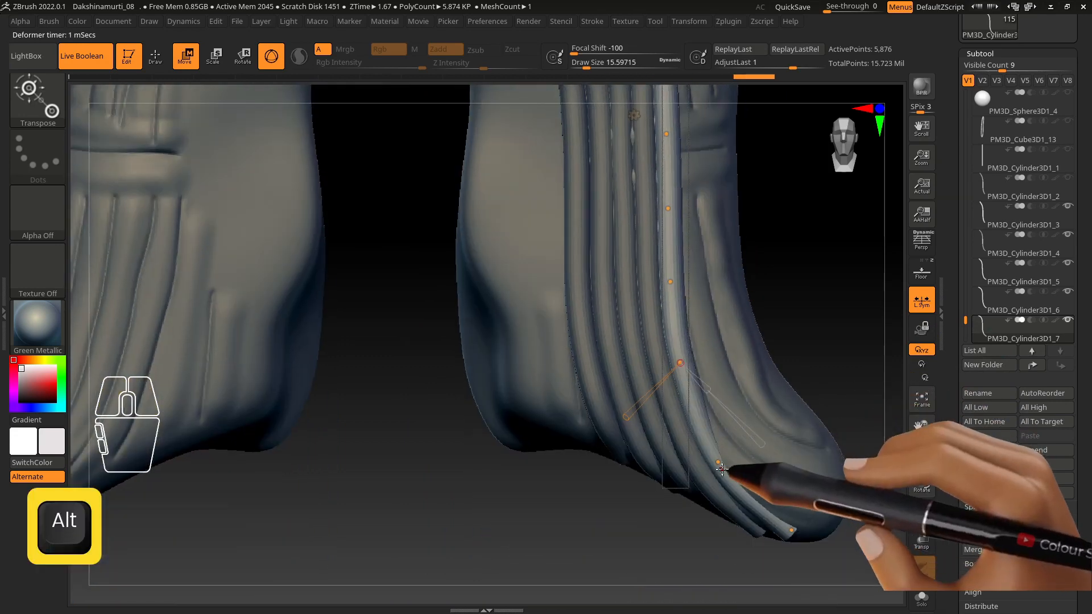
right_drag(720, 466, 716, 520)
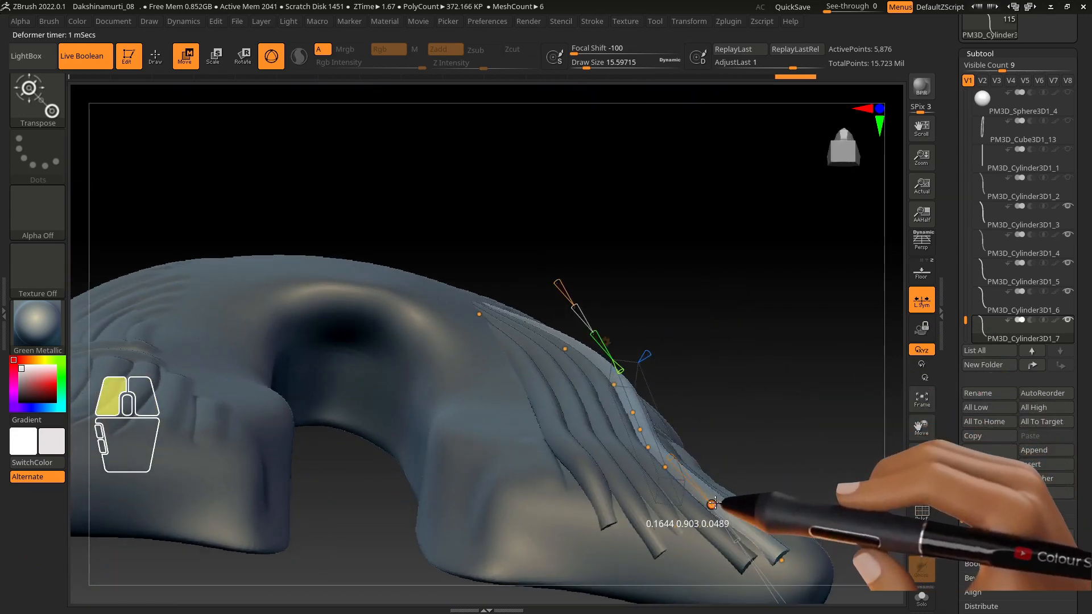
right_drag(781, 561, 651, 380)
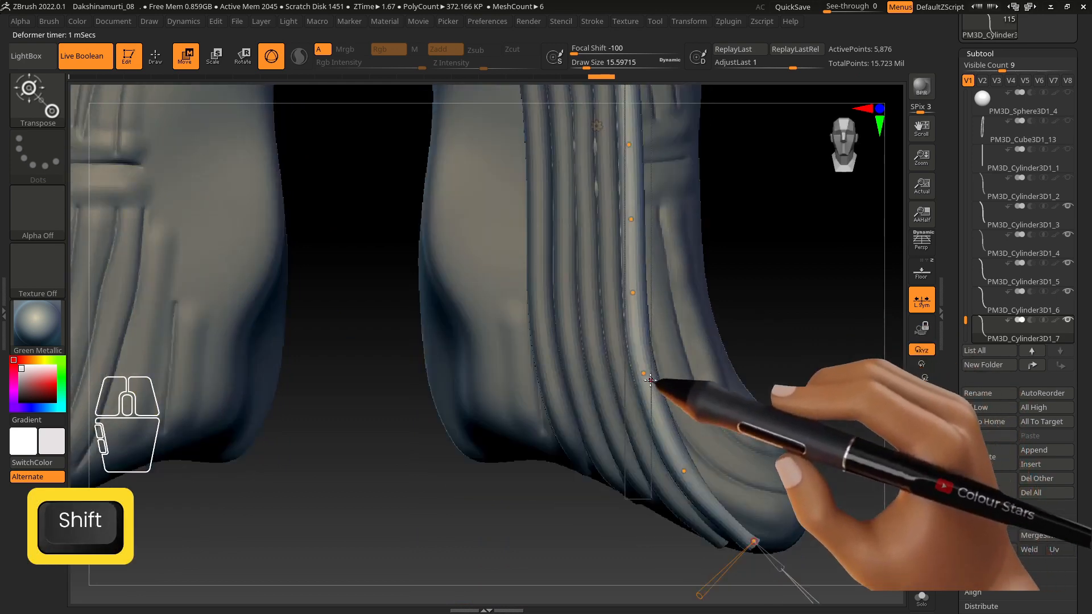
Step: Nudge the outermost strand's lower middle bend point sideways and compare the strand alone and with the hair against the reference painting
drag(632, 293, 632, 292)
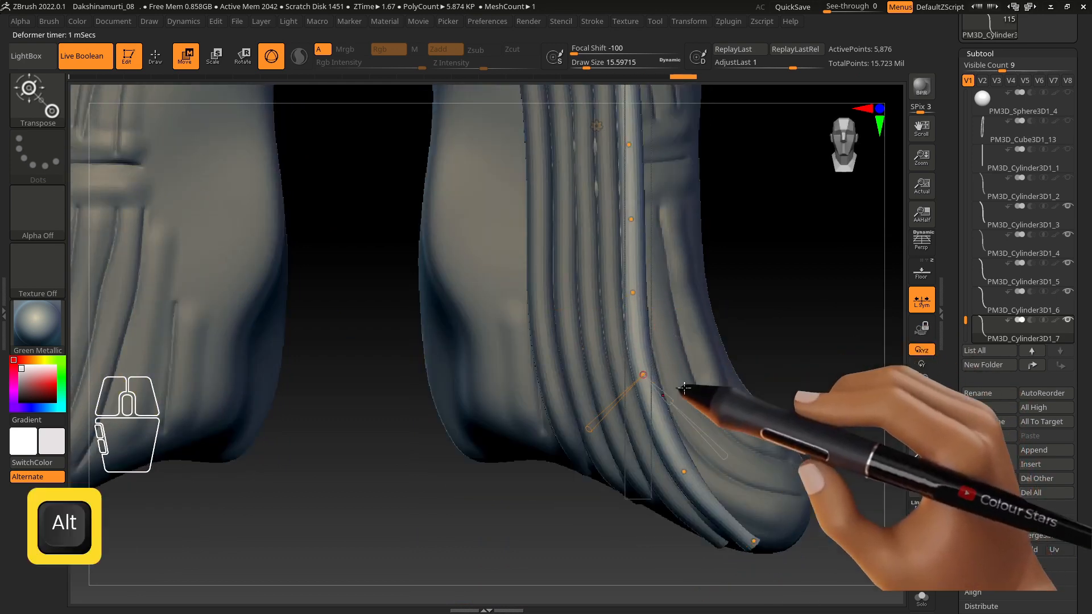
mouse_move(684, 388)
alt+right_down()
mouse_move(634, 256)
mouse_move(706, 310)
alt+right_up()
click(921, 271)
click(922, 597)
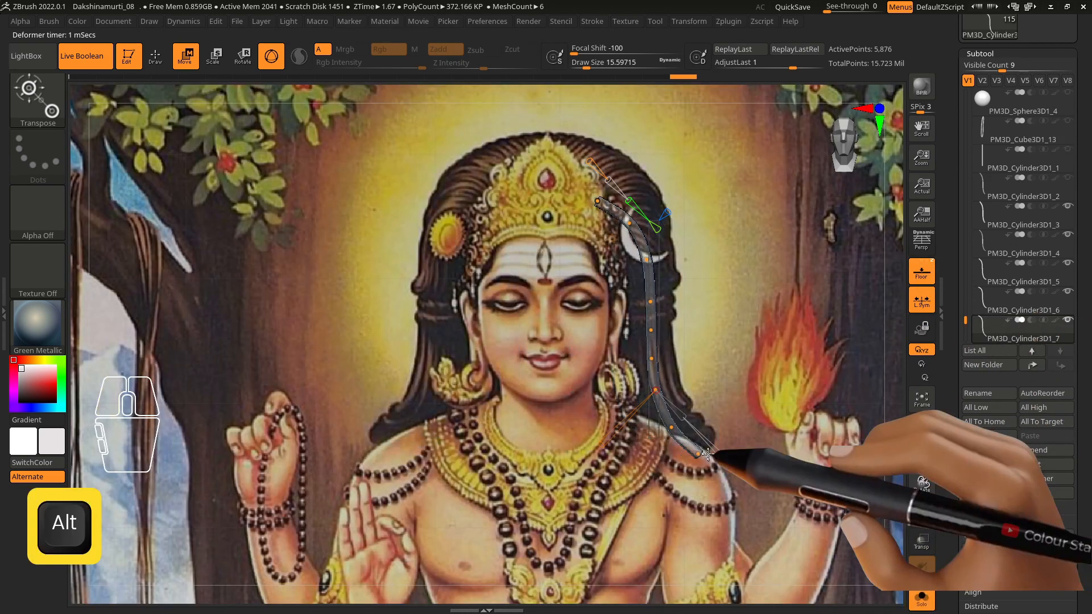
alt+right_drag(814, 451, 752, 506)
click(922, 595)
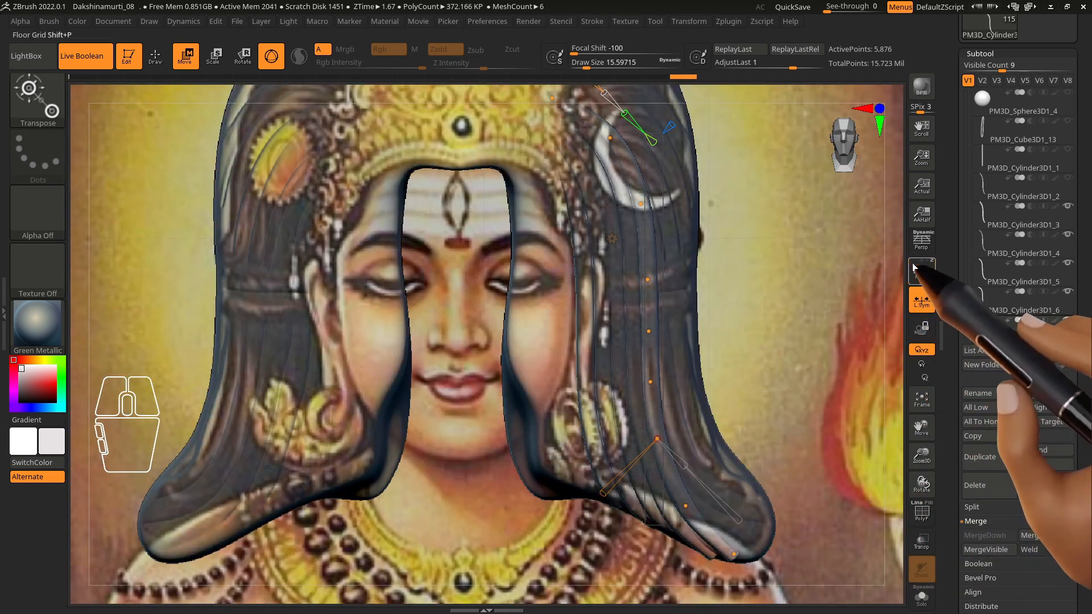
click(922, 271)
Step: Duplicate the outermost strand, move the copy outward beside it, offset it in depth to the hair surface and reactivate its bend points
key(w)
key(ctrl+shift+d)
drag(701, 283, 723, 276)
right_drag(705, 306, 743, 309)
drag(704, 323, 714, 325)
right_drag(742, 356, 704, 367)
key(w)
right_drag(724, 447, 686, 441)
right_drag(665, 375, 686, 362)
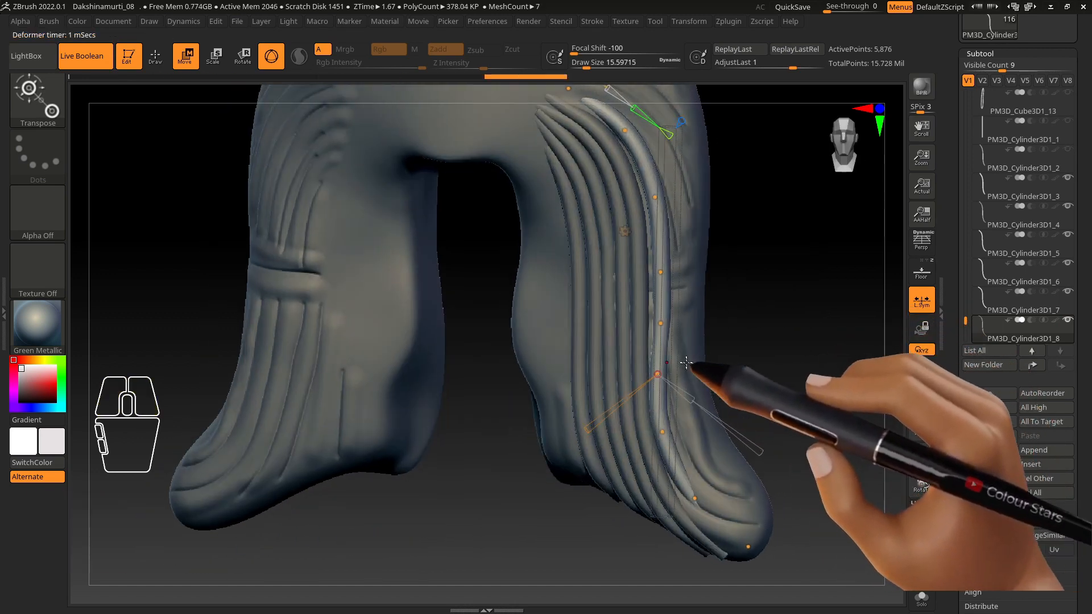
Step: Shift the new strand's upper bend points inward and pull its top tip toward the hairline
drag(654, 197, 648, 198)
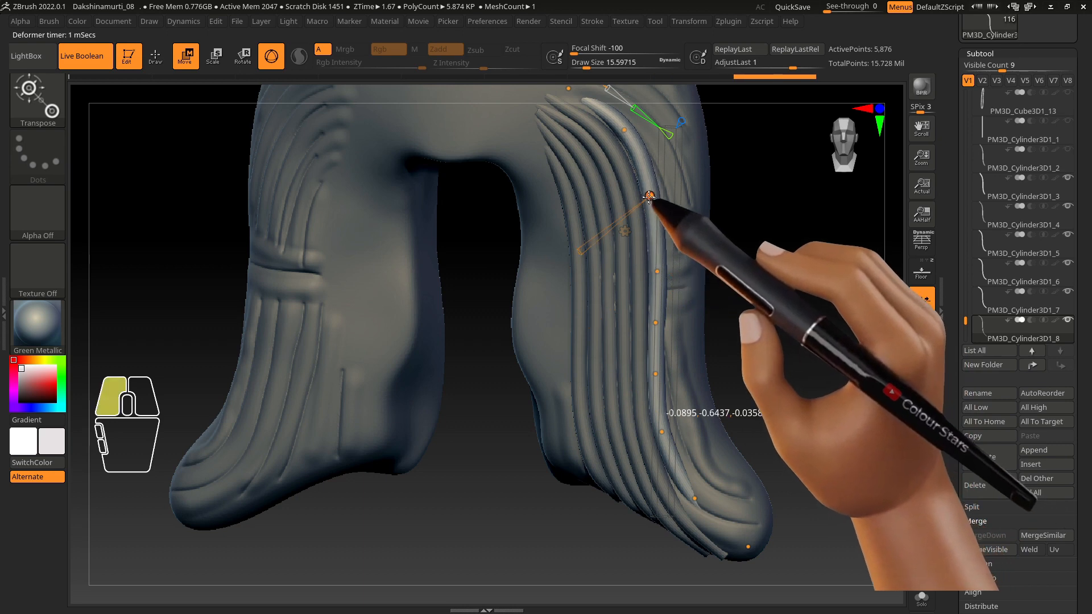
drag(657, 272, 655, 272)
alt+right_drag(636, 150, 614, 211)
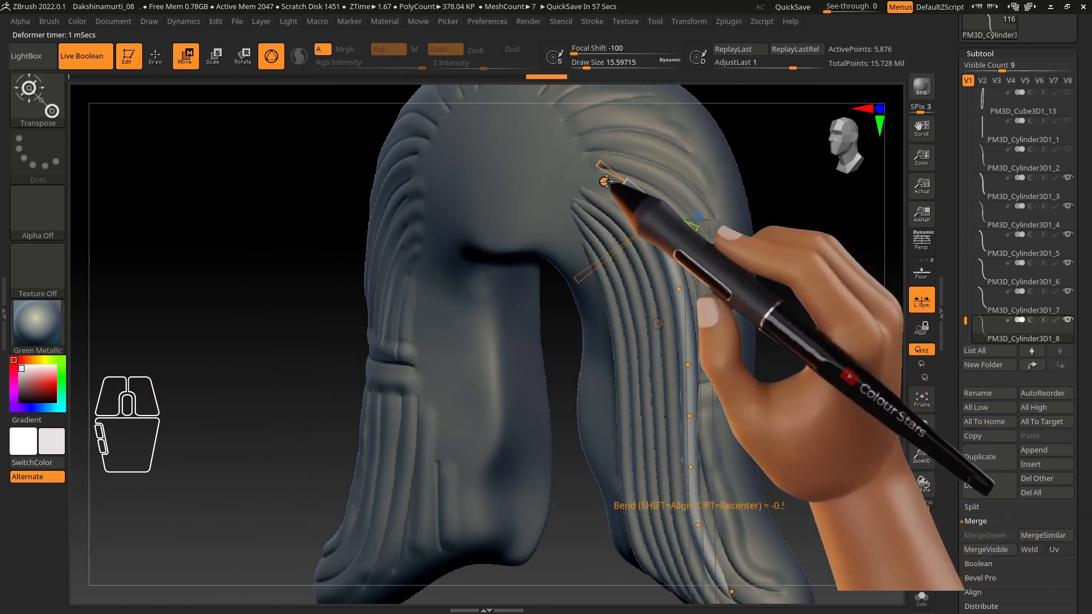
drag(605, 181, 592, 186)
right_drag(592, 188, 650, 310)
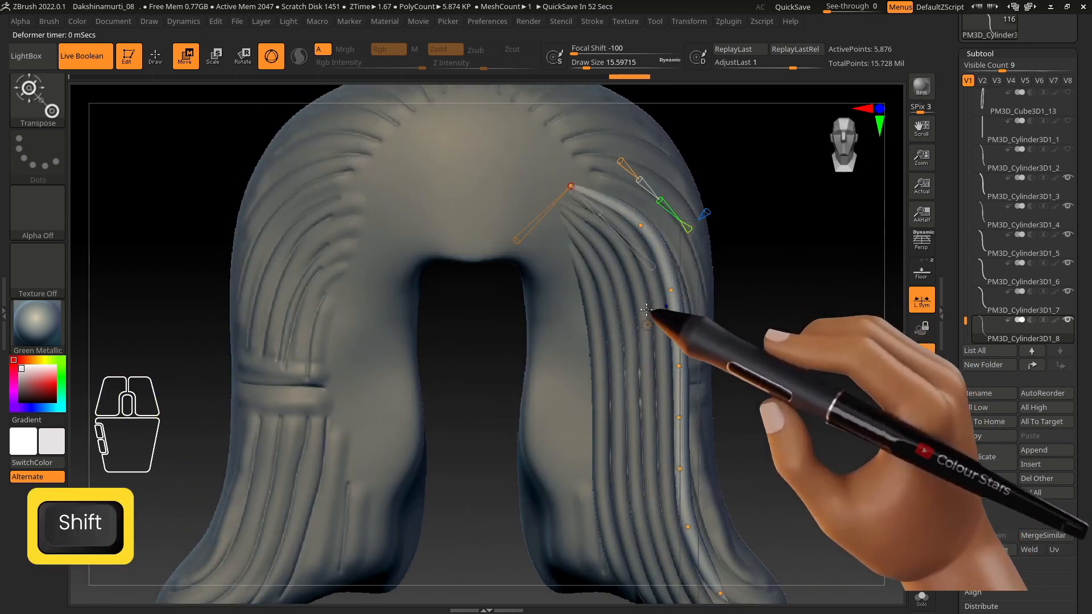
Step: Position the new strand's lower tip along the hair's outer bottom corner, sideways and in depth
alt+right_drag(764, 586, 750, 470)
right_drag(788, 546, 798, 447)
drag(744, 480, 742, 478)
shift+right_drag(742, 478, 723, 524)
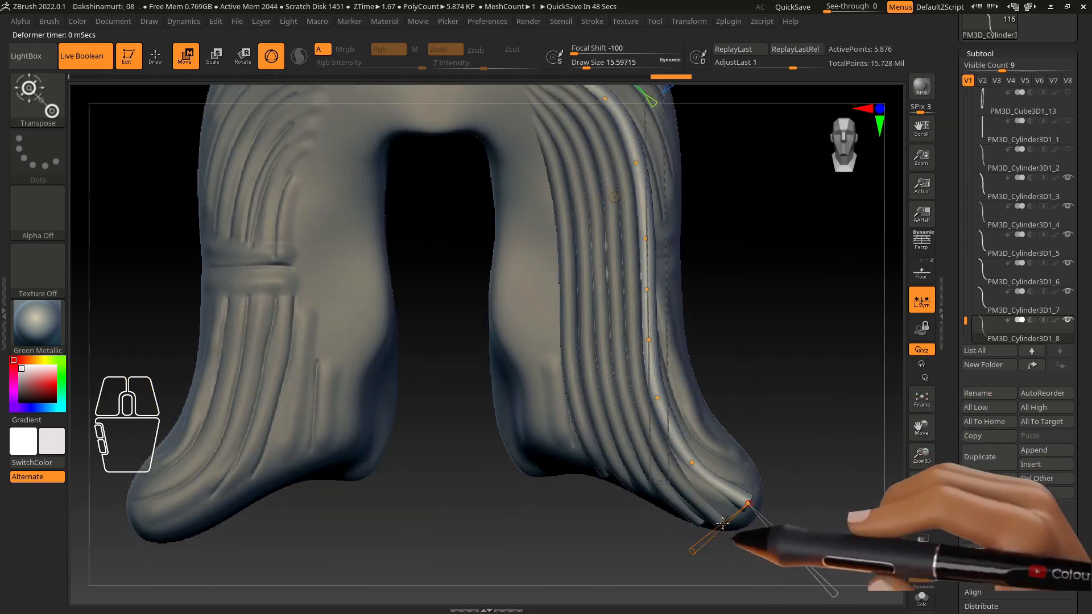
right_drag(687, 464, 746, 518)
Step: Select the adjacent inner strand and reposition its lower tip evenly beside the outermost strand's end
alt+click(741, 505)
drag(748, 512, 751, 510)
shift+right_drag(750, 510, 733, 501)
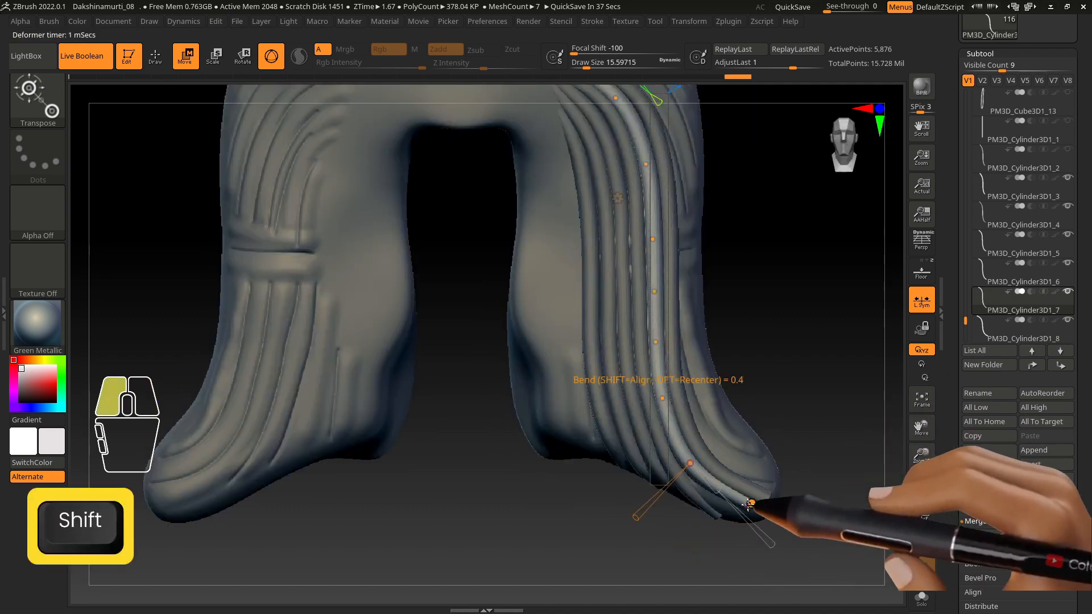
drag(748, 505, 743, 507)
right_drag(739, 504, 714, 512)
drag(714, 512, 715, 516)
Step: Select the next strand inward and adjust its lower tip and last bend point to close the gap to its neighbour
alt+click(719, 520)
right_drag(715, 517, 734, 503)
drag(734, 504, 735, 502)
drag(682, 465, 688, 468)
alt+right_drag(728, 462, 675, 268)
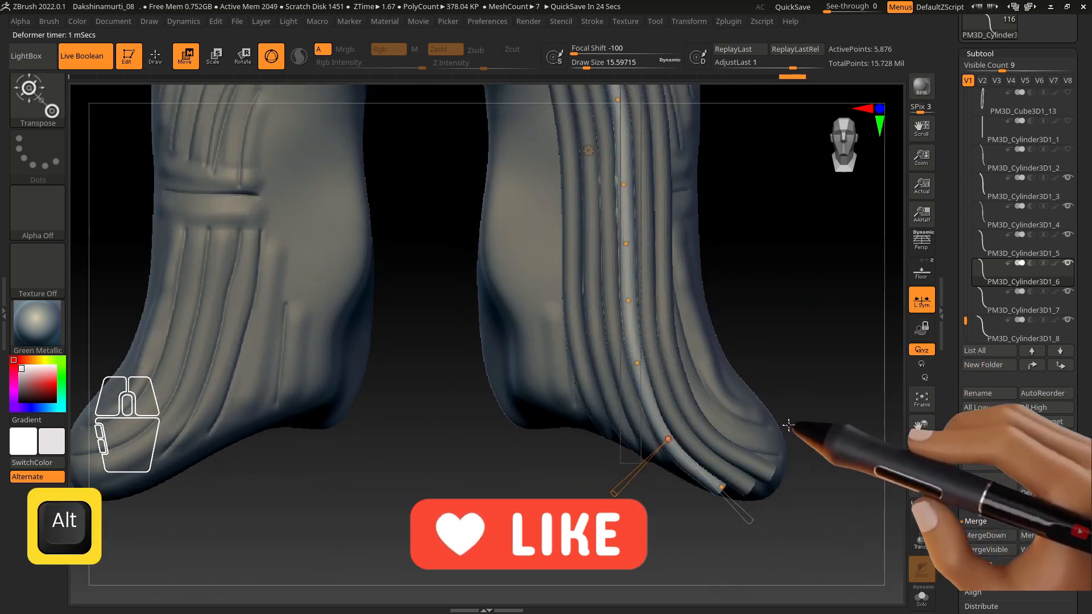
alt+right_drag(768, 431, 963, 390)
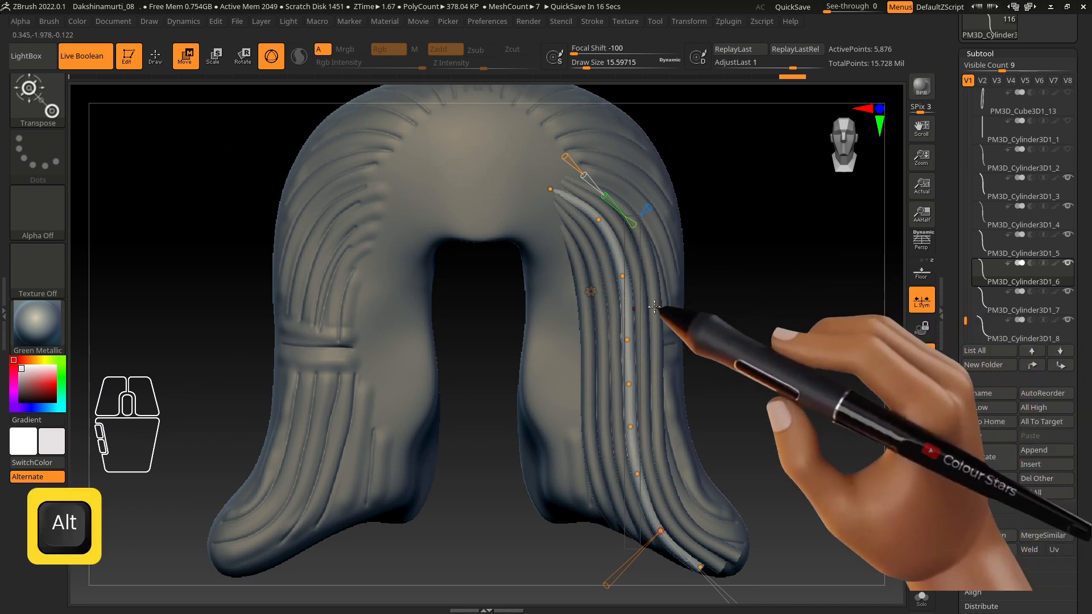
Step: Duplicate the outermost strand again, move the copy outward, fit its depth to the hair surface and reactivate its bend points
key(w)
key(ctrl+shift+d)
drag(712, 323, 729, 309)
right_drag(745, 337, 649, 344)
drag(615, 363, 620, 363)
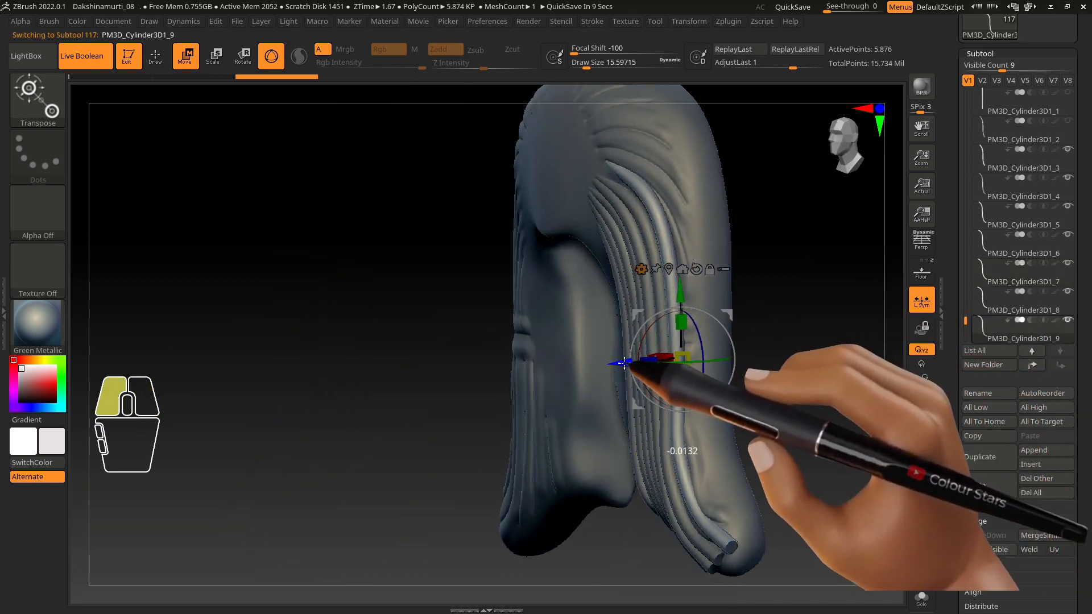
right_drag(620, 362, 689, 354)
shift+right_drag(653, 236, 613, 179)
key(w)
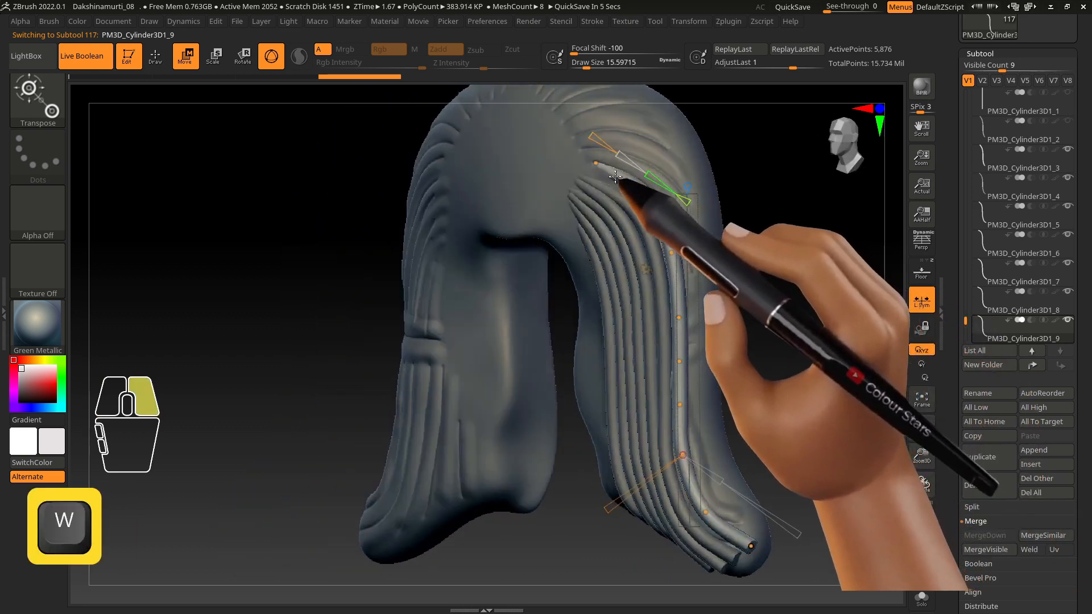
Step: Pull the new copy's top tip toward the hairline and move the bend point below it inward
drag(593, 169, 587, 166)
shift+right_drag(626, 190, 646, 197)
drag(646, 197, 644, 197)
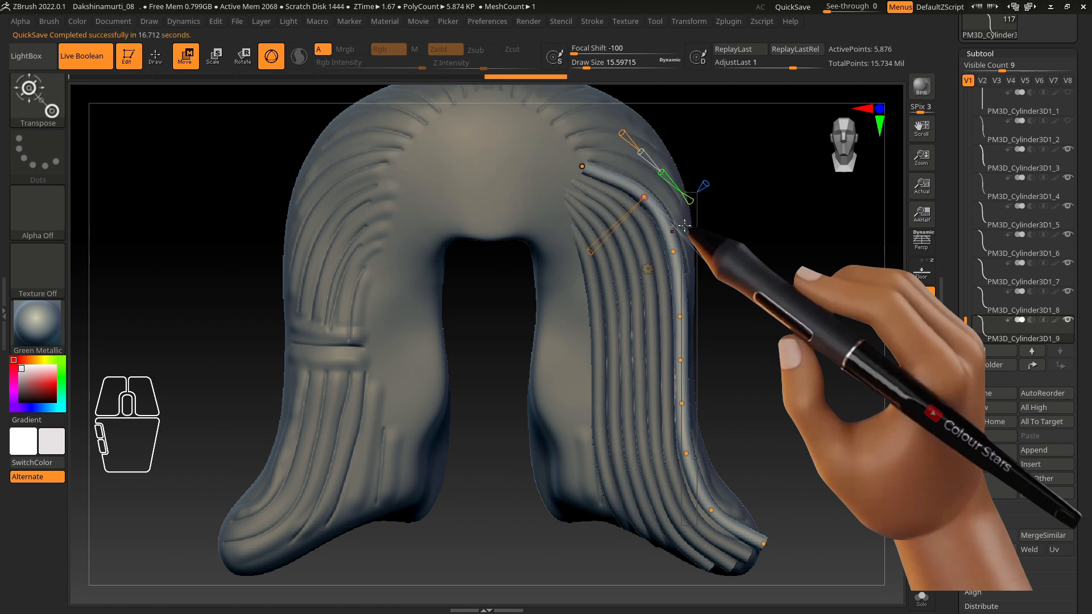
Step: Bend the new copy's lower section to follow the hair's outer edge, checking its curve against the reference painting
alt+drag(684, 225, 714, 390)
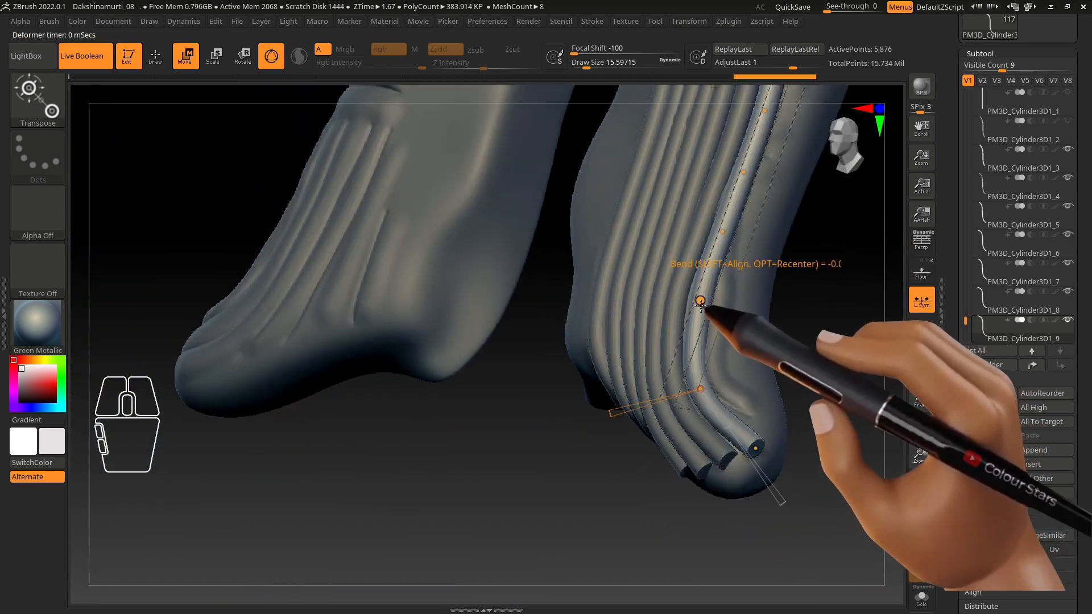
drag(700, 301, 744, 443)
click(922, 271)
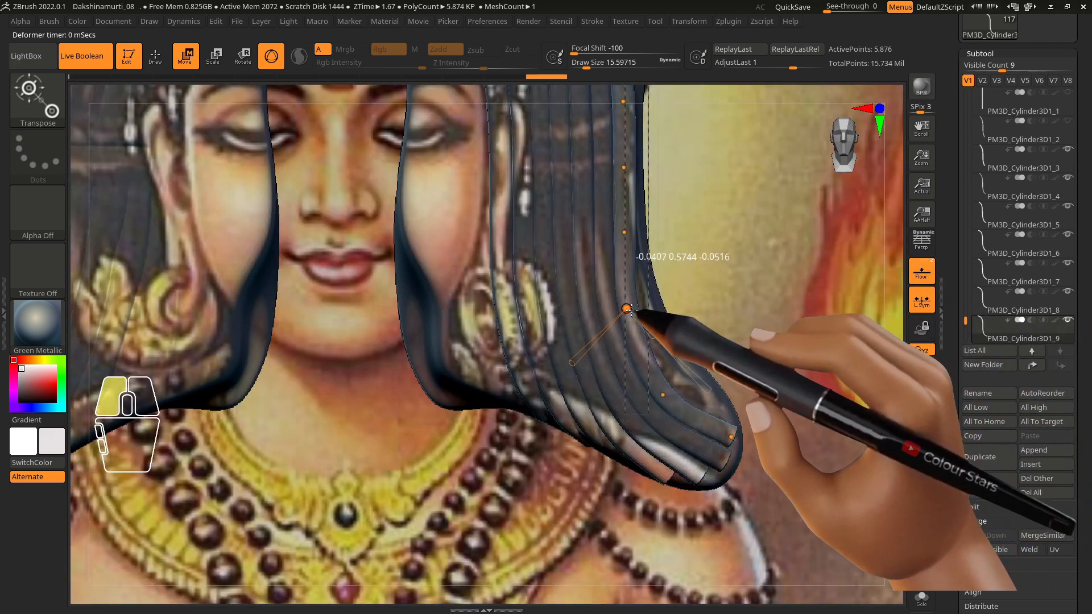
click(921, 272)
drag(635, 316, 631, 316)
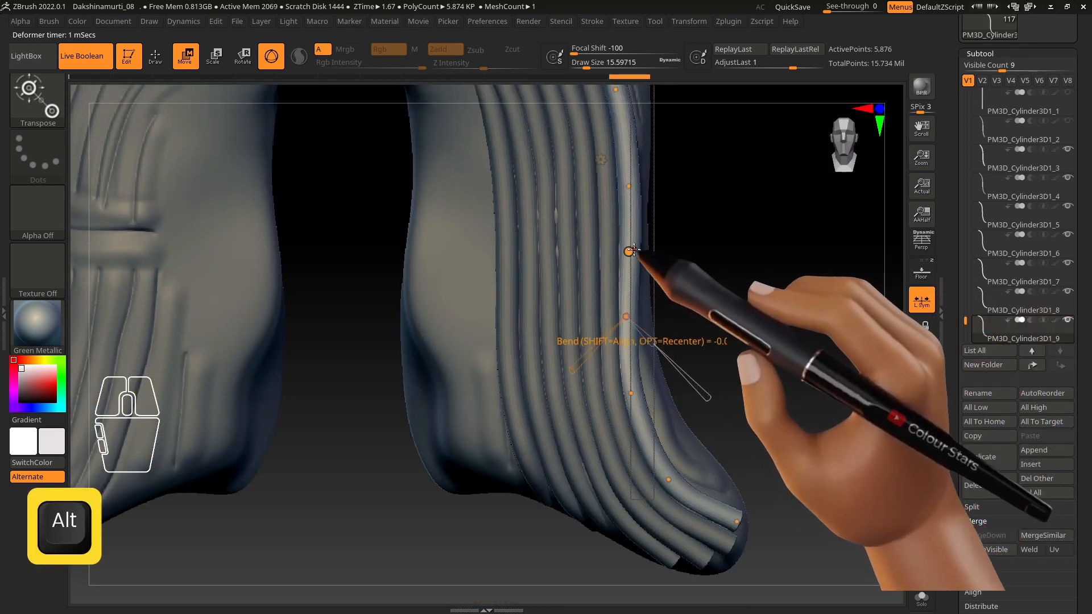
Step: Move the outermost strand's middle bend points slightly inward against the adjacent strand
drag(629, 253, 627, 253)
alt+right_drag(648, 261, 672, 358)
drag(652, 283, 649, 282)
alt+right_drag(674, 262, 683, 342)
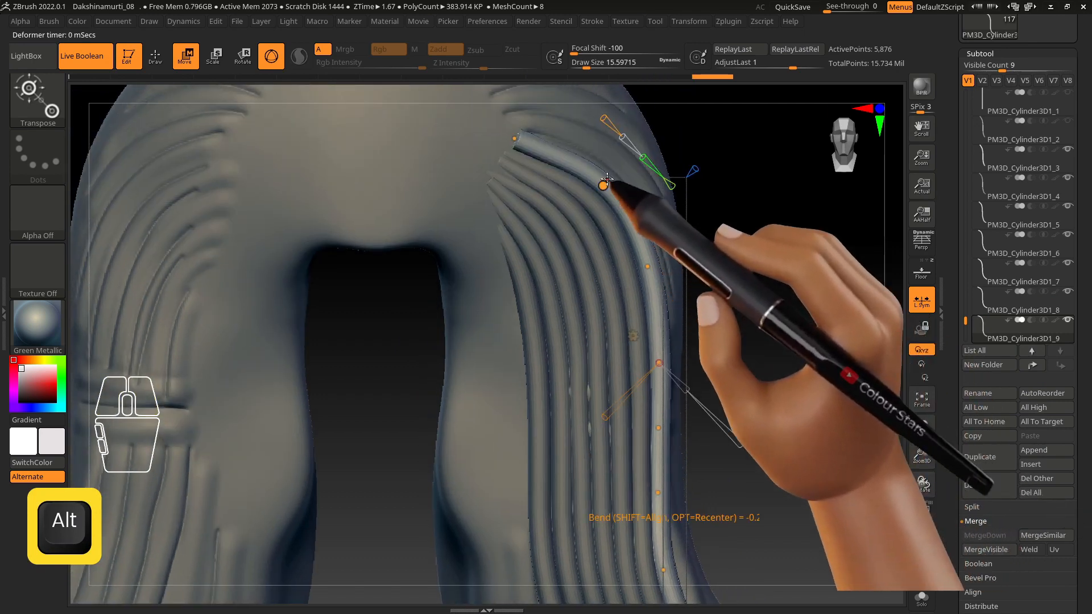
Step: Curve the outermost strand's top tip and upper bend points inward and fit their depth to the hair surface
drag(602, 185, 598, 186)
drag(514, 138, 495, 135)
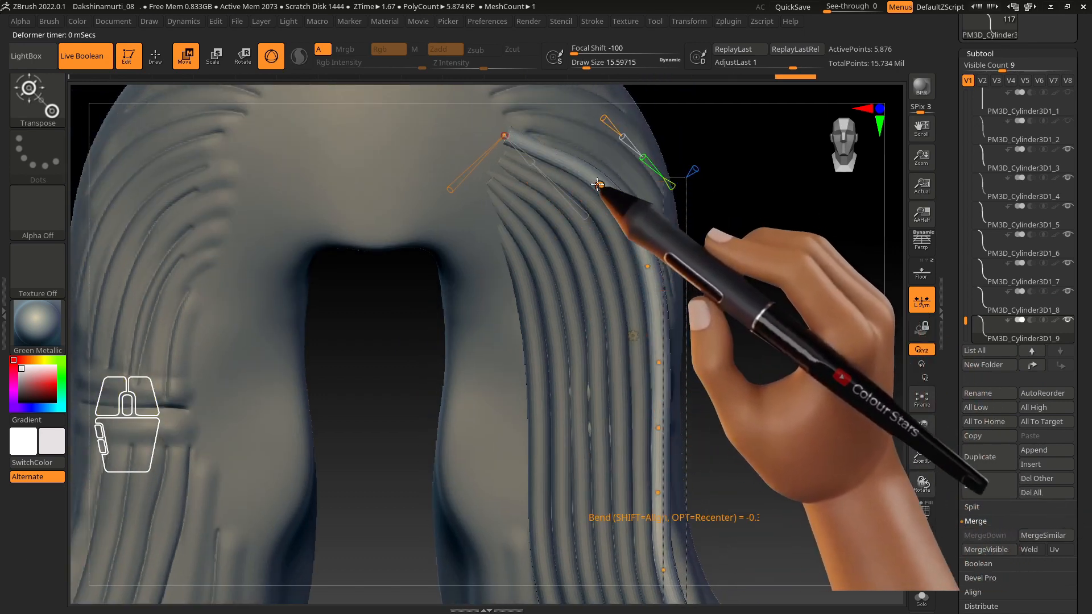
right_drag(594, 186, 589, 132)
drag(513, 144, 508, 144)
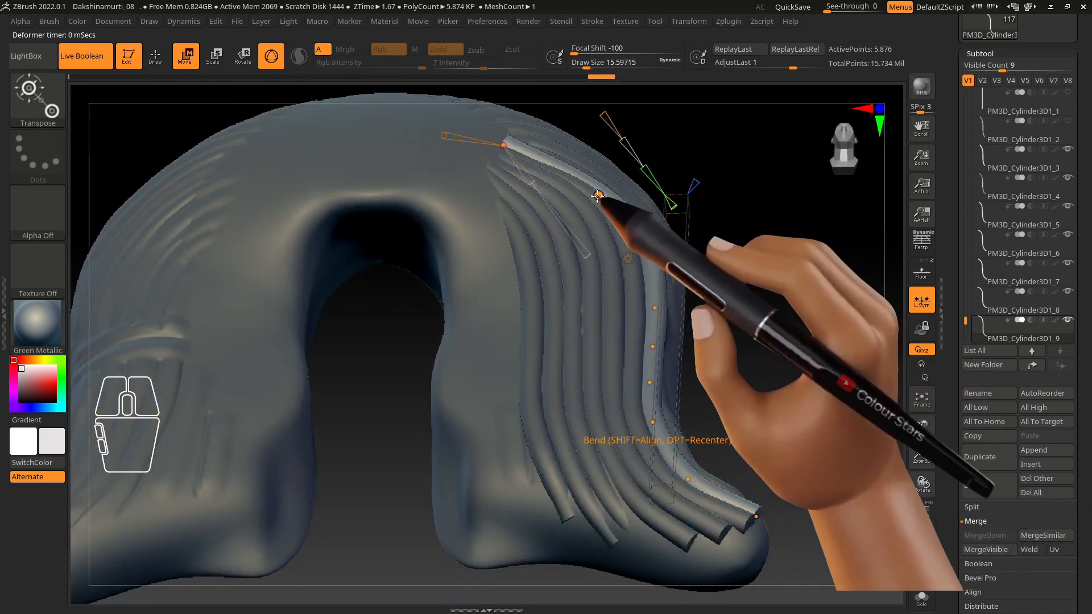
drag(601, 194, 598, 190)
drag(646, 240, 643, 241)
right_drag(659, 285, 756, 380)
Step: Select the neighbouring inner strands in turn and refine their lower bend points to even out the spacing
alt+right_drag(705, 524, 647, 283)
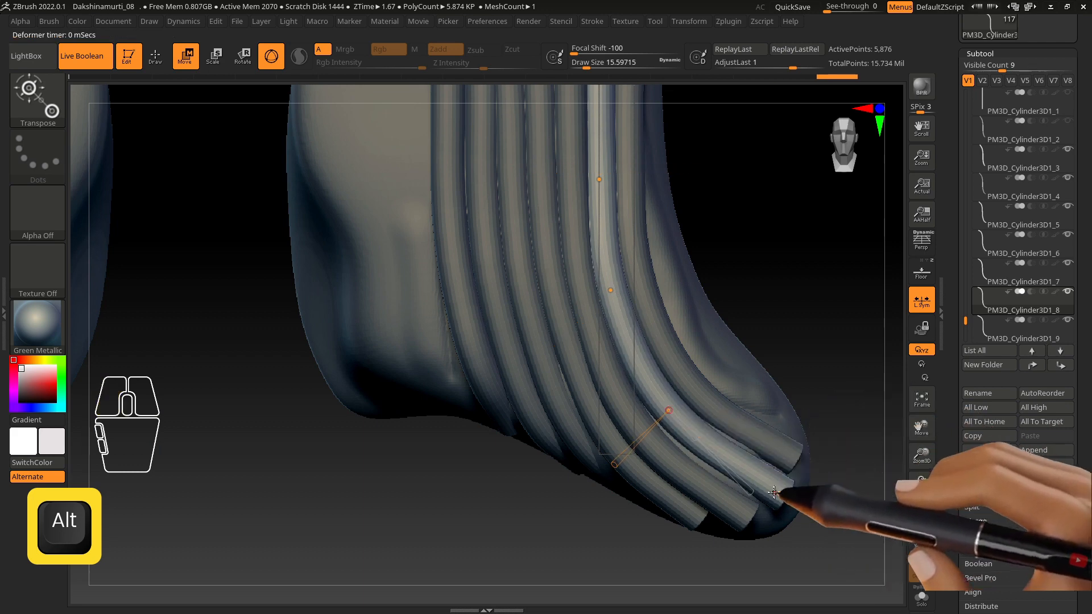
alt+click(728, 503)
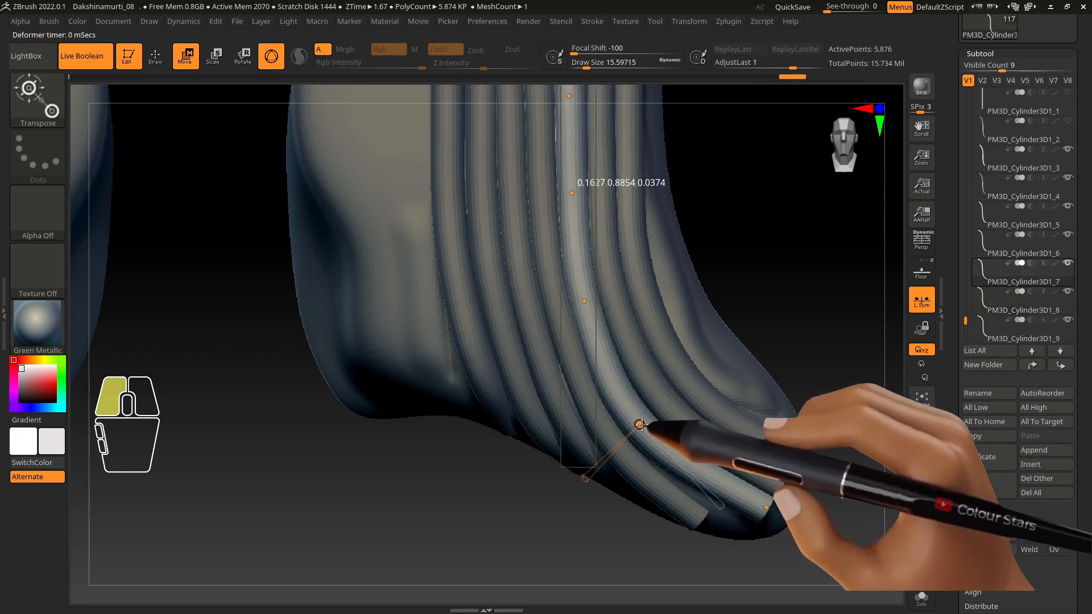
alt+click(694, 489)
shift+right_drag(676, 508, 663, 492)
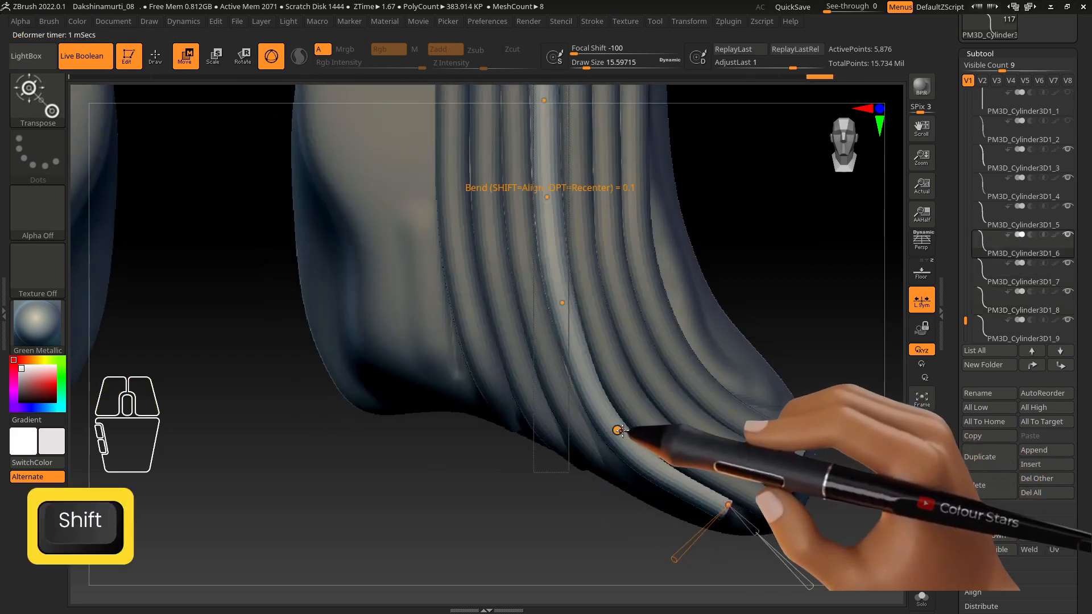
drag(617, 430, 620, 424)
mouse_move(620, 418)
right_down()
mouse_move(624, 380)
mouse_move(617, 398)
right_up()
Step: Select the next inner strand and adjust its lower tip and bend points along the hair's bottom edge
alt+click(609, 462)
right_drag(608, 463, 626, 483)
drag(635, 508, 644, 513)
mouse_move(644, 514)
right_down()
mouse_move(626, 515)
mouse_move(660, 519)
right_up()
shift+right_drag(640, 478, 620, 455)
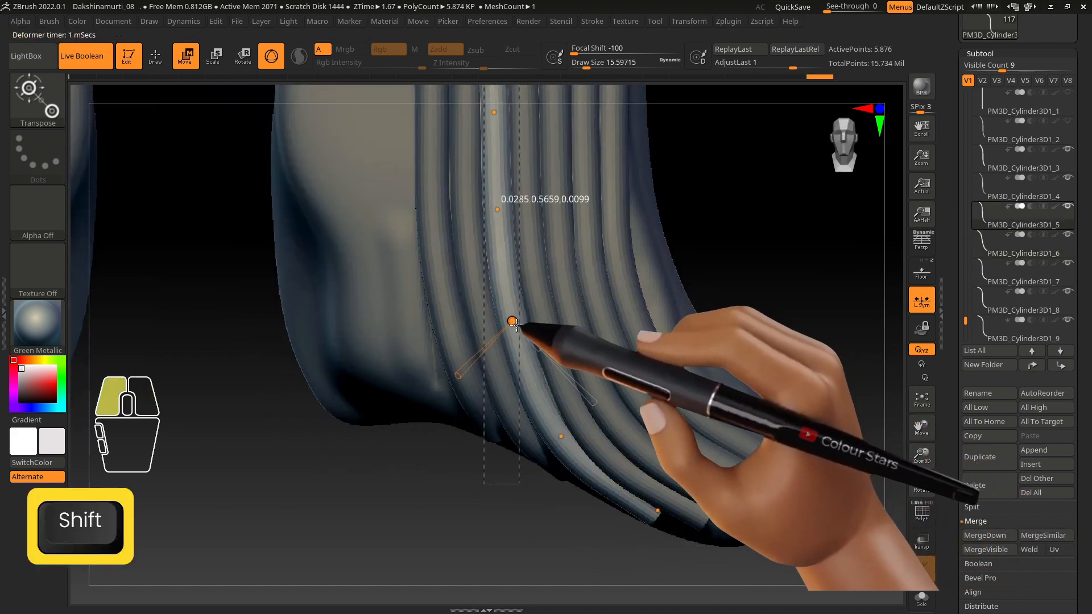
Step: Reselect the outermost strand, duplicate it and move the copy outward along the hair's outer edge
alt+right_drag(516, 324, 615, 443)
alt+click(610, 322)
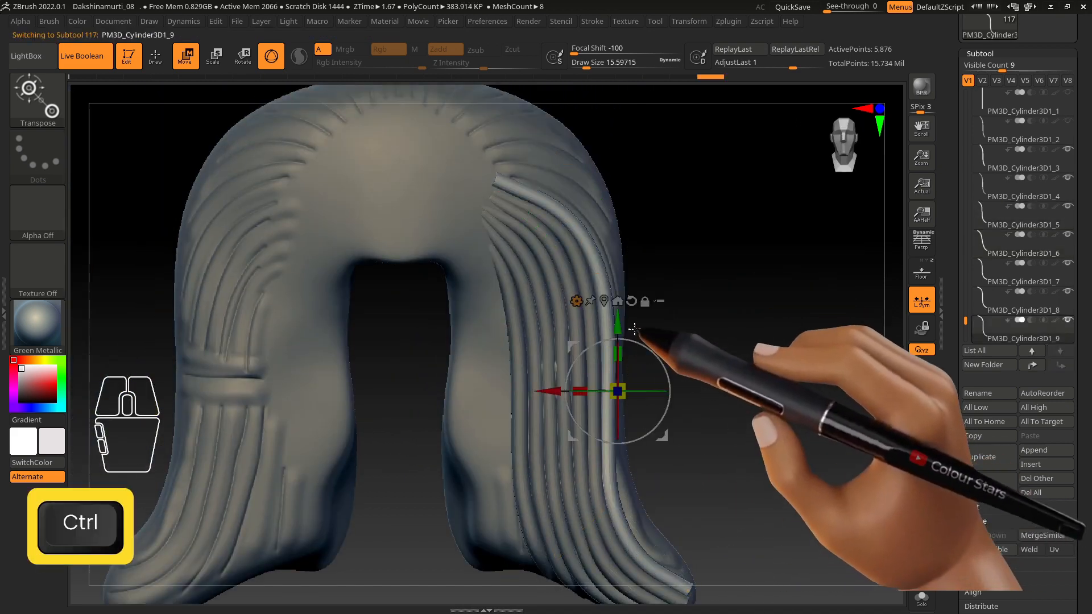
key(ctrl+shift+d)
drag(678, 327, 674, 325)
right_drag(677, 336, 676, 312)
Step: Isolate the new copy over the reference painting, shift it slightly inward to match and restore the full hair view
click(918, 271)
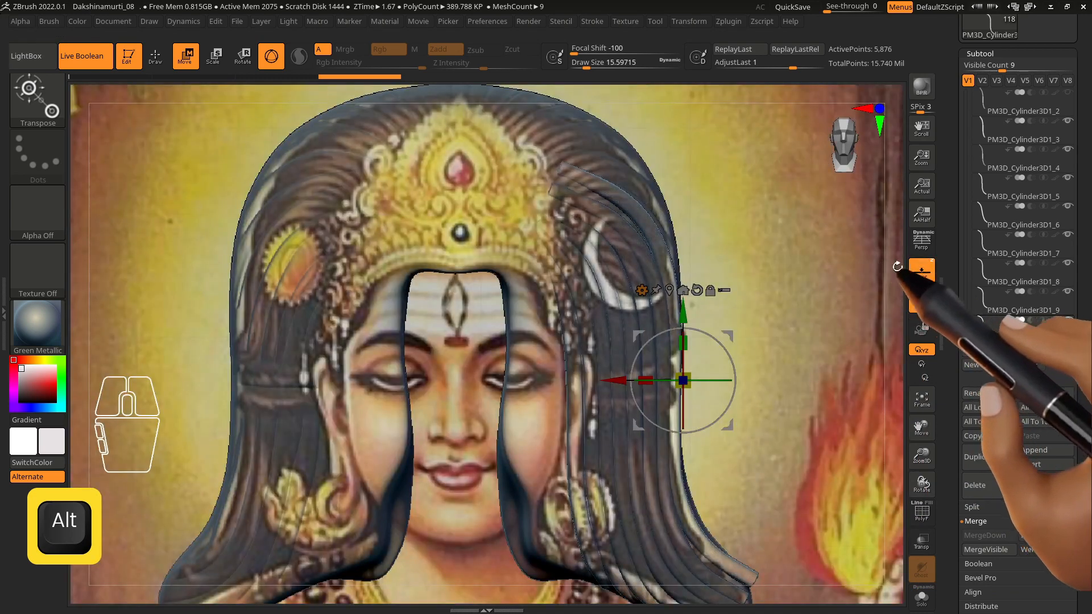
click(921, 597)
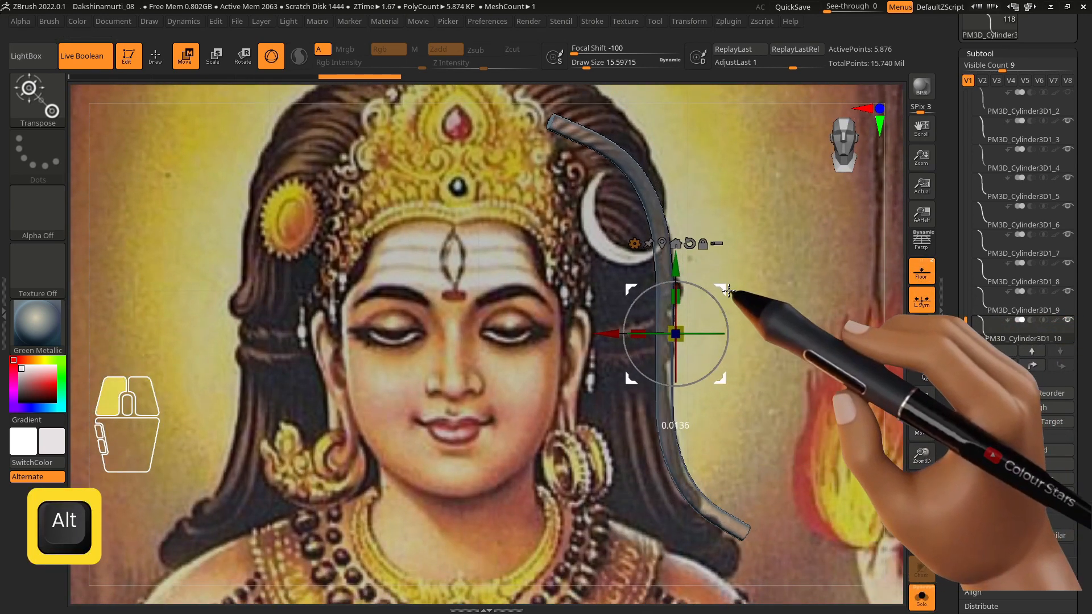
alt+drag(729, 290, 725, 290)
click(921, 271)
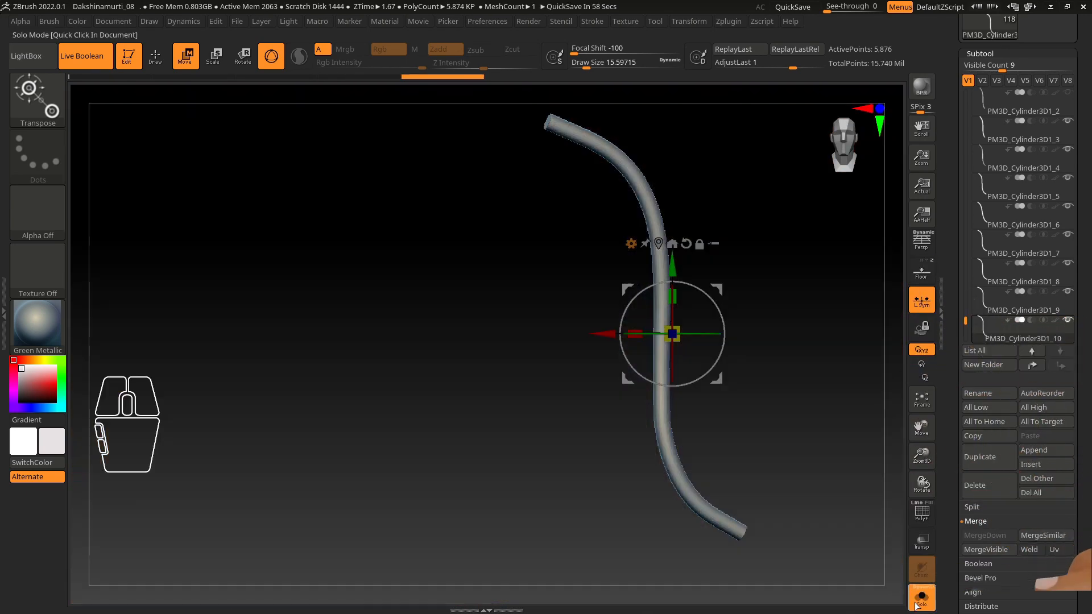
click(921, 597)
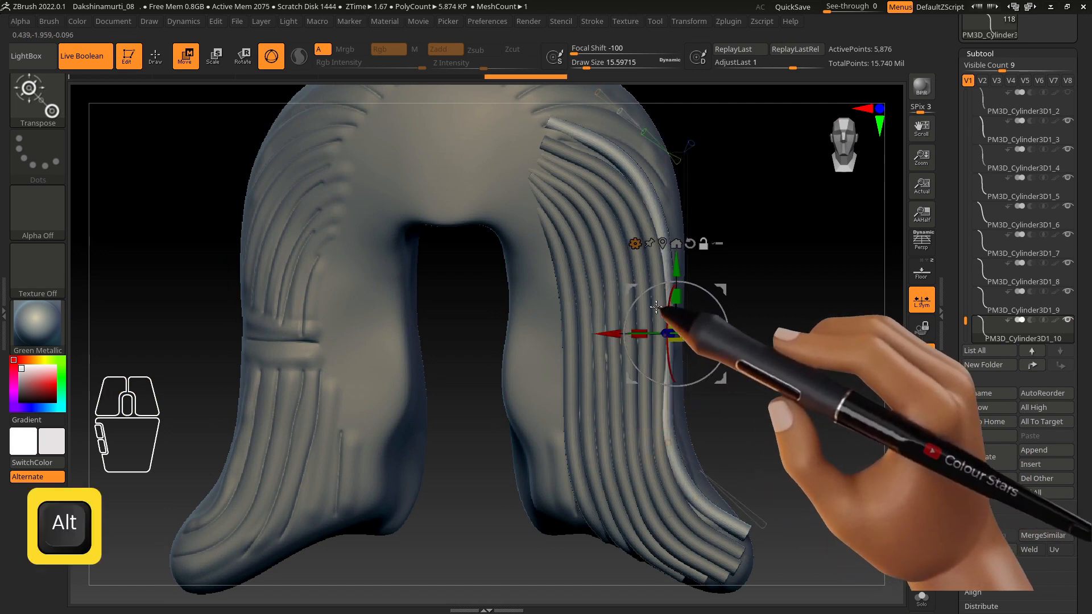
Step: Bend the new copy's lower section inward to follow the hair's outer contour above the other strand ends
alt+drag(744, 425, 749, 459)
alt+click(714, 560)
drag(643, 340, 664, 419)
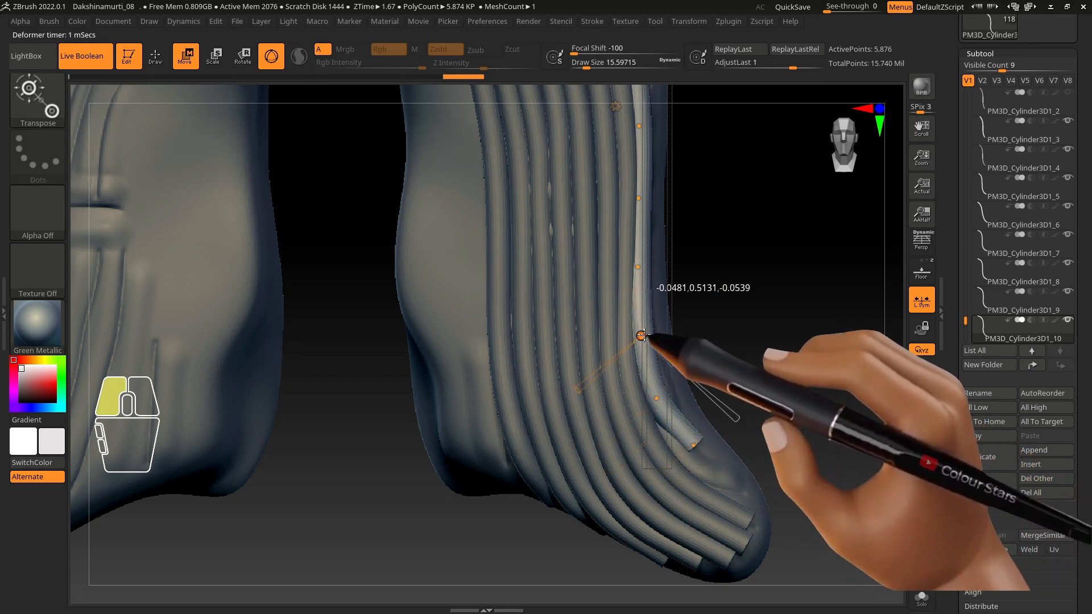
Step: Adjust the new copy's upper bend points and top tip sideways and in depth to lie beside the adjacent strand
alt+drag(640, 198, 647, 256)
drag(586, 138, 580, 142)
alt+drag(488, 87, 494, 155)
drag(607, 195, 602, 197)
mouse_move(595, 191)
right_down()
mouse_move(551, 153)
mouse_move(605, 199)
right_up()
drag(601, 198, 602, 199)
drag(493, 166, 498, 160)
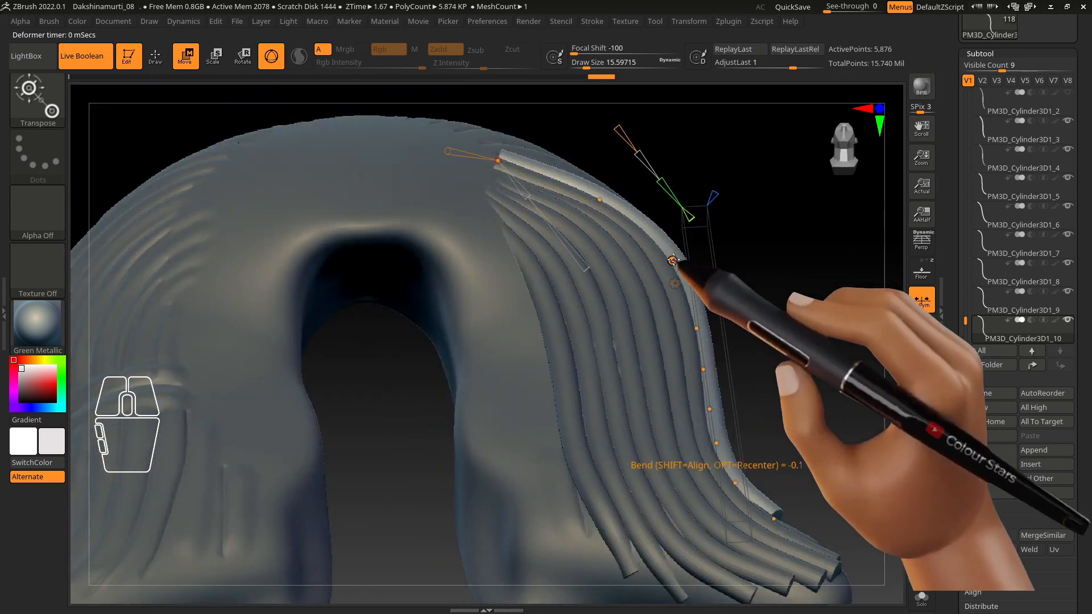
Step: Refine the outermost strand's lower bend points and tip in depth and sideways, and overlay the reference painting for comparison
alt+right_drag(671, 257, 667, 458)
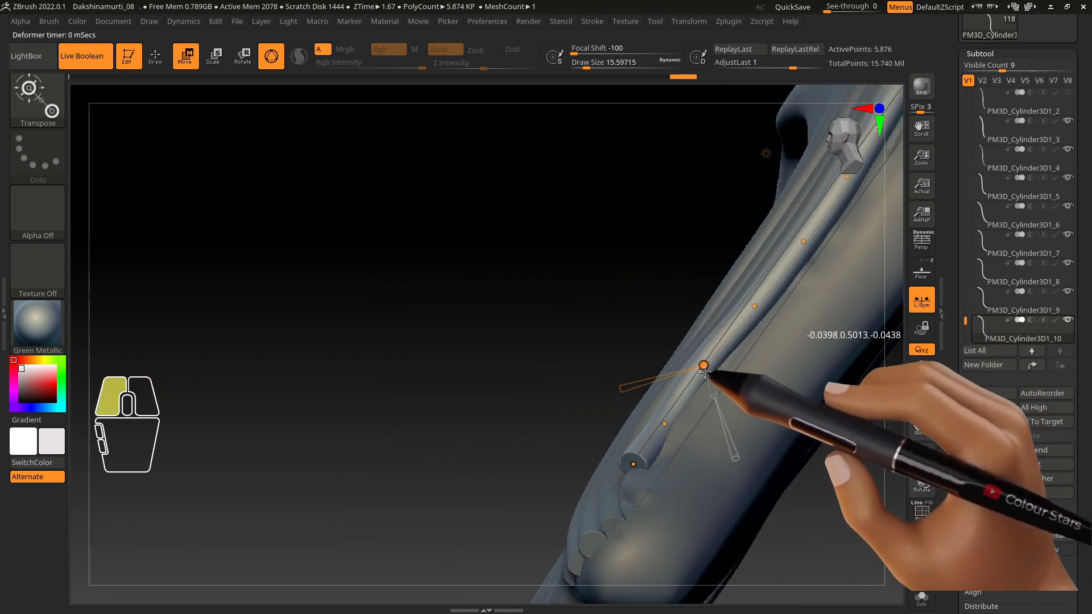
alt+right_drag(745, 359, 798, 441)
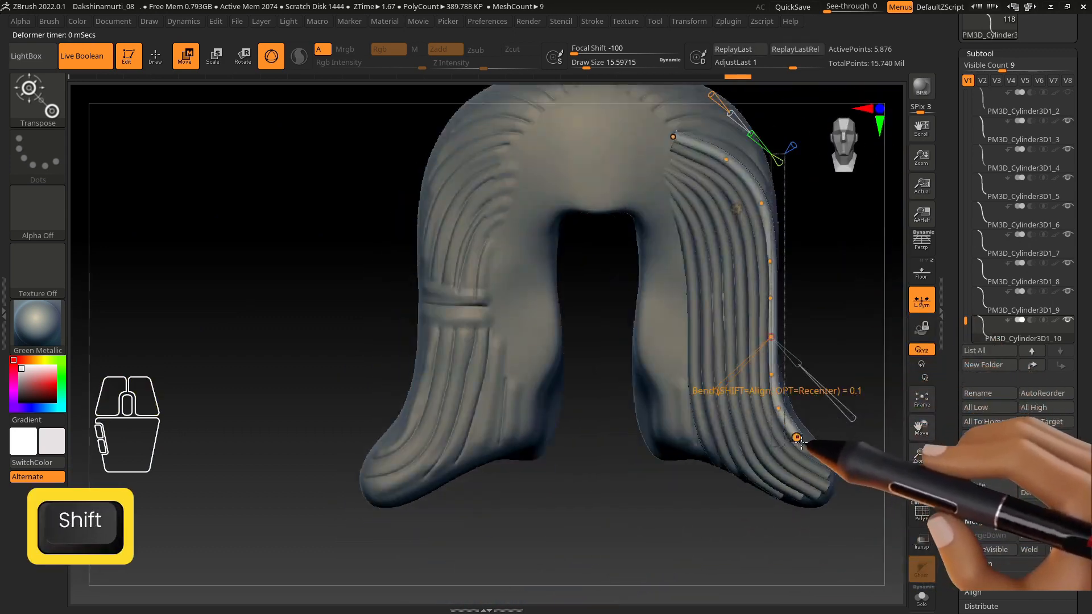
alt+right_drag(799, 360, 758, 487)
alt+right_drag(758, 487, 728, 458)
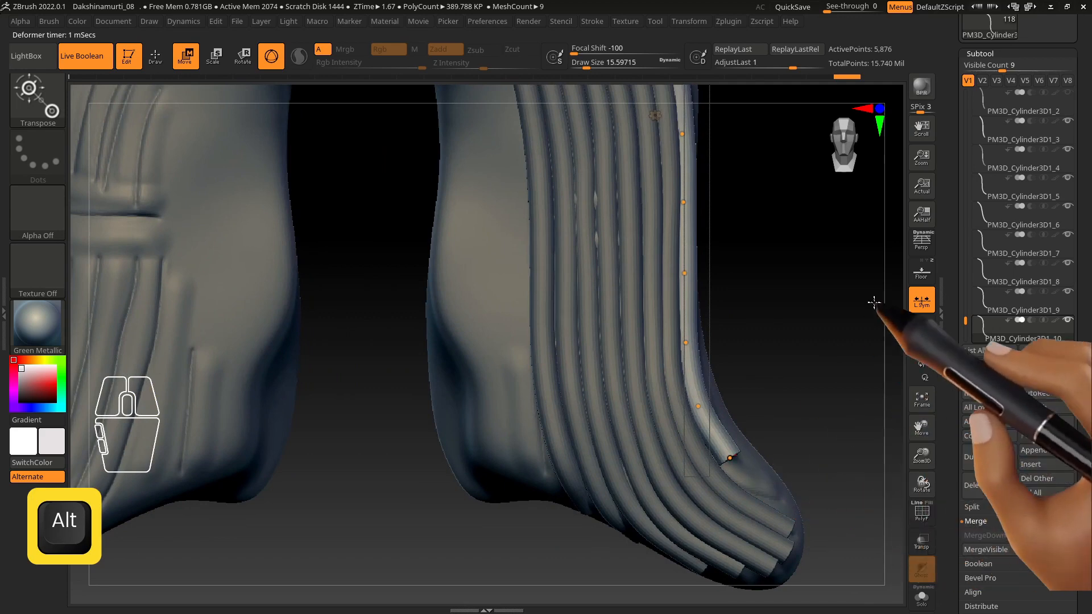
click(912, 267)
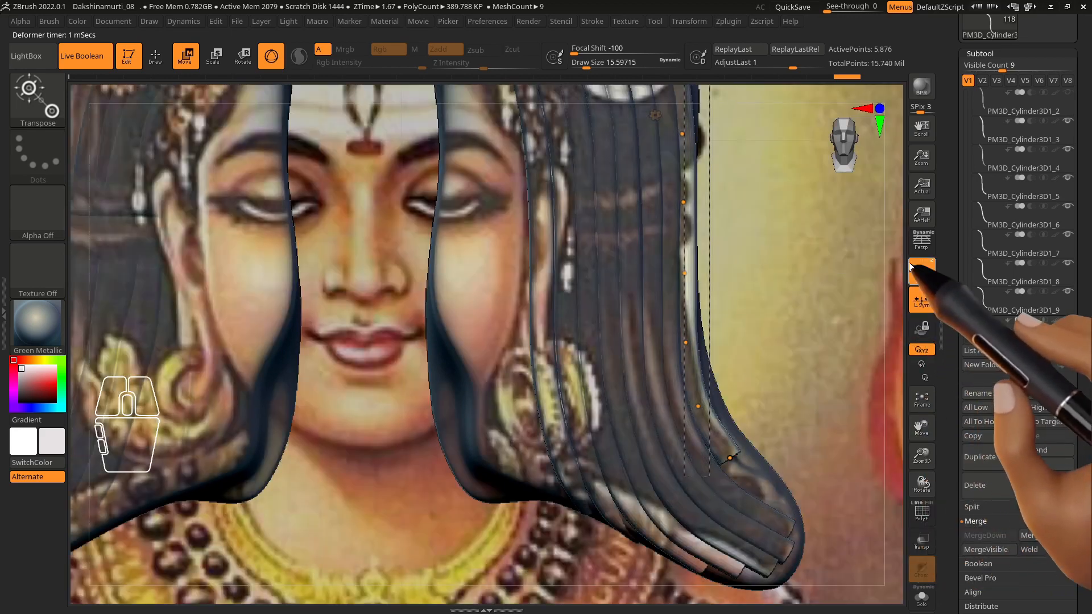
Step: Bend the lower ends of the two strands beside the outermost one against the reference painting, and hide the painting
alt+click(779, 511)
click(921, 597)
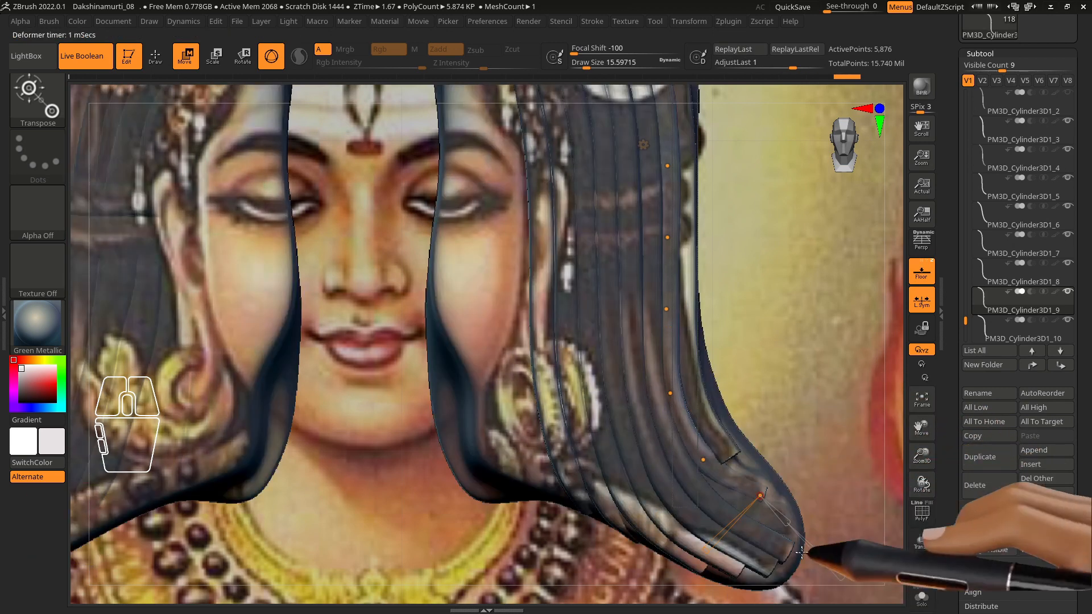
alt+click(787, 551)
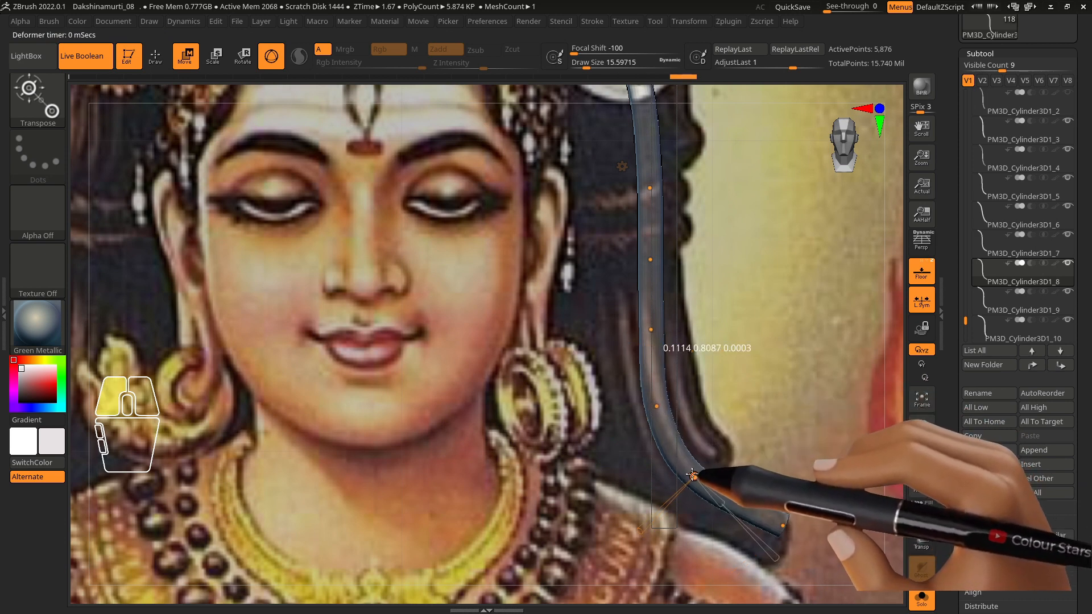
click(927, 605)
key(shift+p)
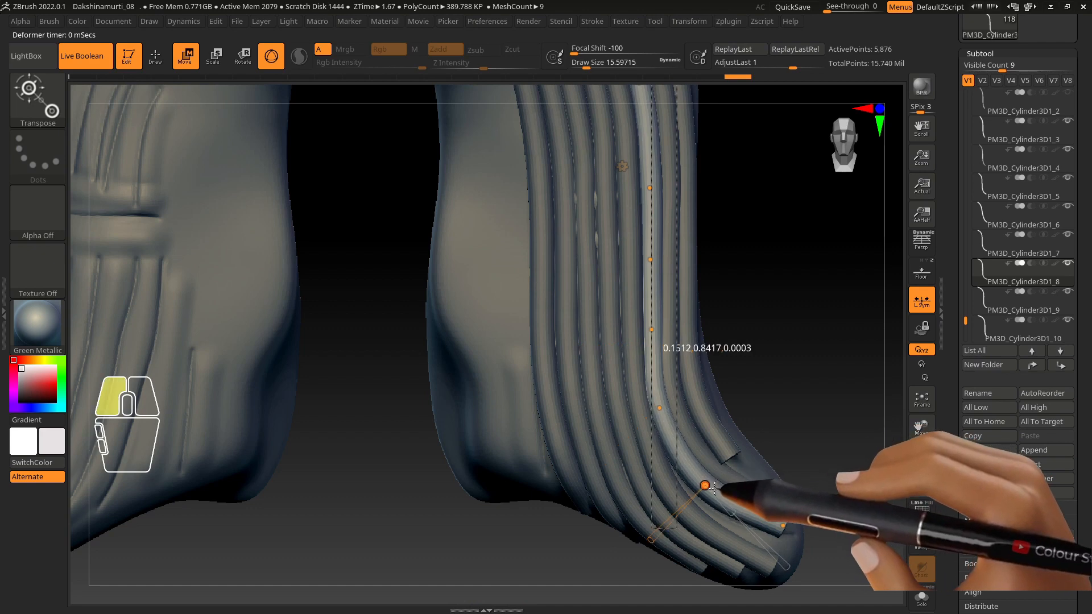
Step: Adjust the lower bend points and tips of the two outermost strands sideways and in depth along the hair surface
alt+click(740, 452)
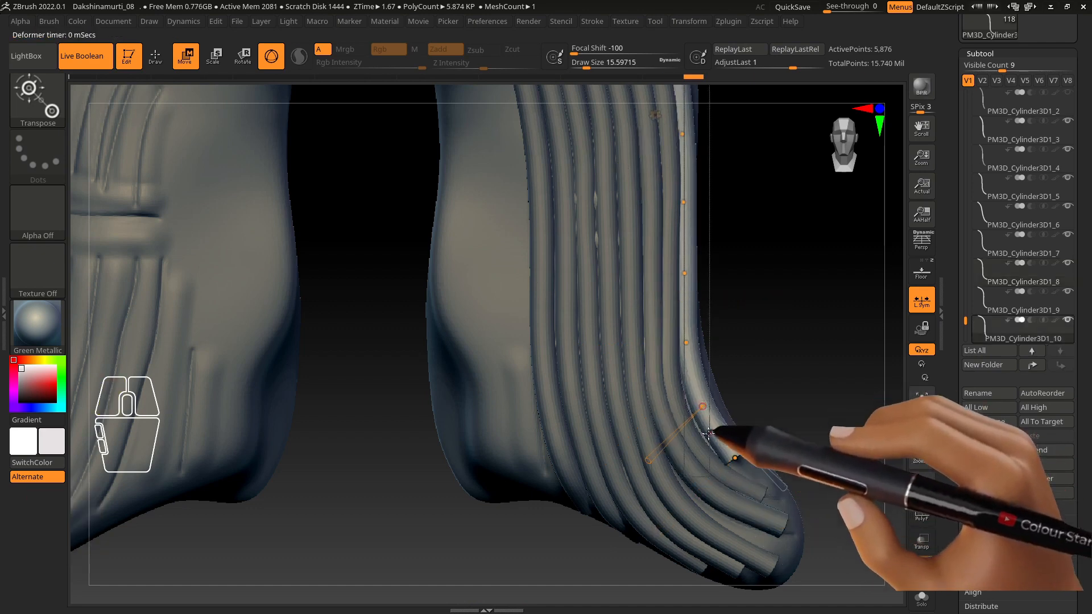
alt+click(705, 435)
right_drag(704, 437, 703, 398)
shift+right_drag(730, 470, 746, 492)
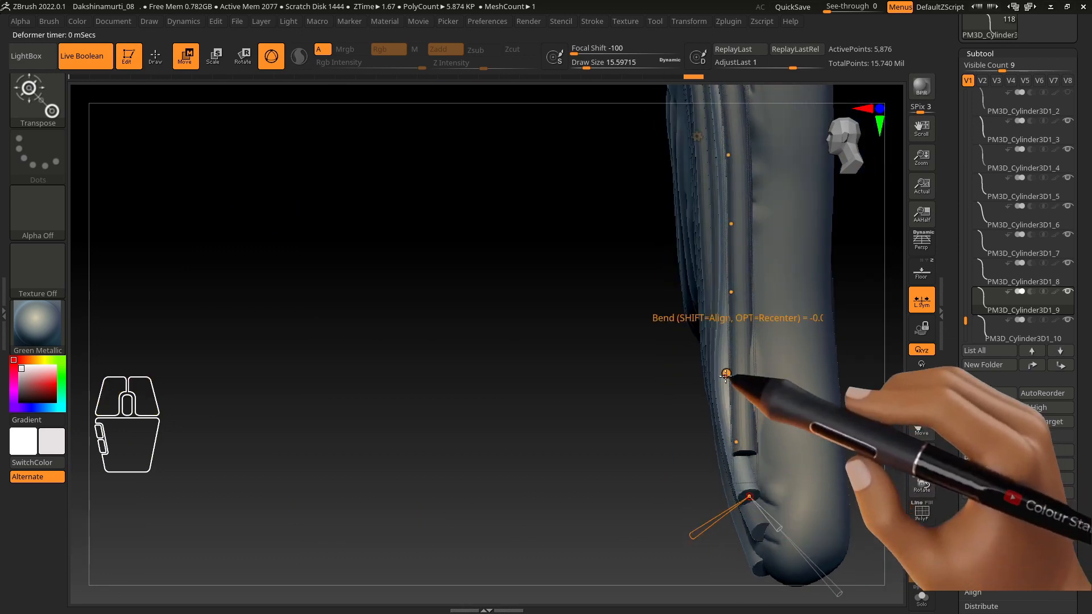
alt+click(747, 453)
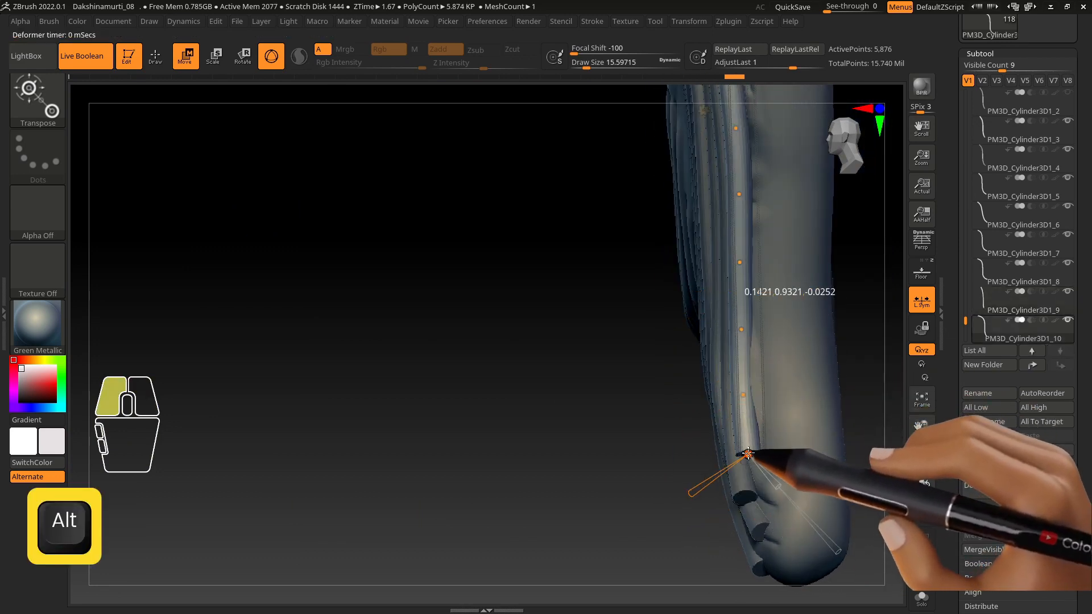
shift+right_drag(748, 393, 779, 541)
Step: Refine the lower bend points of the four outermost strands so they run evenly side by side to their tips
alt+click(773, 524)
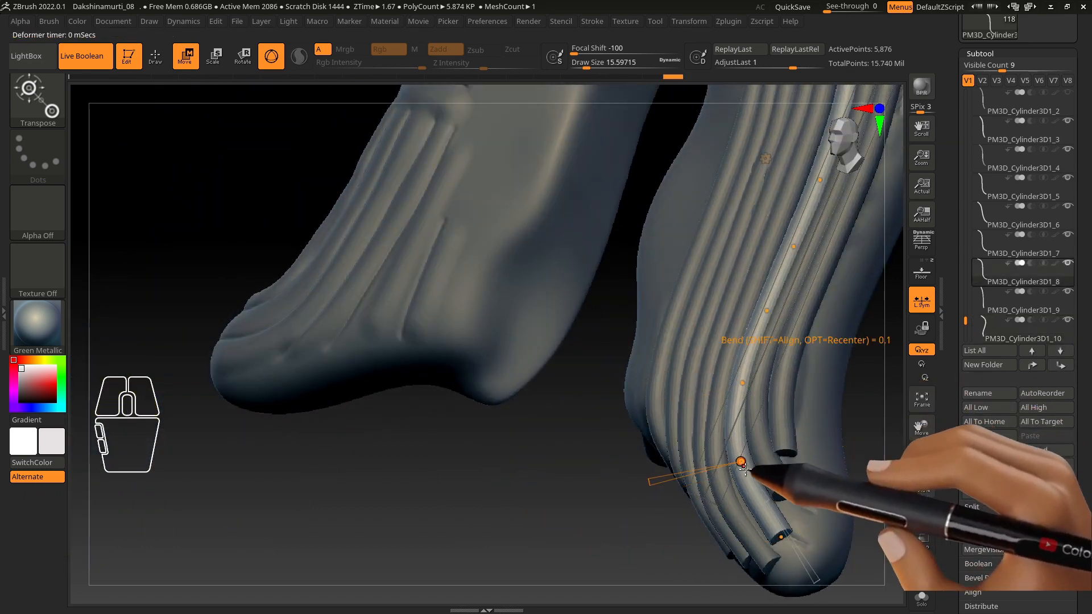
shift+right_drag(744, 467, 766, 504)
alt+click(783, 487)
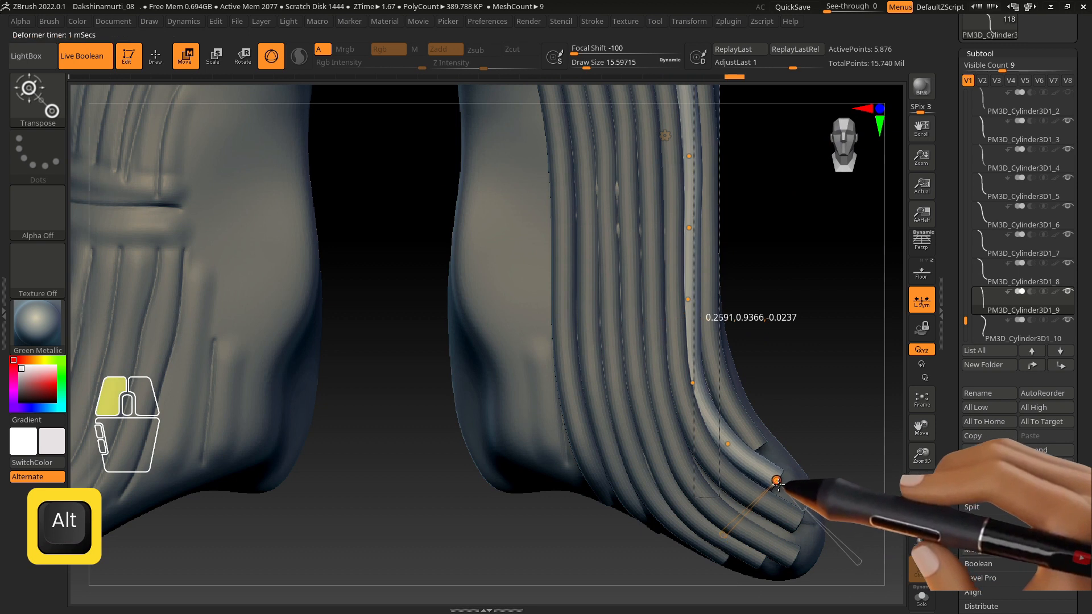
alt+click(758, 439)
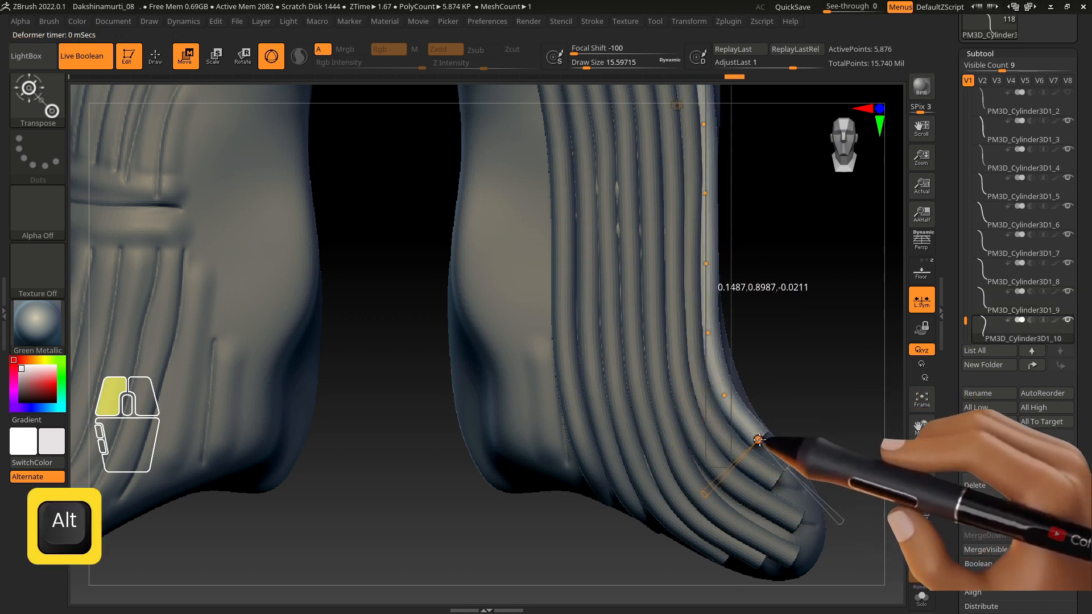
alt+click(775, 482)
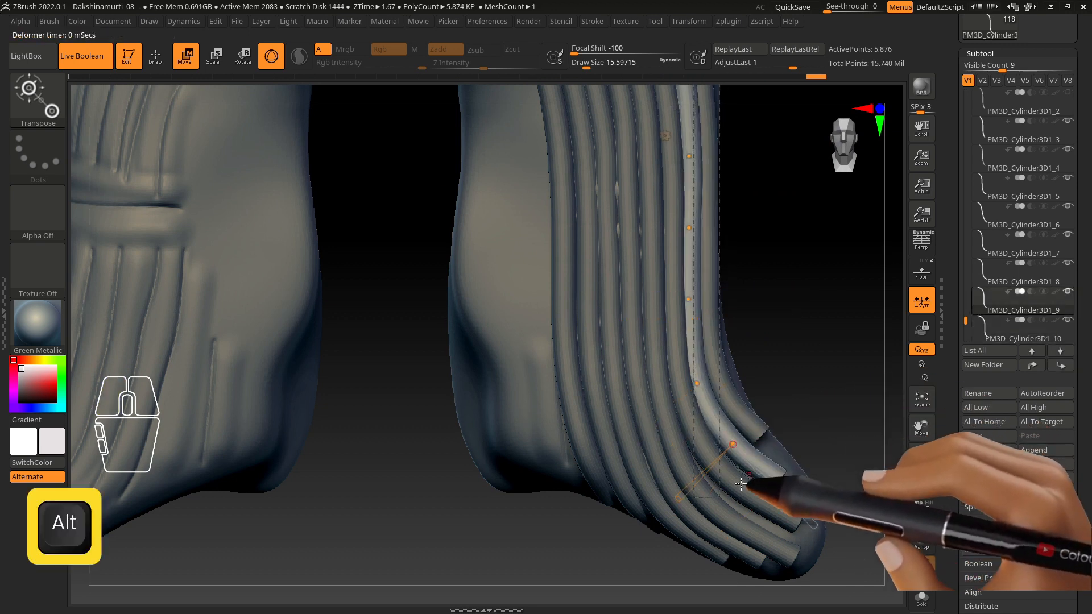
alt+click(720, 470)
alt+click(735, 511)
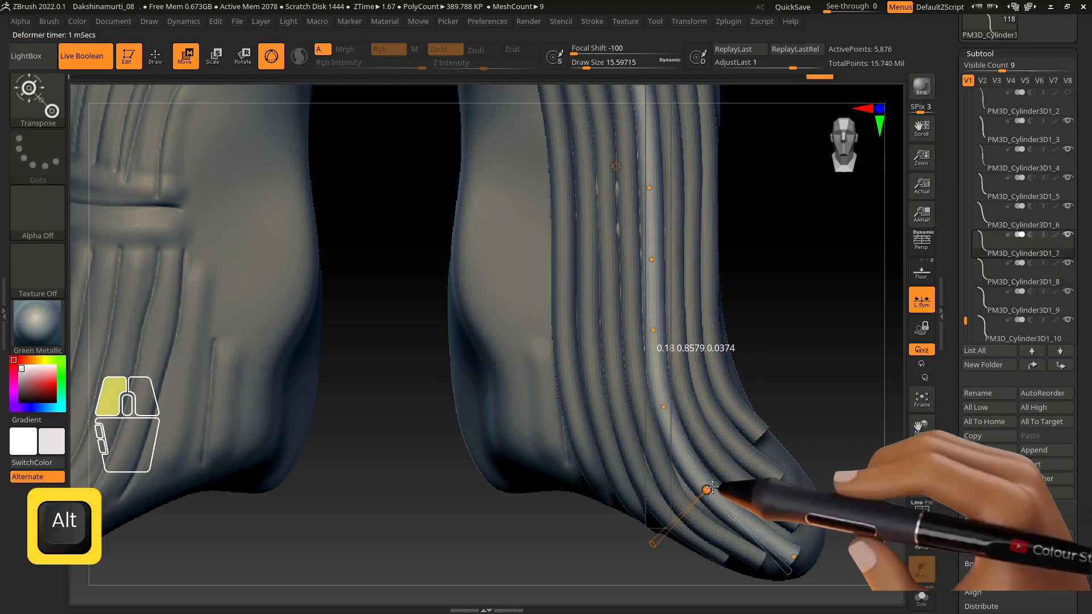
Step: Shift the fifth strand's lower bend point and tip to lie beside the adjacent strands
alt+click(704, 509)
right_drag(705, 507, 743, 501)
drag(685, 504, 692, 507)
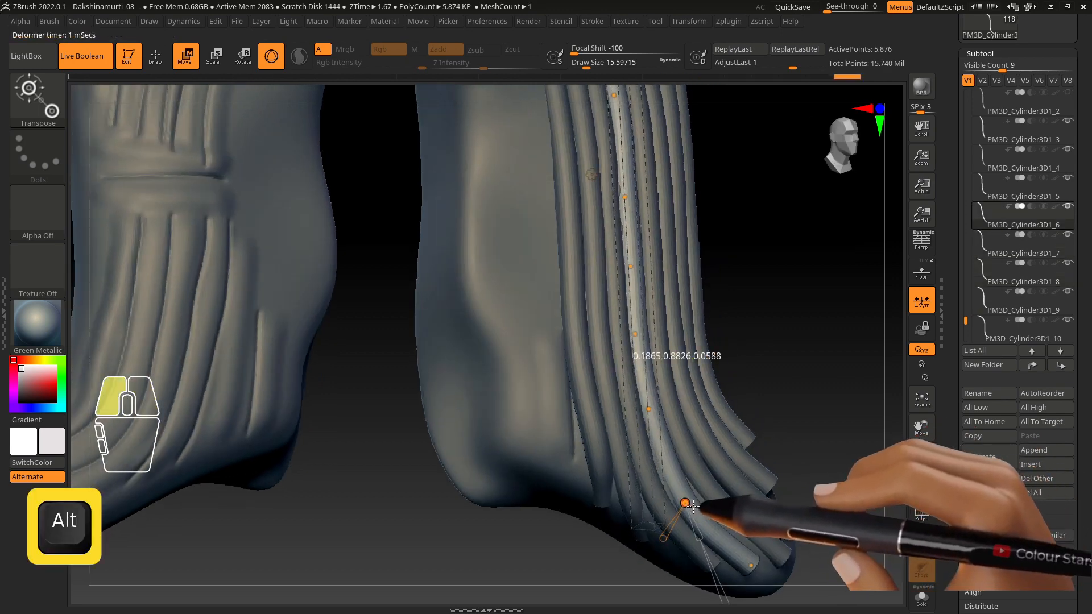
shift+right_drag(752, 565, 732, 568)
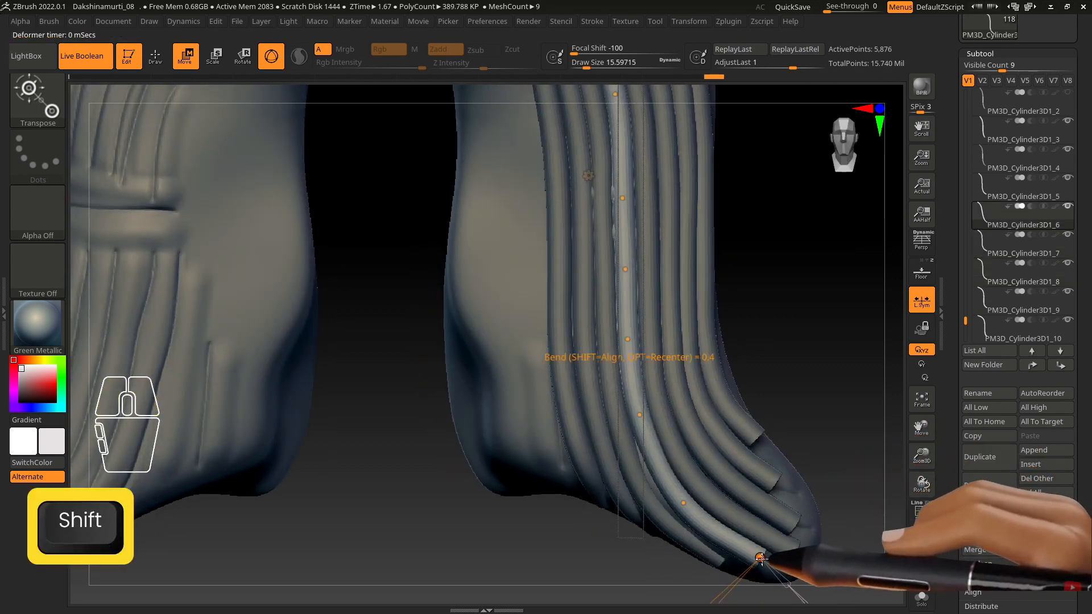
Step: Correct the sixth strand's tip in depth against the hair mesh and realign the fifth strand's lower bend point
alt+click(704, 501)
right_drag(710, 515, 697, 462)
alt+click(693, 515)
alt+click(670, 464)
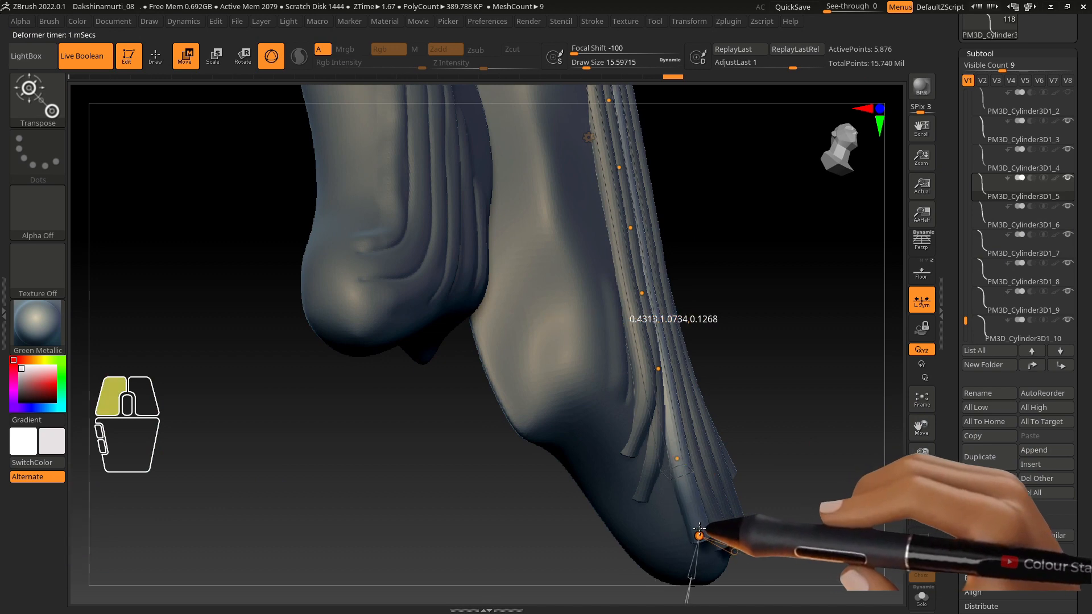
right_drag(699, 534, 707, 434)
alt+click(658, 460)
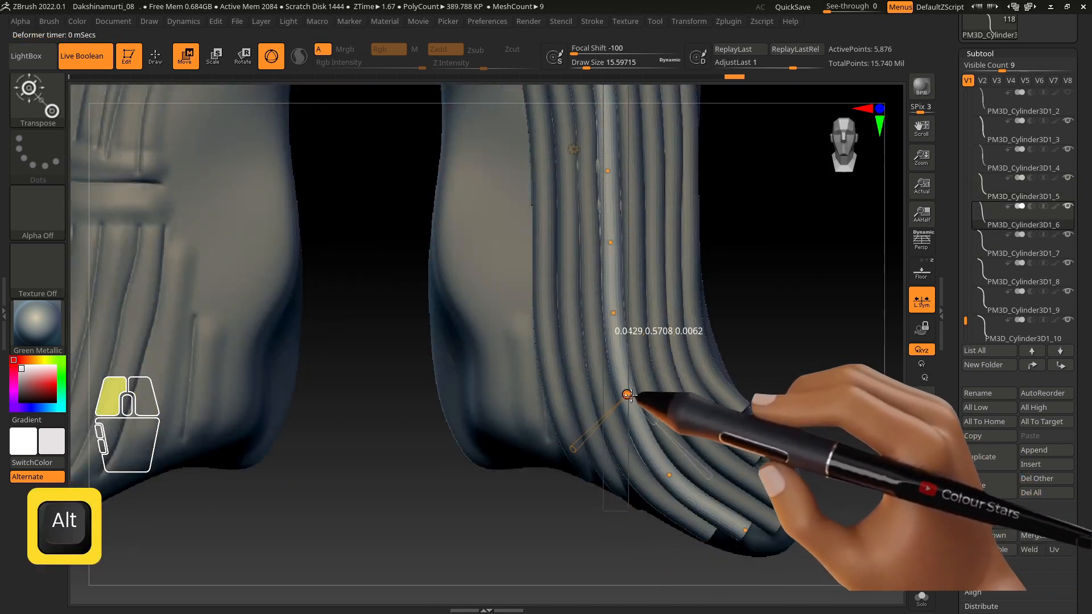
Step: Duplicate the outermost hair strand and begin moving the new copy outward around the hair's side
alt+right_drag(631, 405, 687, 358)
alt+click(624, 326)
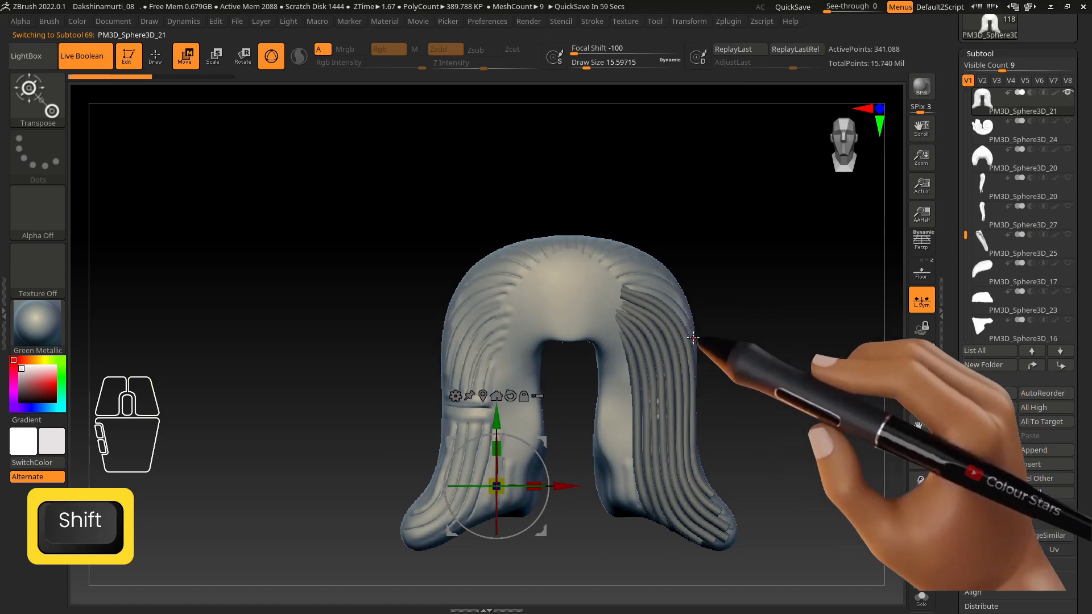
right_drag(734, 493, 904, 560)
alt+right_drag(853, 523, 705, 318)
alt+click(701, 292)
key(ctrl+shift+d)
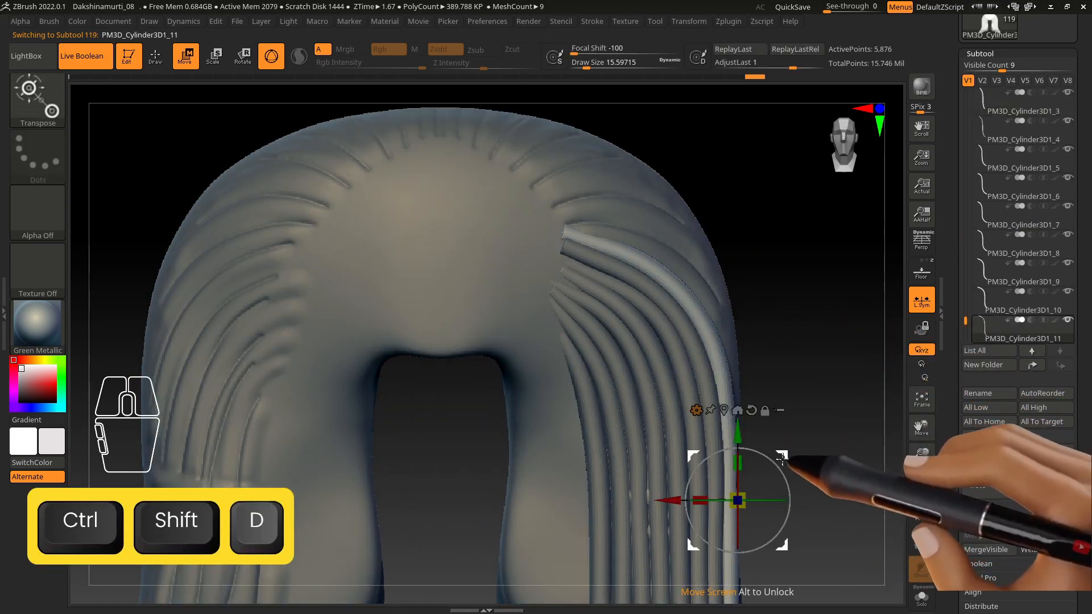
right_drag(811, 405, 708, 458)
drag(713, 451, 718, 449)
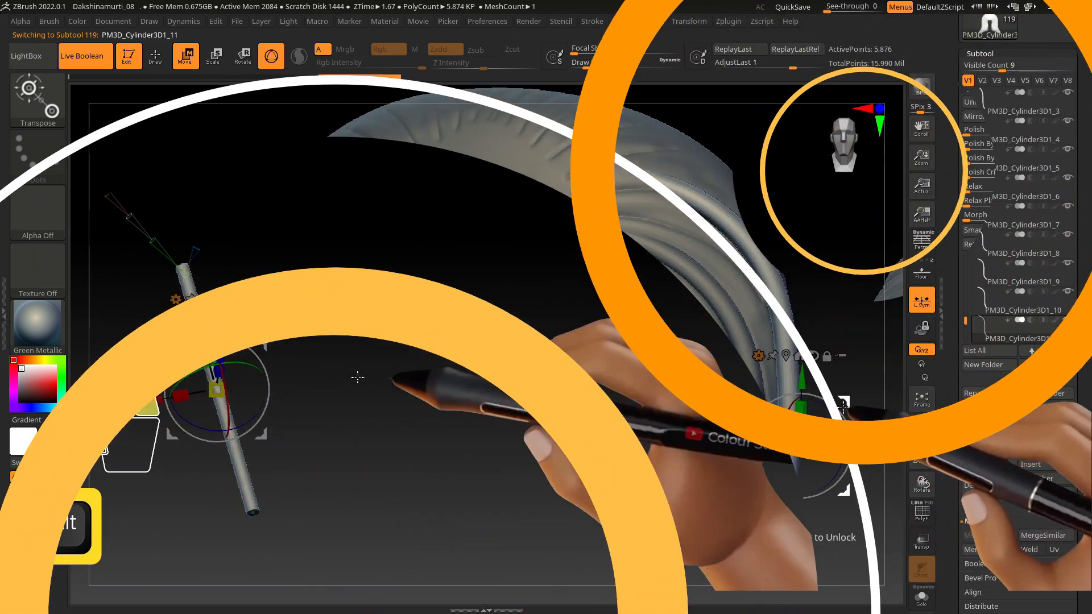
Step: Place a straight cylinder over the peak of the headdress and bend it backward along the crown of the hair
alt+right_drag(356, 378, 592, 239)
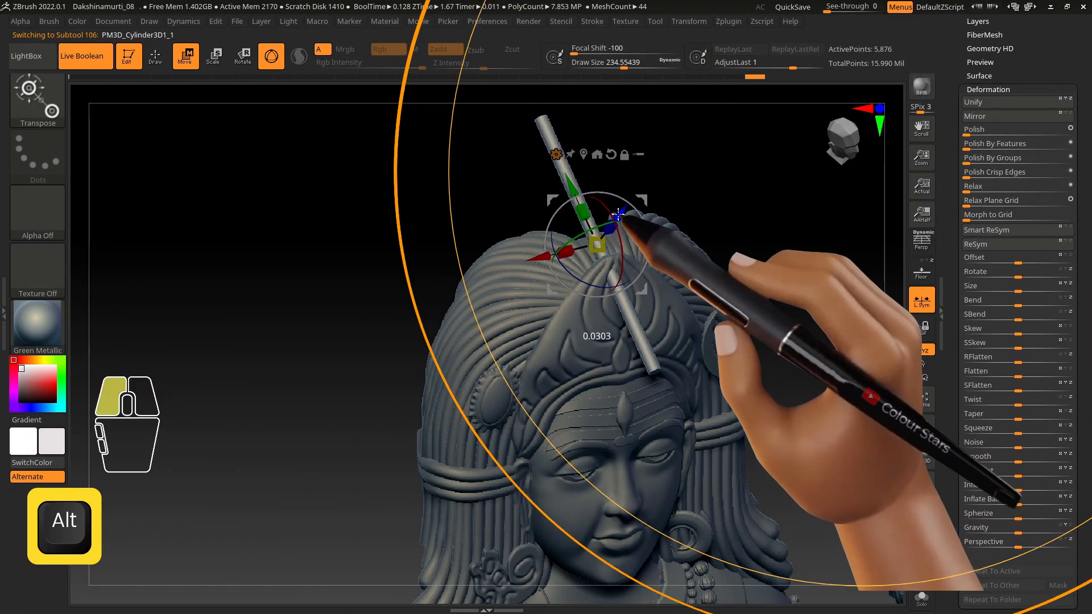
key(w)
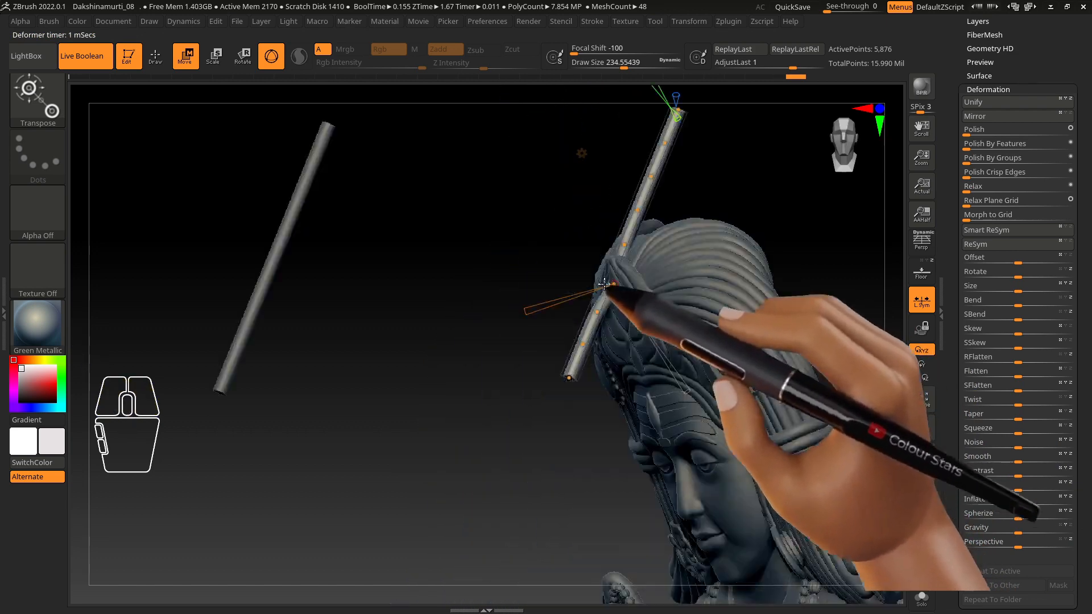
drag(671, 281, 627, 243)
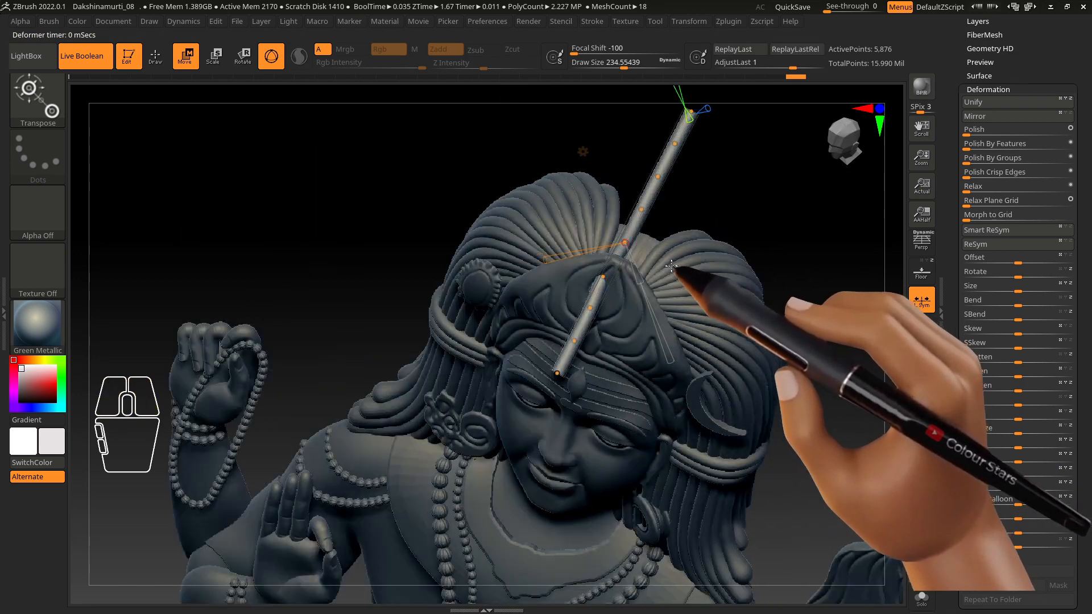
key(w)
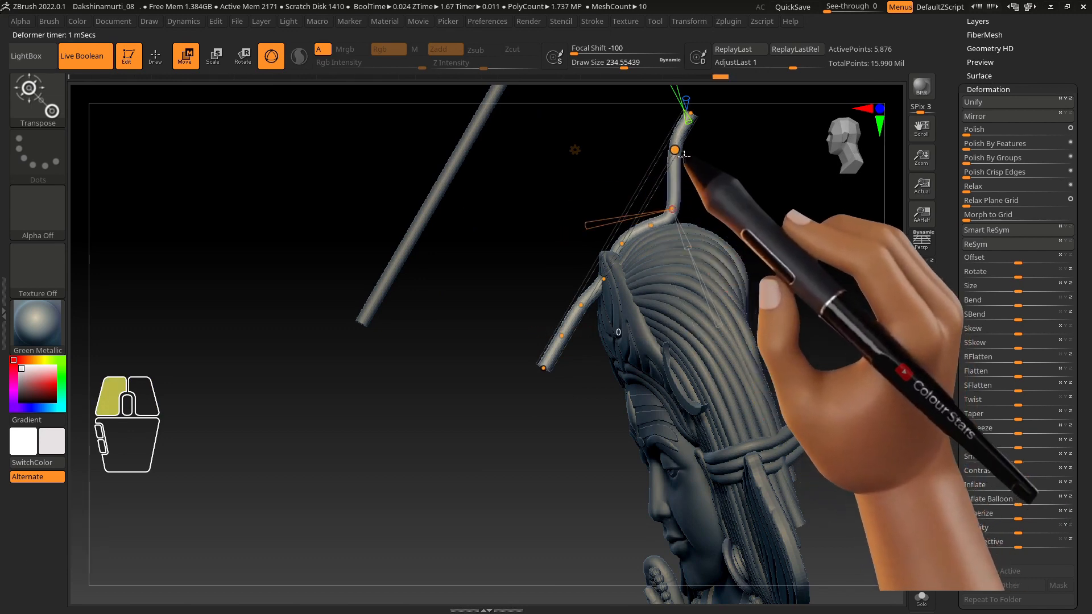
drag(684, 155, 738, 252)
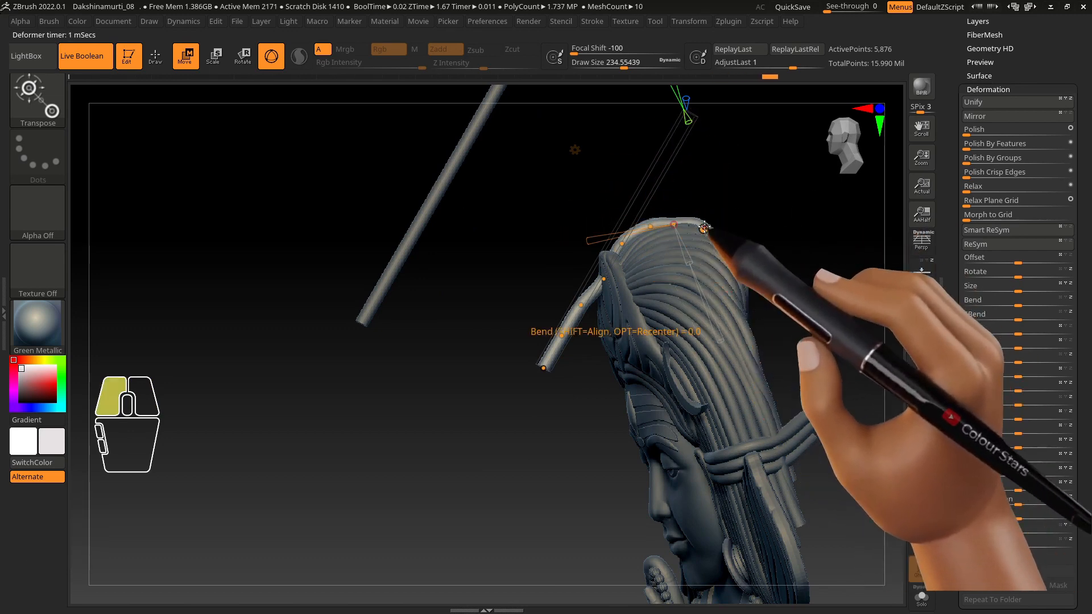
key(shift)
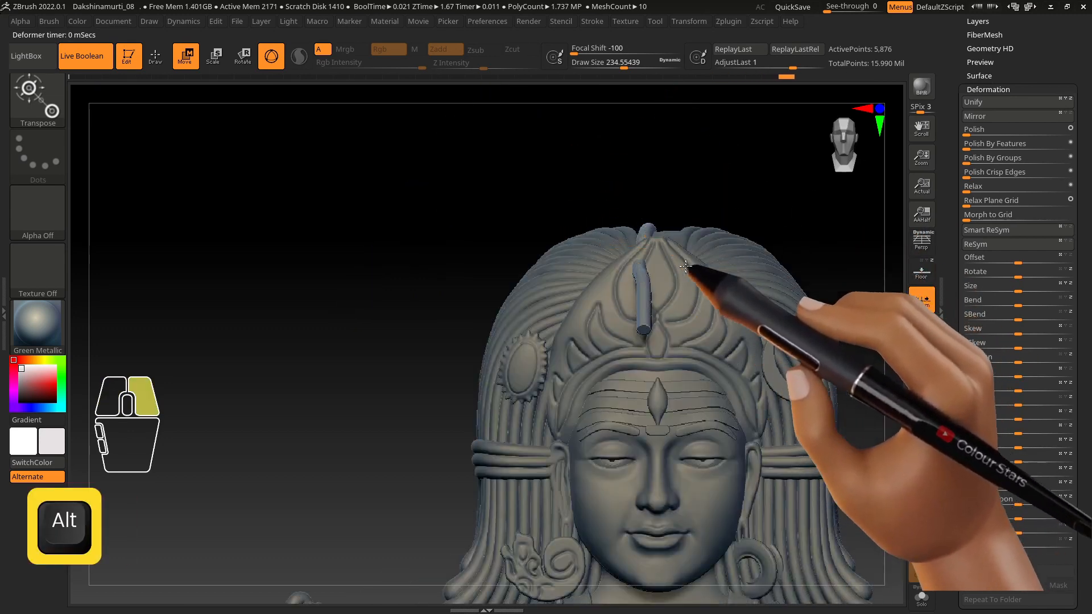
Step: Align the crown strand's bend points sideways beside the hair's centre line behind the headdress peak
alt+right_drag(685, 267, 640, 287)
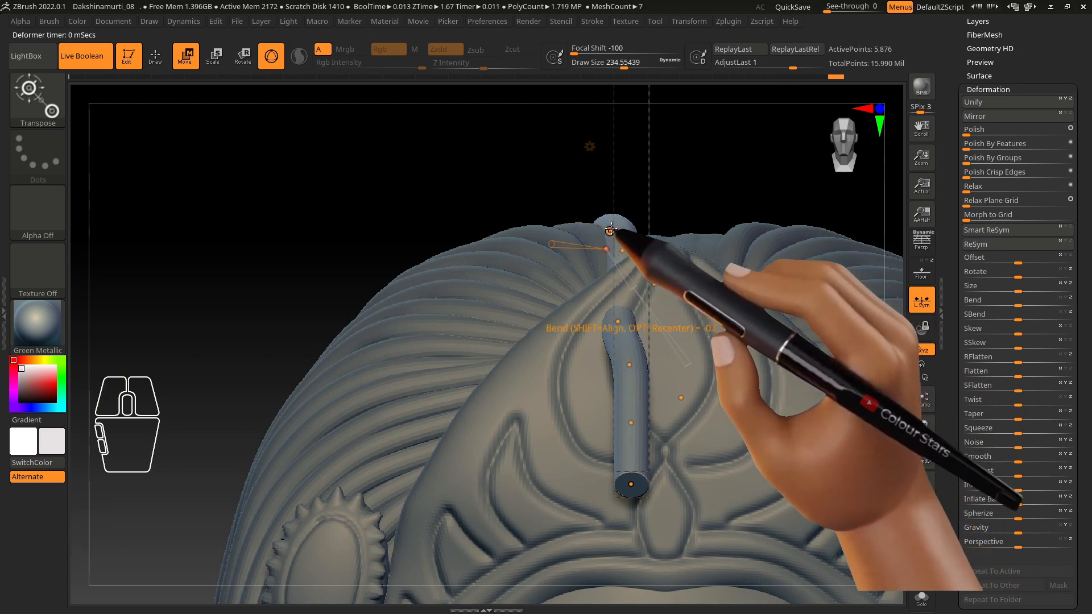
drag(610, 230, 617, 250)
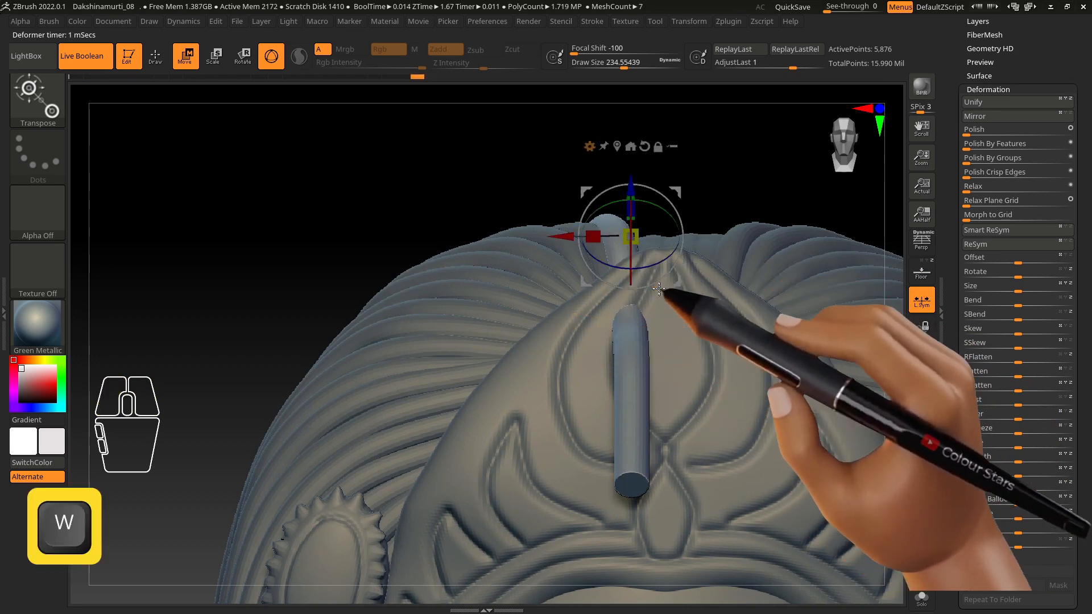
right_drag(660, 289, 691, 179)
key(w)
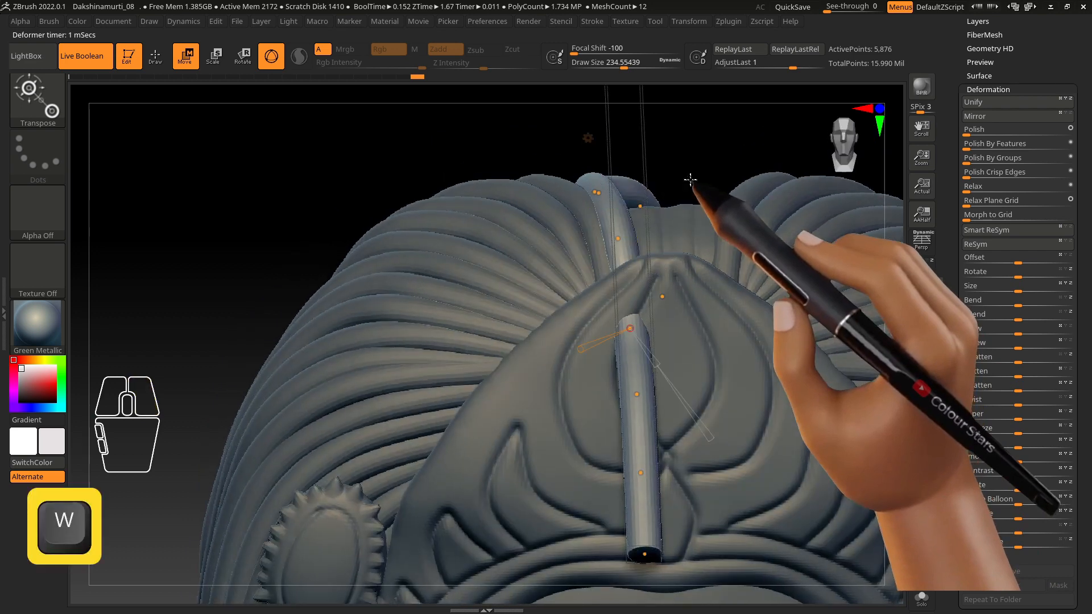
shift+right_drag(708, 224, 721, 222)
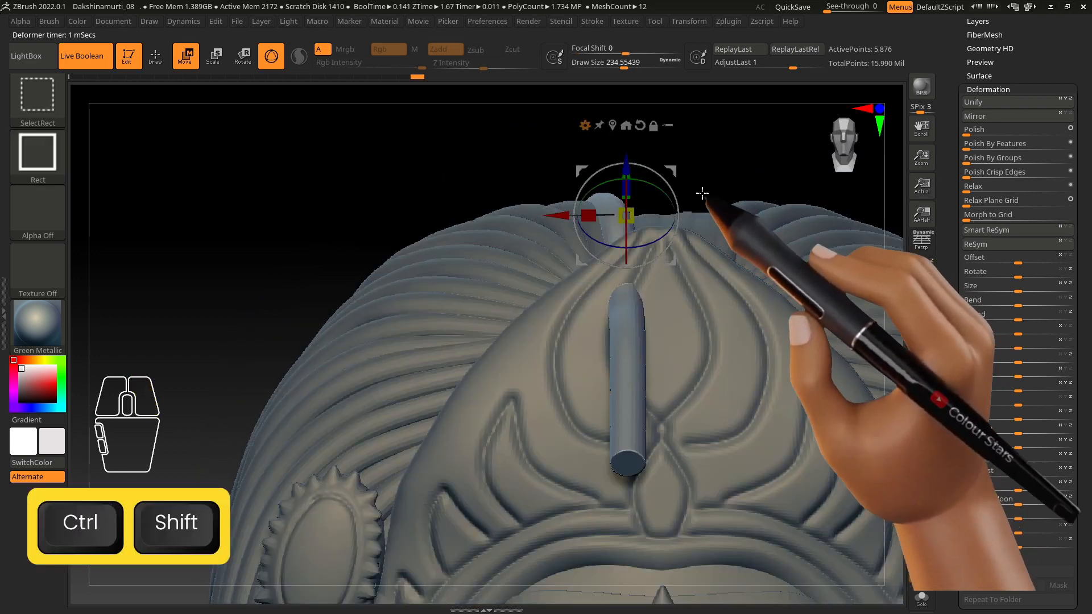
Step: Duplicate the crown strand, shift the copy sideways by about 0.0412 beside the original and isolate it
key(ctrl+shift+d)
drag(673, 169, 706, 165)
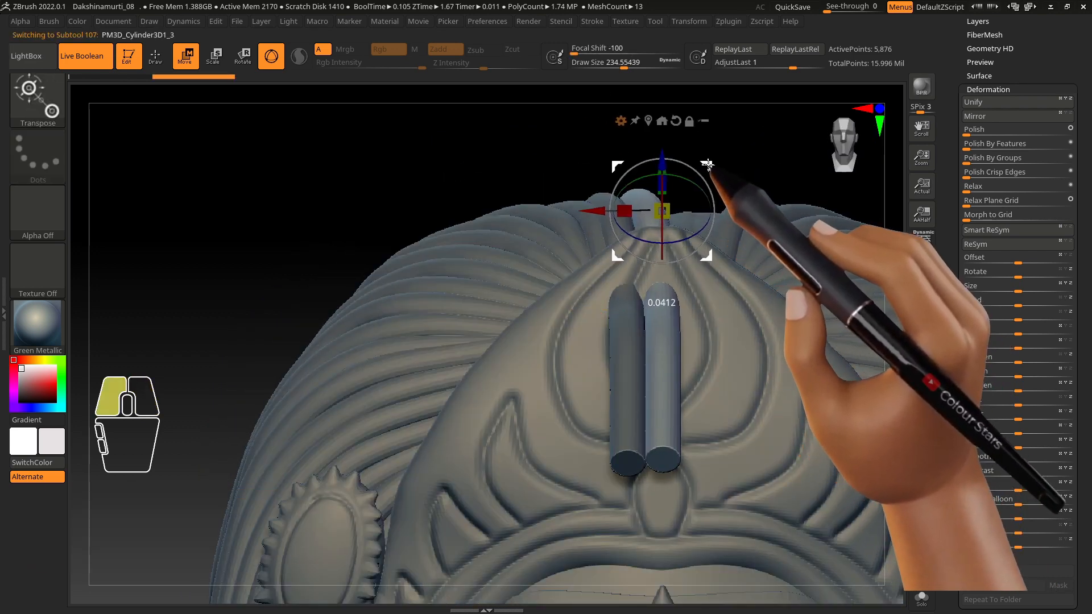
click(156, 58)
click(922, 599)
Step: Trim both surplus ends off the isolated crown copy with TrimRect and show the whole head again
mouse_move(768, 472)
alt+right_down()
mouse_move(752, 404)
mouse_move(705, 442)
alt+right_up()
key(w)
click(619, 122)
alt+right_drag(680, 272, 603, 325)
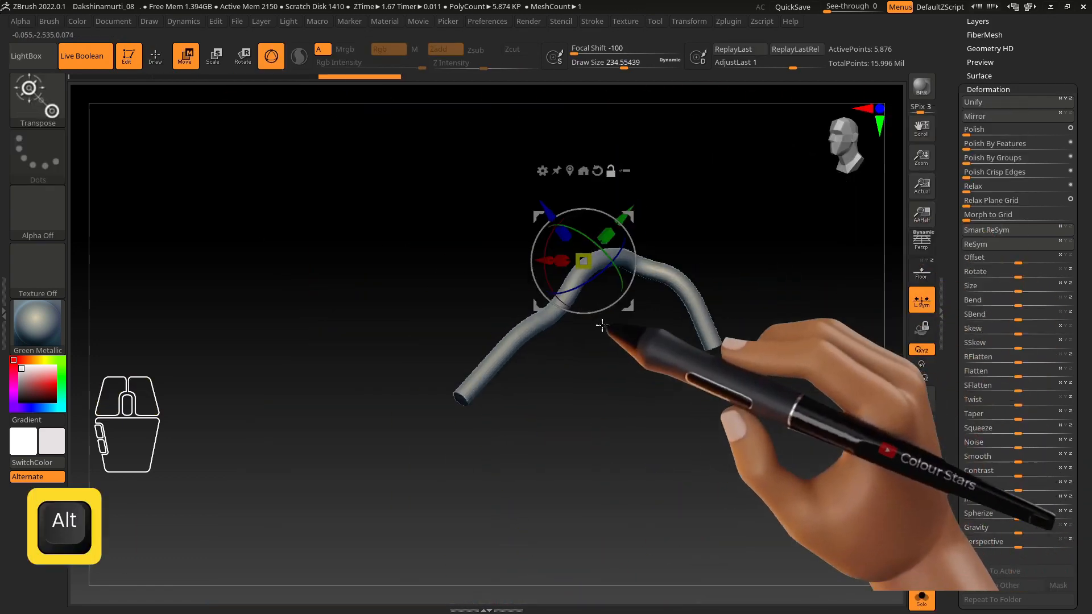
key(q)
ctrl+shift+click(36, 94)
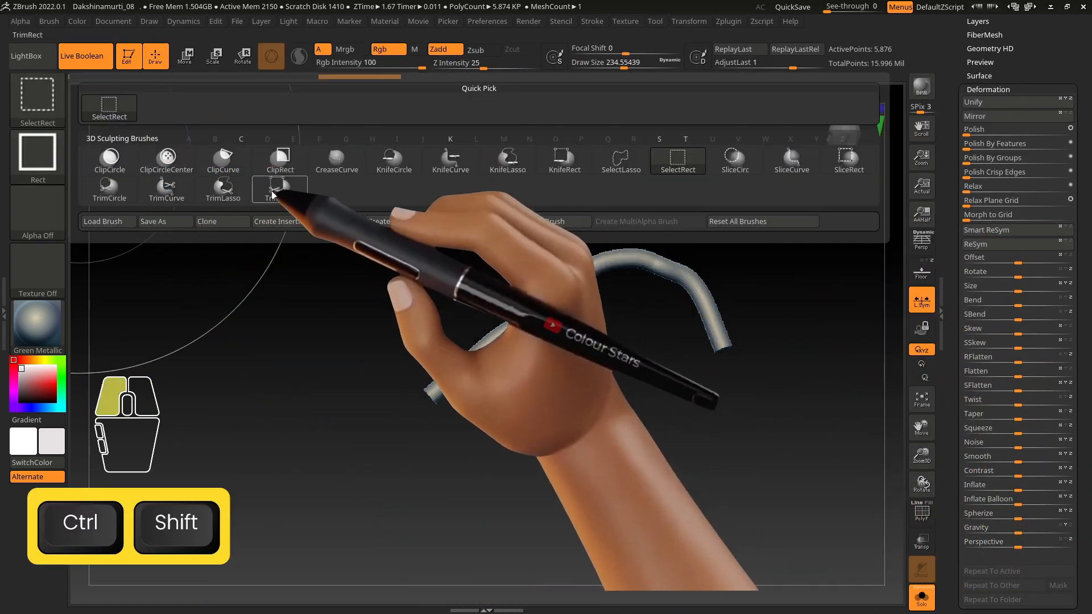
ctrl+shift+click(272, 195)
ctrl+shift+drag(319, 242, 543, 534)
ctrl+shift+drag(766, 208, 681, 470)
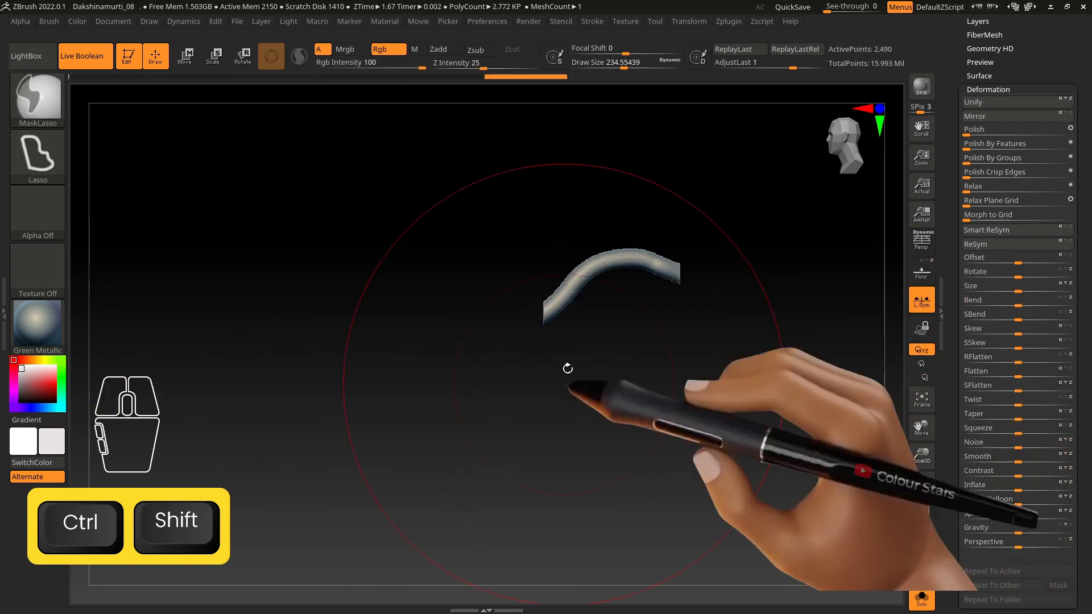
right_drag(567, 369, 765, 358)
click(921, 599)
Step: Isolate the original crown strand, accept its Bend Curve deformation, trim its surplus ends and restore the full head
right_drag(587, 297, 545, 330)
alt+click(541, 343)
click(922, 598)
key(w)
click(558, 172)
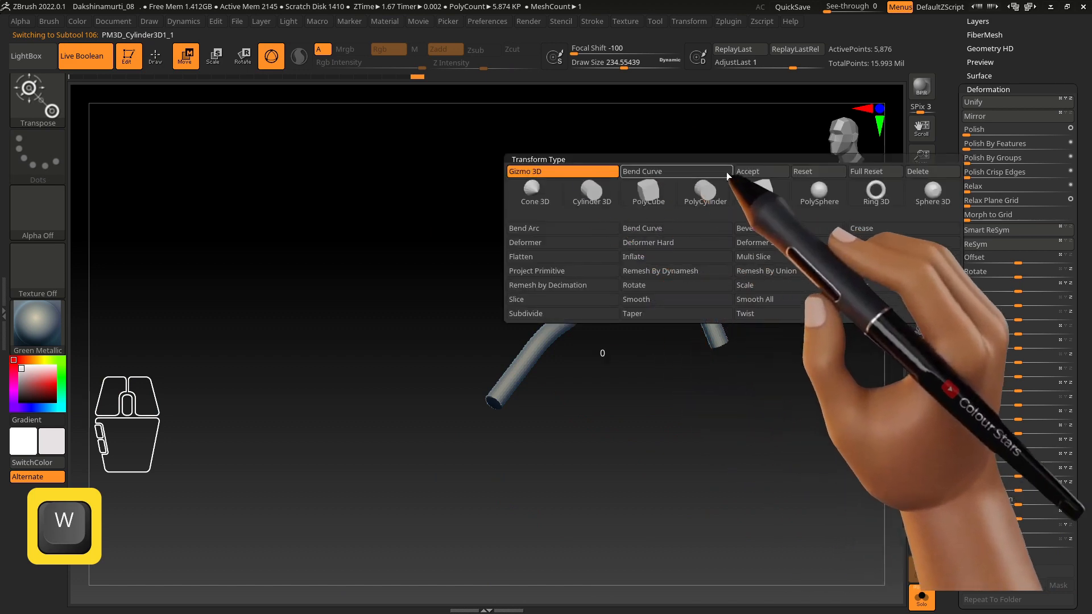
click(726, 172)
click(155, 56)
ctrl+shift+drag(378, 240, 557, 512)
click(921, 599)
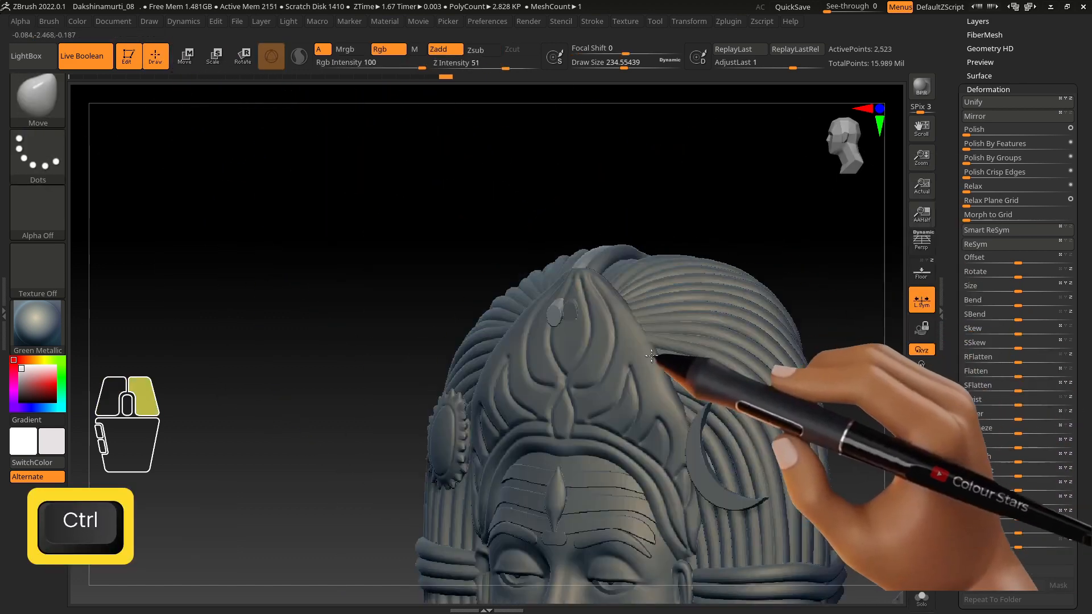
Step: Reduce the brush size to about 102, then reshape and smooth one crown strand's front end with the Move brush
right_drag(652, 356, 676, 354)
key(s)
drag(563, 317, 545, 317)
shift+drag(557, 314, 556, 319)
right_drag(557, 325, 514, 323)
drag(563, 315, 564, 312)
right_drag(561, 316, 596, 310)
Step: Smooth the neighbouring crown strand's front end and push it into place behind the headdress peak
alt+click(597, 259)
shift+drag(580, 304, 572, 314)
right_drag(585, 314, 549, 314)
drag(581, 310, 577, 312)
right_drag(576, 312, 617, 279)
alt+click(578, 266)
alt+click(590, 264)
Step: Duplicate the trimmed crown strand, mirror the copy and reposition it near the headdress peak
key(w)
key(ctrl+shift+d)
click(985, 117)
click(591, 178)
drag(607, 293, 564, 275)
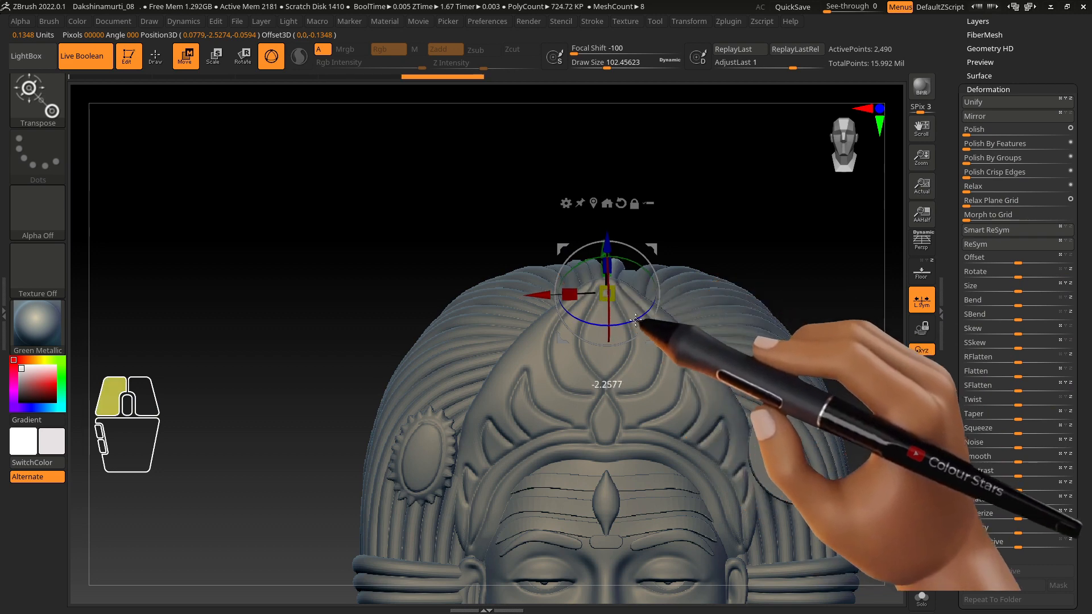
Step: Duplicate the crown strand again, then shift and rotate the copy beside the headdress peak
alt+right_drag(639, 271, 663, 268)
key(ctrl+shift+d)
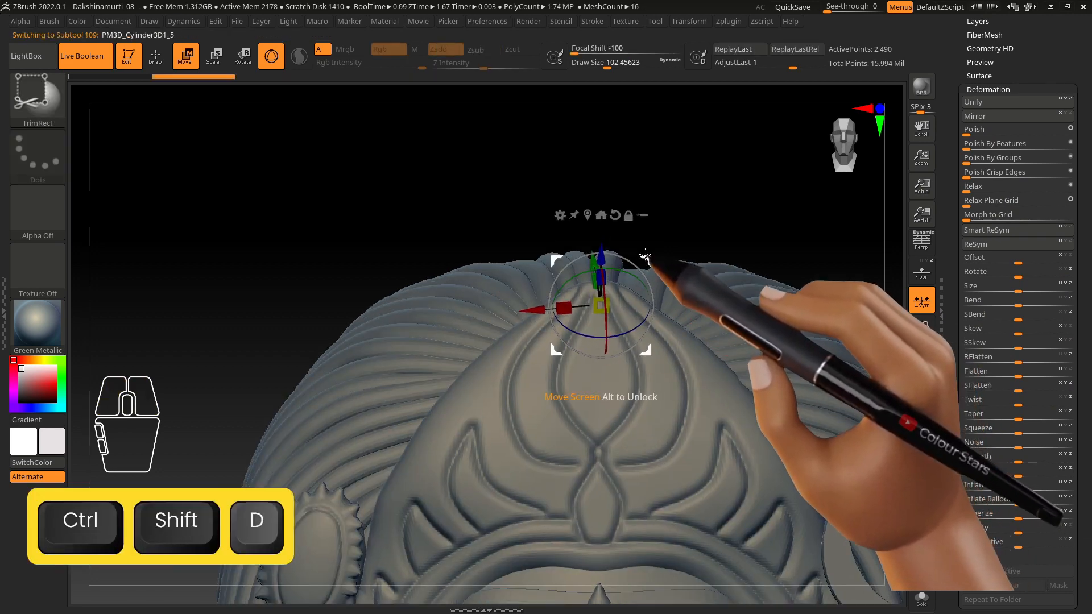
drag(650, 255, 675, 257)
drag(665, 325, 658, 328)
mouse_move(663, 267)
right_down()
mouse_move(637, 262)
mouse_move(686, 296)
right_up()
Step: Set the Move brush size to about 52 and nudge the new crown strand's front end into place behind the headdress peak
click(155, 57)
key(s)
drag(594, 230, 573, 229)
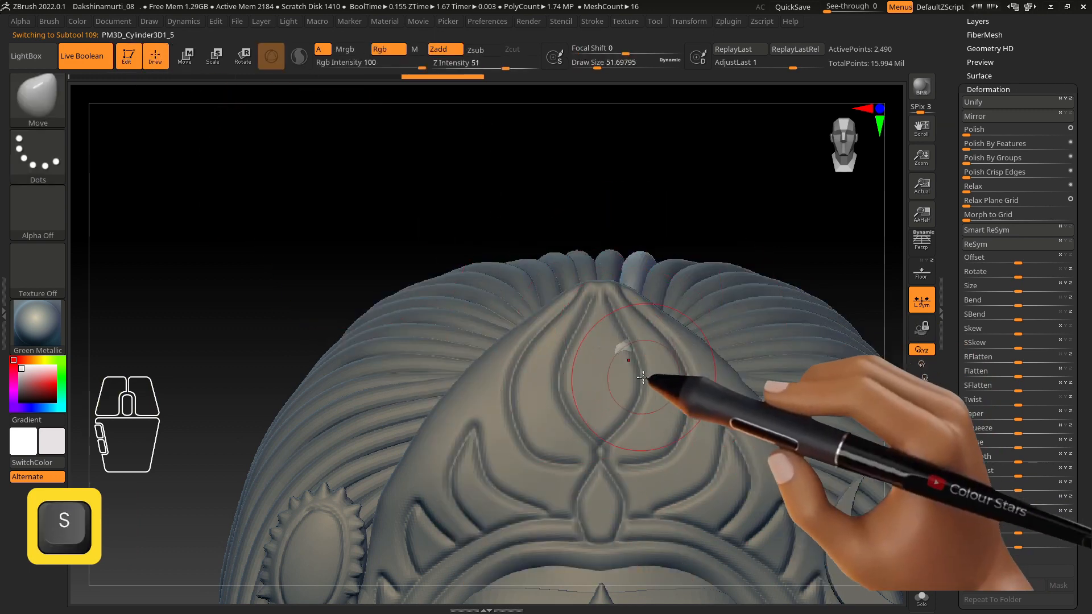
right_drag(642, 377, 628, 360)
drag(628, 359, 634, 348)
mouse_move(634, 348)
right_down()
mouse_move(653, 357)
mouse_move(660, 318)
mouse_move(548, 142)
right_up()
key(s)
alt+right_drag(689, 359, 684, 318)
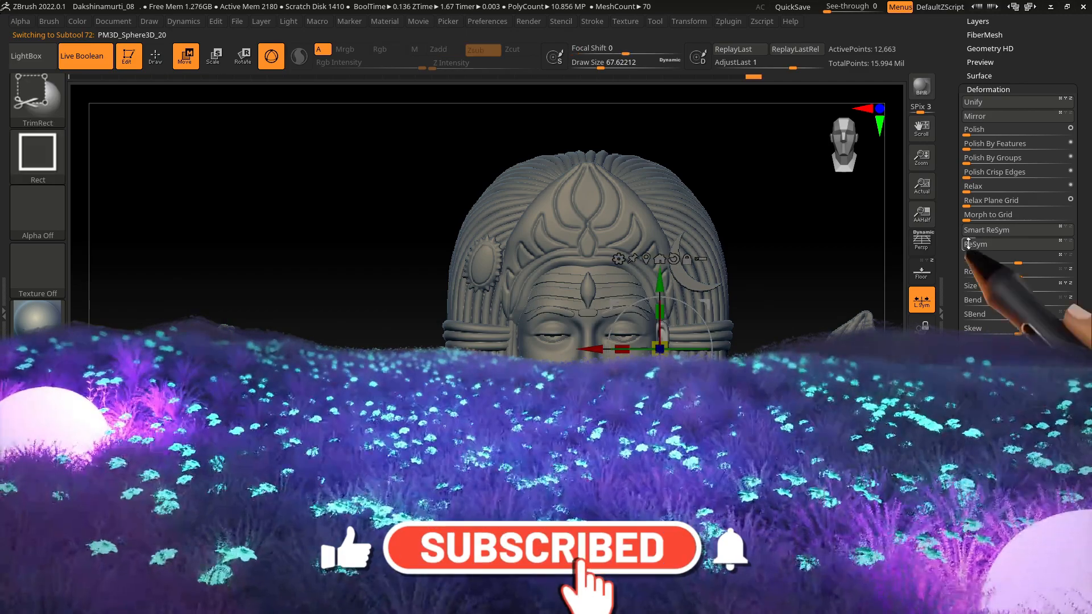
Step: Mirror a copy of the ear beside the ring earring, fit it on the opposite side and delete the old ear piece
click(980, 116)
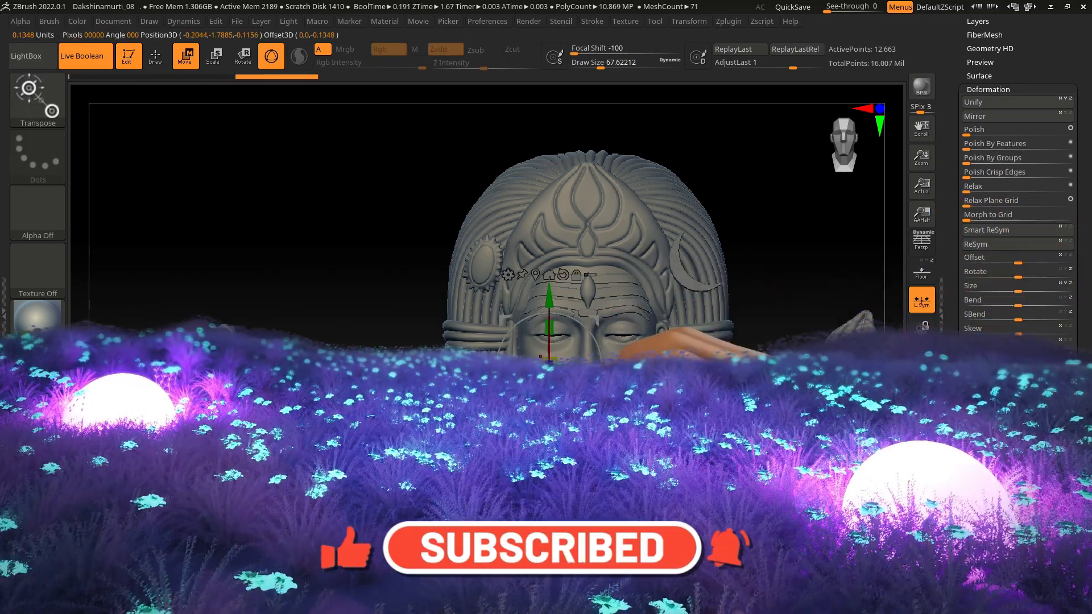
drag(480, 364, 450, 364)
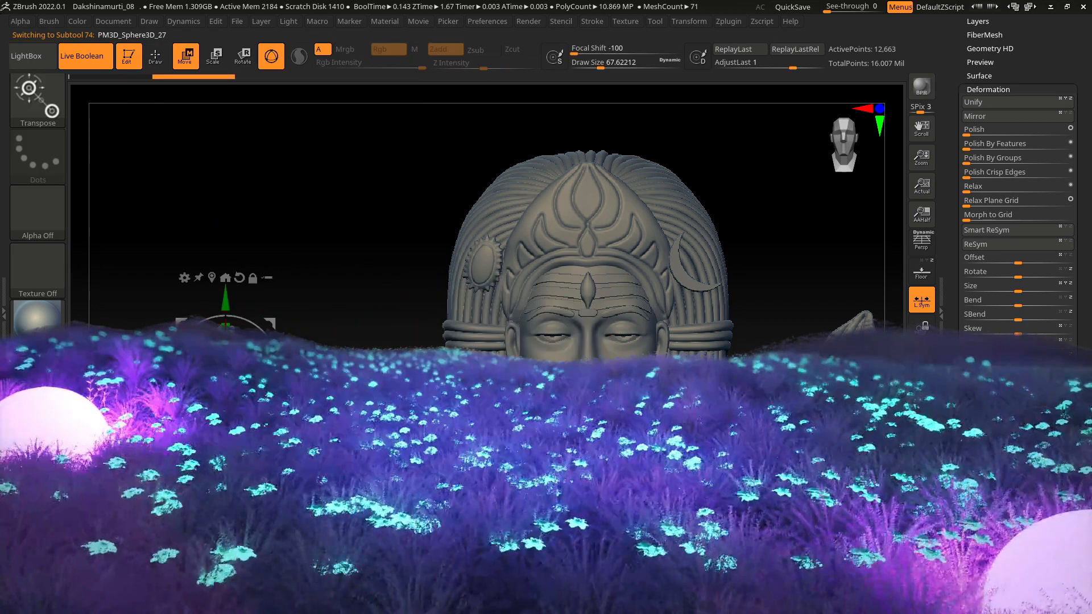
click(981, 86)
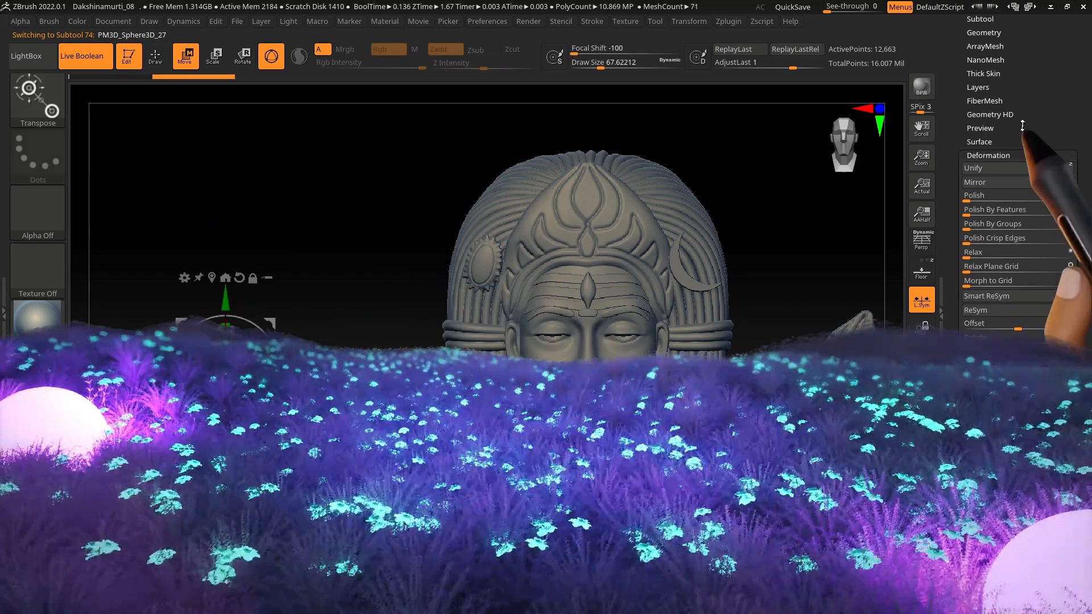
click(982, 87)
click(873, 475)
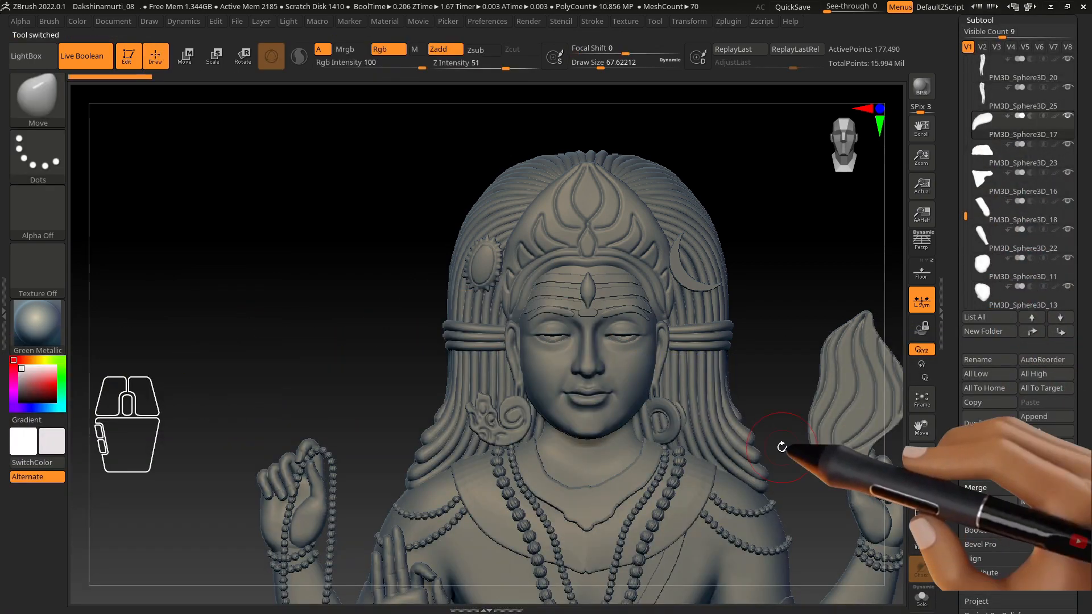
Step: Make the side hair beside the ring earring active and set the Move brush size to about 180
mouse_move(742, 422)
alt+right_down()
mouse_move(729, 412)
mouse_move(668, 459)
mouse_move(654, 449)
mouse_move(648, 463)
alt+right_up()
alt+click(661, 451)
alt+click(673, 449)
key(s)
drag(620, 465, 636, 465)
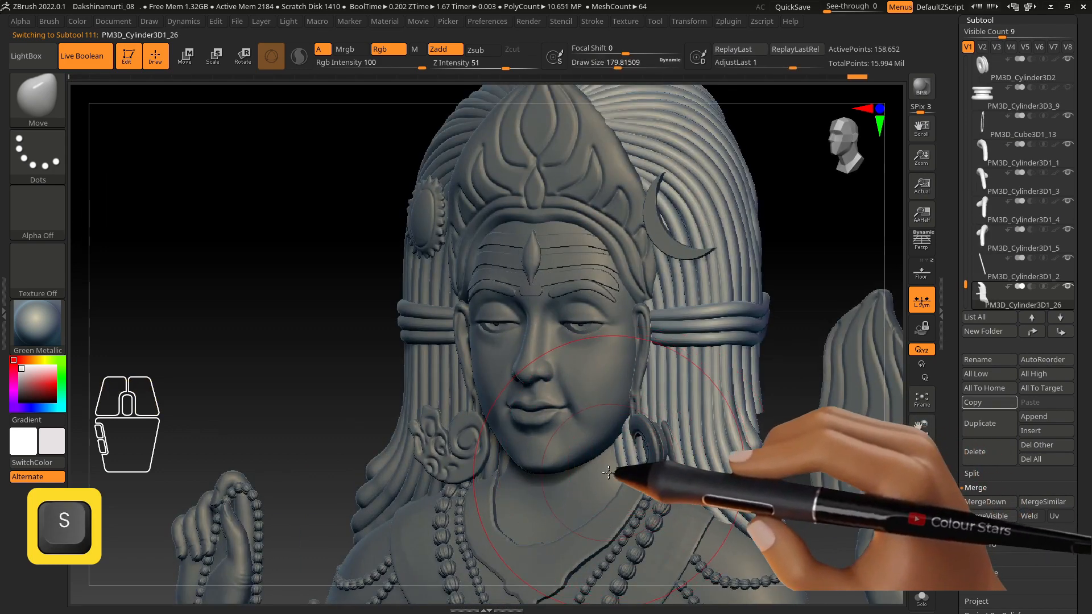
Step: Select the ring earring, enlarge it slightly below the ear and return to the Move brush
mouse_move(647, 462)
right_down()
mouse_move(670, 462)
mouse_move(660, 463)
right_up()
alt+click(647, 464)
key(e)
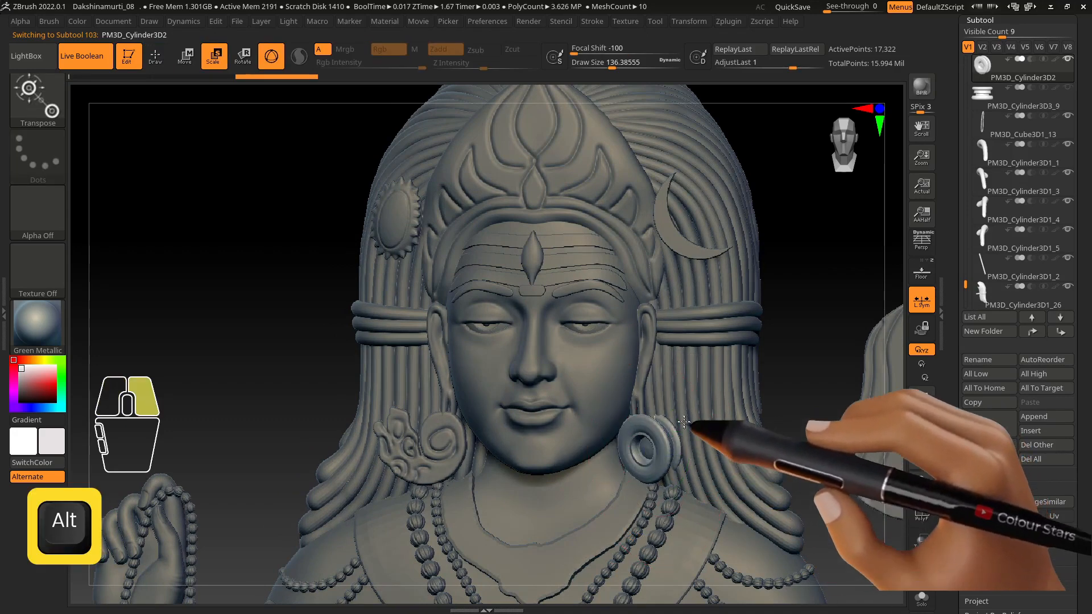
alt+right_drag(684, 422, 686, 387)
mouse_move(685, 392)
right_down()
mouse_move(704, 398)
mouse_move(602, 308)
mouse_move(644, 341)
mouse_move(609, 344)
right_up()
click(155, 57)
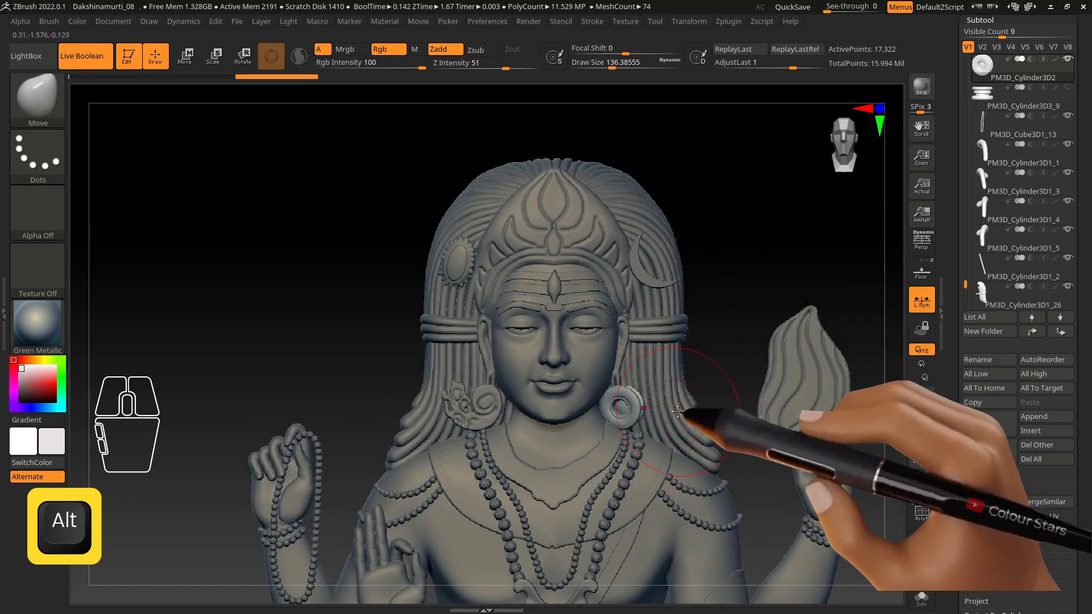
Step: Select the side hair behind the ring earring, subdivide it once and delete its lower subdivision level
right_drag(654, 380, 696, 385)
alt+right_drag(653, 336, 734, 366)
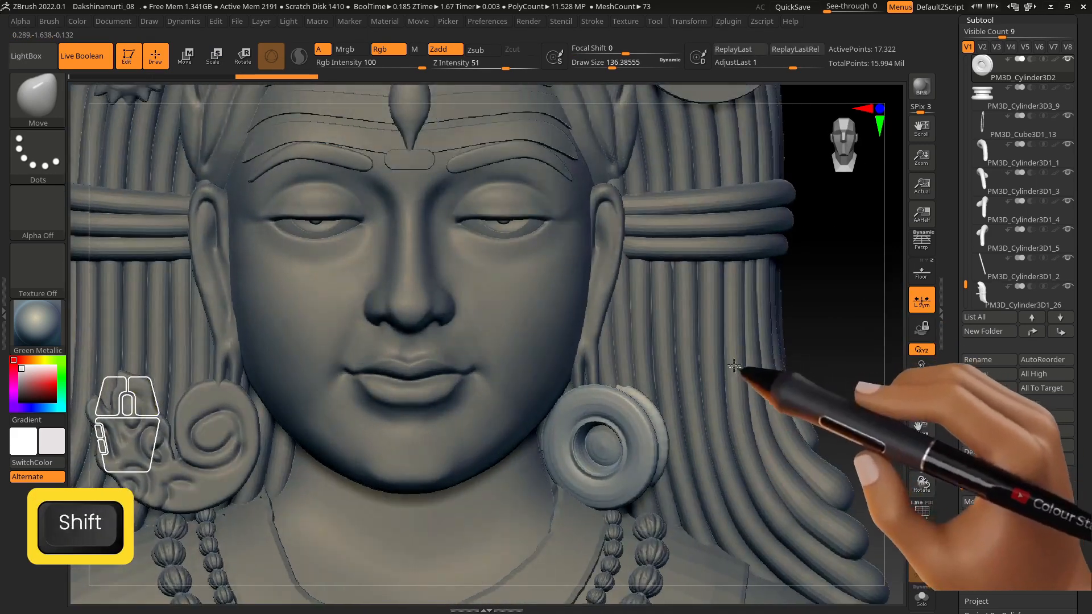
mouse_move(685, 306)
alt+right_down()
mouse_move(718, 363)
mouse_move(699, 298)
alt+right_up()
key(ctrl+d)
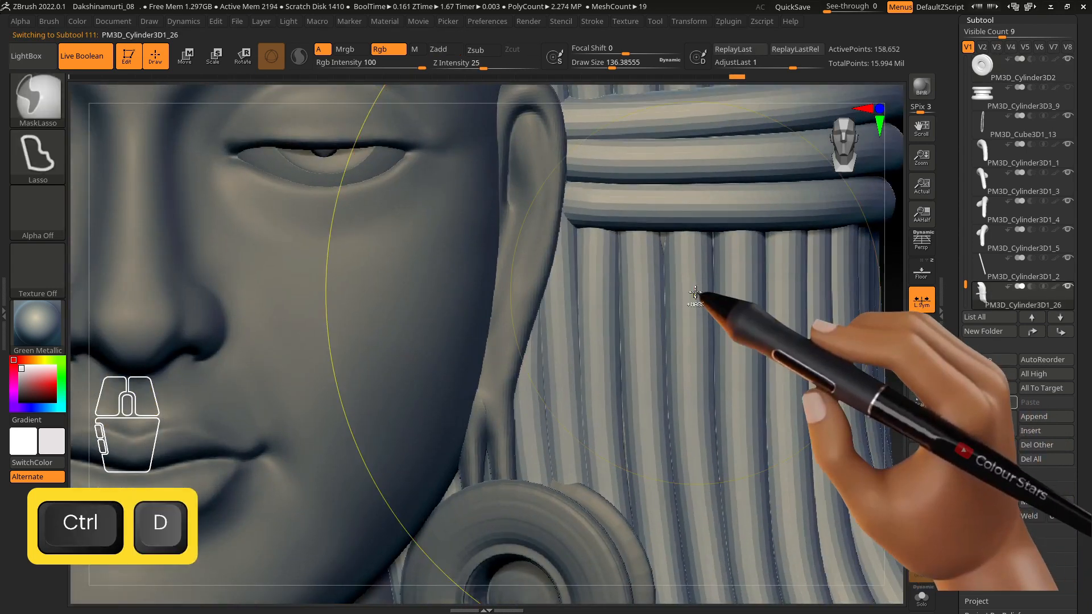
drag(1082, 550, 1082, 398)
click(981, 494)
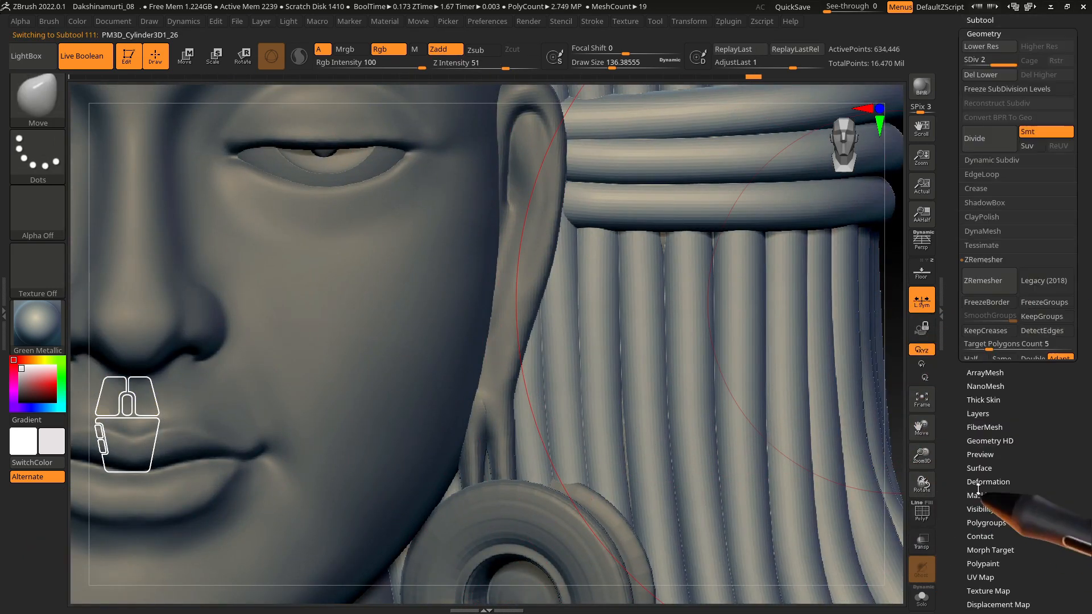
click(979, 79)
Step: Switch to the Move Topological brush, reduce its size to about 21 and push a strand's top end under the hair band
right_drag(639, 334, 783, 278)
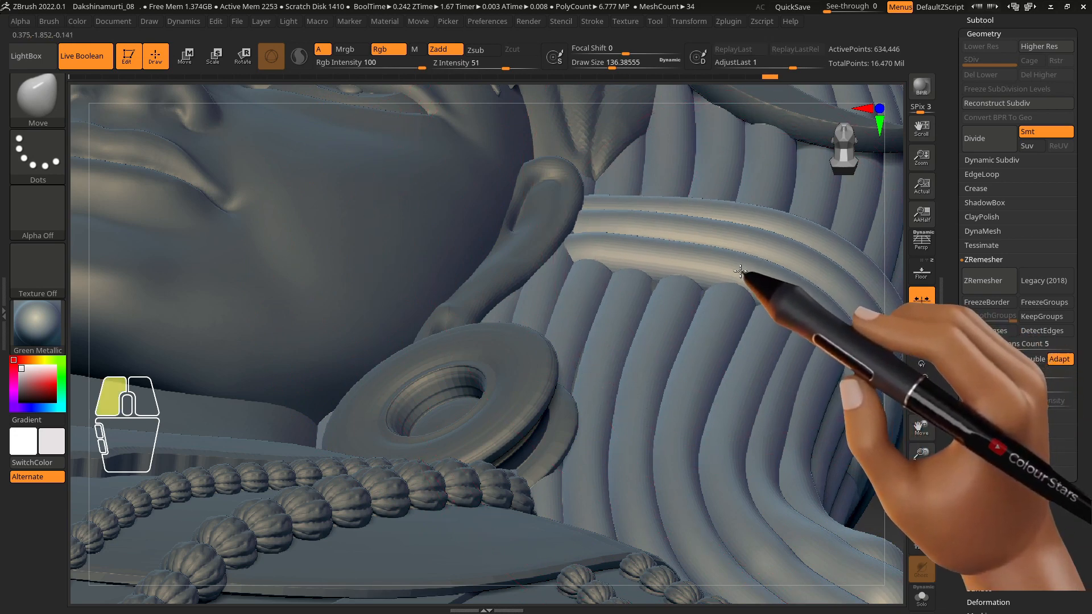
key(b)
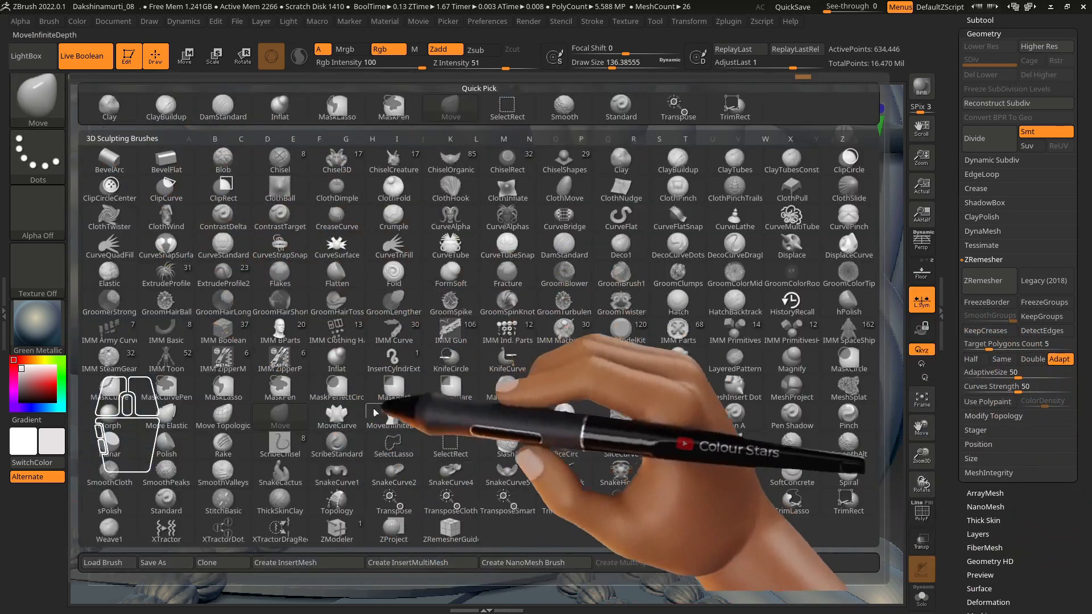
key(m)
key(t)
key(s)
drag(682, 288, 669, 291)
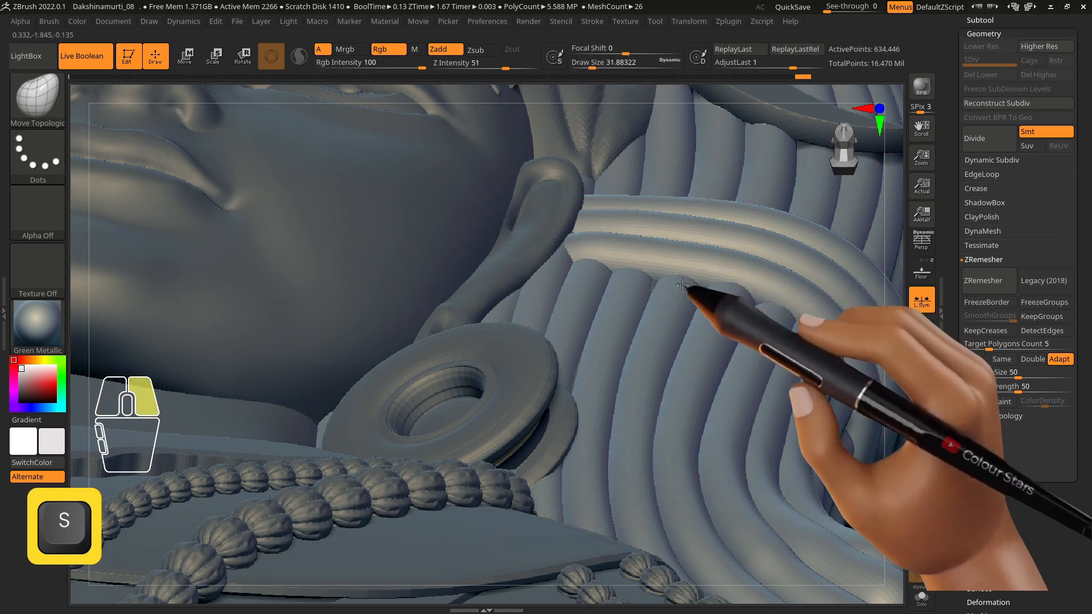
right_drag(682, 284, 685, 293)
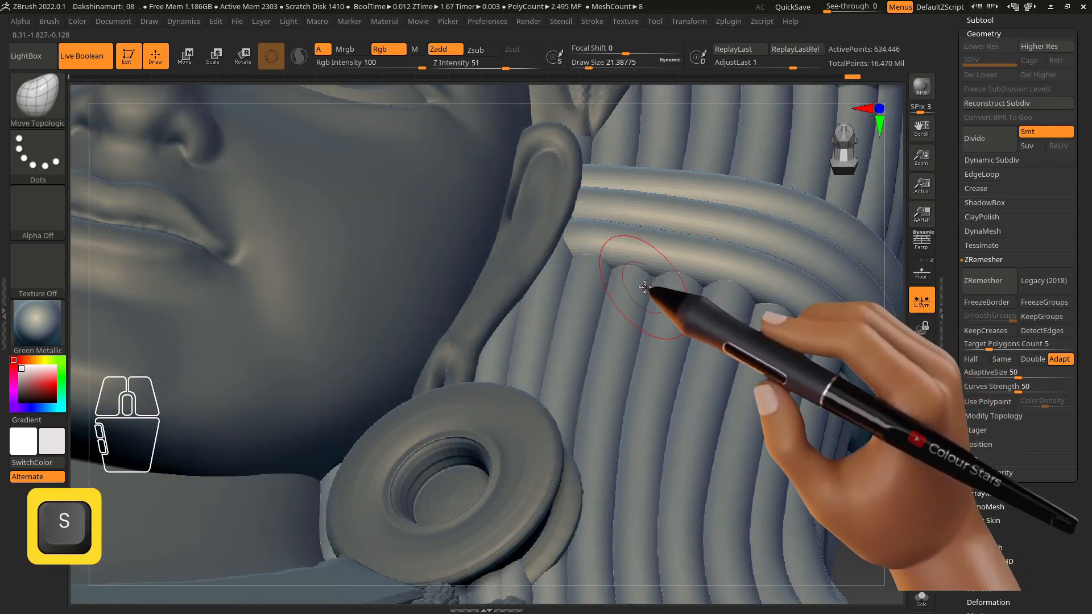
mouse_move(644, 287)
mouse_down()
mouse_move(722, 288)
mouse_move(652, 279)
mouse_up()
Step: Increase the Move Topological brush size to about 52 and adjust the outer strands where they meet the hair band
key(s)
drag(739, 266, 750, 266)
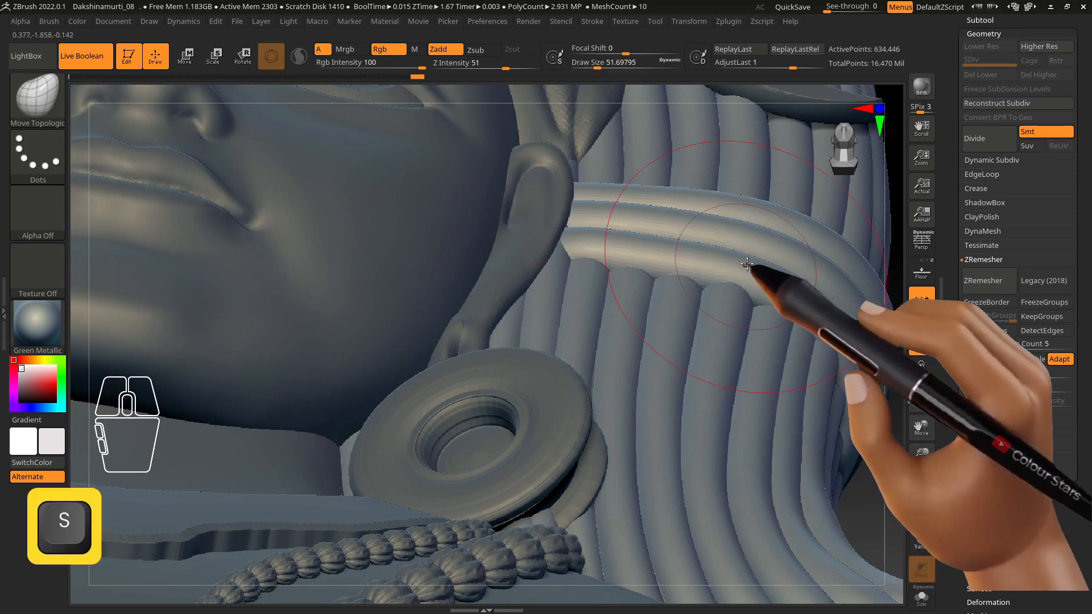
mouse_move(751, 266)
right_down()
mouse_move(812, 298)
mouse_move(790, 296)
right_up()
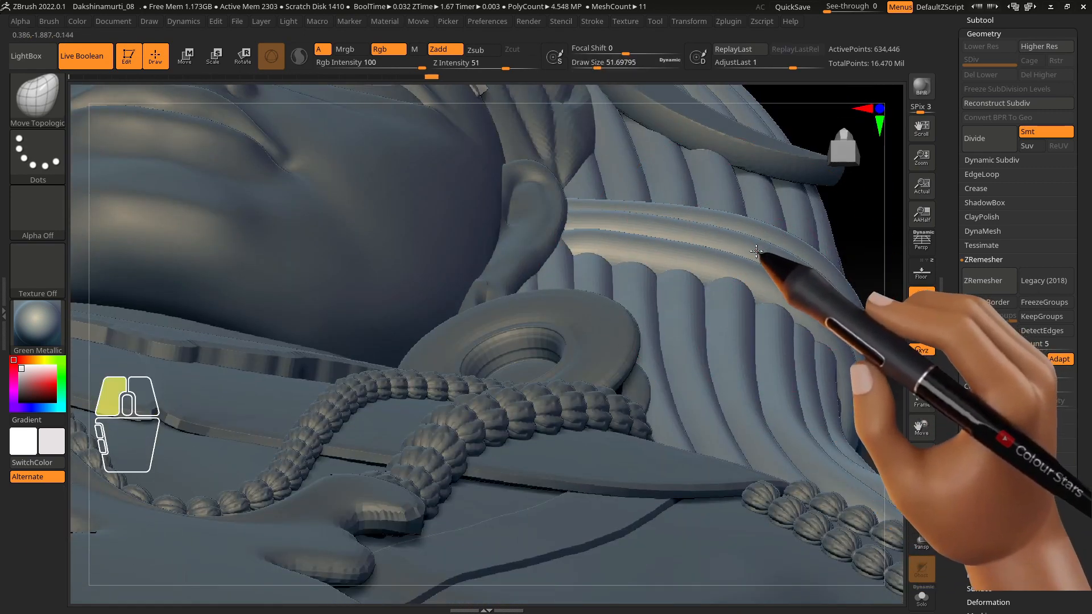
drag(779, 235, 804, 252)
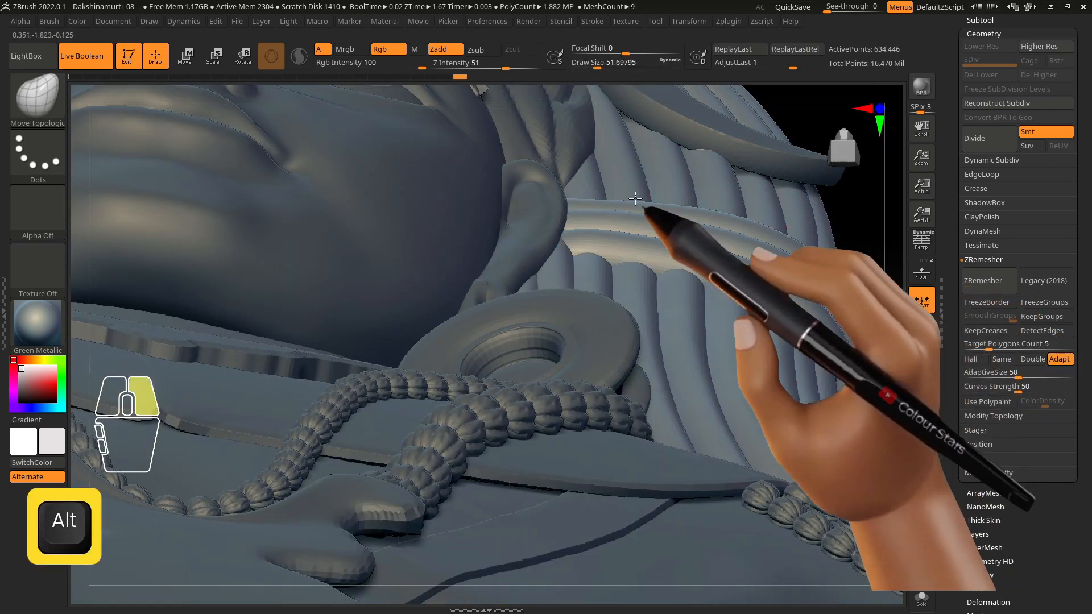
Step: Move the boolean subtool to the end of the subtool list, below all the hair strands
alt+right_drag(663, 226, 777, 366)
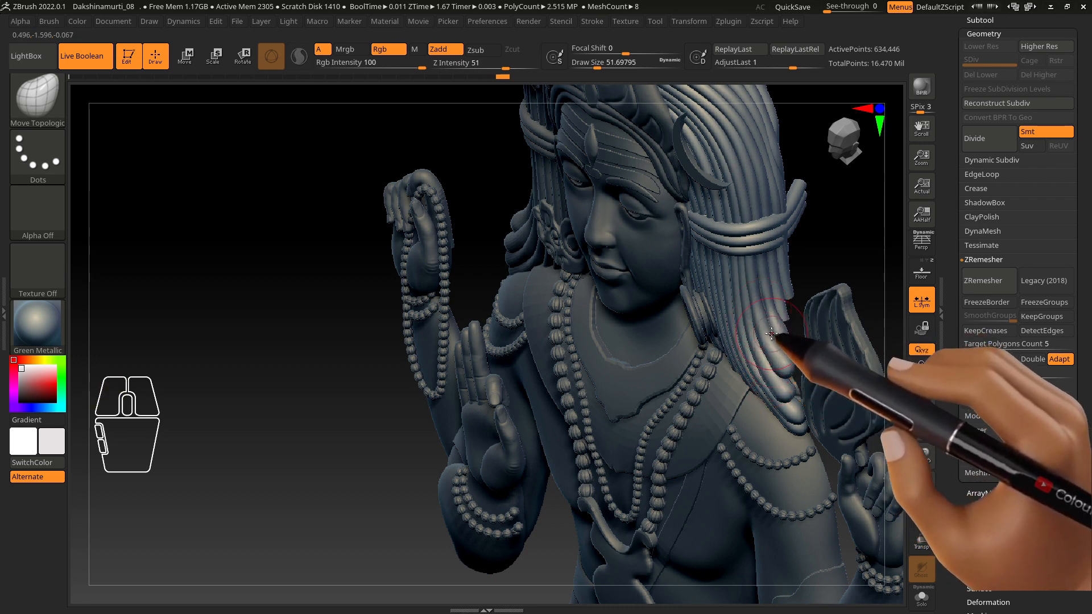
mouse_move(784, 336)
alt+right_down()
mouse_move(646, 92)
mouse_move(768, 275)
mouse_move(1043, 152)
mouse_move(768, 331)
alt+right_up()
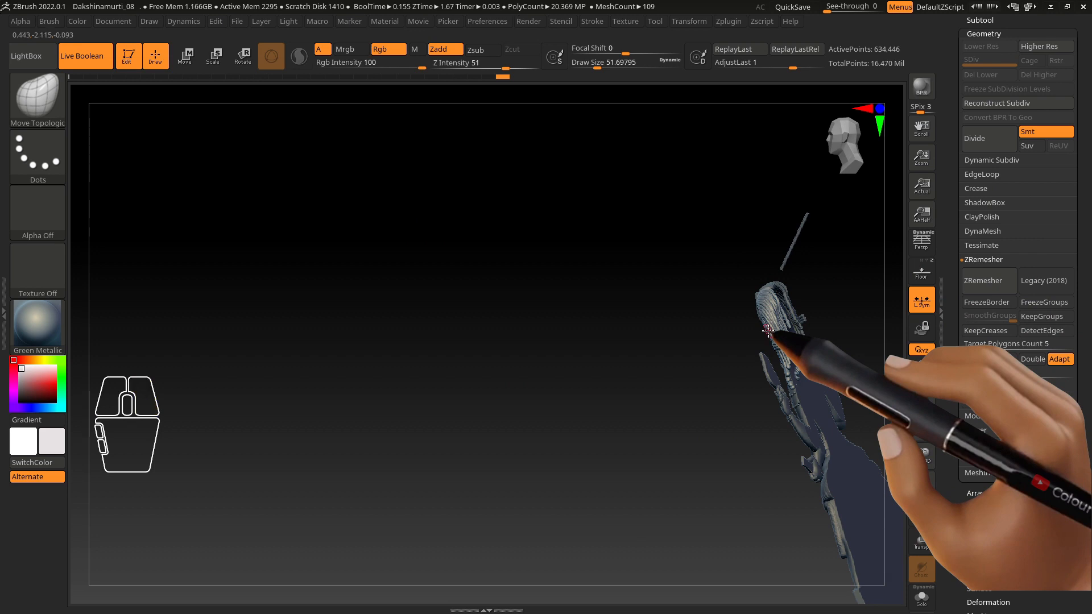
drag(1088, 277, 1075, 371)
click(985, 234)
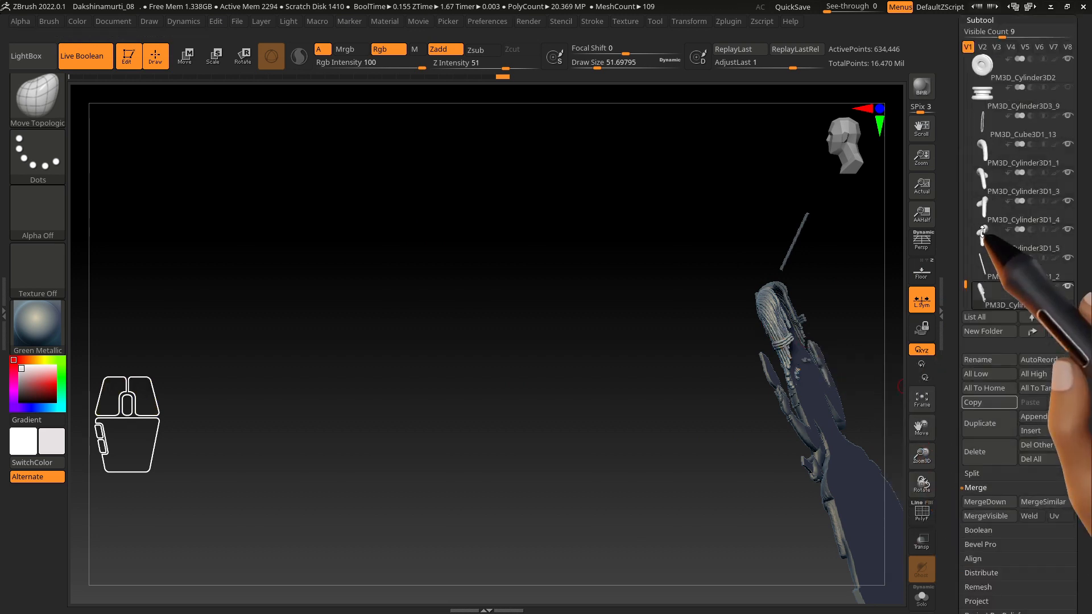
drag(966, 284, 966, 273)
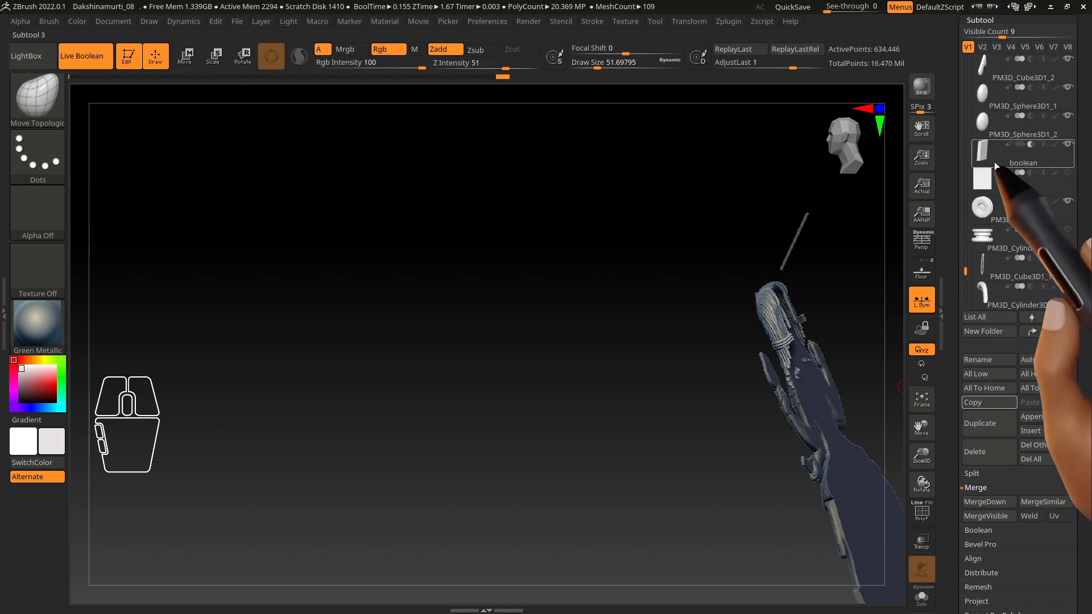
click(1004, 157)
click(1062, 332)
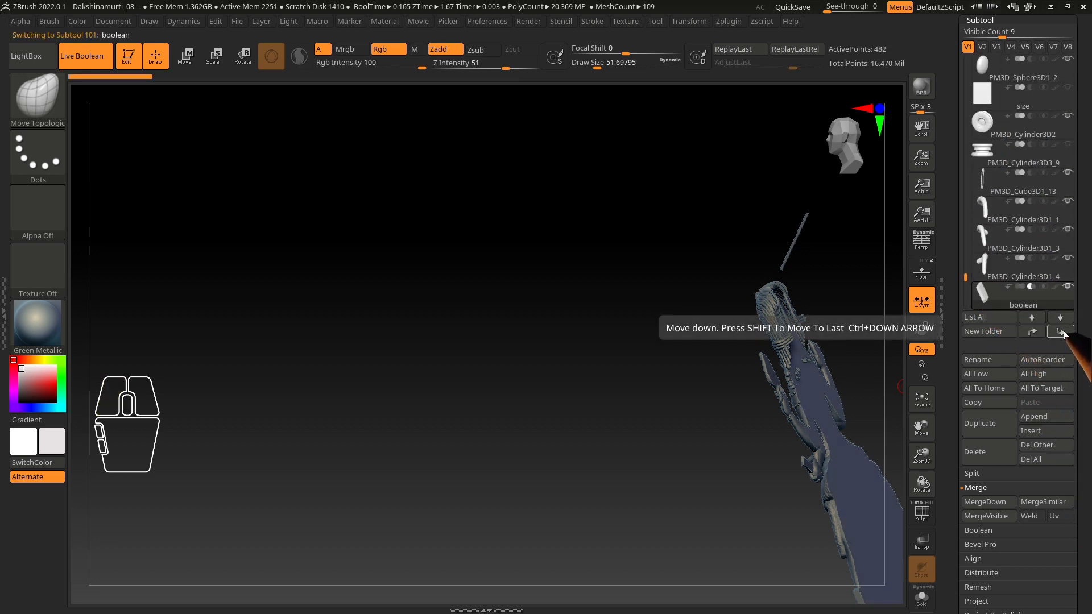
click(1061, 332)
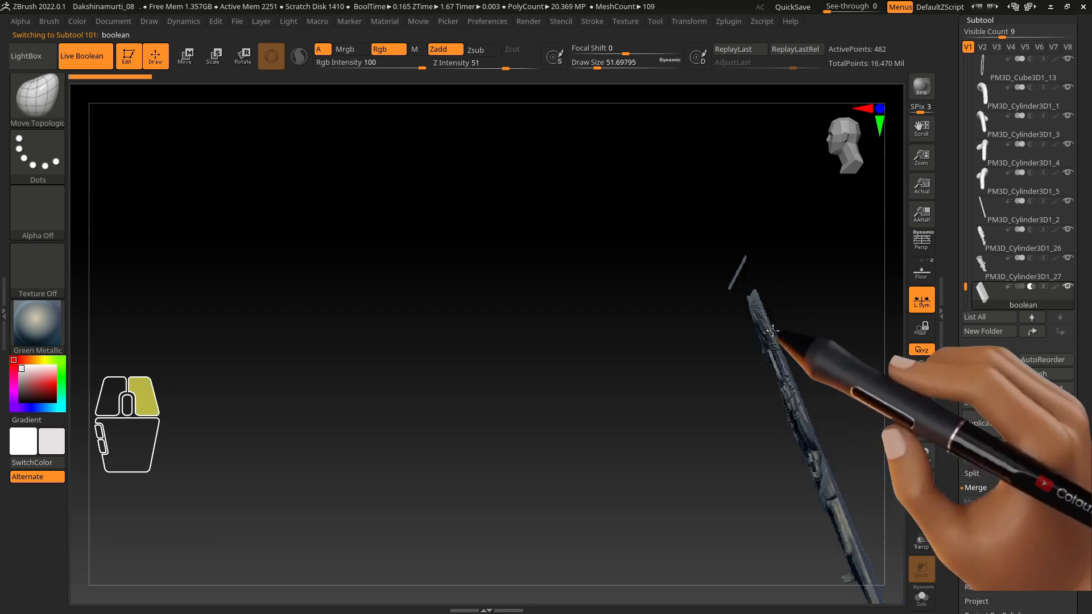
right_drag(772, 330, 829, 365)
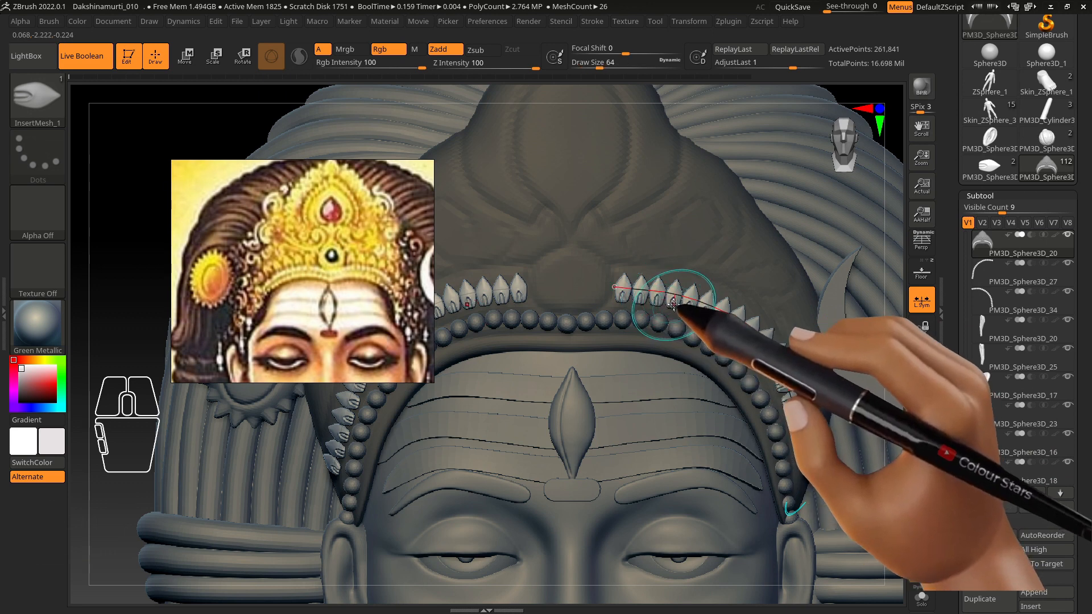
Step: Undo the existing petal row and try a larger InsertMesh petal row along the headdress's lower edge at draw size about 25
key(ctrl+z)
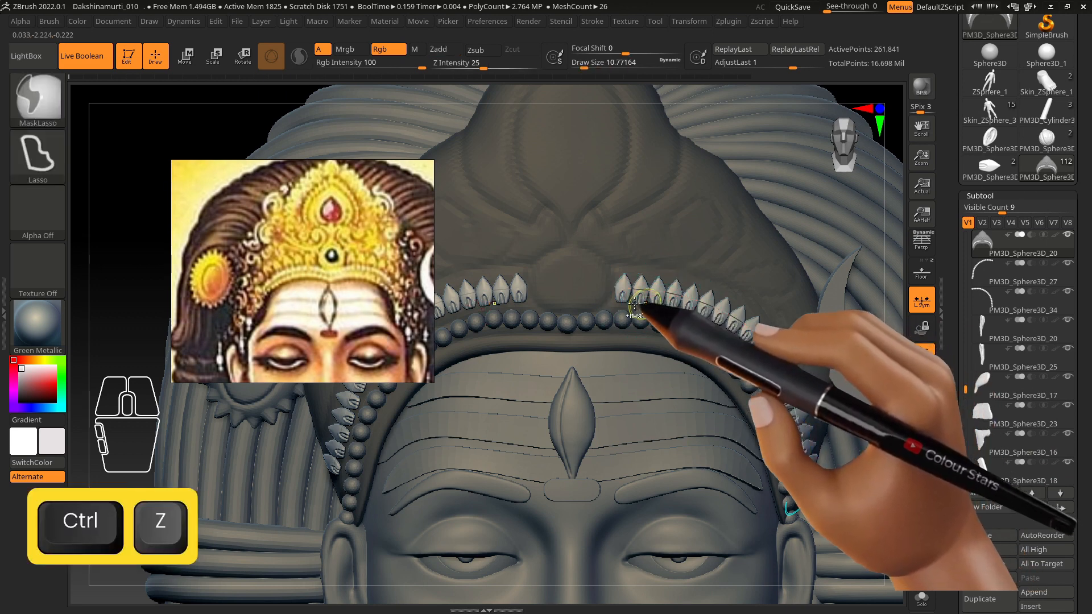
key(s)
drag(611, 302, 686, 309)
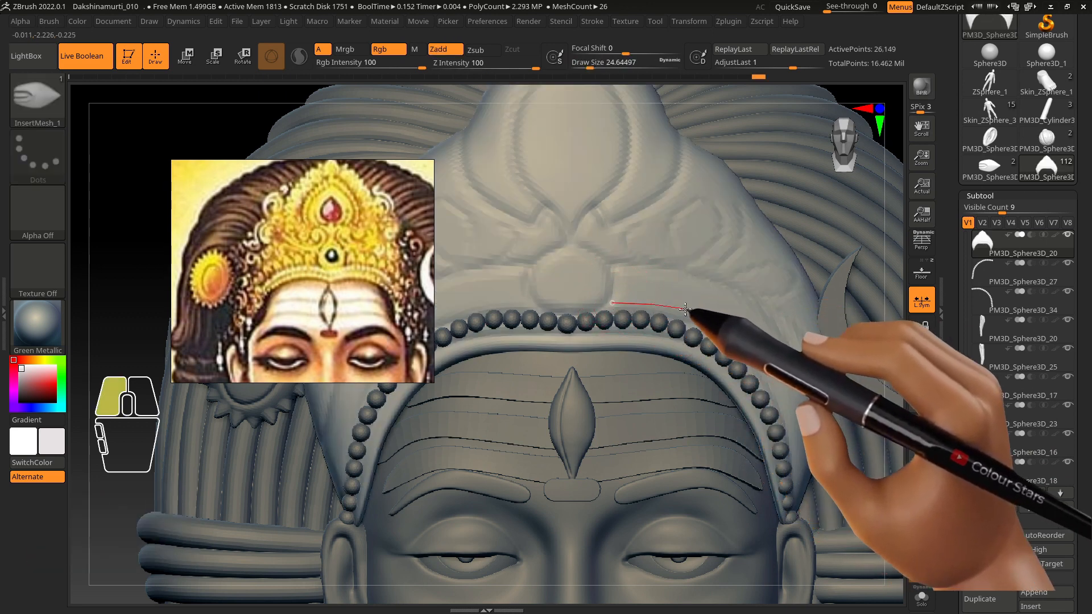
drag(801, 495, 801, 490)
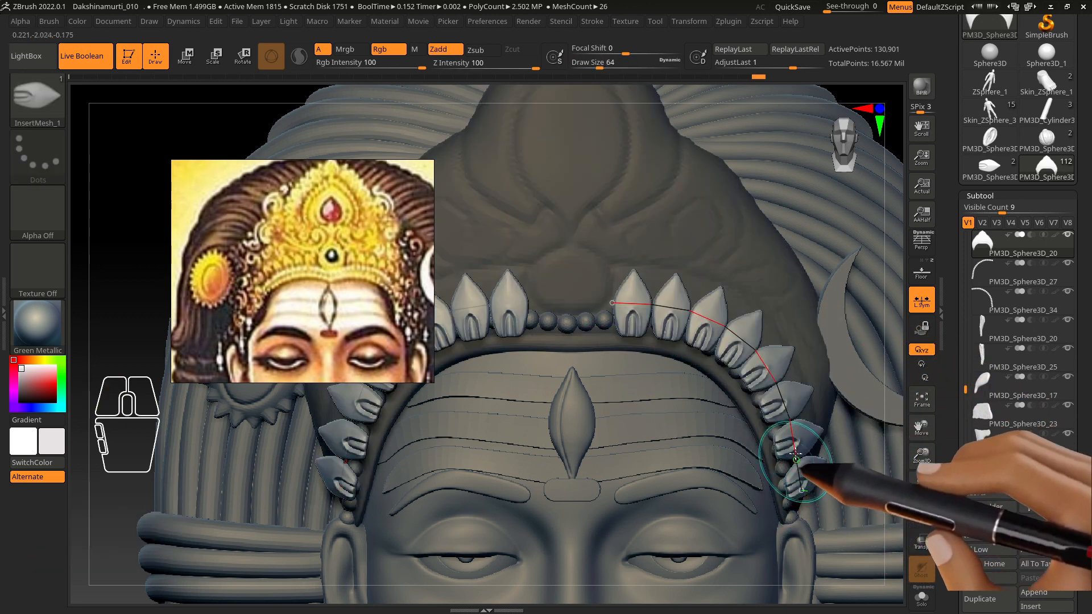
key(ctrl+z)
Step: Draw an InsertMesh petal row above the headdress's bead trim, from the central boss down to the ear, at draw size about 14
key(s)
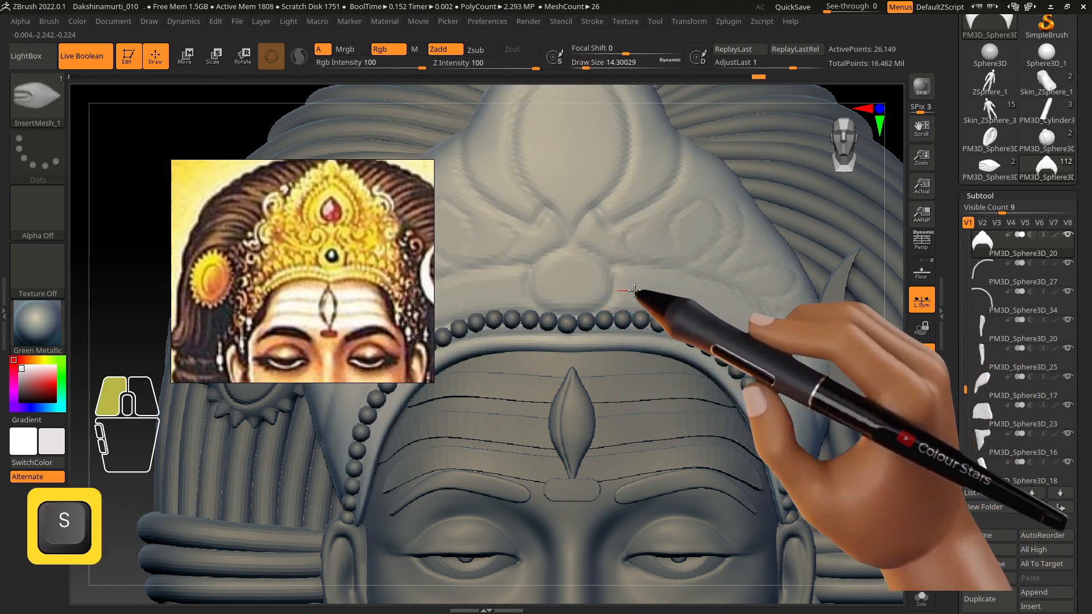
drag(634, 291, 717, 307)
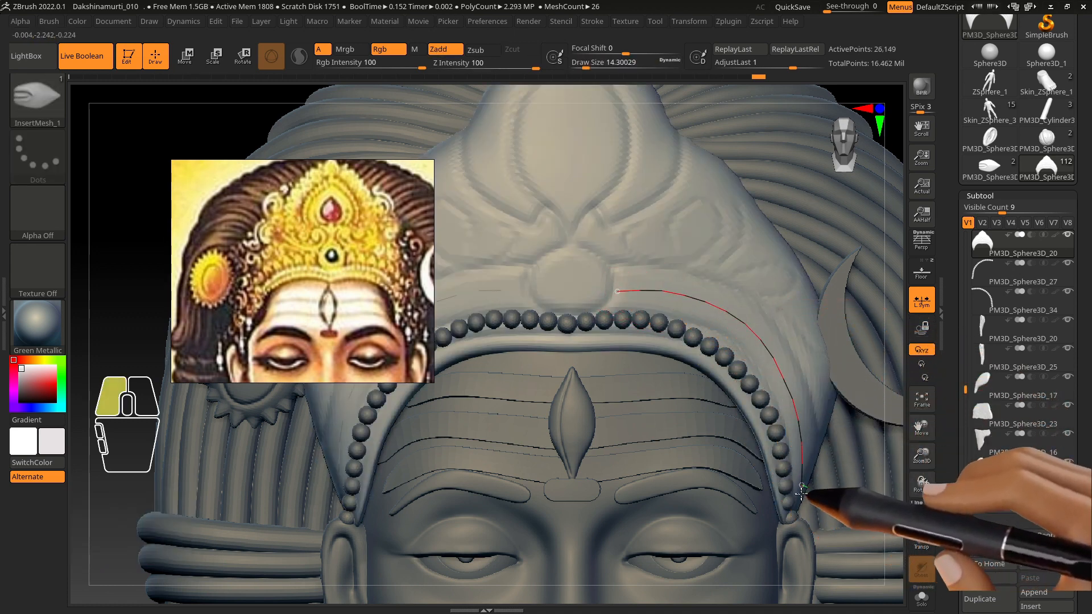
drag(801, 493, 800, 494)
Step: Adjust the mirrored petal row's curve so the petals follow the headdress closely above the bead trim down to the ear
drag(739, 326, 746, 337)
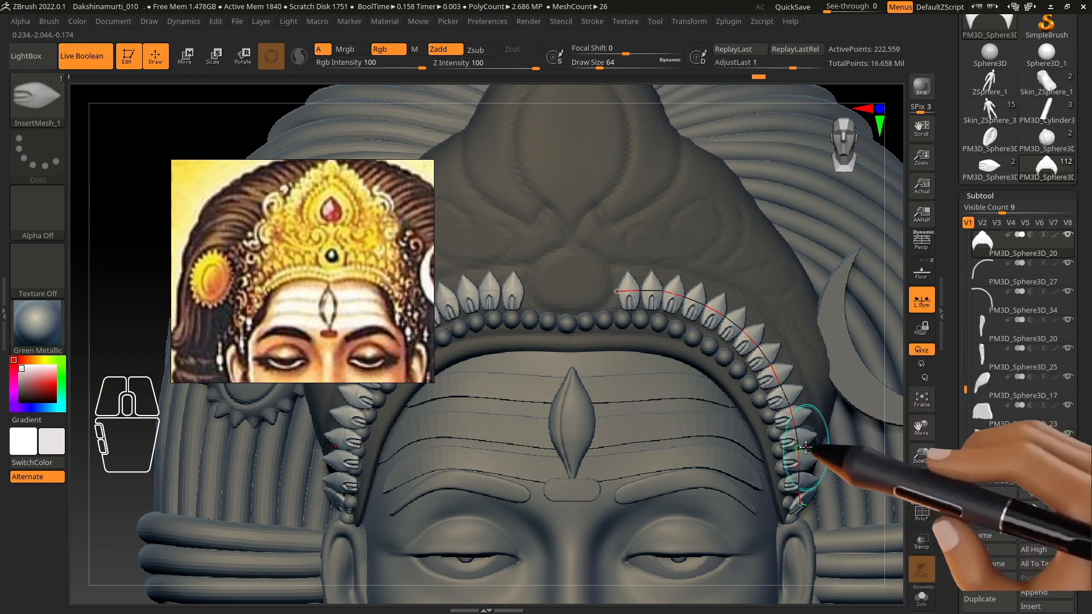
right_drag(806, 447, 813, 496)
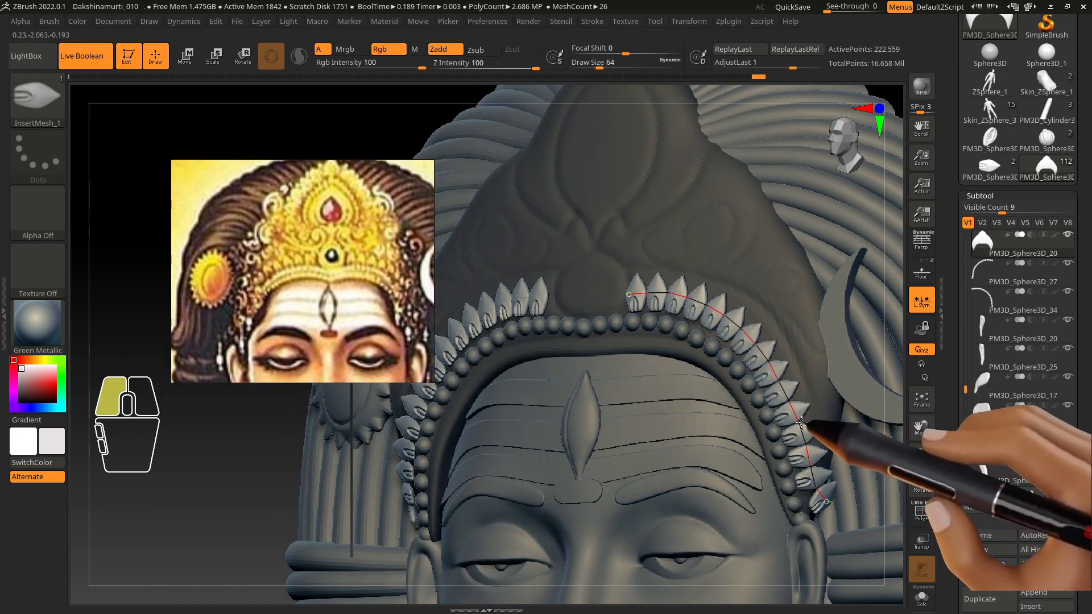
drag(801, 423, 798, 424)
right_drag(801, 418, 807, 449)
drag(792, 421, 786, 427)
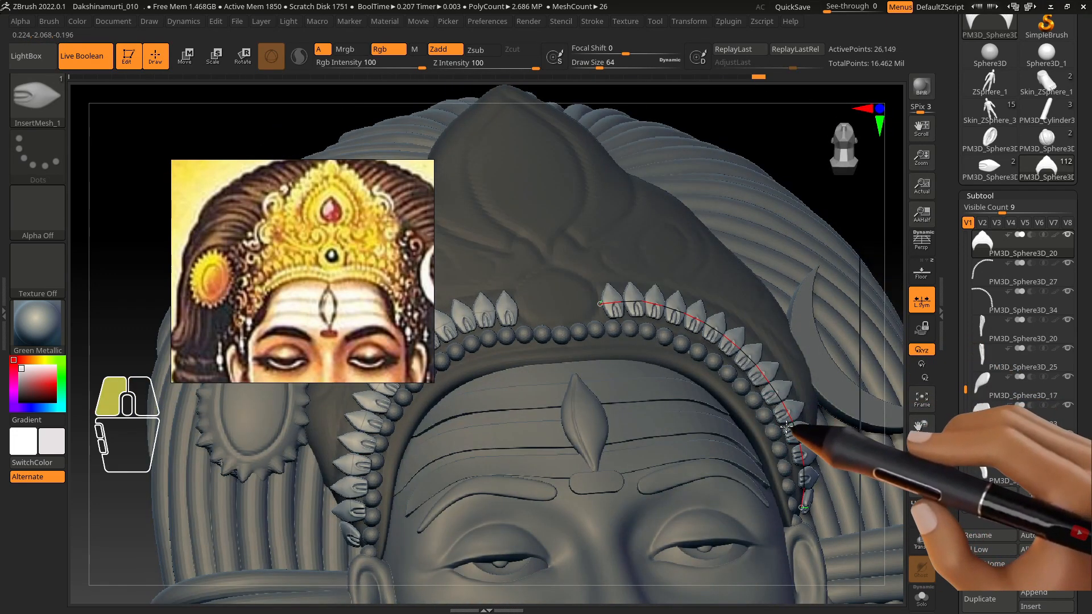
drag(691, 314, 696, 318)
right_drag(706, 328, 762, 380)
drag(779, 402, 783, 408)
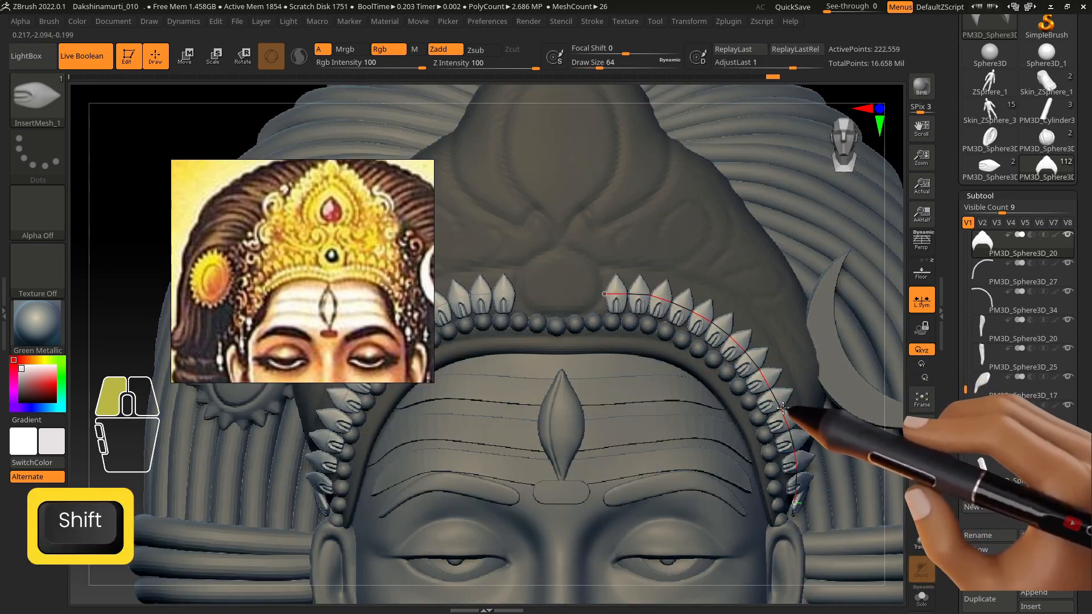
Step: Enlarge the petals along the existing curve by raising the InsertMesh draw size to about 20
click(727, 347)
click(588, 64)
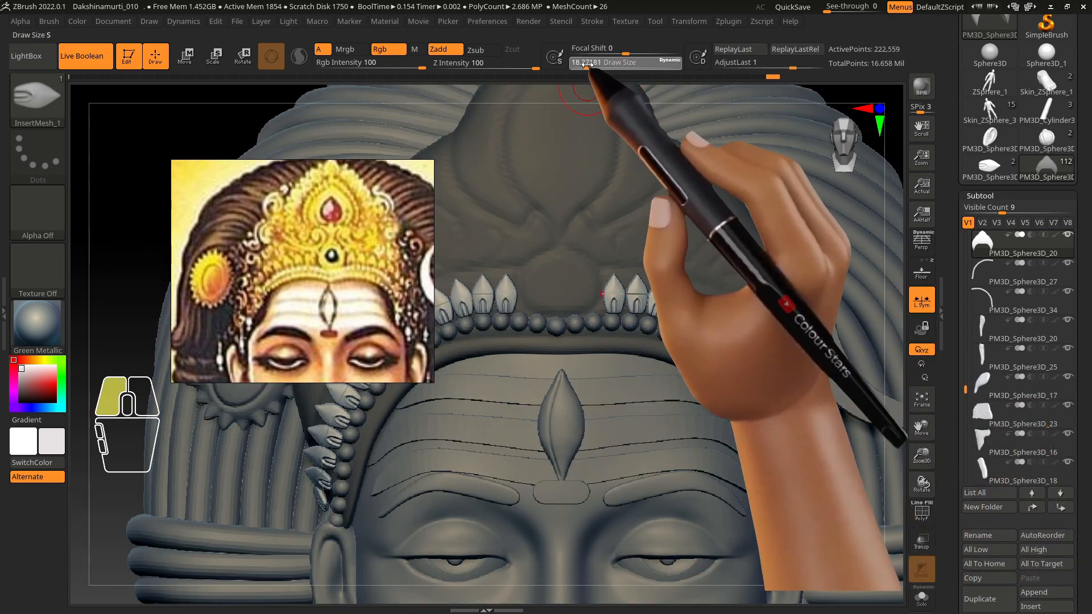
drag(723, 354, 726, 342)
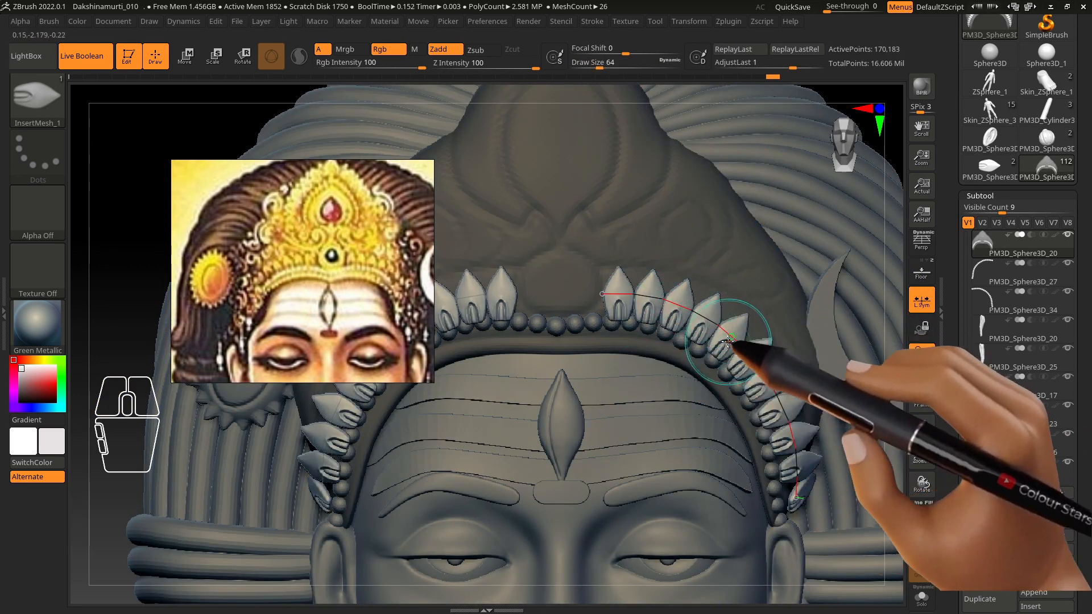
Step: Reposition the enlarged petal row's curve along the side of the headdress where it descends toward the ear
right_drag(752, 378, 763, 380)
drag(764, 380, 771, 373)
right_drag(771, 373, 779, 411)
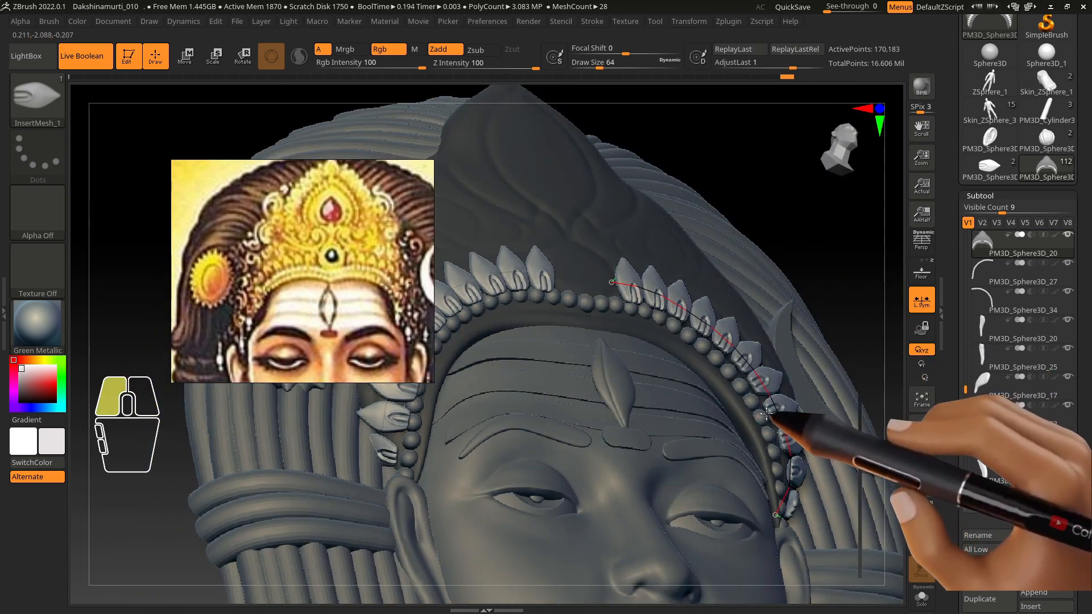
drag(767, 413, 756, 380)
alt+right_drag(756, 380, 750, 370)
mouse_move(658, 220)
alt+right_down()
mouse_move(678, 349)
mouse_move(696, 361)
mouse_move(699, 332)
alt+right_up()
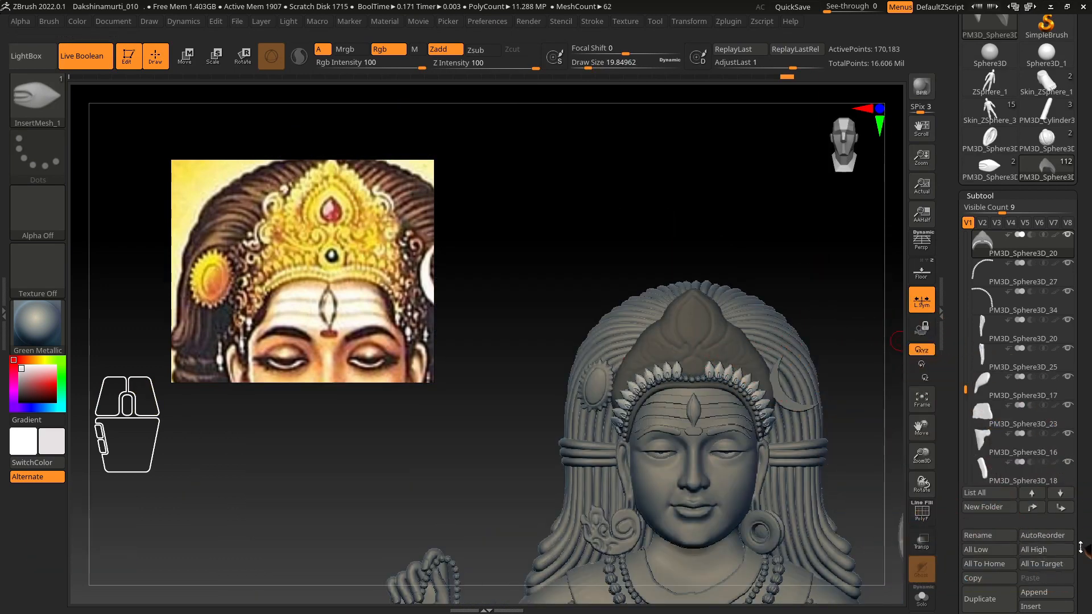
Step: Split the unmasked petal row off the headdress into its own subtool and make it the active subtool
drag(1080, 546, 1073, 261)
click(995, 423)
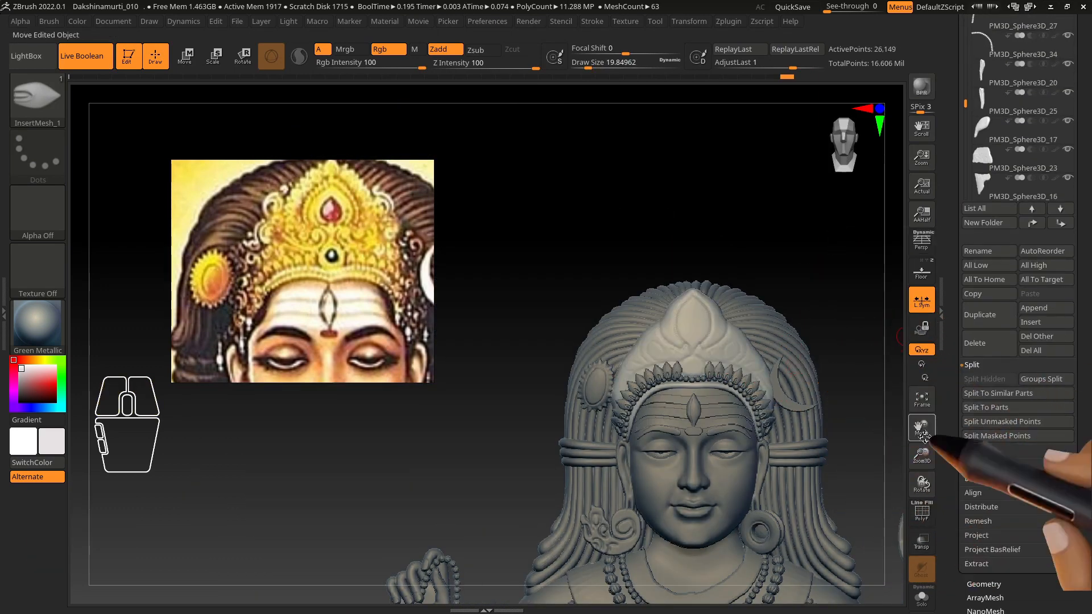
alt+click(755, 391)
Step: Switch to the Move brush at draw size about 86 and shift the lower petals near the ear against the headdress
click(45, 103)
click(294, 434)
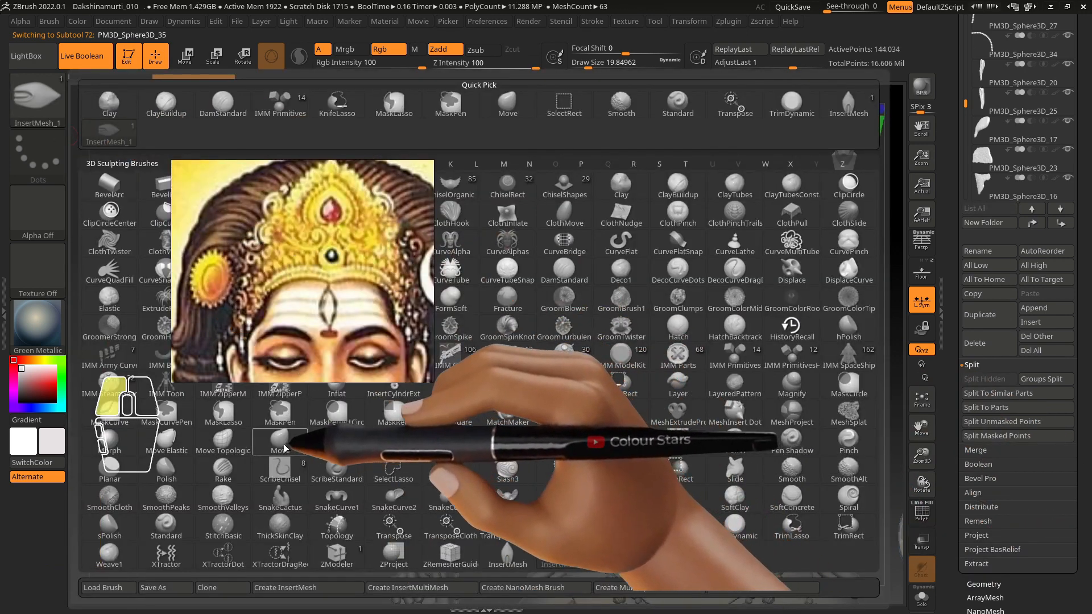
key(s)
drag(761, 383, 780, 383)
mouse_move(753, 404)
alt+right_down()
mouse_move(784, 468)
mouse_move(790, 527)
alt+right_up()
key(s)
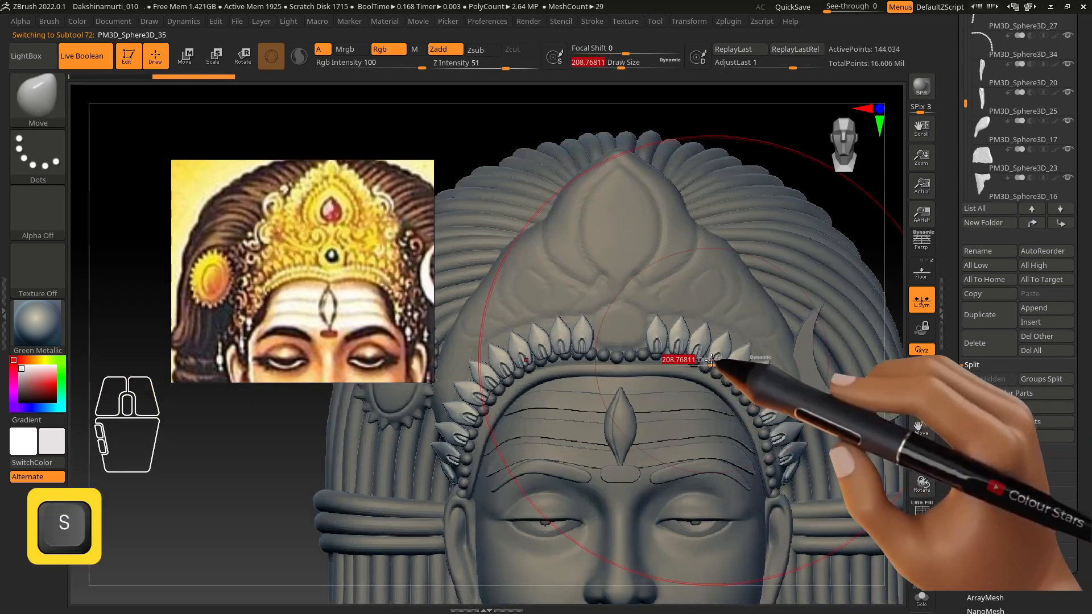
mouse_move(710, 364)
right_down()
mouse_move(737, 330)
mouse_move(765, 320)
right_up()
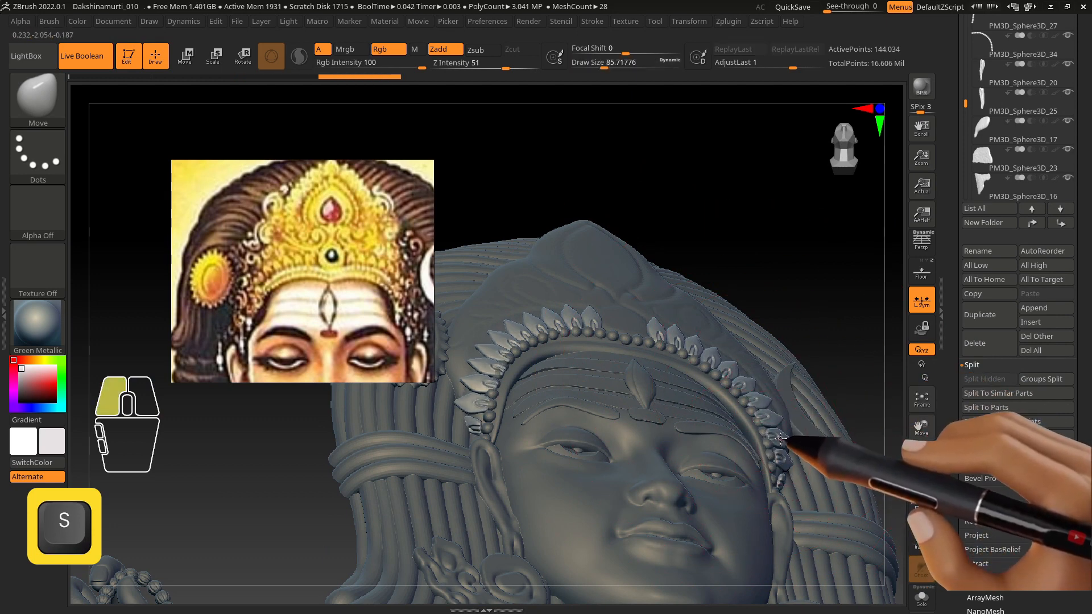
right_drag(759, 402, 727, 371)
Step: Refine the petal row's fit along the upper and side arc with the Move brush at draw size about 89
key(s)
drag(725, 368, 728, 368)
right_drag(708, 392, 735, 344)
drag(712, 388, 720, 381)
right_drag(719, 433, 725, 394)
key(s)
drag(753, 421, 747, 420)
right_drag(745, 421, 757, 441)
drag(767, 456, 769, 456)
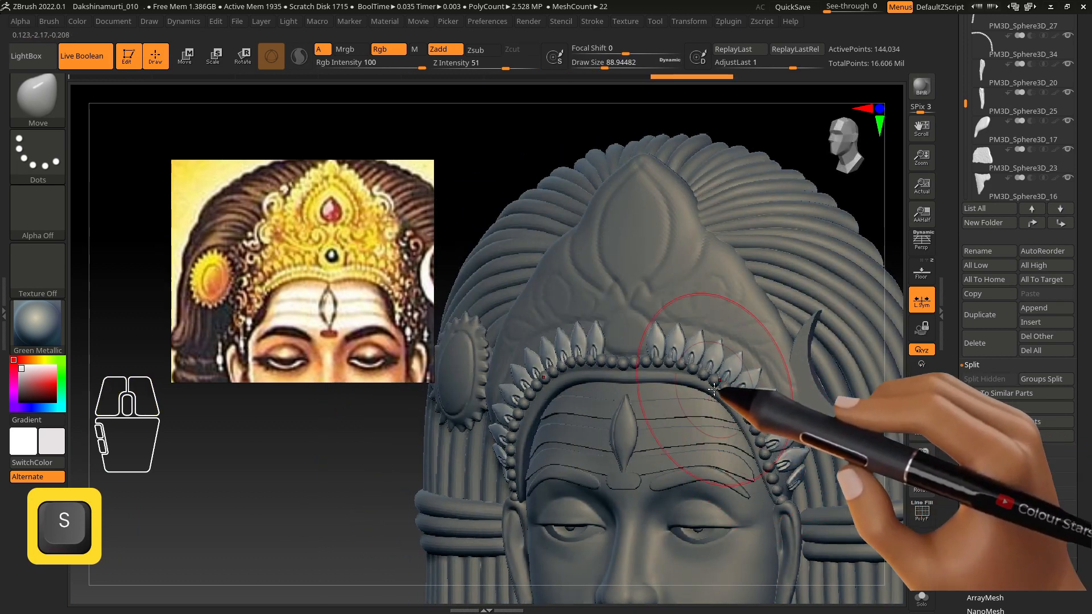
shift+right_drag(713, 390, 766, 379)
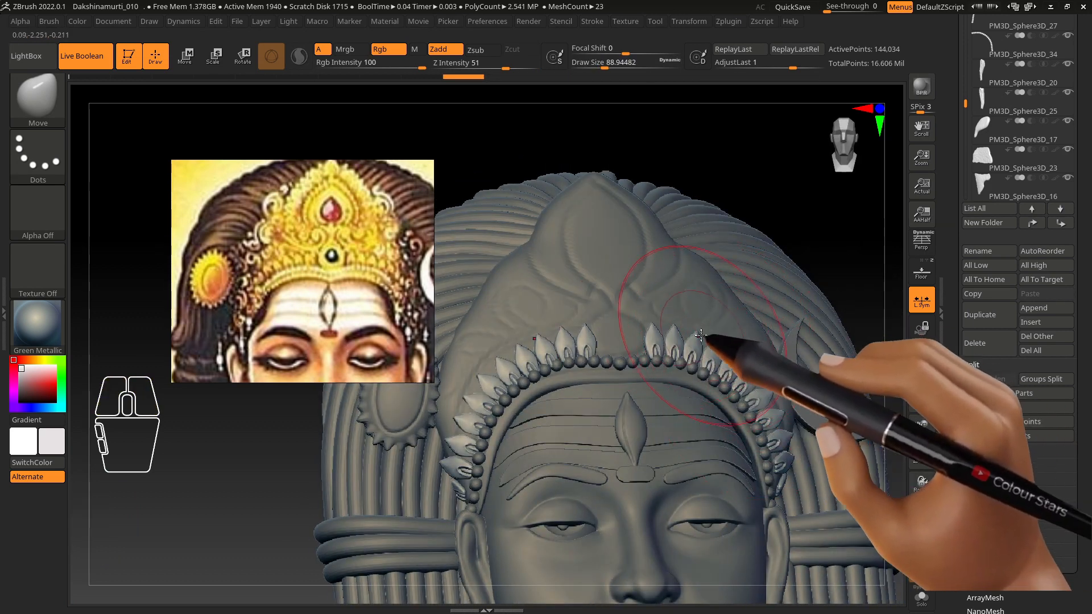
mouse_move(700, 334)
shift+right_down()
mouse_move(623, 322)
mouse_move(586, 256)
shift+right_up()
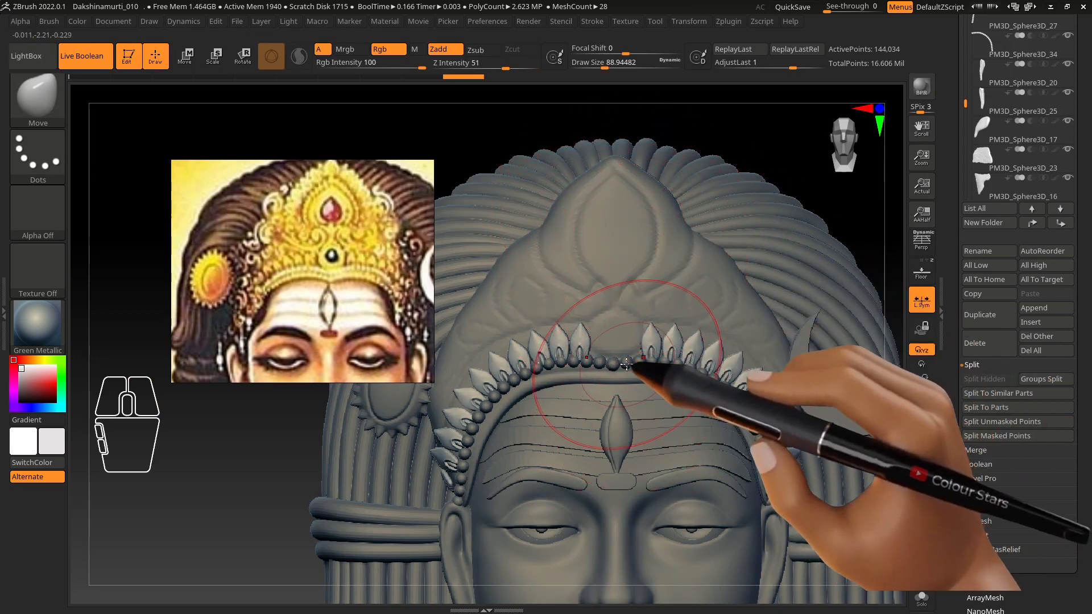
key(s)
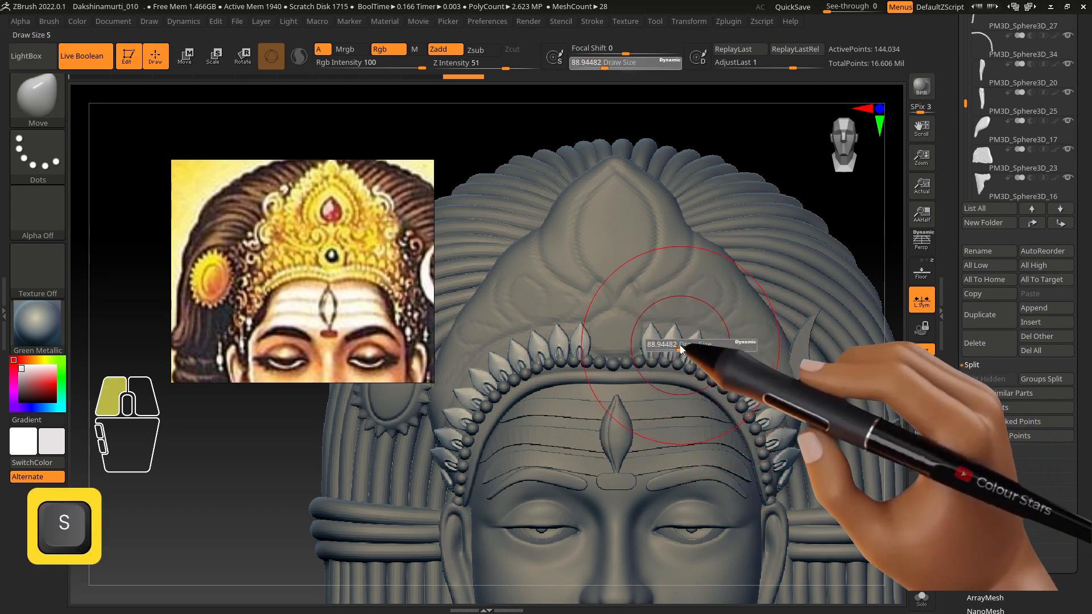
Step: Reshape the petals along the right half of the crown's rim with the Move brush at a draw size of about 83
right_drag(664, 311, 654, 358)
key(s)
drag(649, 359, 636, 360)
alt+right_drag(648, 353, 644, 340)
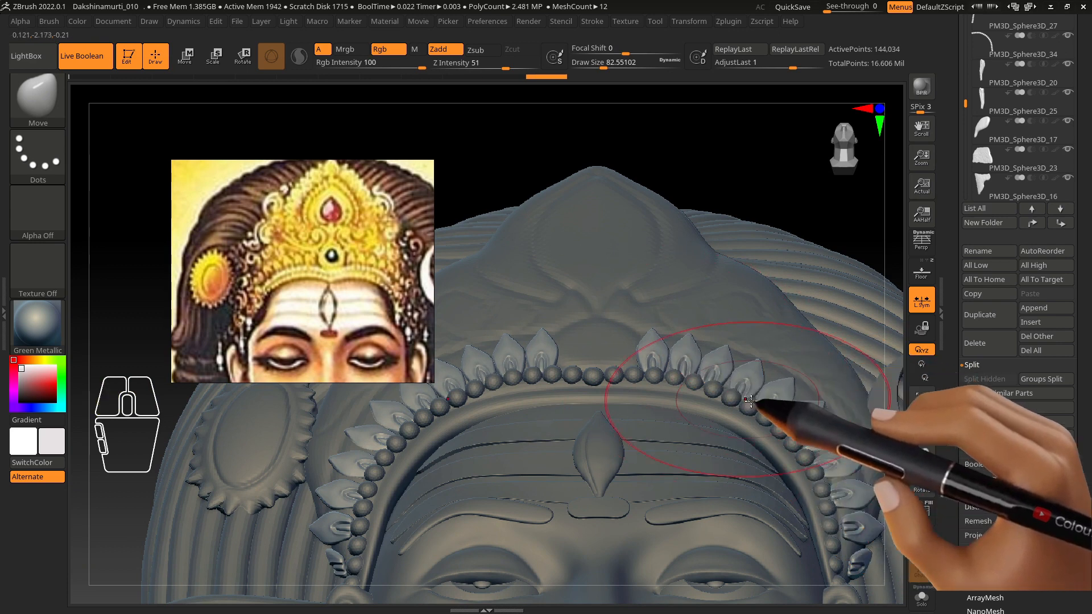
drag(750, 401, 752, 399)
right_drag(752, 401, 785, 439)
key(s)
drag(785, 439, 788, 444)
right_drag(788, 445, 794, 478)
drag(793, 483, 795, 484)
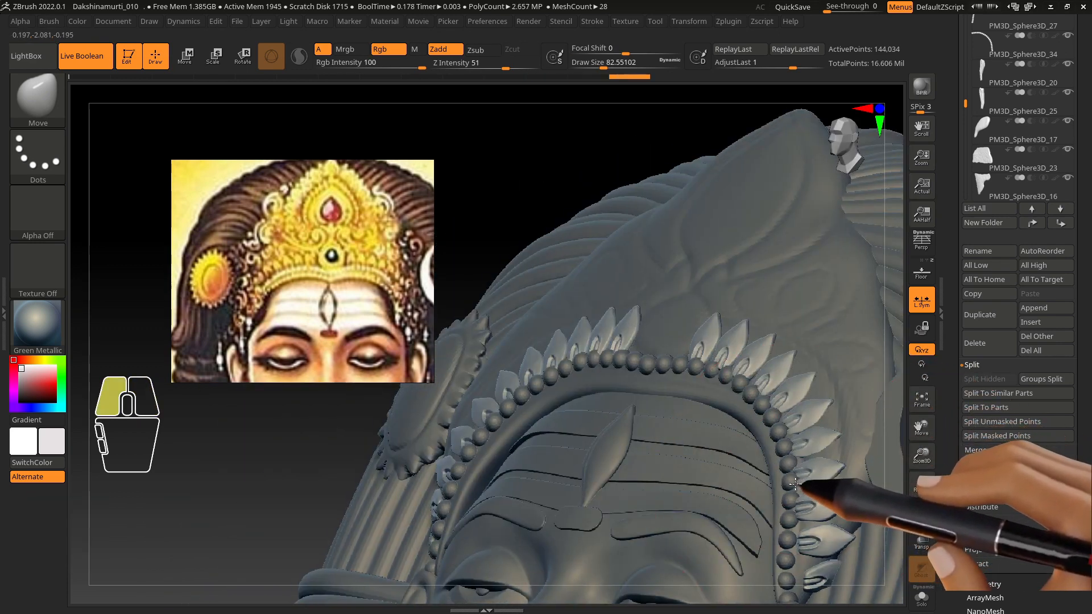
Step: Adjust the lowest petals beside the right temple with the Move brush, reducing the draw size to about 32 and 23
shift+right_drag(802, 554, 830, 525)
key(s)
click(809, 548)
key(s)
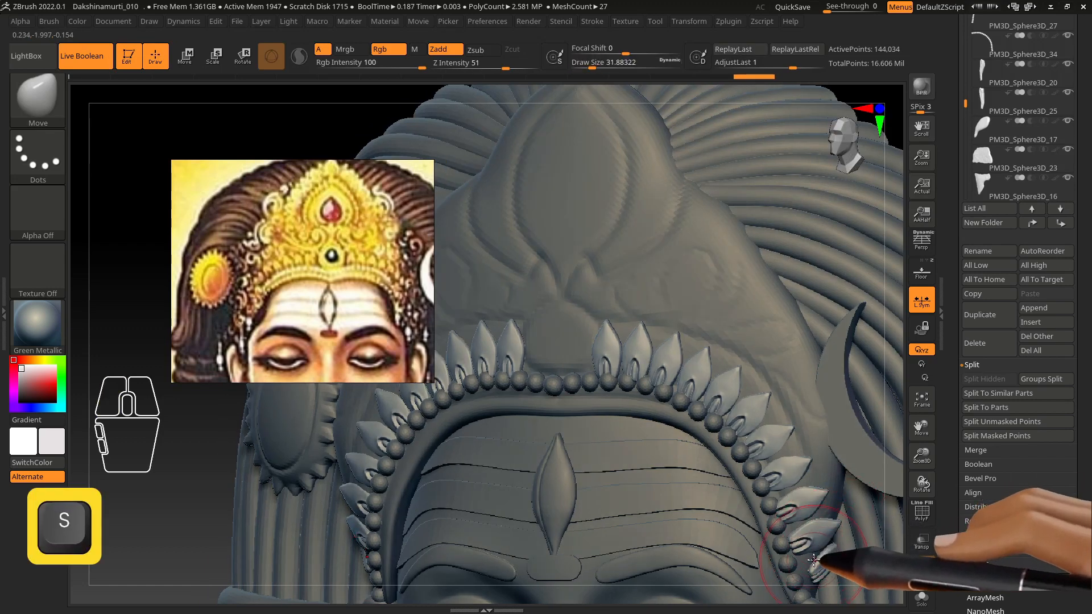
mouse_move(813, 560)
shift+right_down()
mouse_move(794, 544)
mouse_move(812, 536)
shift+right_up()
key(s)
click(816, 533)
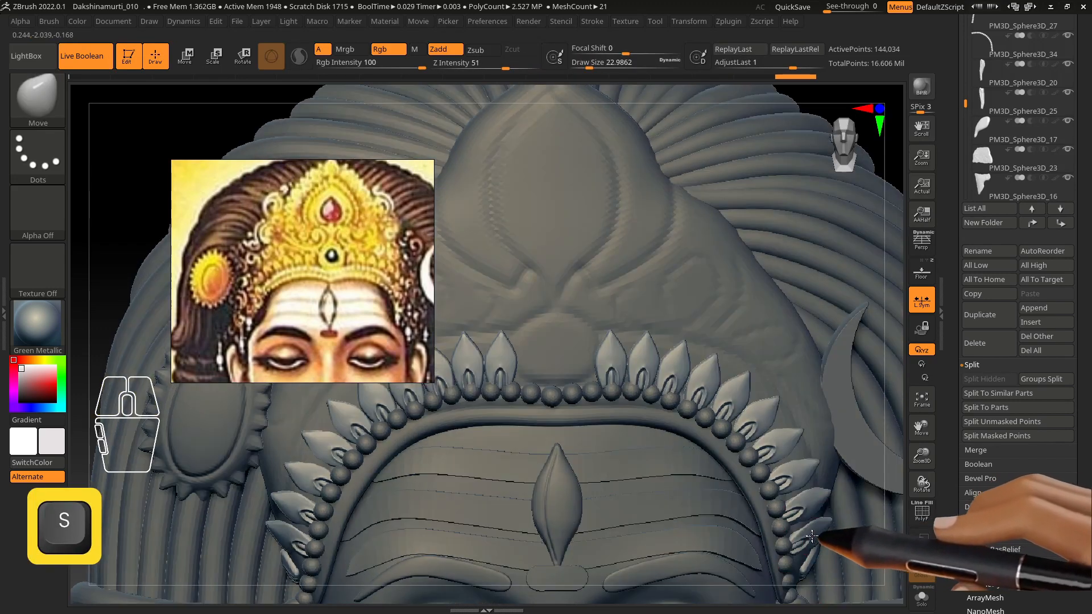
Step: Reposition the lowest right petals against the bead row with the Move brush, raising the draw size to about 45
drag(799, 545, 792, 553)
key(s)
click(818, 521)
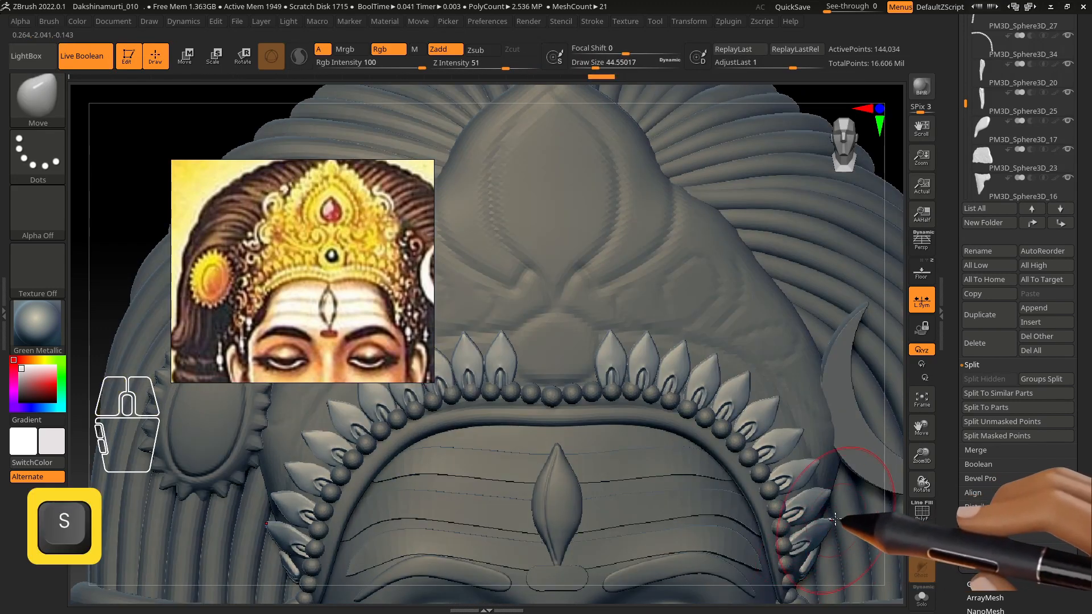
right_drag(823, 521, 810, 520)
drag(812, 521, 825, 528)
Step: Resize the Move brush and nudge the petals higher up the right curve slightly inward toward the beads
shift+right_drag(821, 516, 781, 463)
key(s)
click(805, 501)
drag(780, 464, 772, 465)
mouse_move(762, 453)
alt+right_down()
mouse_move(697, 323)
mouse_move(703, 455)
alt+right_up()
shift+right_drag(703, 455, 707, 487)
Step: Select the right bead row PM3D_Sphere3D_34 on the crown's rim and set the Move brush draw size to about 113
alt+right_drag(686, 349, 636, 228)
alt+click(671, 438)
alt+click(660, 316)
mouse_move(658, 313)
alt+right_down()
mouse_move(690, 341)
mouse_move(666, 316)
alt+right_up()
key(s)
alt+click(656, 319)
drag(652, 323, 670, 325)
key(s)
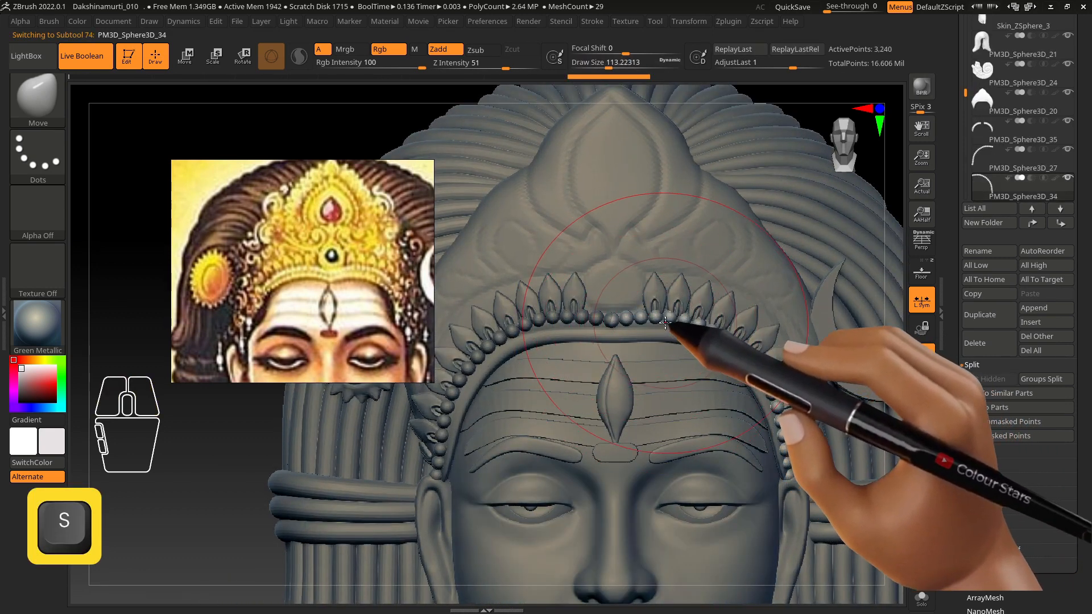
Step: Solo the right bead row and display its polygroup wireframe
click(921, 596)
alt+right_drag(652, 358, 657, 435)
ctrl+shift+click(572, 324)
alt+right_drag(573, 325, 614, 376)
click(922, 513)
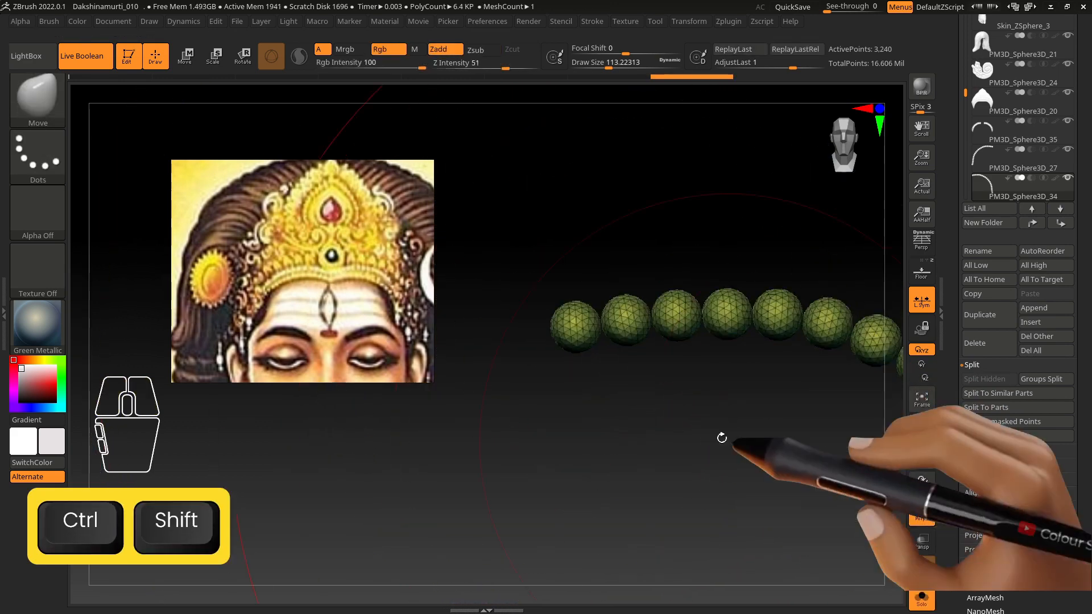
alt+right_drag(718, 267, 736, 310)
Step: Assign a separate polygroup to each bead with Auto Groups
drag(1084, 401, 1078, 310)
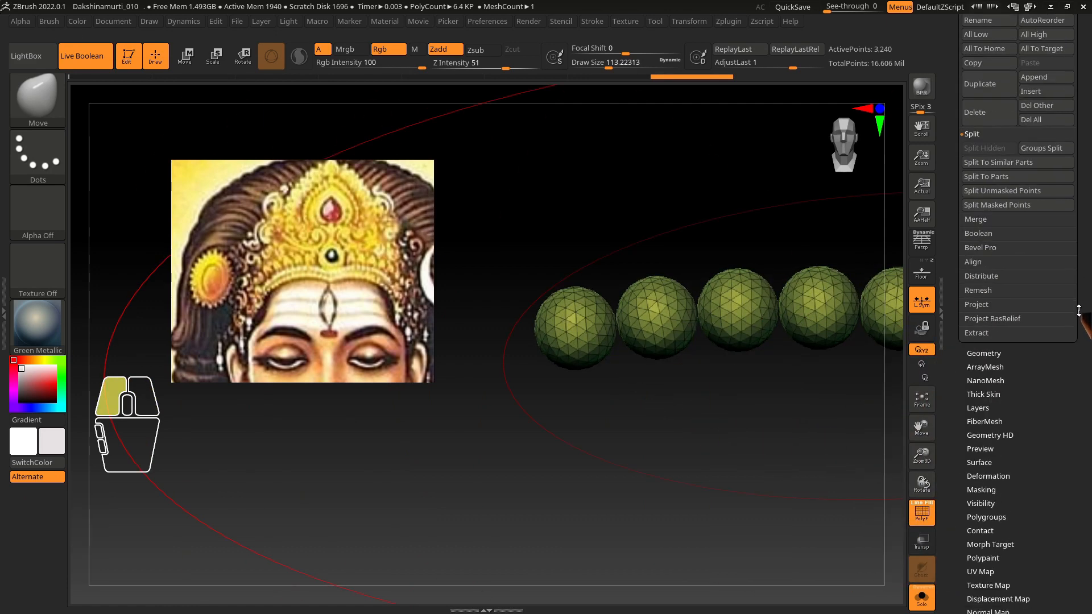
click(983, 348)
click(985, 271)
click(982, 231)
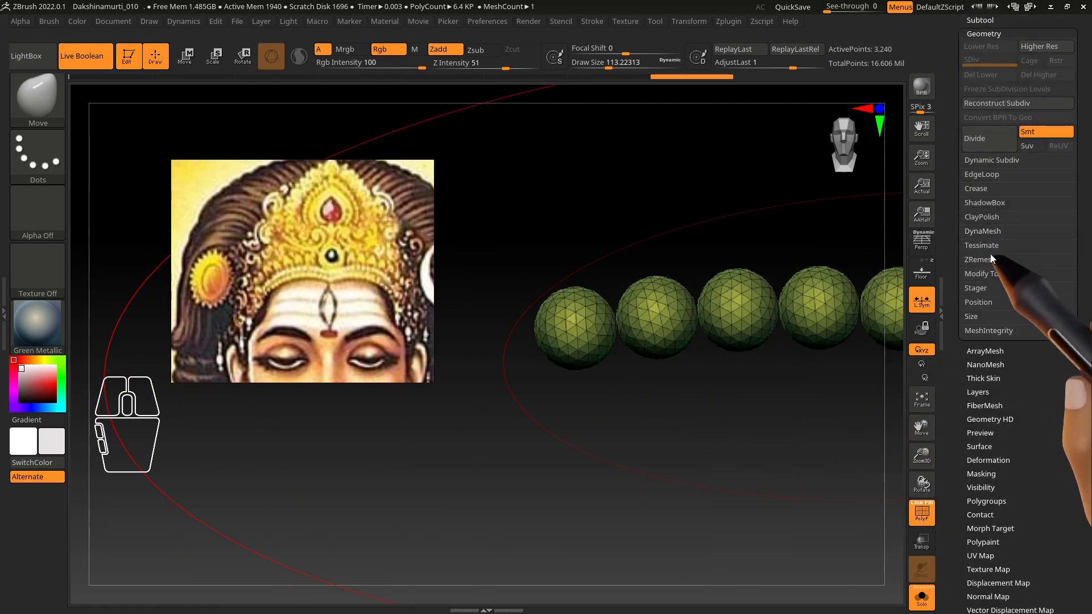
drag(1065, 470, 1065, 449)
click(981, 481)
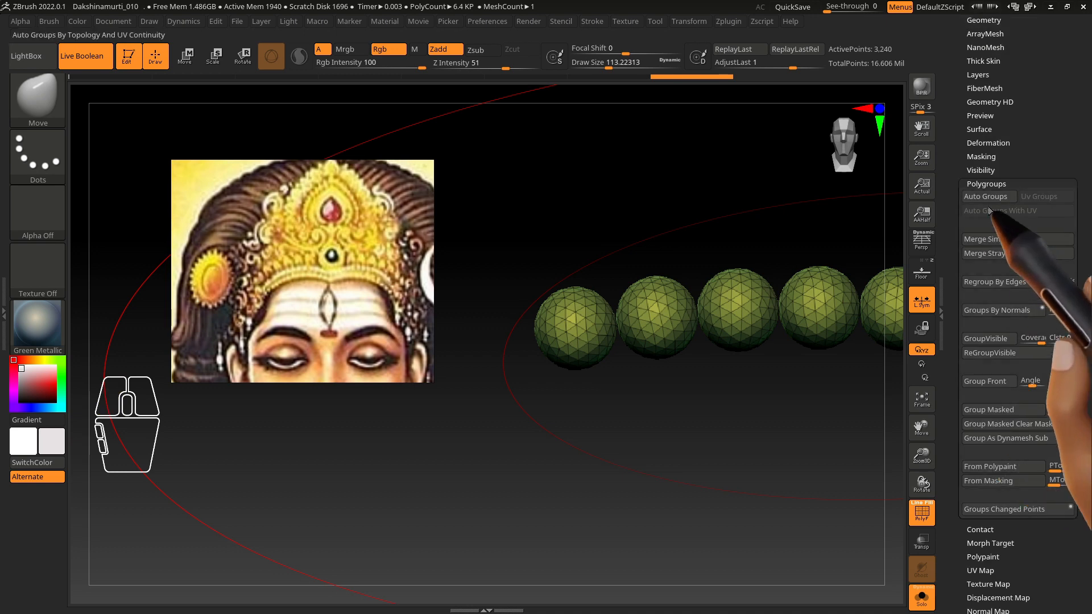
click(984, 196)
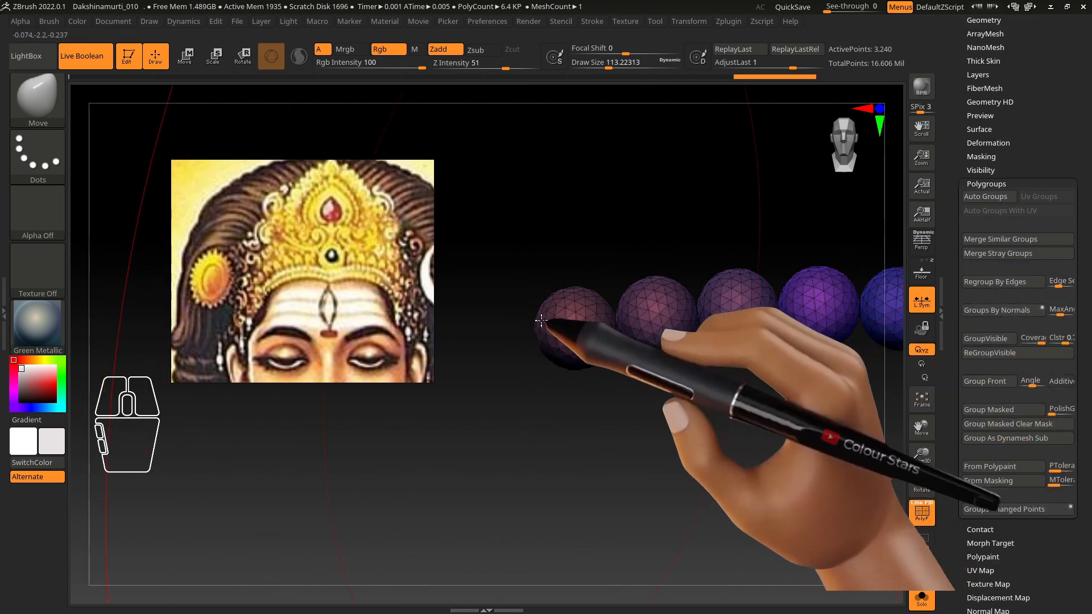
Step: Isolate the bead at the crown's centre and split the hidden beads into their own subtool
key(ctrl+shift)
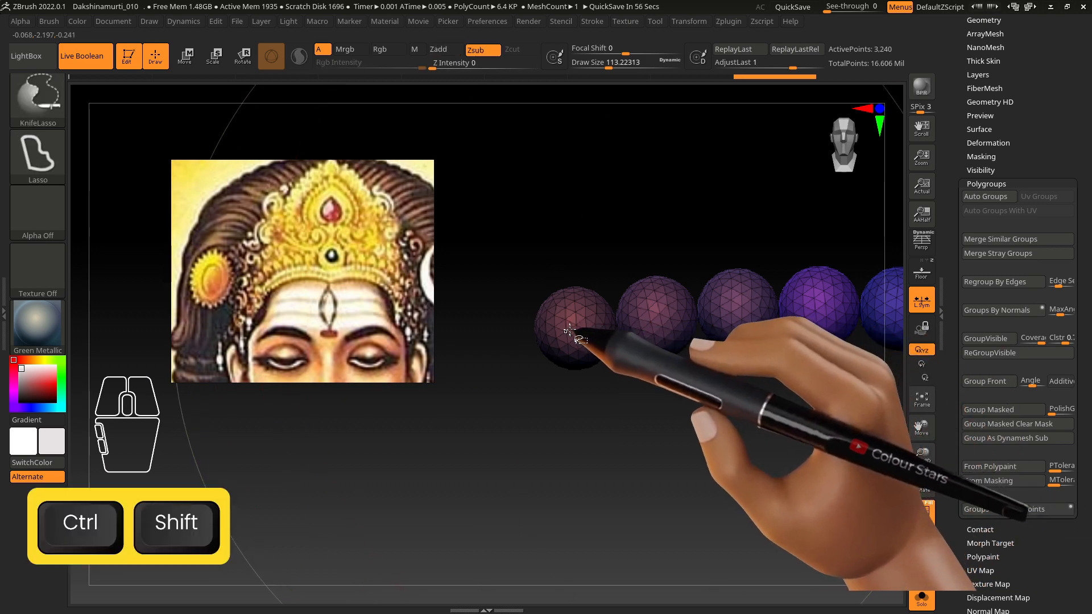
ctrl+shift+click(575, 327)
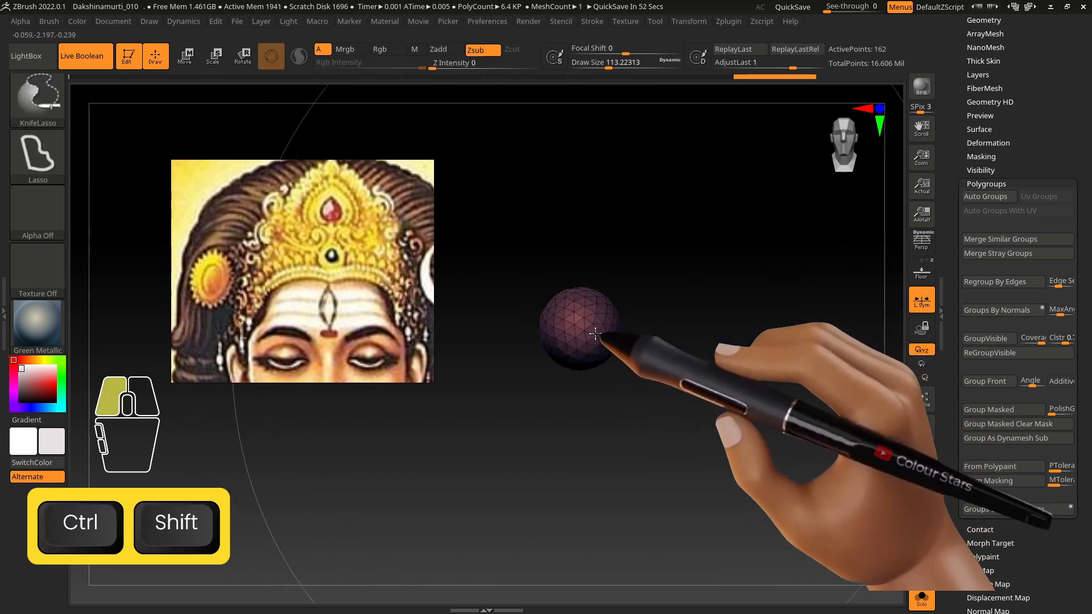
ctrl+shift+click(589, 421)
ctrl+shift+click(589, 422)
ctrl+shift+click(579, 354)
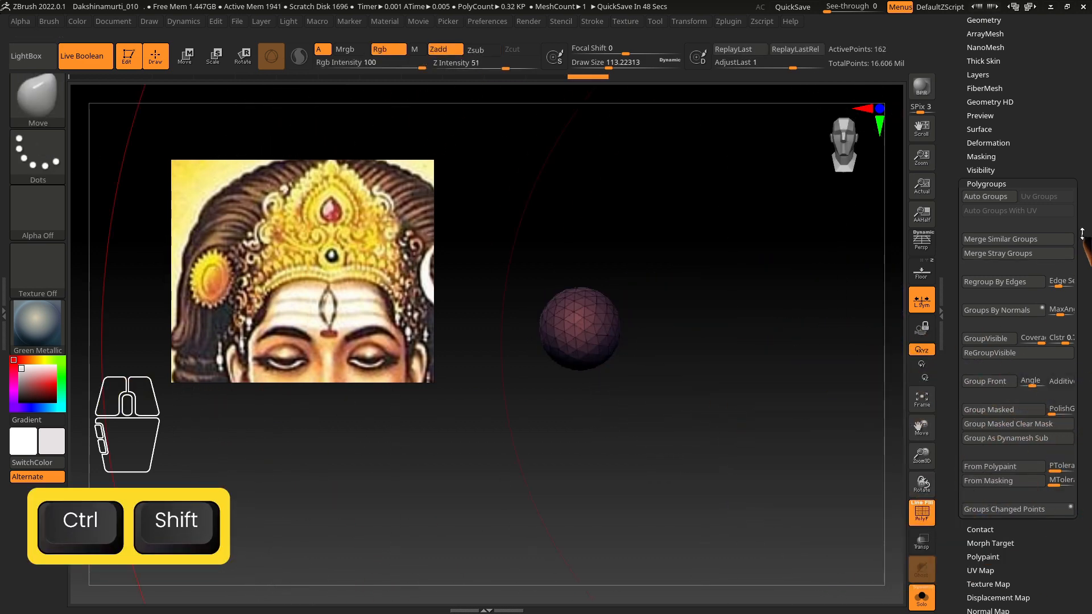
drag(987, 25, 987, 158)
click(980, 139)
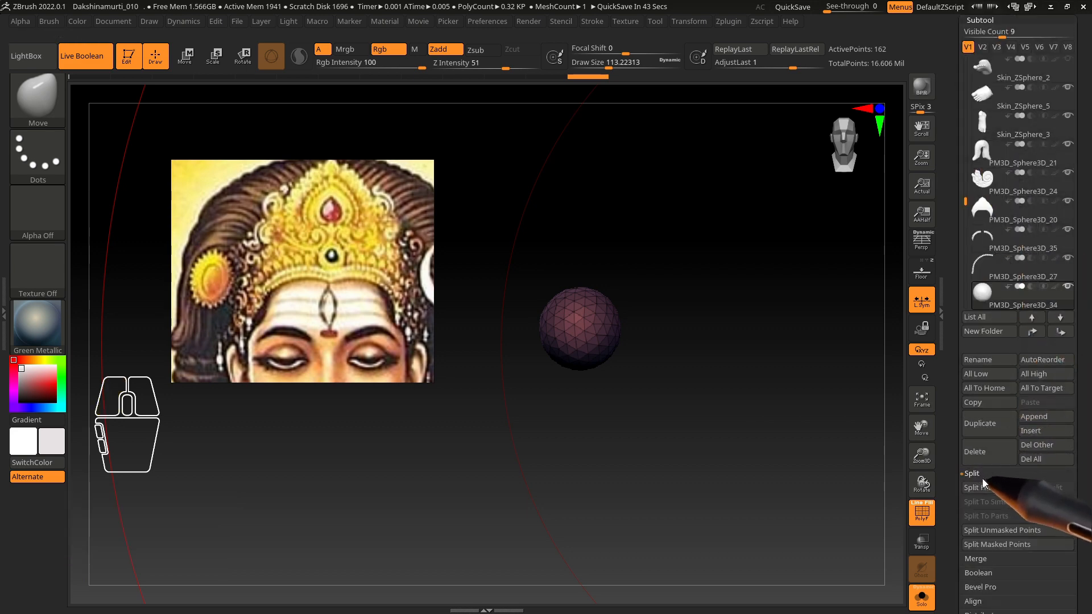
click(721, 434)
Step: Show the whole figure again, move the split-off bead clear of the crown and delete its subtool
alt+right_drag(624, 200, 638, 361)
key(w)
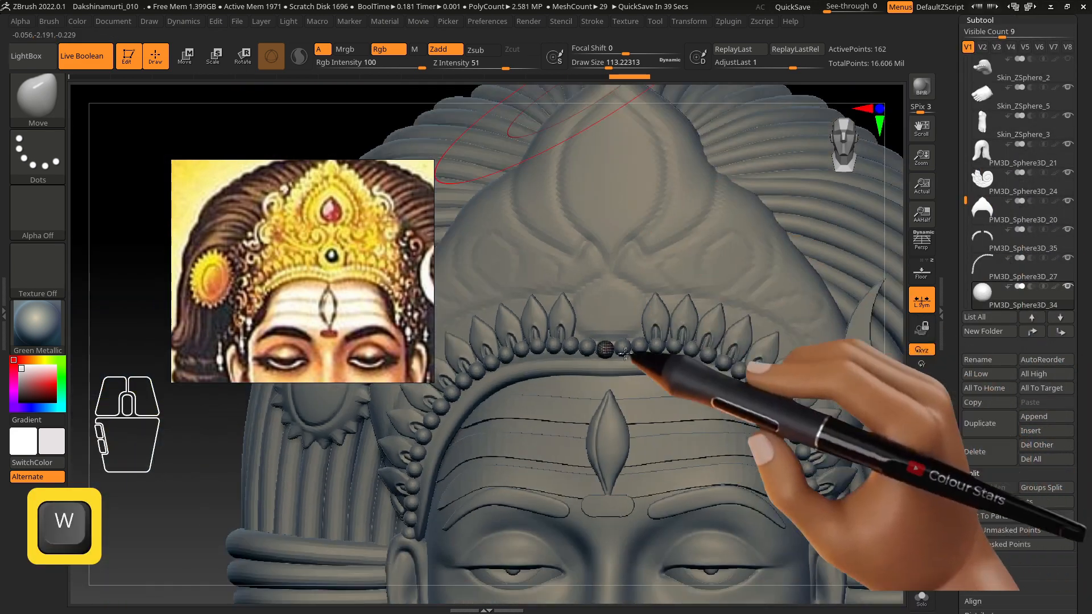
click(696, 350)
drag(654, 303, 229, 402)
scroll(1007, 341, down, 10)
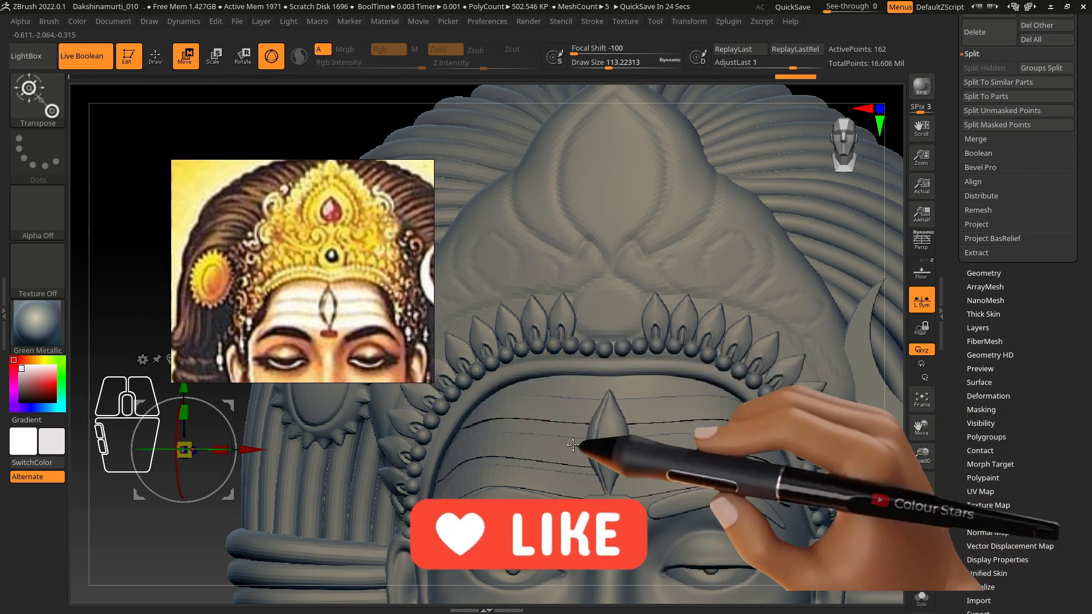
scroll(1012, 227, up, 5)
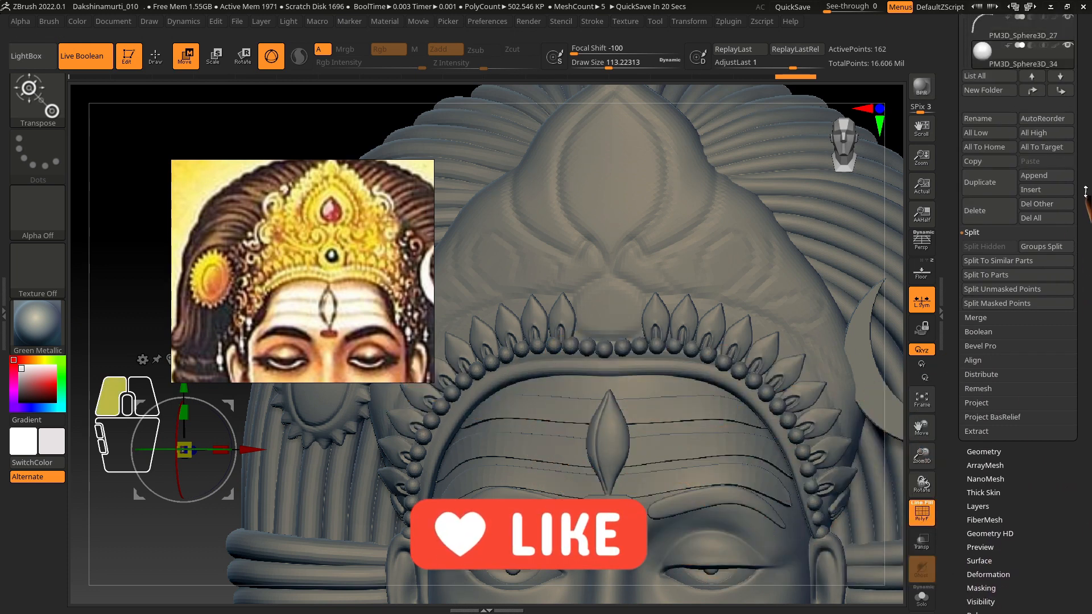
click(990, 254)
click(875, 279)
Step: Return to sculpting on the remaining right bead row and set the Move brush draw size to about 140
key(q)
shift+right_drag(621, 348, 632, 348)
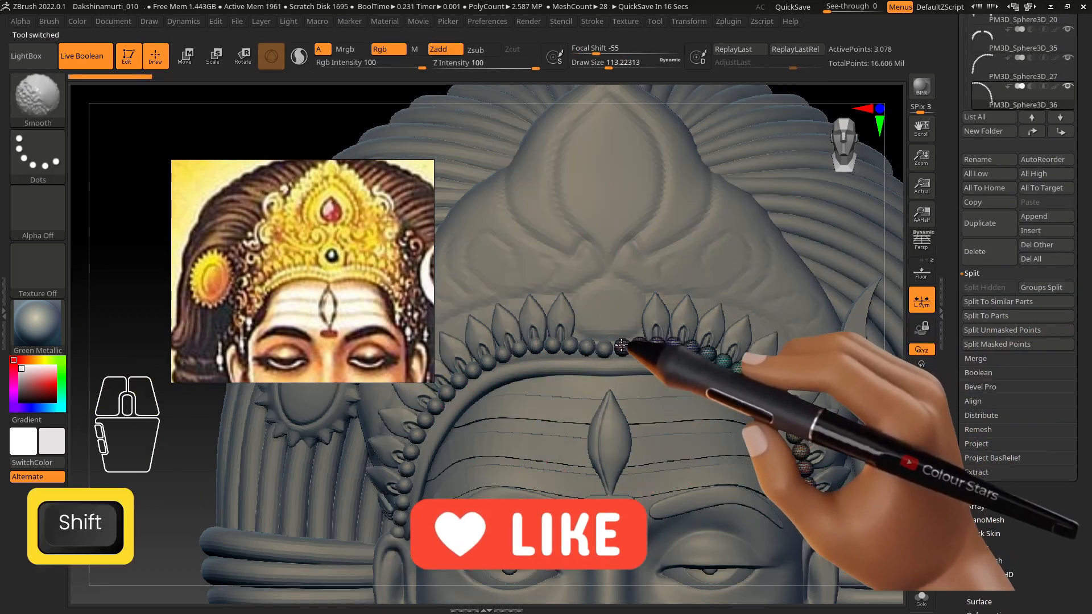
key(s)
click(621, 346)
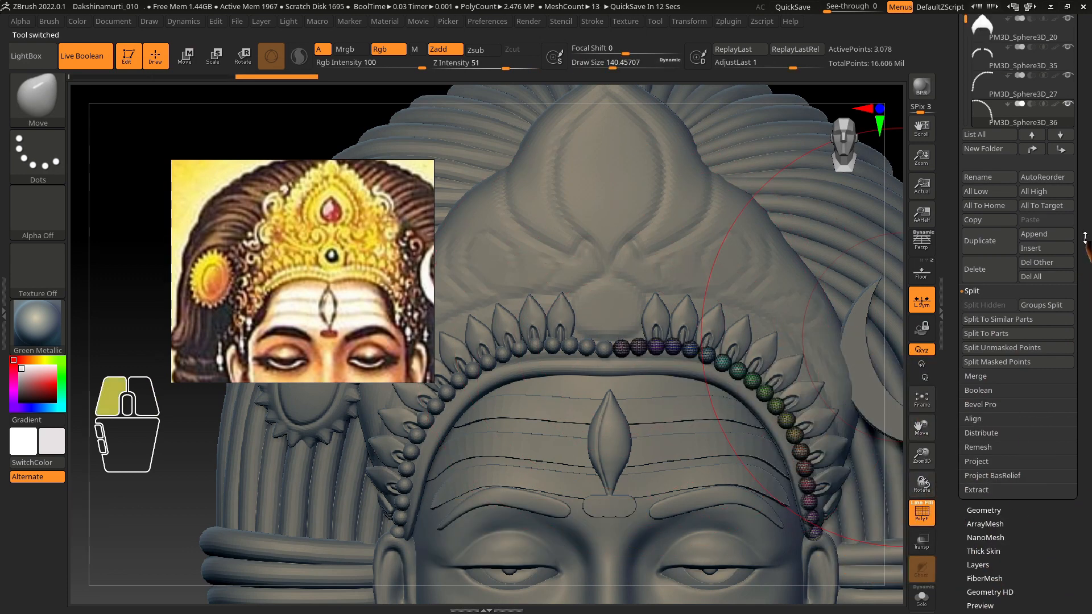
Step: Merge the left bead row PM3D_Sphere3D_27 down with the right bead row PM3D_Sphere3D_36
click(988, 178)
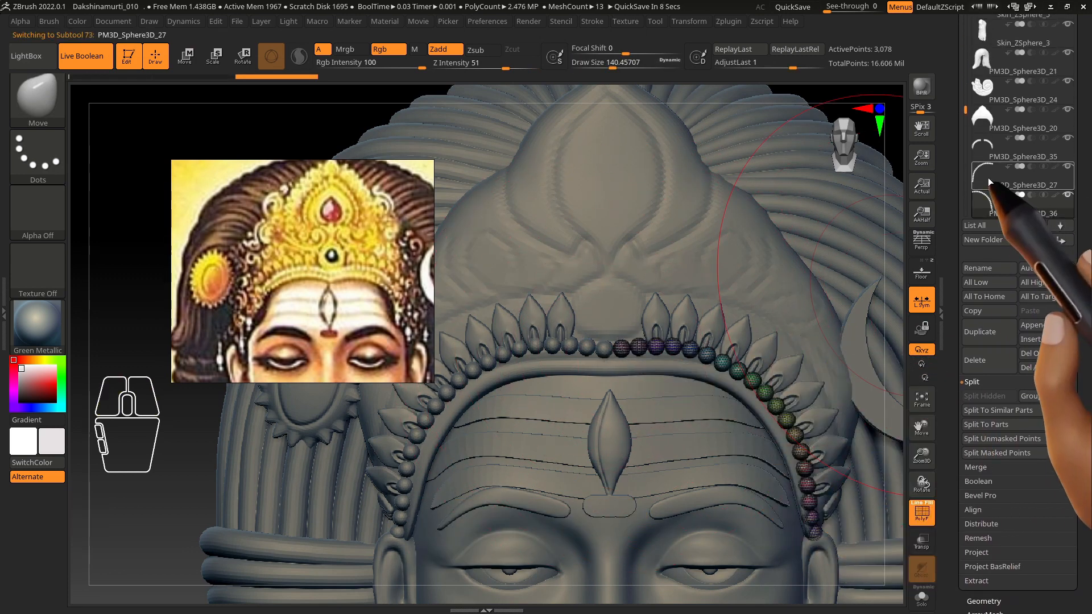
click(992, 342)
click(985, 410)
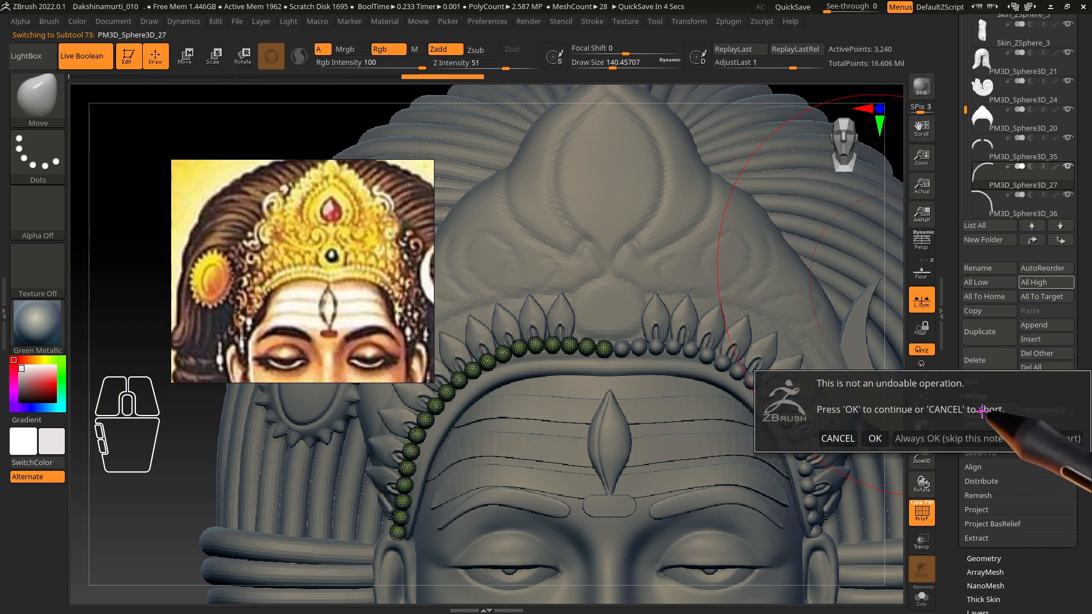
click(829, 439)
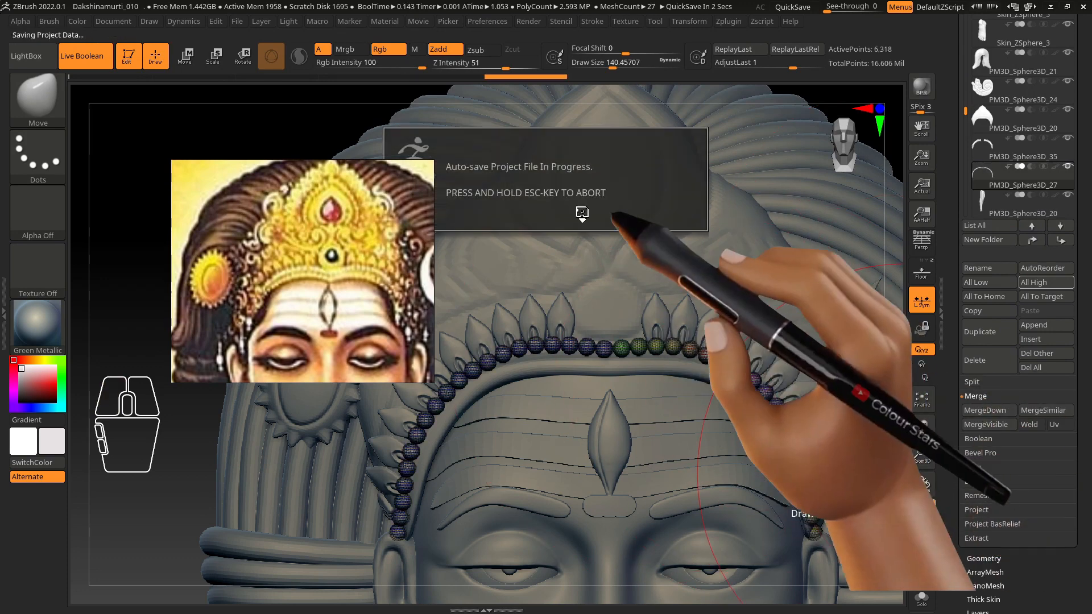
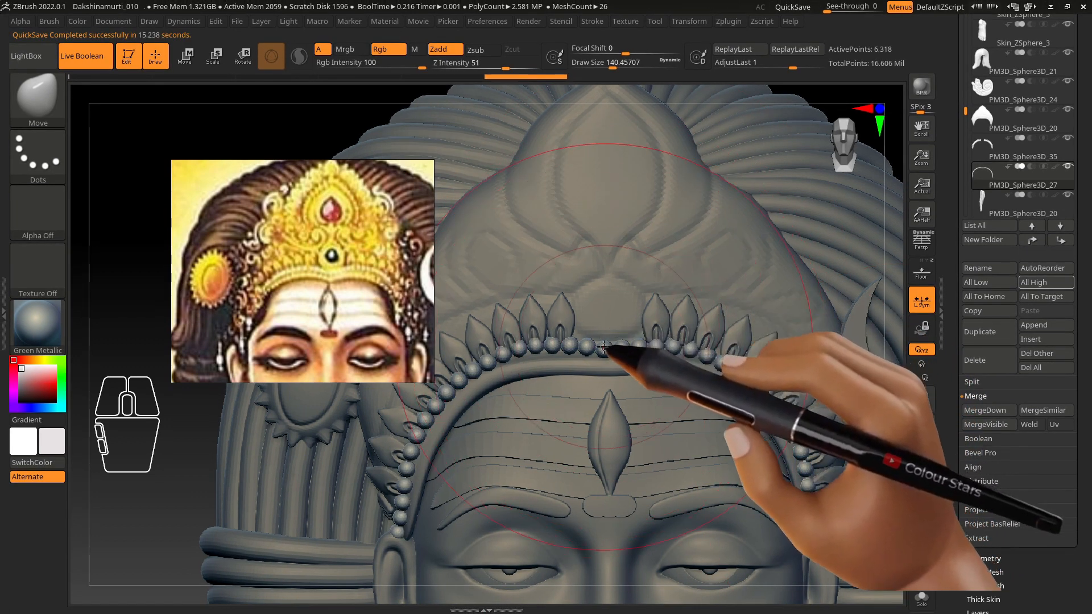
Step: Turn on symmetry and shift the beads at the crown's centre with the Move brush to even out their spacing
key(x)
right_drag(648, 304, 621, 348)
drag(610, 348, 640, 346)
key(s)
right_drag(689, 370, 732, 384)
Step: Select the crown and adjust its lower rim beside the beads with the Move brush at draw sizes of about 59 and 42
alt+click(762, 393)
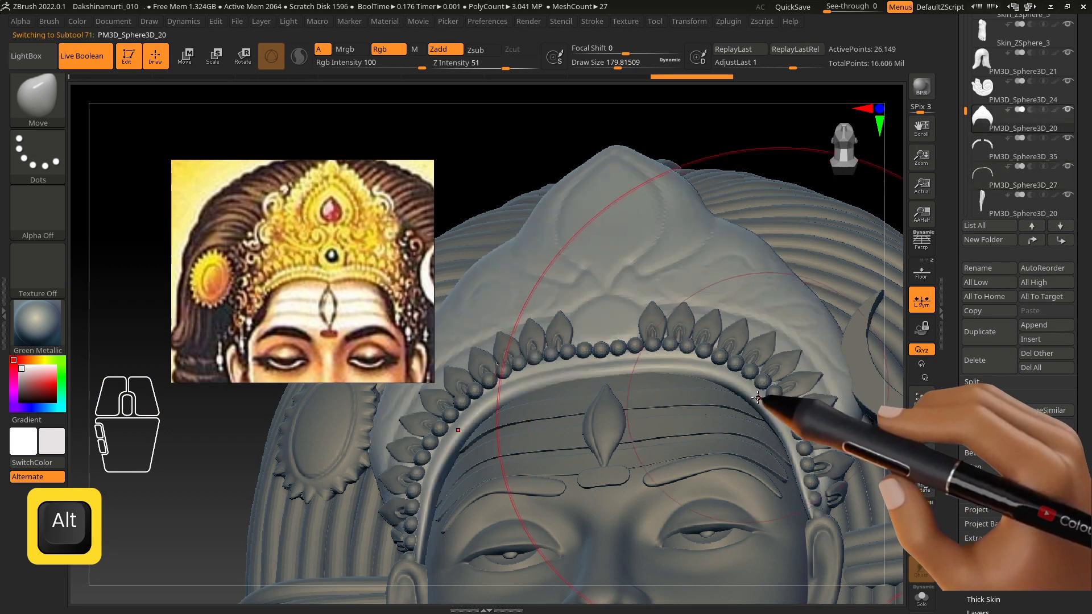
key(s)
right_drag(769, 424, 781, 421)
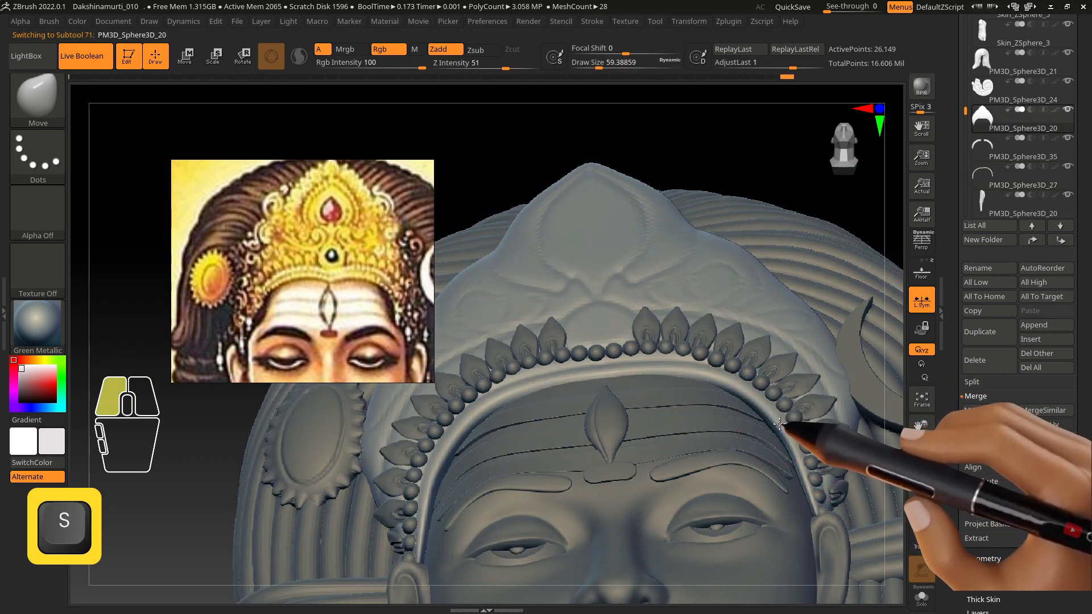
drag(775, 424, 772, 426)
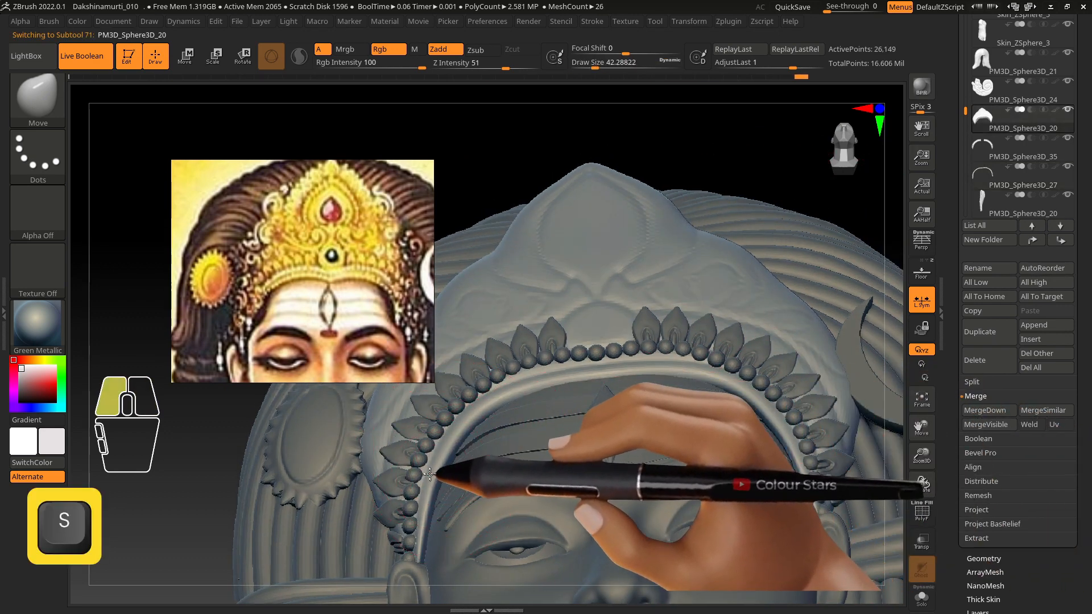
Step: Form a small point at the centre of the crown's lower rim with the Move brush, undoing the unwanted stroke
alt+right_drag(617, 414, 626, 391)
key(s)
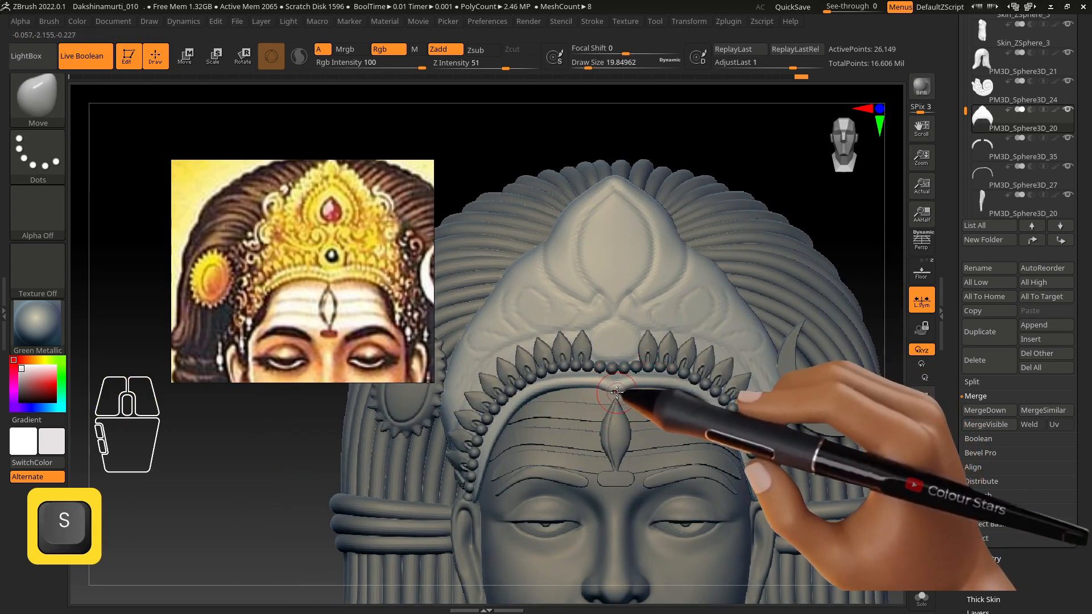
key(ctrl+z)
key(s)
key(s)
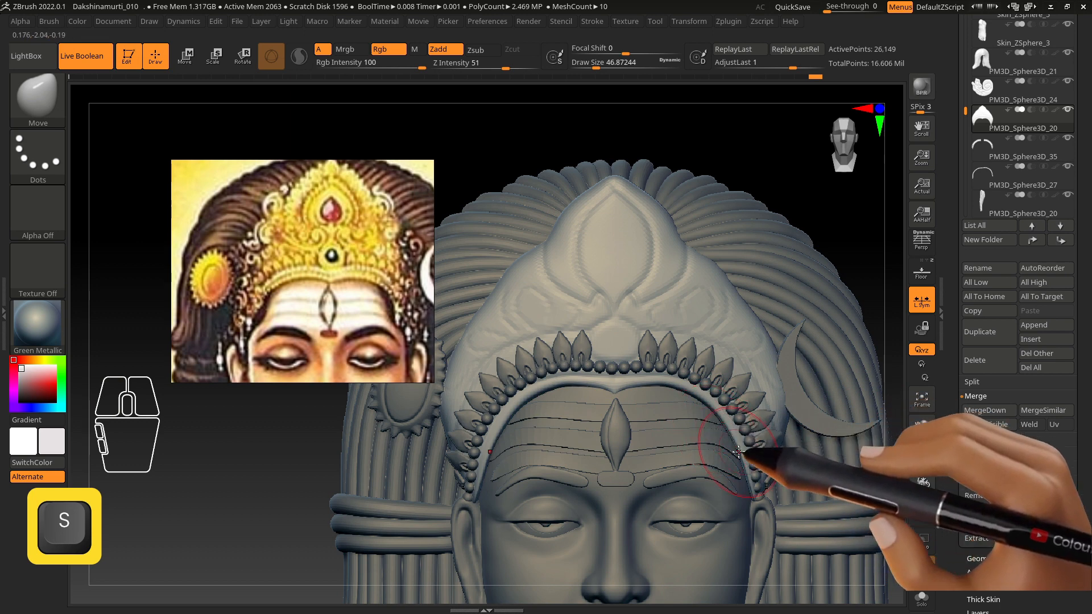
Step: Refine the crown's lower rim near the temples symmetrically, reducing the Move brush draw size to about 30
right_drag(738, 452, 722, 455)
drag(729, 453, 721, 452)
key(s)
drag(715, 445, 717, 447)
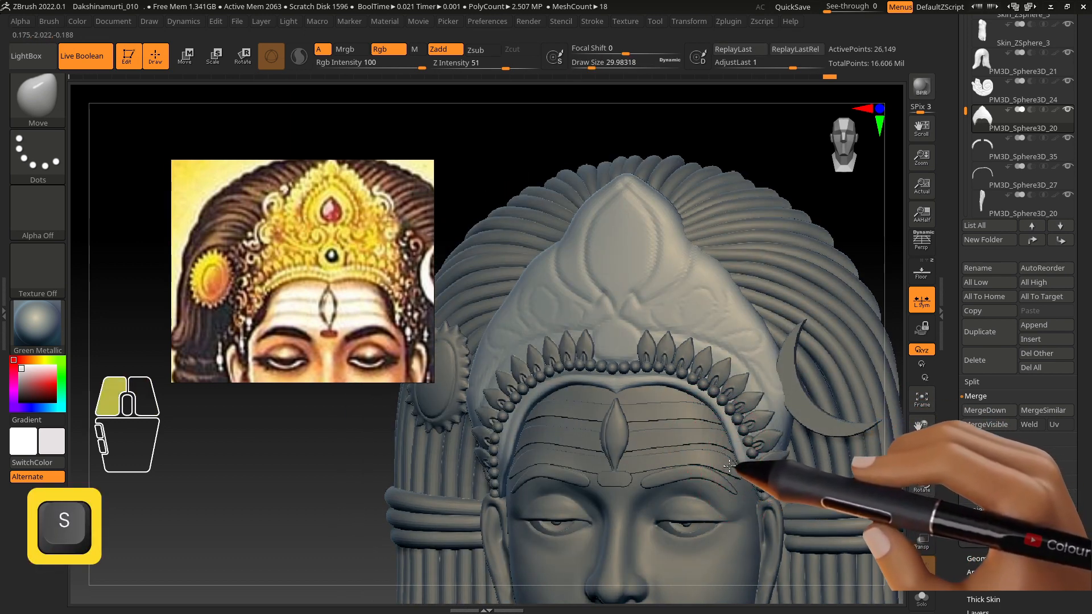
right_drag(733, 480, 636, 392)
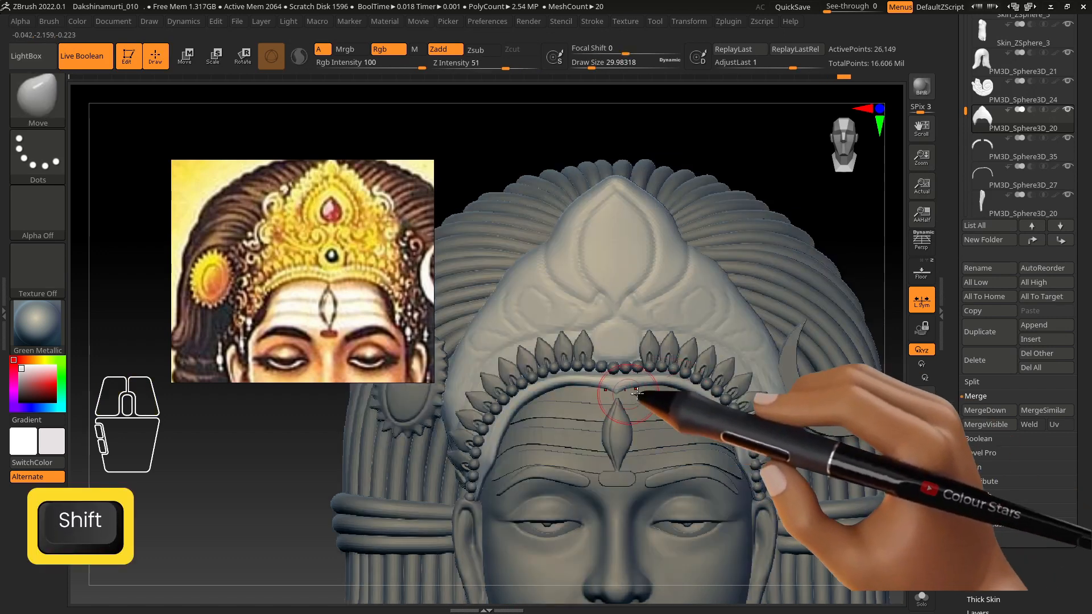
Step: Zoom in on the crown in the reference image, append a Sphere3D subtool and select it
mouse_move(719, 453)
alt+right_down()
mouse_move(707, 366)
mouse_move(677, 330)
alt+right_up()
scroll(346, 256, up, 2)
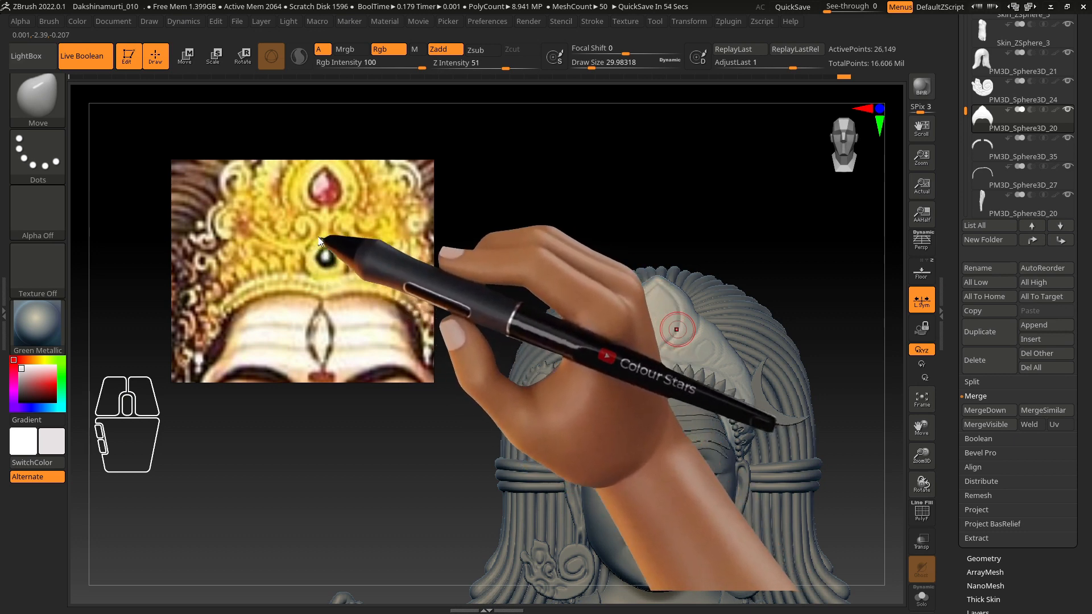
click(1030, 352)
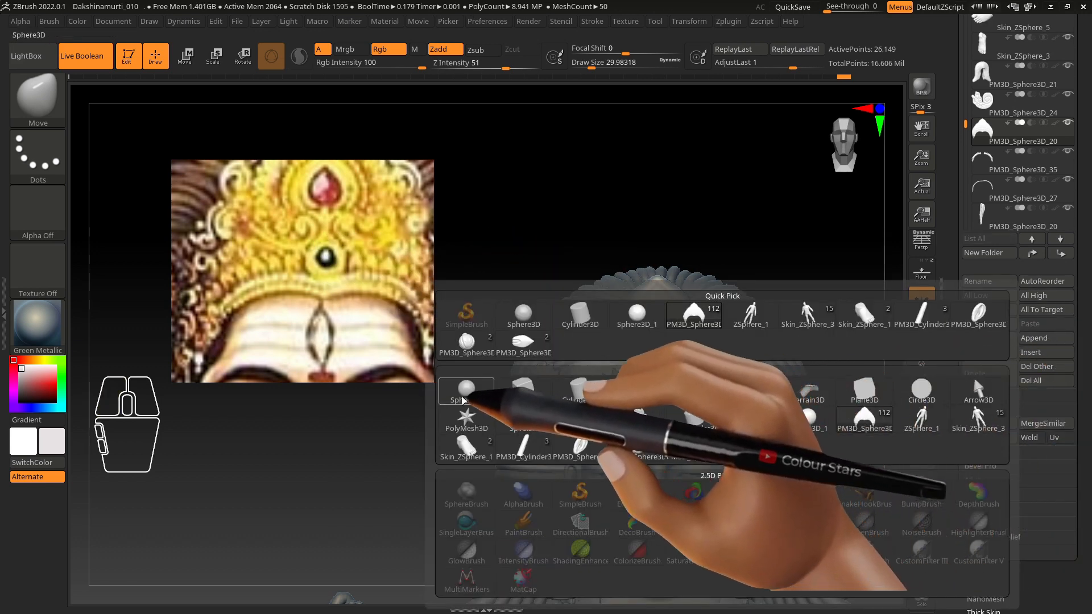
click(462, 401)
alt+right_drag(644, 326, 543, 181)
alt+right_drag(612, 302, 594, 263)
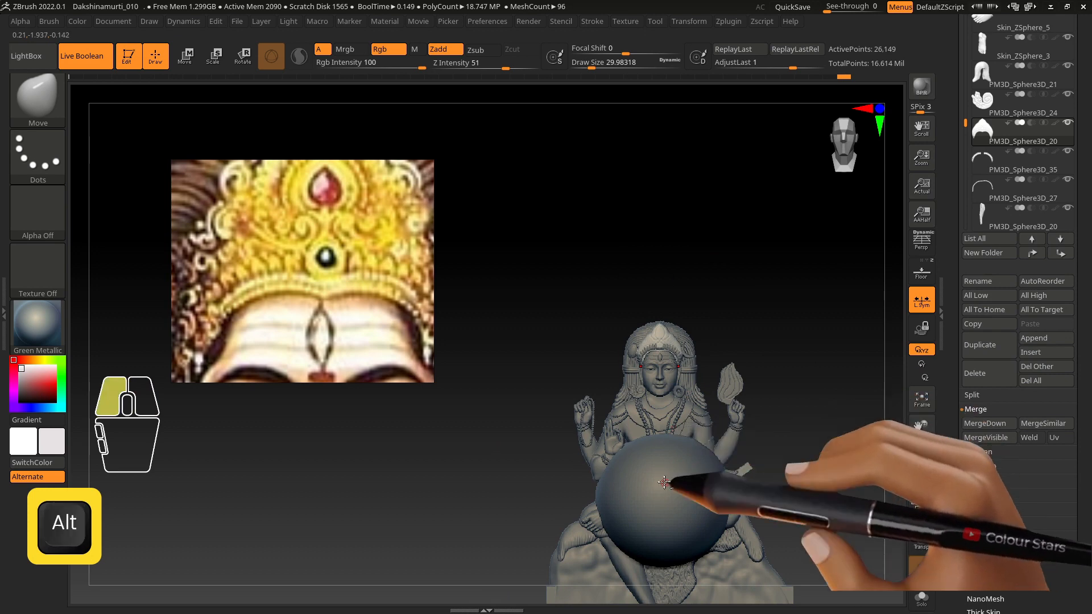
alt+click(664, 482)
Step: Move the new sphere up in front of the figure's head and scale it down to crown ornament size
key(w)
drag(663, 464, 650, 316)
right_drag(650, 316, 685, 316)
drag(695, 314, 739, 312)
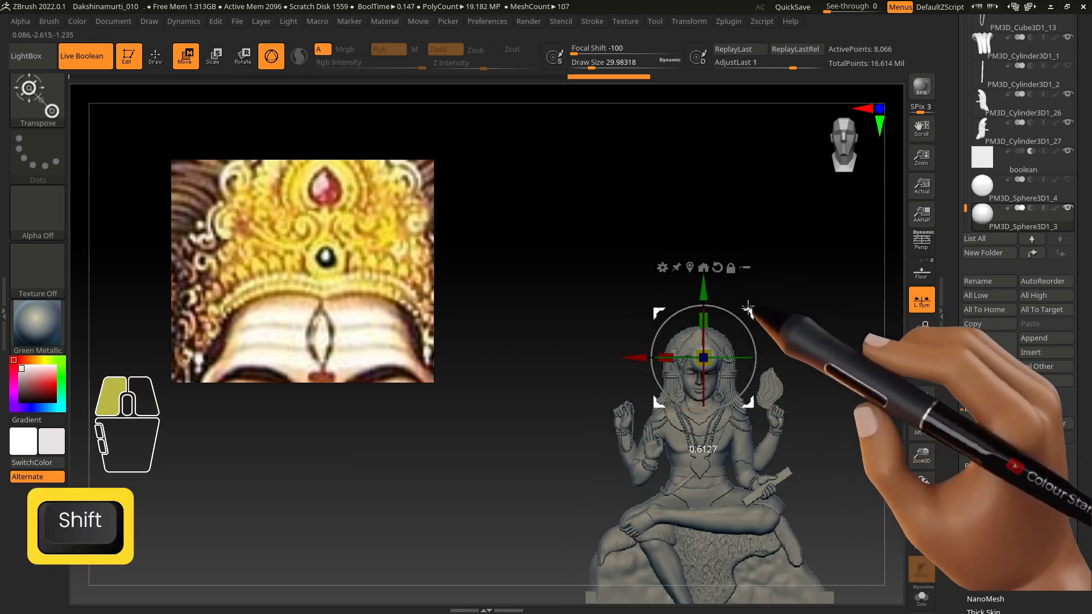
alt+right_drag(739, 312, 923, 506)
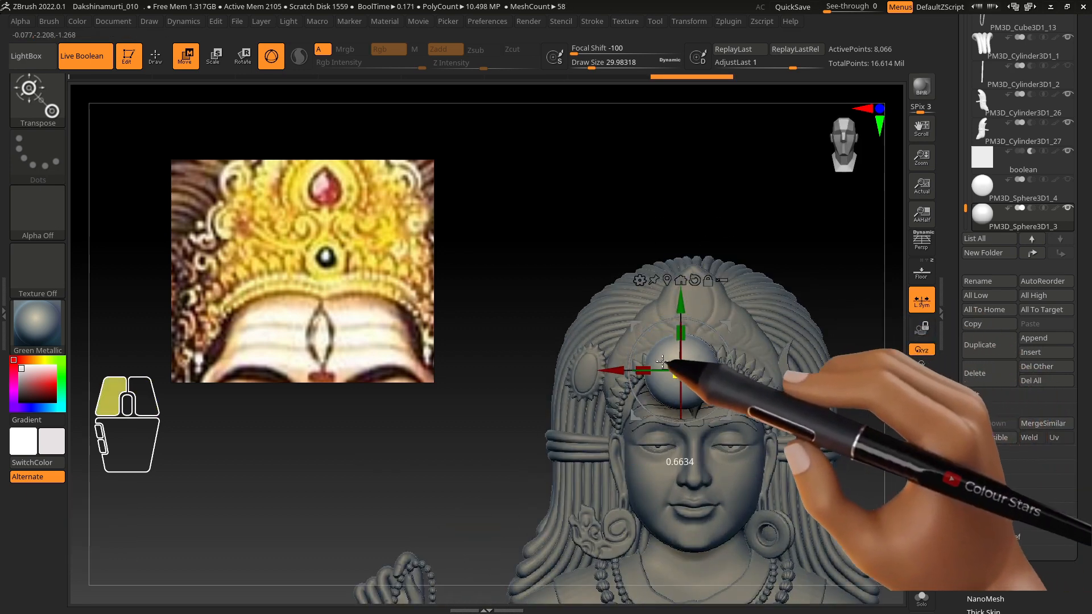
drag(663, 361, 651, 356)
drag(730, 327, 744, 311)
Step: Move the sphere back in depth onto the crown's lower centre above the forehead and reduce its size further
right_drag(723, 354, 760, 356)
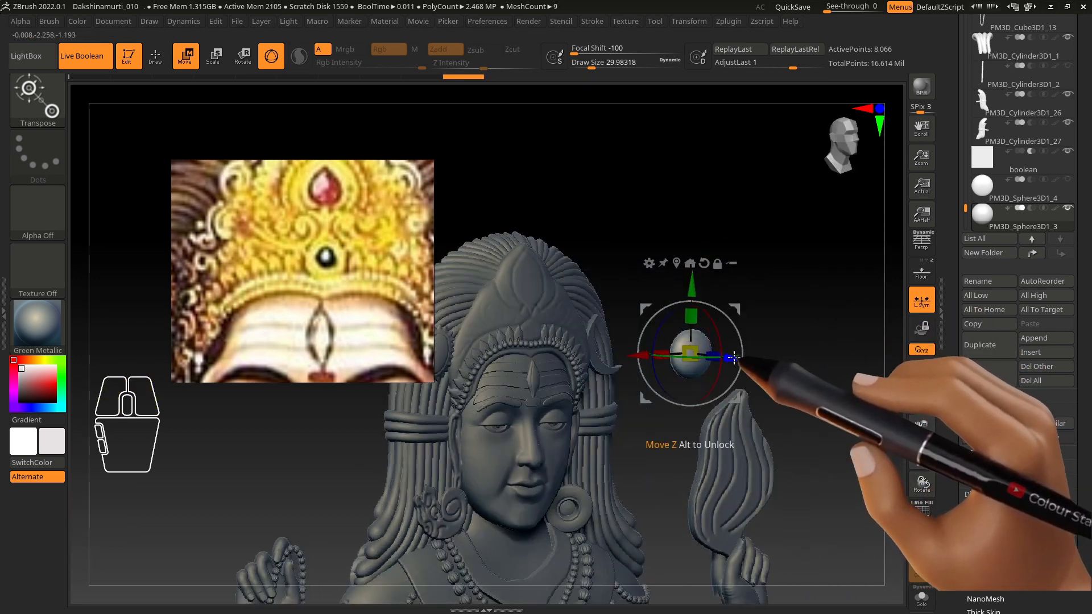
drag(734, 357, 572, 322)
right_drag(640, 362, 669, 460)
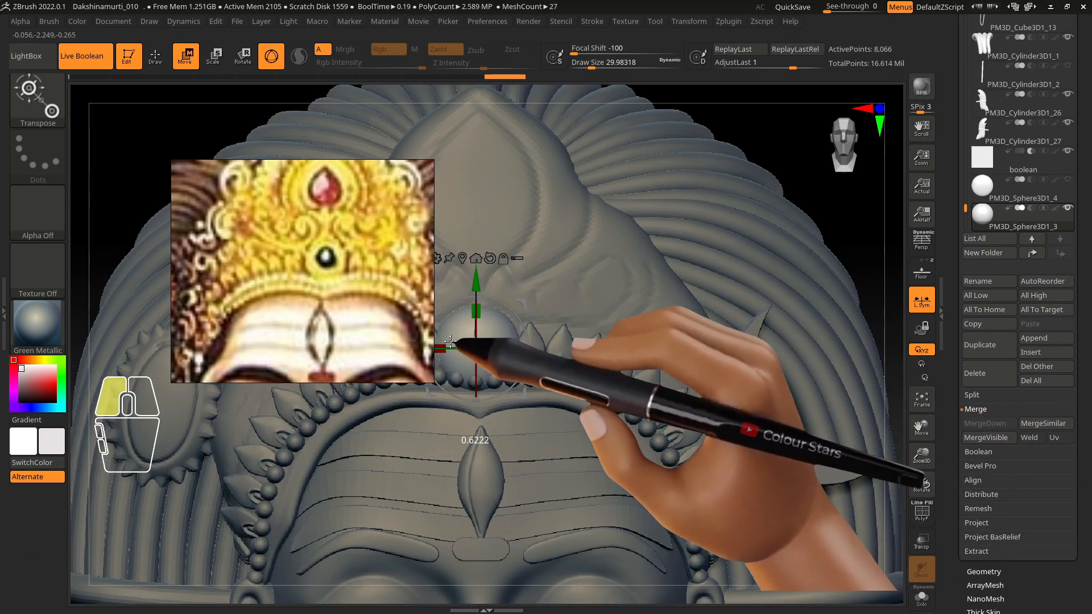
drag(519, 303, 523, 284)
Step: Clone the ornament sphere into a separate tool and switch to it
drag(1090, 271, 1084, 345)
drag(1082, 131, 1064, 236)
click(973, 96)
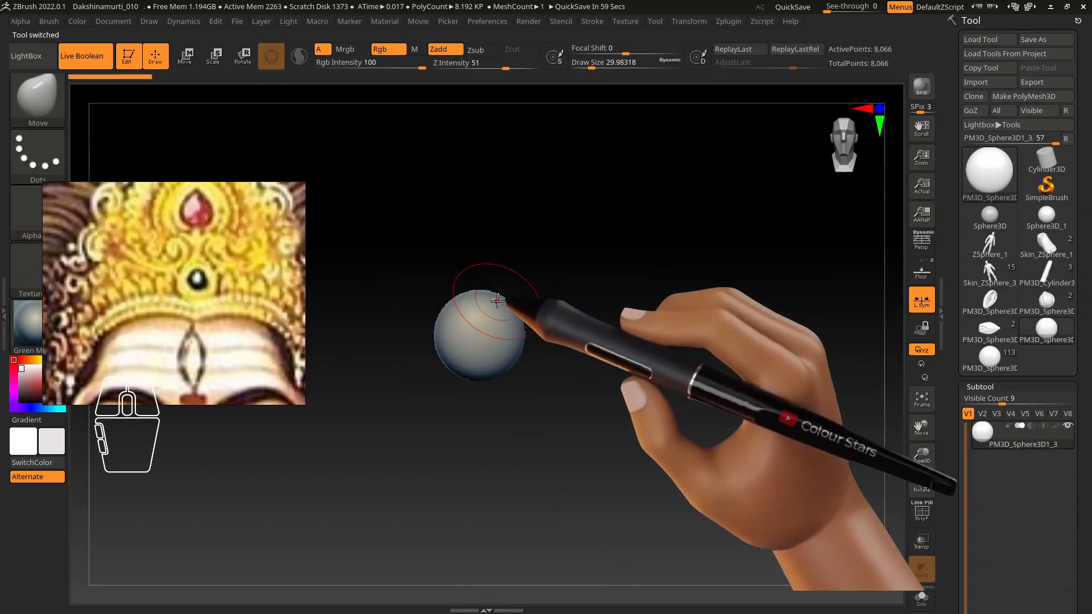
Step: Shape the sphere into a pointed teardrop with the Move brush at a draw size of about 28 and smooth its sides
mouse_move(498, 302)
alt+right_down()
mouse_move(535, 340)
mouse_move(560, 347)
alt+right_up()
key(s)
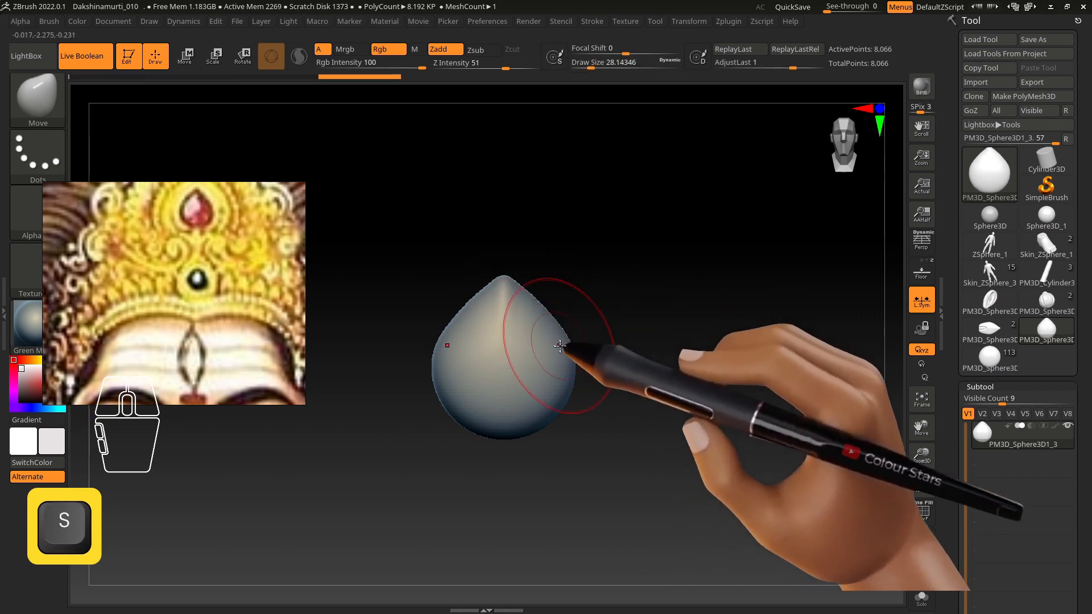
shift+drag(560, 345, 559, 335)
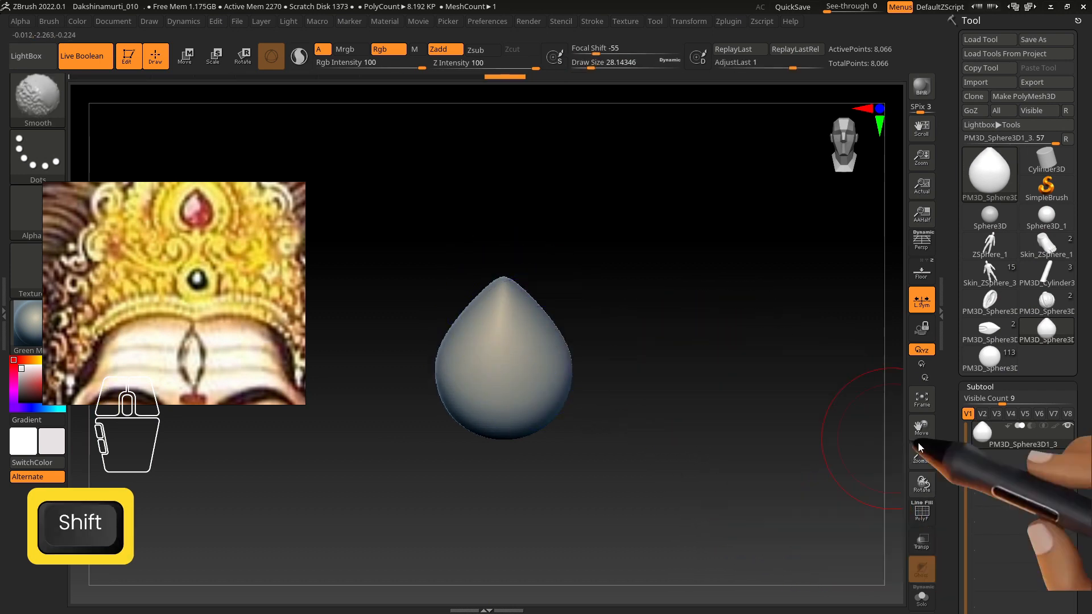
drag(1018, 462, 1017, 335)
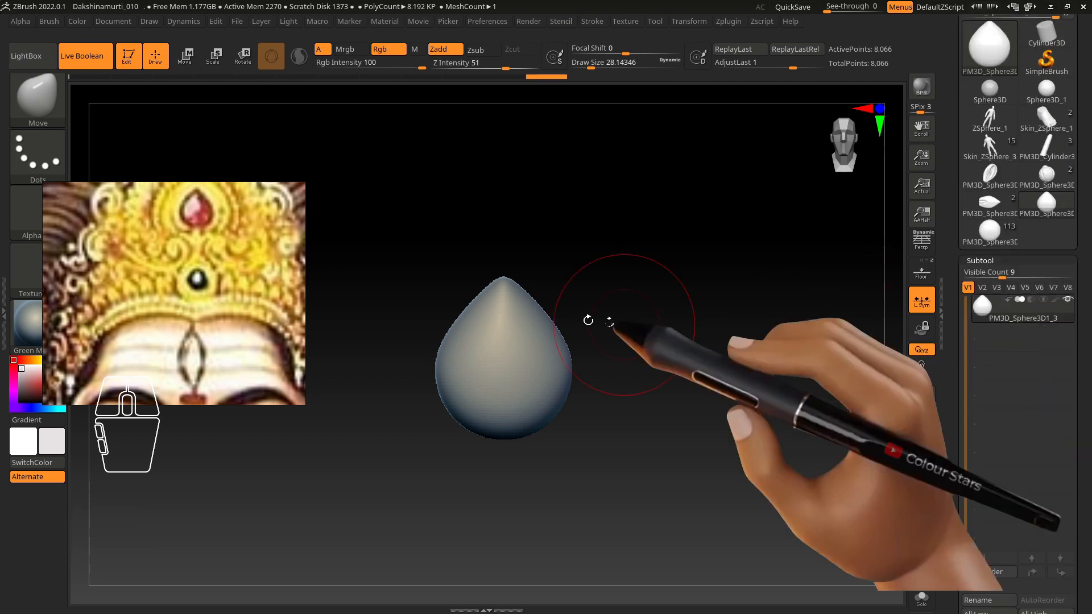
key(s)
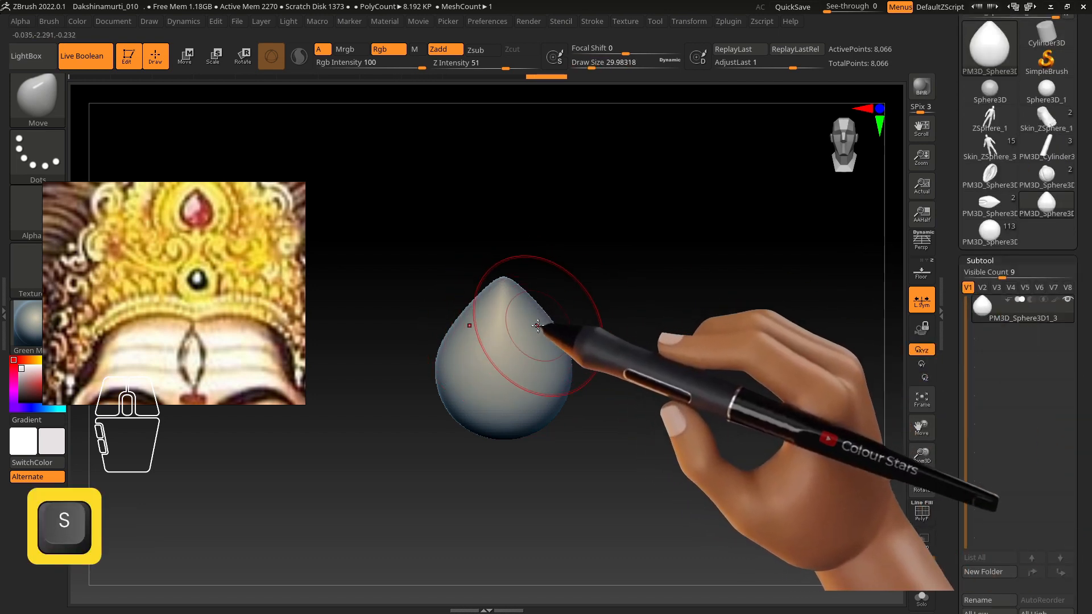
key(shift)
Step: Flatten the teardrop along its depth axis with the transform gizmo
key(w)
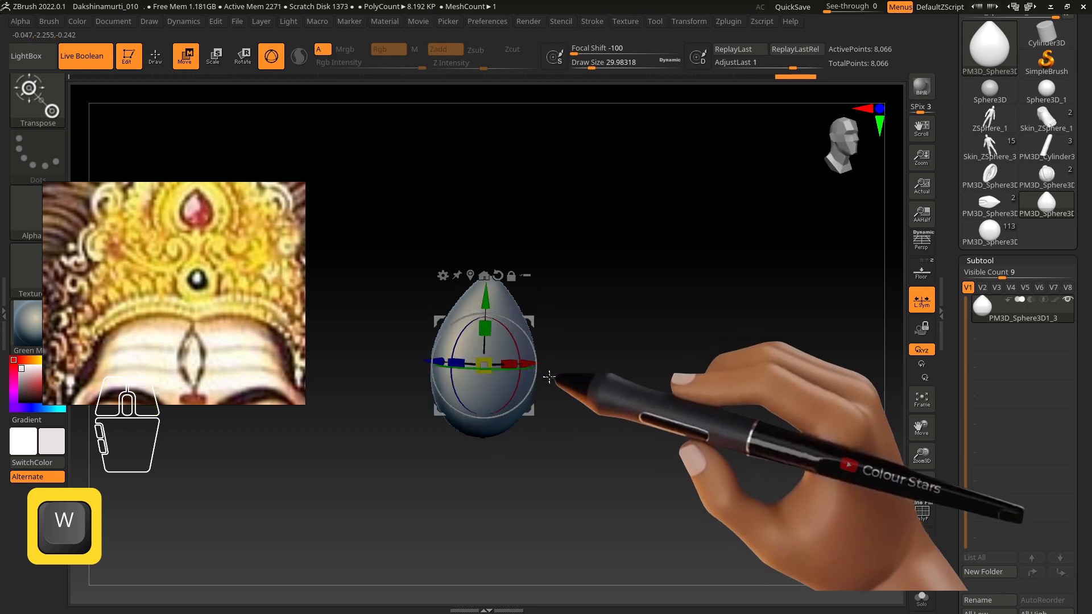
key(ctrl+shift)
key(q)
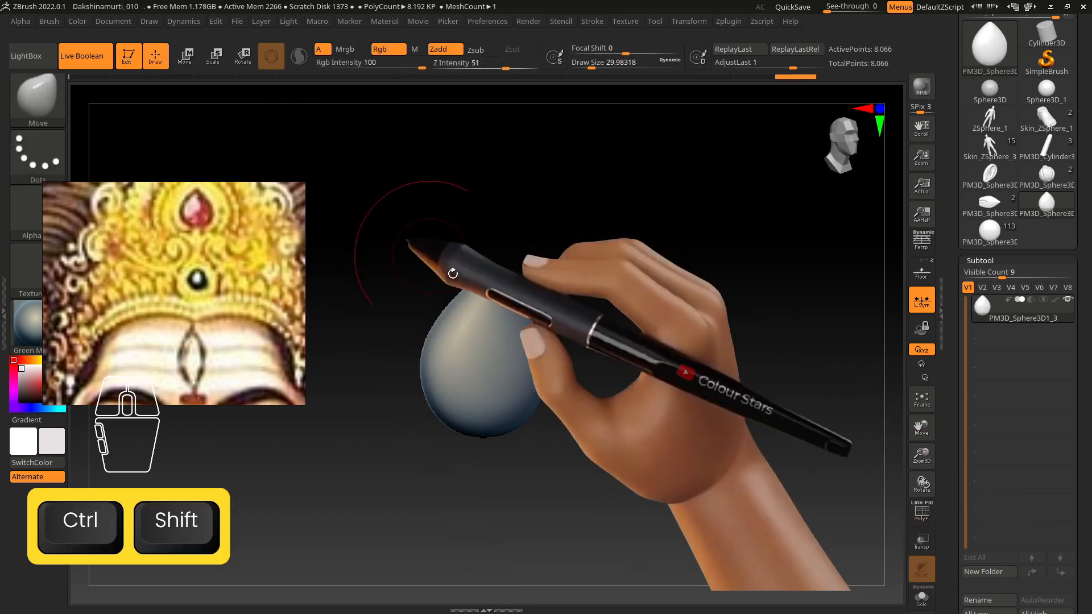
key(w)
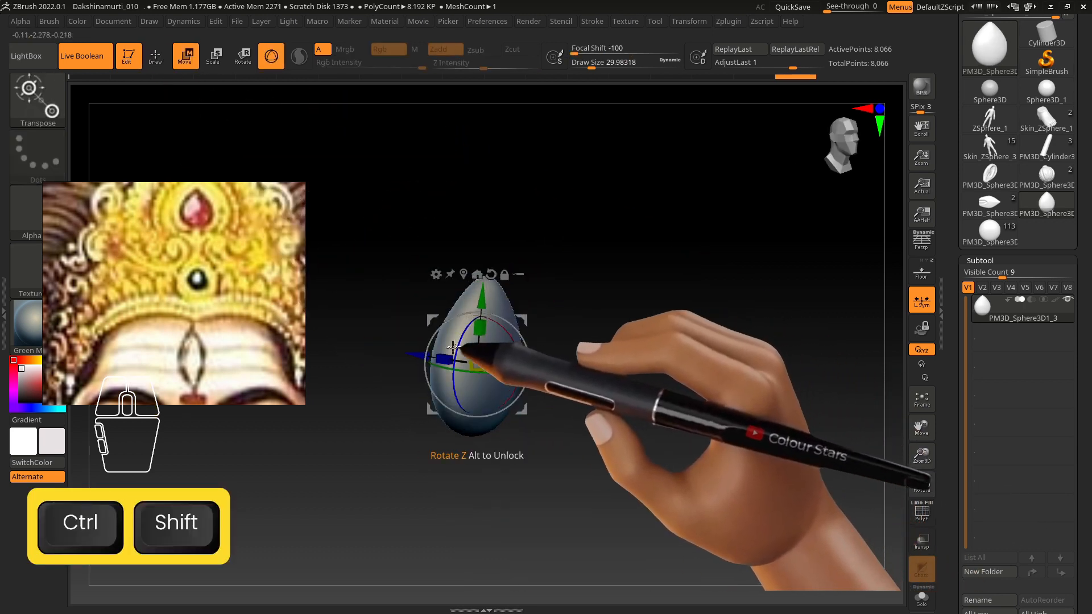
Step: Duplicate the teardrop, scale the copy to about 0.89 and set it to Boolean subtraction
key(ctrl+shift+d)
drag(498, 363, 488, 362)
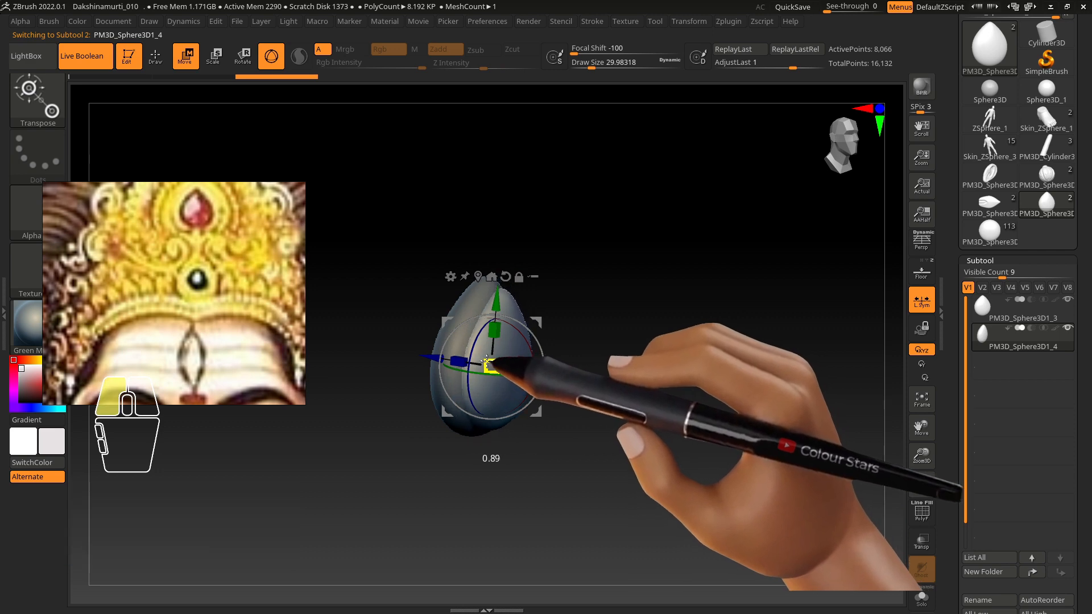
click(1030, 328)
shift+right_drag(666, 334, 667, 366)
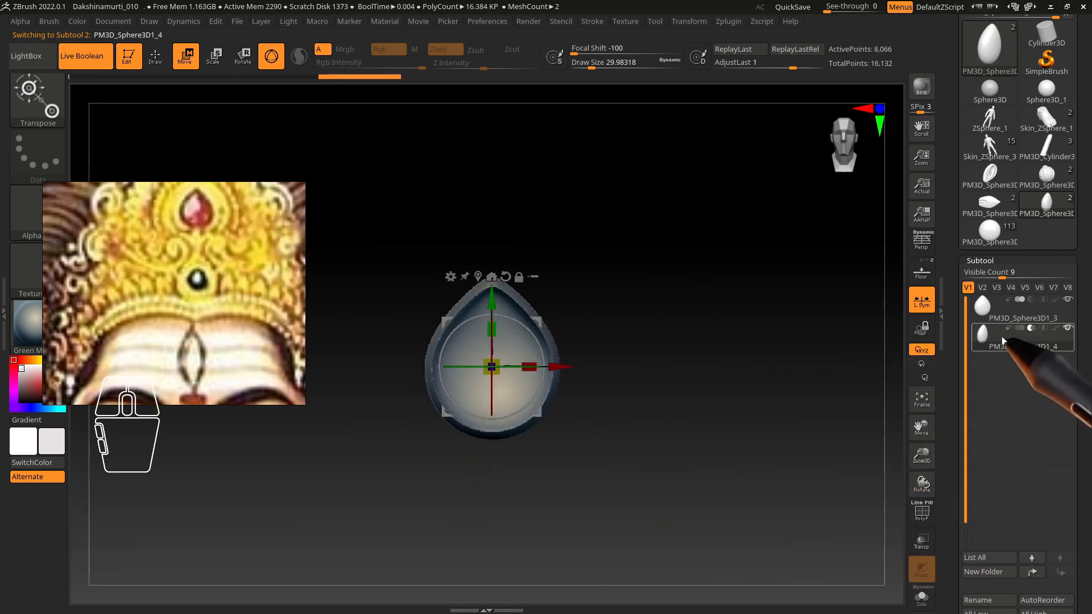
Step: Scale the subtractive teardrop to about 0.86 and duplicate it as a third teardrop for the inner gem
alt+right_drag(559, 326, 559, 327)
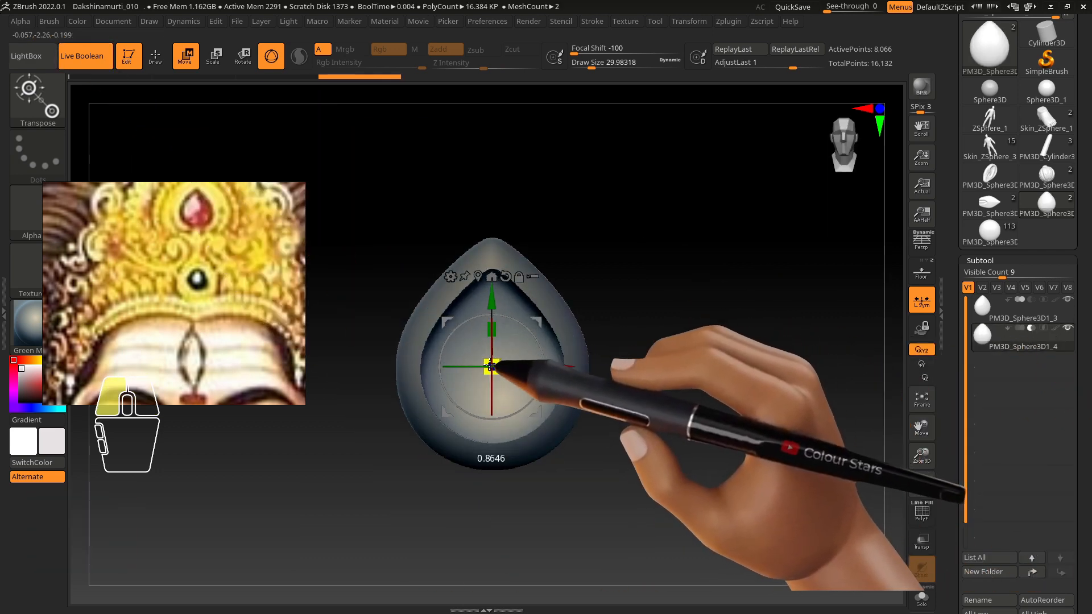
drag(491, 366, 492, 364)
key(ctrl+shift+d)
right_drag(488, 361, 488, 397)
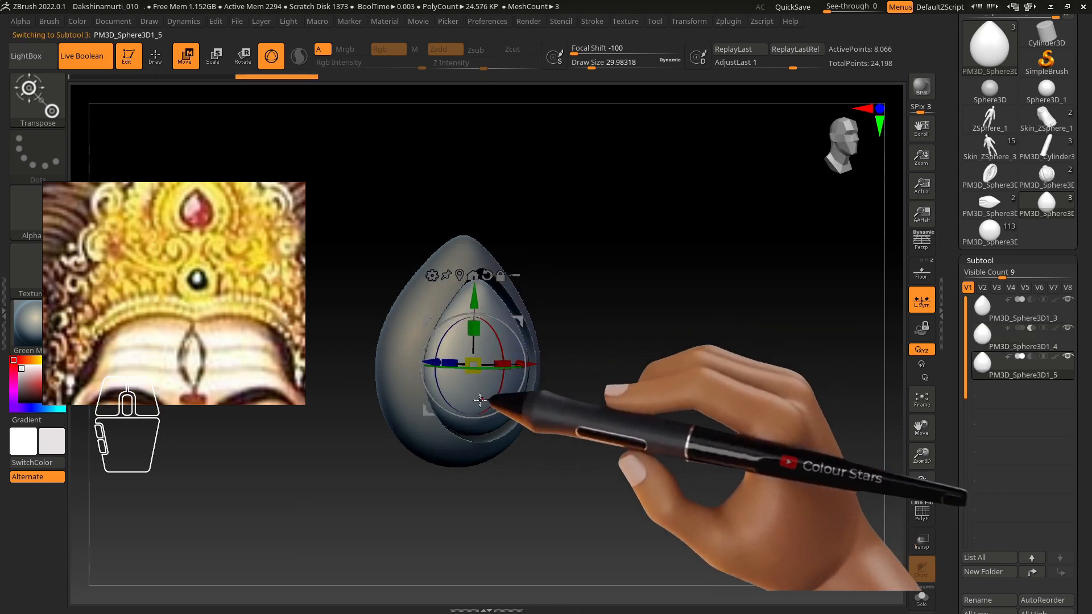
Step: Flatten the outer teardrop in depth to about 0.54 and adjust the subtractive teardrop in depth to match
alt+click(431, 328)
alt+drag(400, 352, 419, 354)
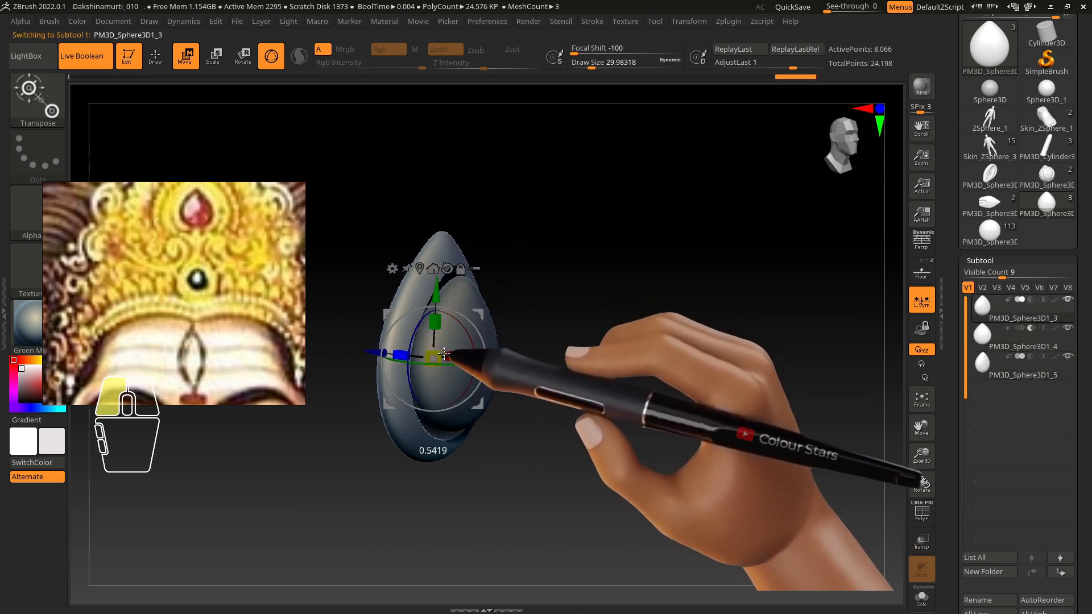
click(1018, 345)
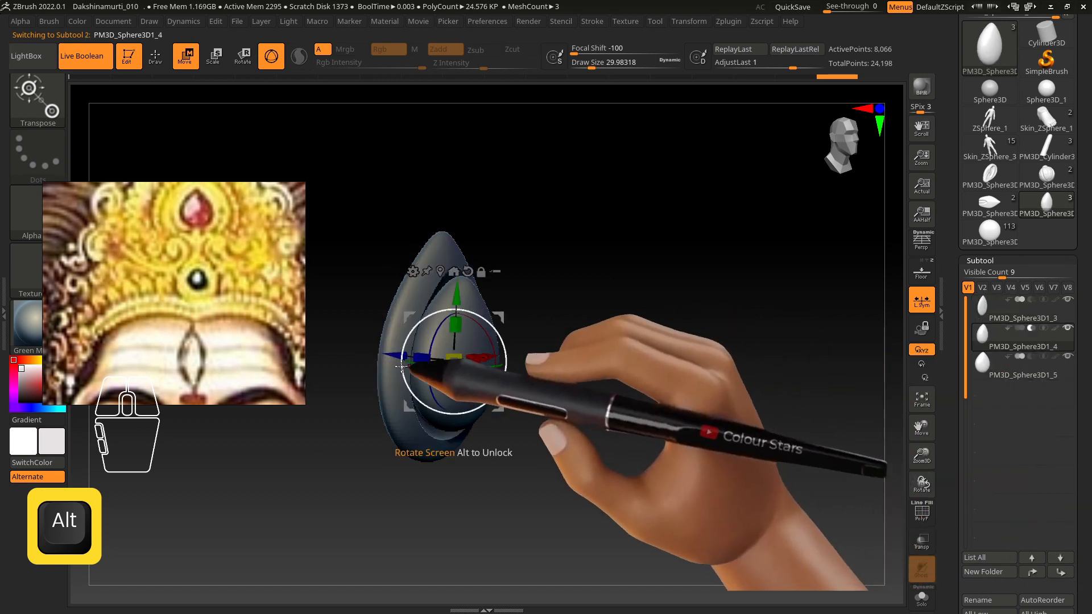
alt+drag(398, 358, 376, 349)
shift+right_drag(376, 350, 449, 386)
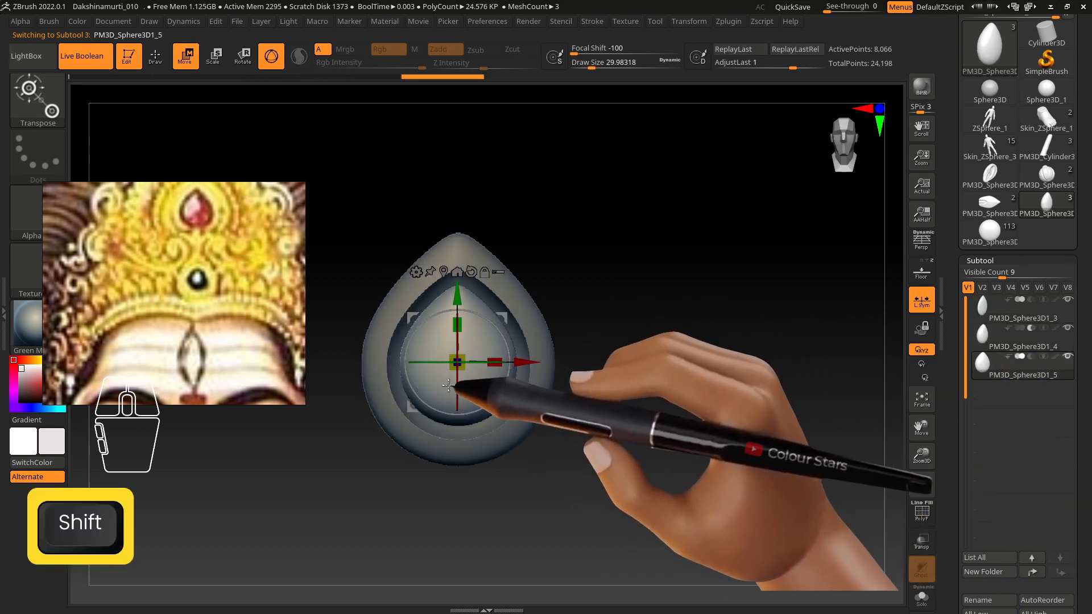
right_drag(573, 348, 566, 402)
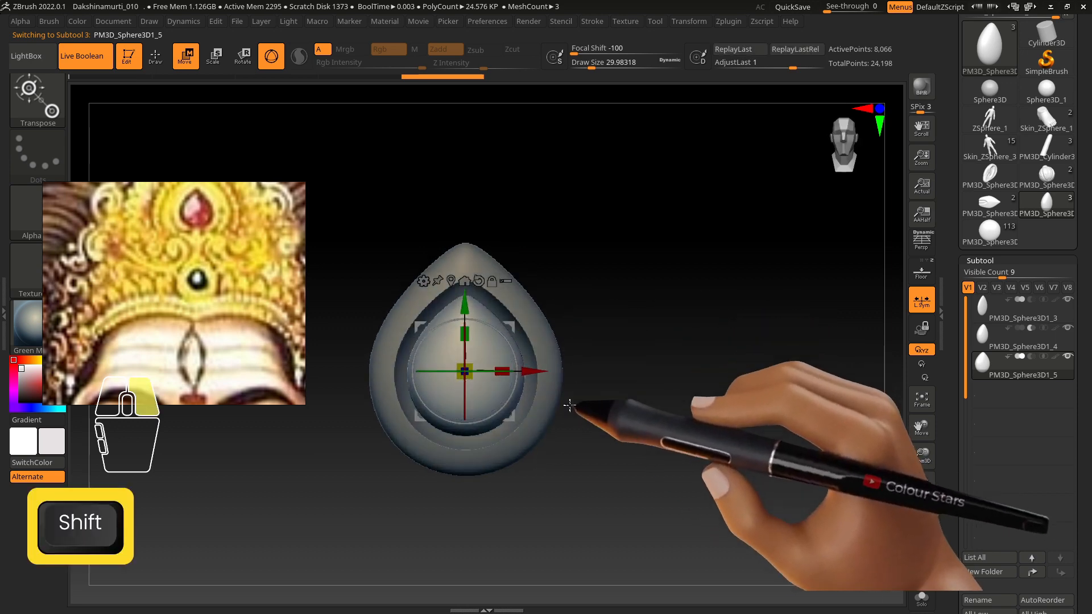
Step: Sharpen the outer teardrop's tip and adjust its upper sides with the Move brush at draw sizes of about 16 and 68
click(156, 56)
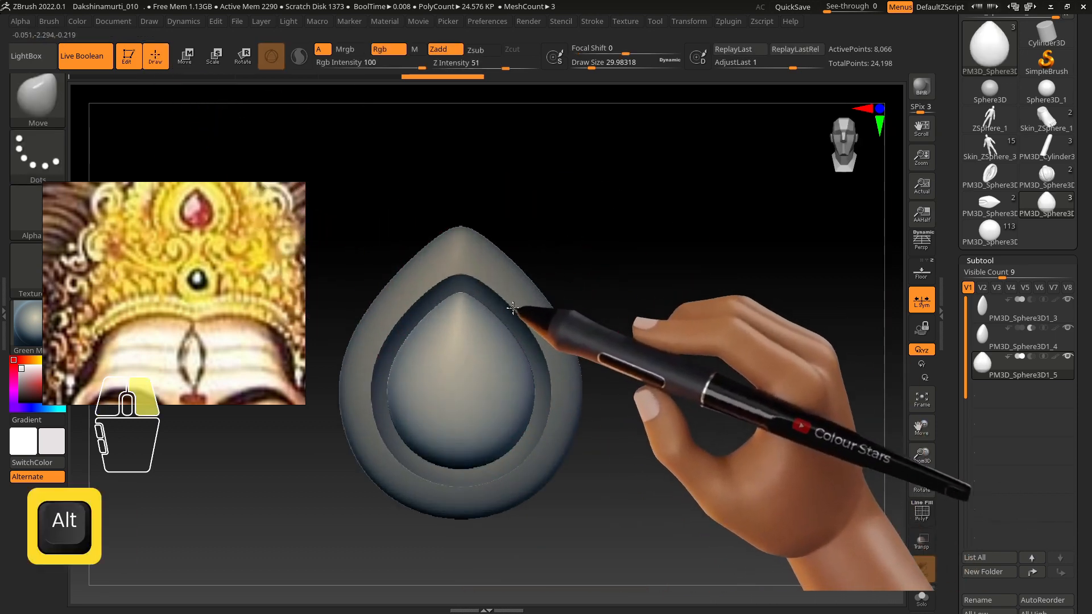
alt+click(498, 254)
key(s)
drag(498, 257, 491, 262)
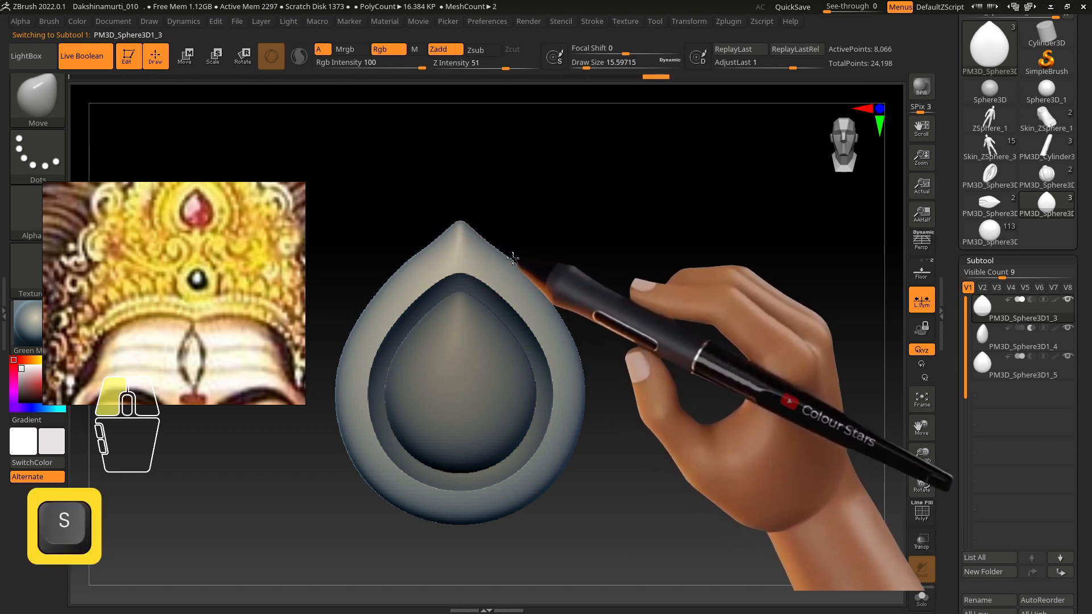
key(s)
drag(507, 276, 519, 277)
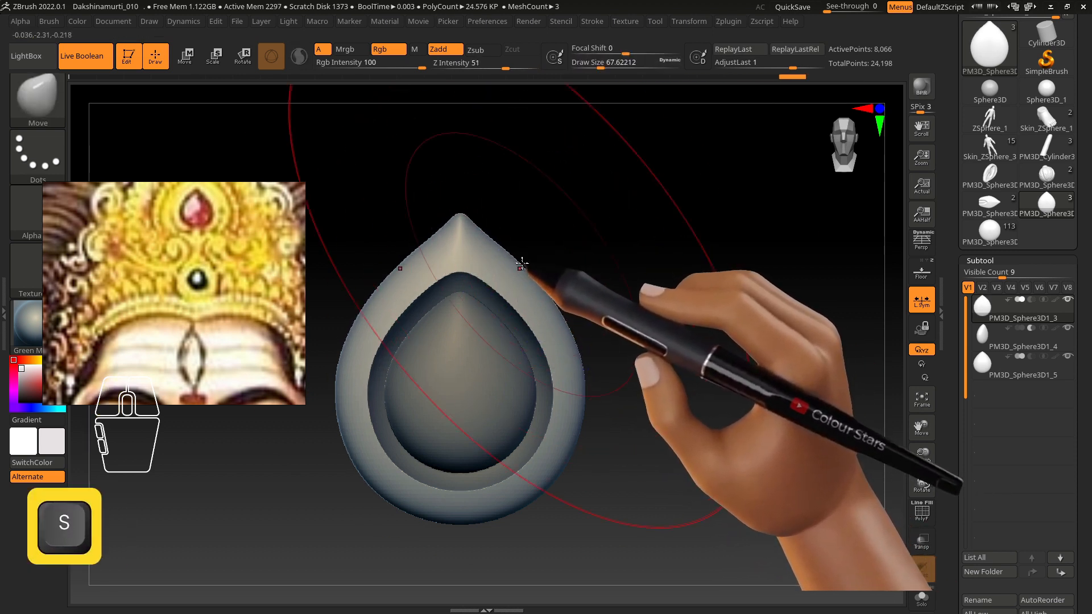
Step: Select the subtractive teardrop and pull the recess tip to a sharper point with the Move brush at draw size about 16
click(990, 338)
key(s)
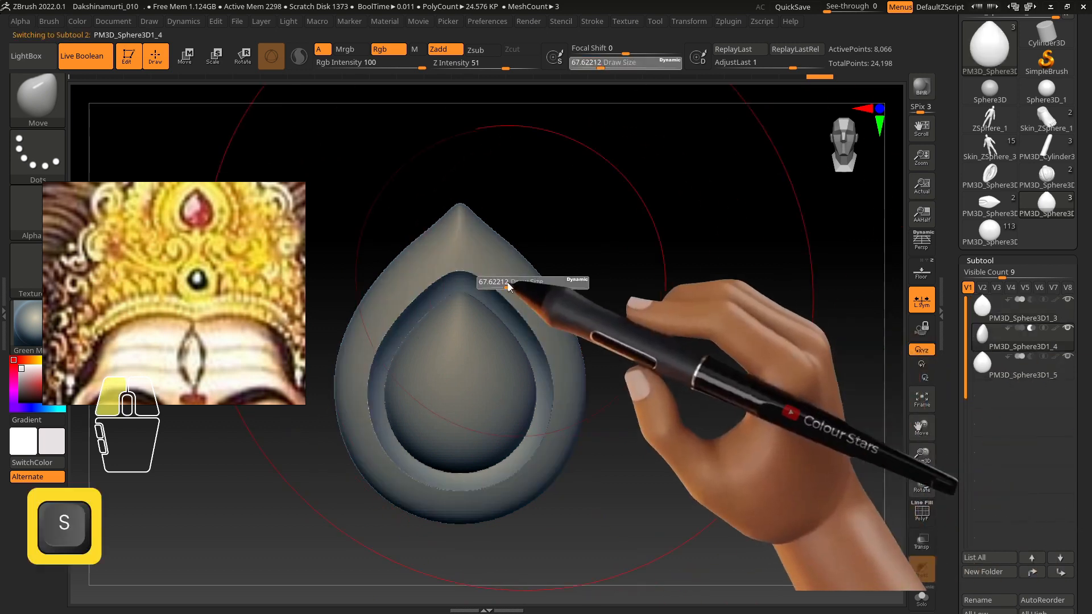
key(ctrl)
key(s)
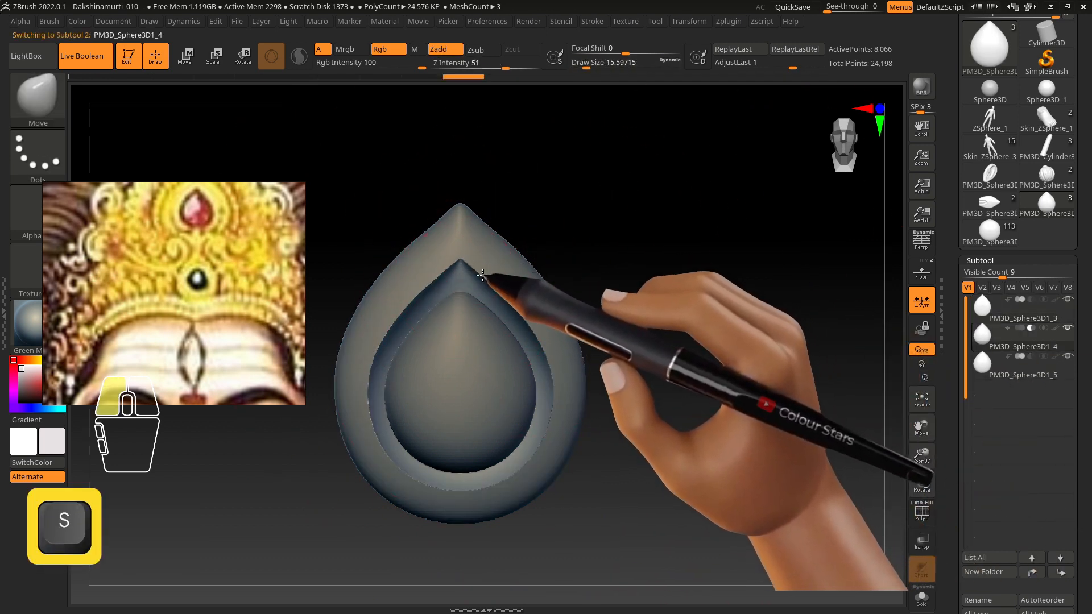
Step: Select the inner teardrop and refine its tip and sides with the Move brush, undoing the unwanted stroke and ending at draw size about 30
alt+click(490, 341)
key(s)
key(ctrl+z)
drag(490, 302, 490, 286)
key(s)
key(s)
drag(479, 289, 494, 322)
mouse_move(501, 332)
right_down()
mouse_move(548, 332)
mouse_move(538, 348)
mouse_move(518, 349)
right_up()
key(s)
drag(518, 349, 500, 349)
drag(501, 349, 504, 350)
alt+right_drag(504, 349, 502, 316)
shift+right_drag(502, 316, 559, 359)
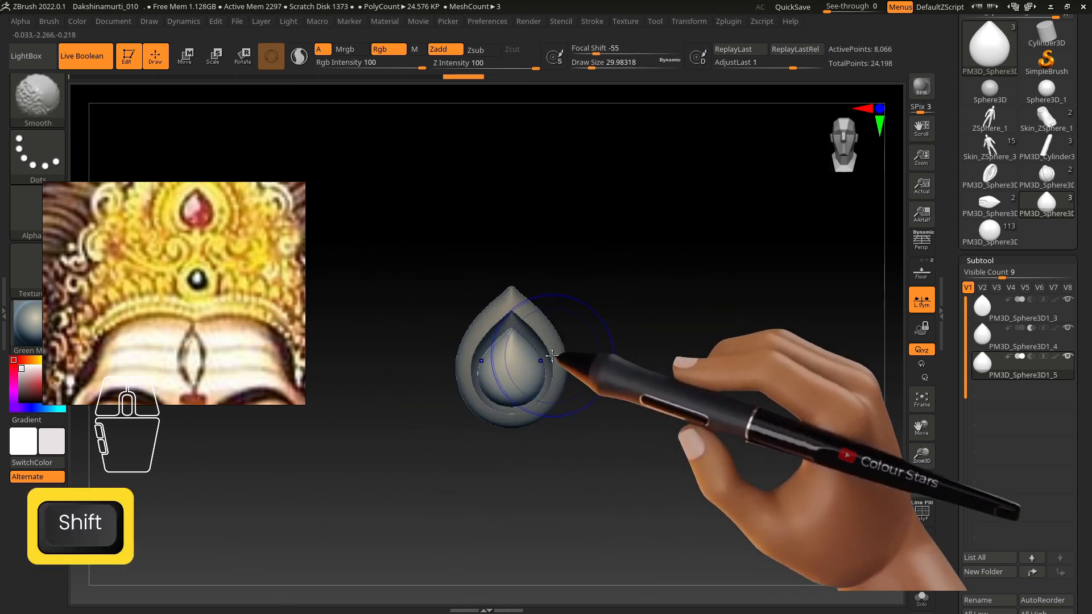
Step: Make a Boolean mesh from the three teardrop subtools
drag(1080, 273, 1075, 173)
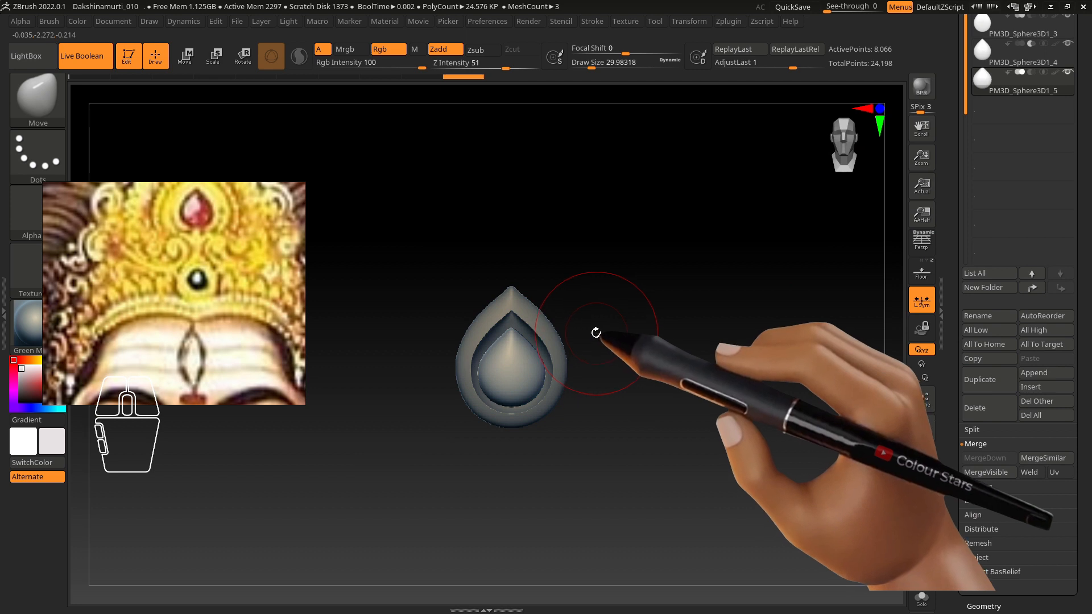
drag(1086, 476, 1078, 342)
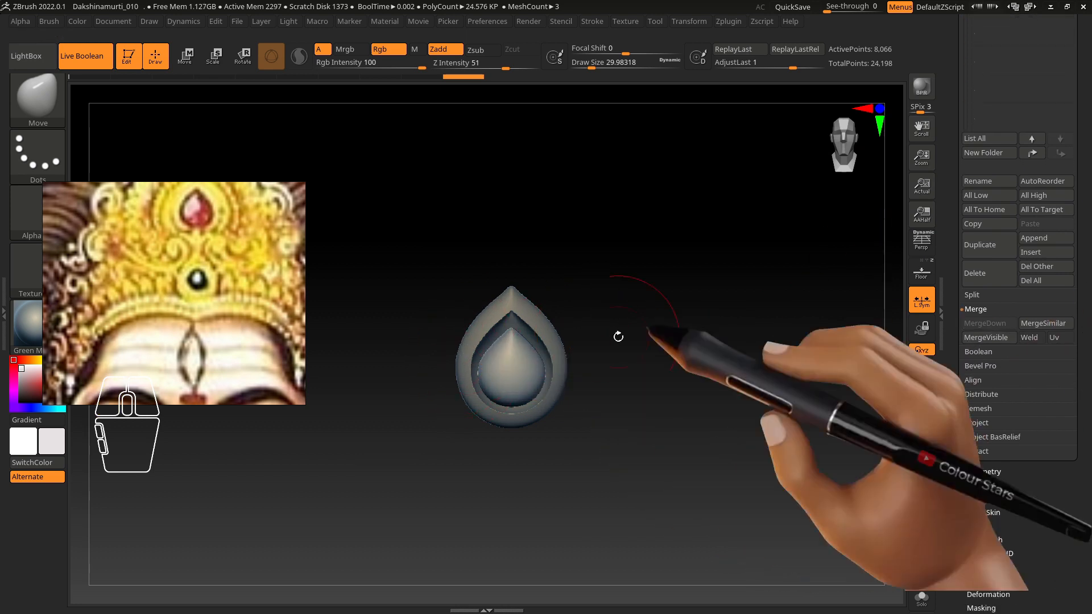
click(976, 472)
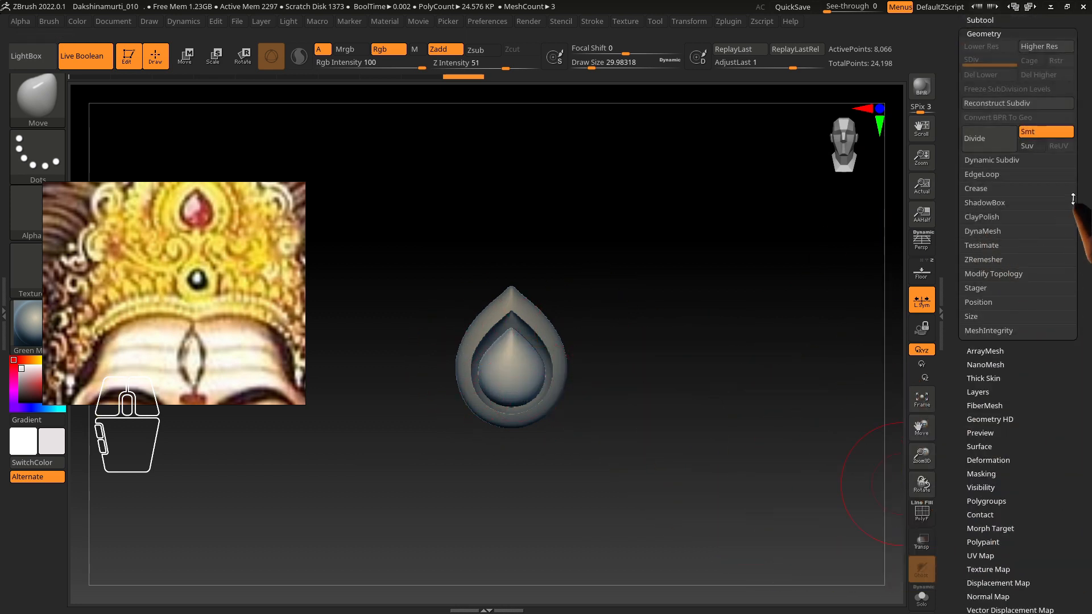
drag(1073, 199, 1073, 372)
click(985, 195)
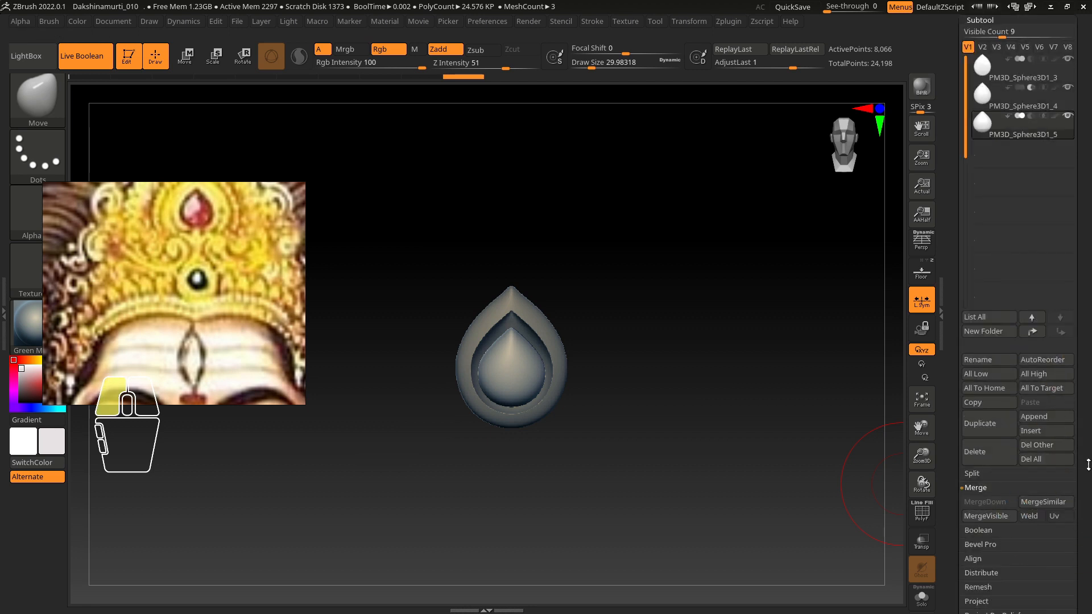
drag(1089, 465, 1085, 372)
click(981, 440)
click(1004, 424)
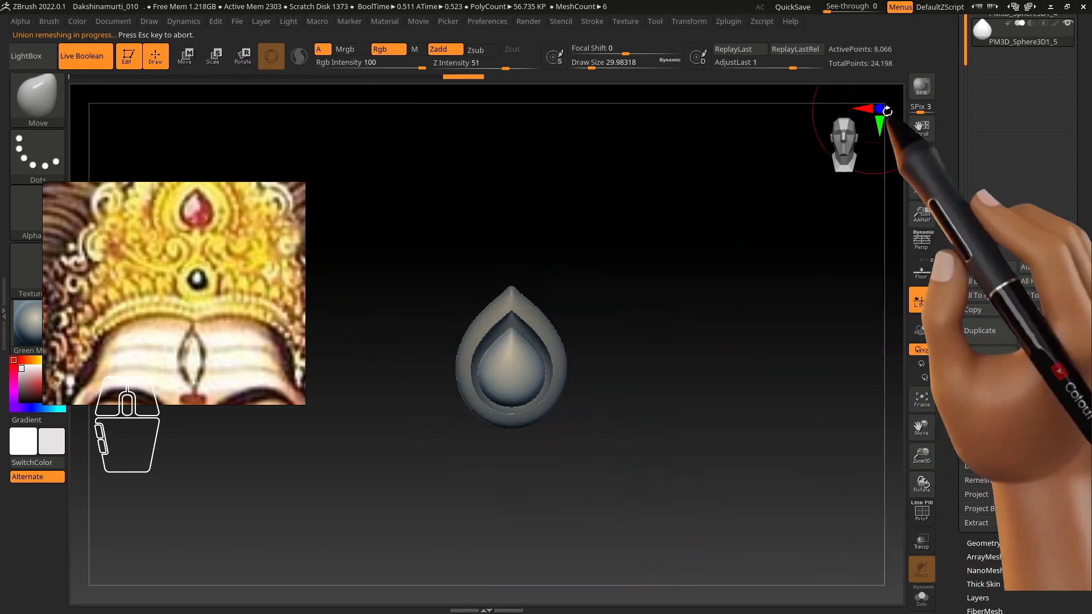
Step: Switch to the generated Boolean mesh tool and check the teardrop ornament from an angle and from the front
drag(1085, 122, 1084, 436)
click(1049, 192)
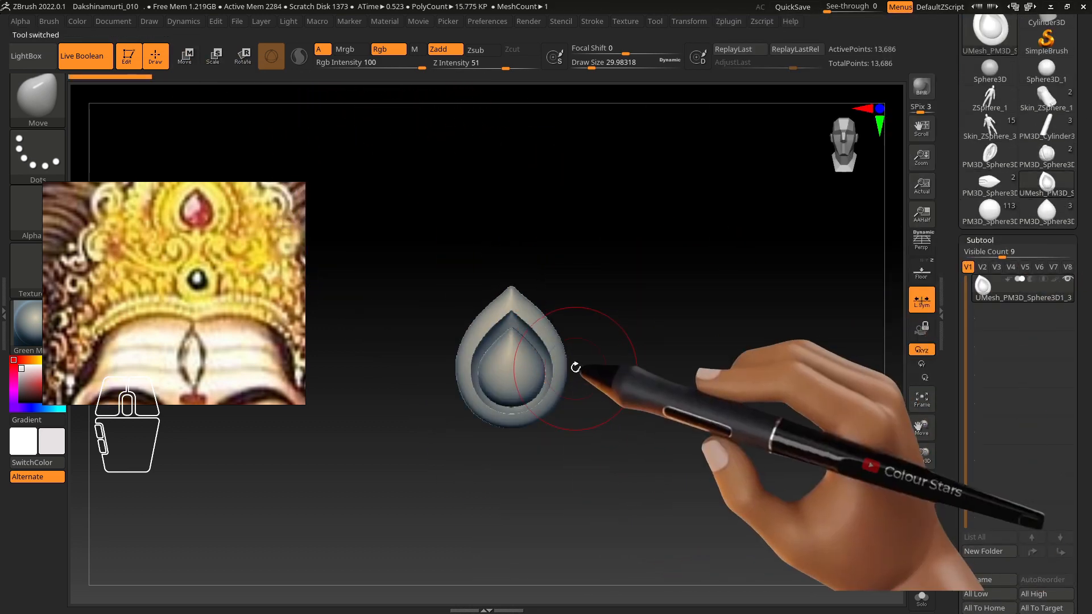
drag(575, 367, 659, 367)
shift+drag(768, 318, 746, 316)
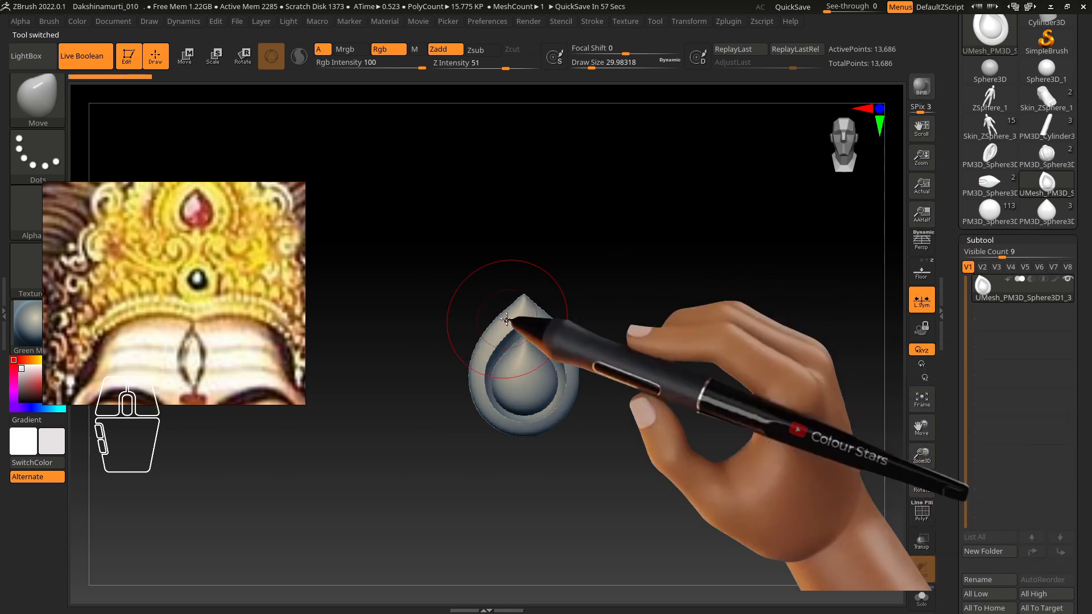
shift+right_drag(625, 394, 605, 395)
Step: Copy the Boolean teardrop ornament subtool and paste it into the Dakshinamurti figure tool
drag(1082, 493, 1083, 322)
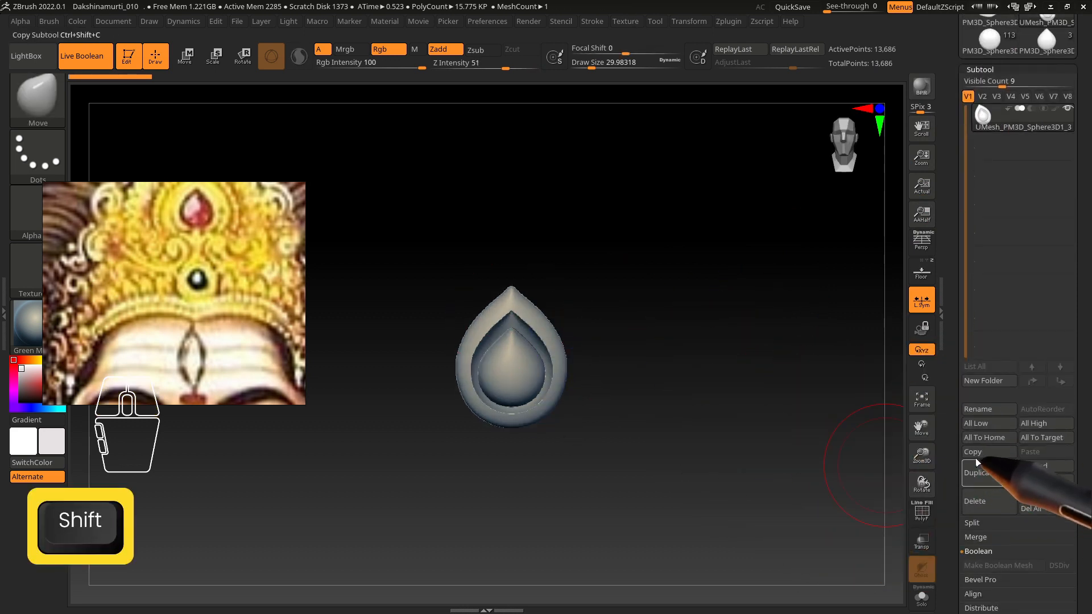
click(977, 456)
drag(1084, 166, 1081, 447)
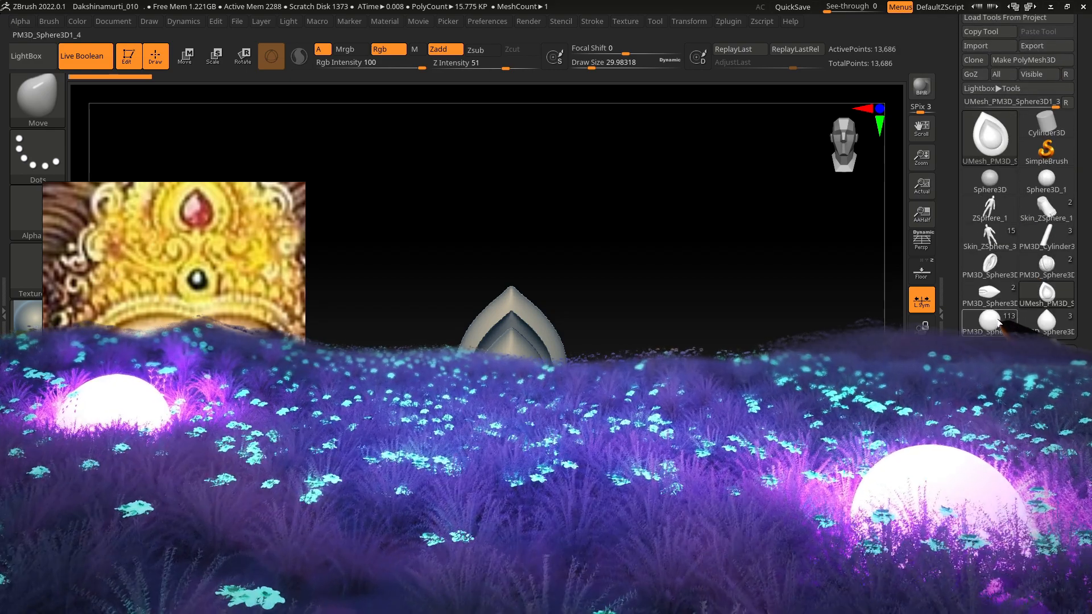
click(990, 323)
drag(956, 342, 956, 56)
click(1034, 456)
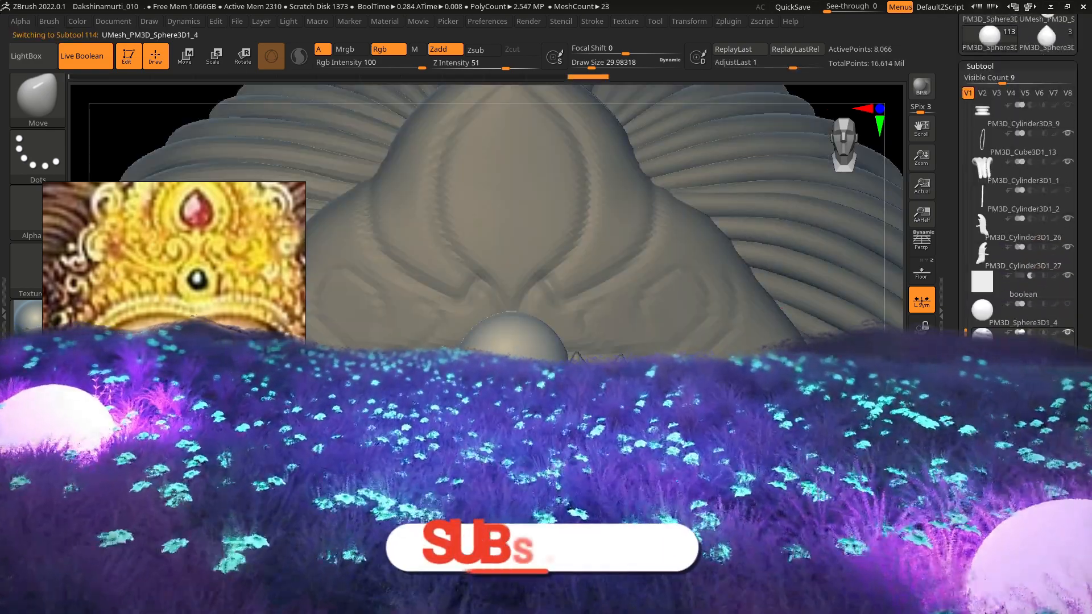
Step: Select the original placeholder sphere on the crown's front and delete that subtool
alt+click(525, 356)
key(w)
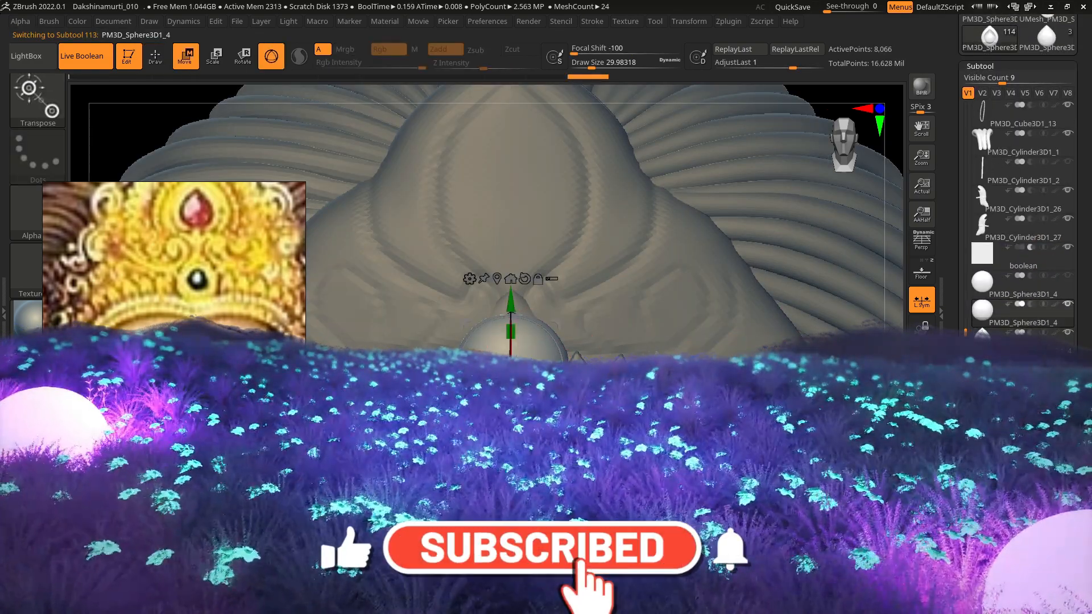
click(988, 501)
Step: Move the pasted teardrop ornament forward about 0.1 units onto the crown's front and compare it with the reference image
mouse_move(506, 319)
right_down()
mouse_move(552, 341)
mouse_move(529, 327)
right_up()
key(w)
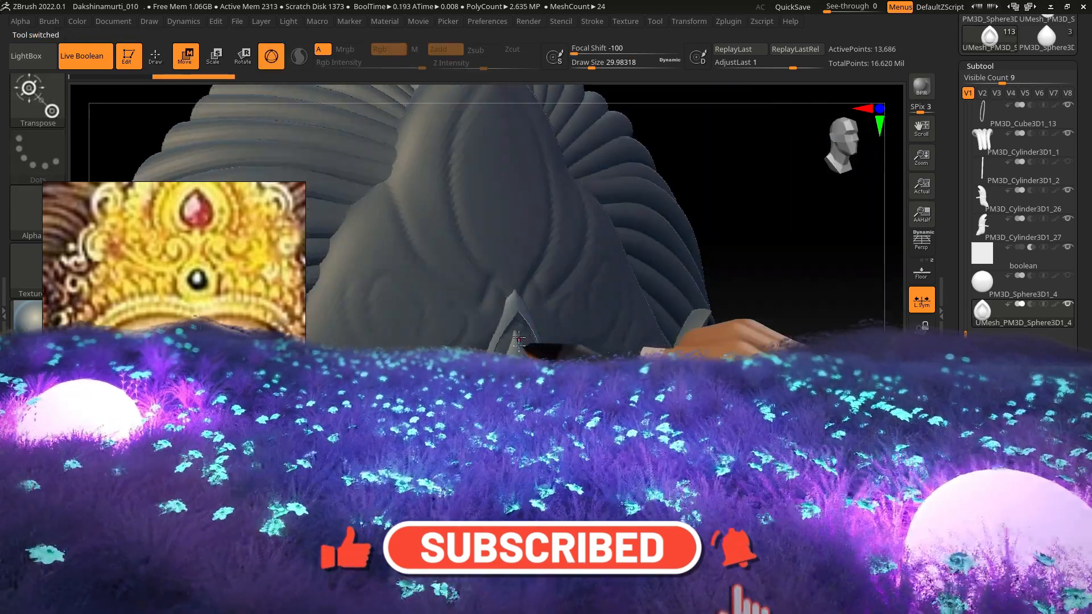
click(502, 220)
drag(560, 360, 569, 359)
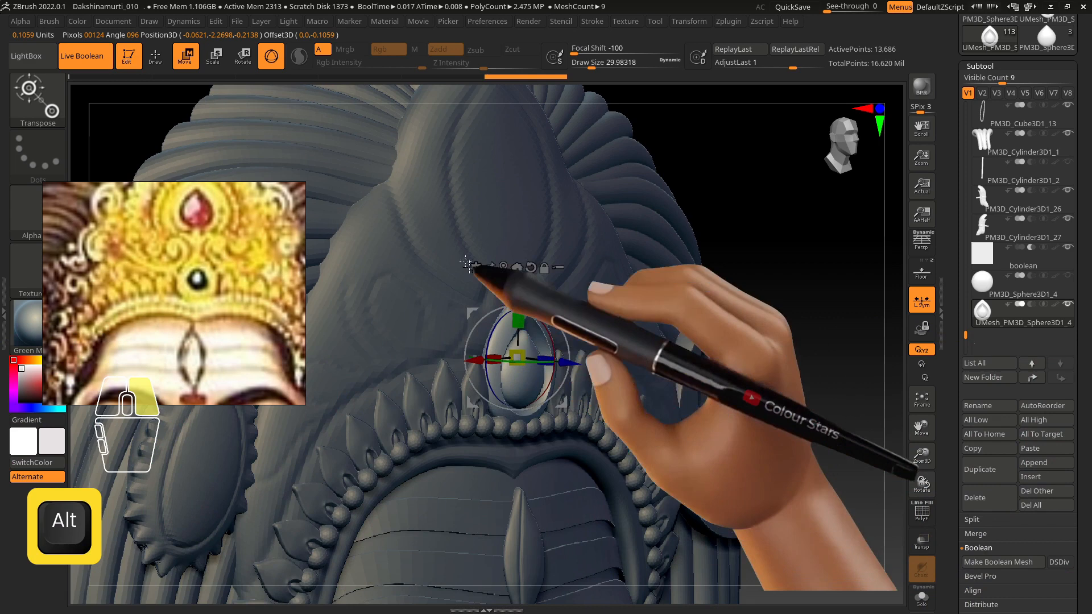
mouse_move(495, 268)
alt+mouse_down()
mouse_move(266, 146)
mouse_move(414, 211)
alt+mouse_up()
mouse_move(414, 211)
right_down()
mouse_move(585, 378)
mouse_move(597, 415)
mouse_move(1087, 389)
right_up()
drag(1088, 388, 1086, 356)
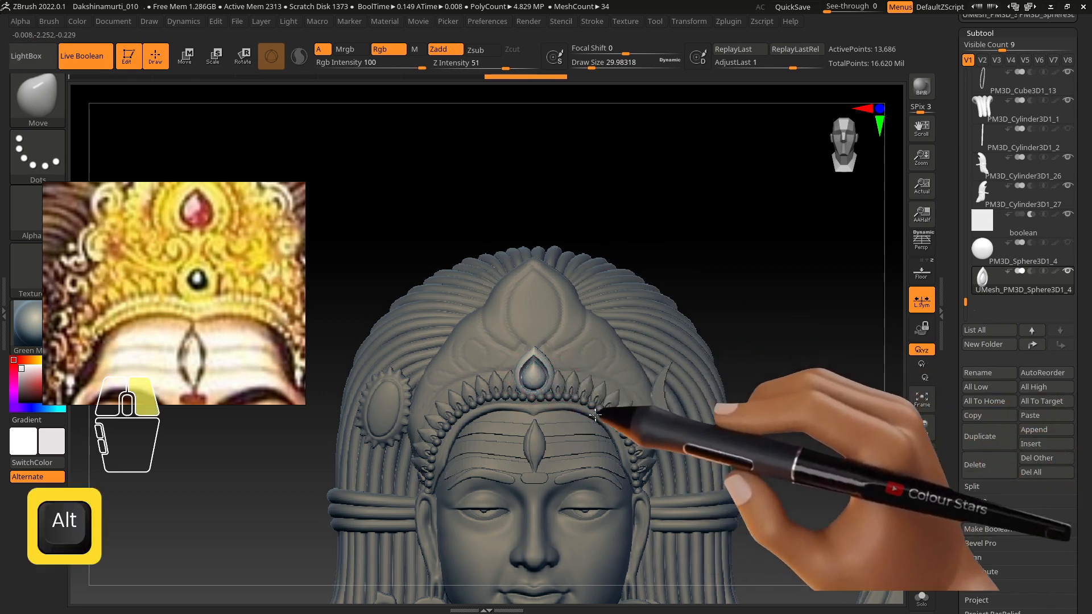
alt+right_drag(695, 365, 512, 431)
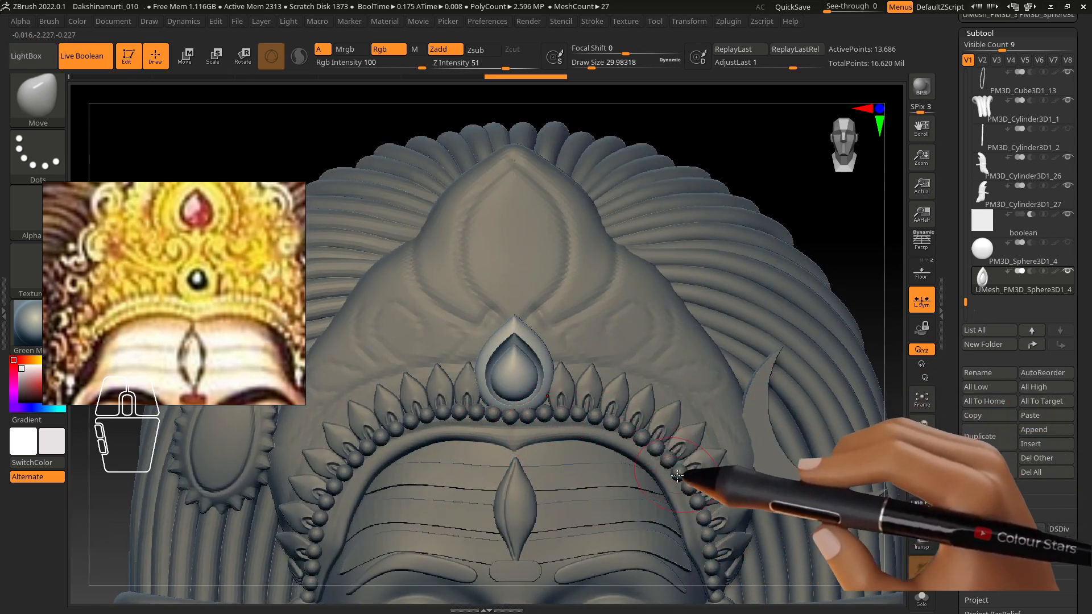
drag(207, 308, 175, 302)
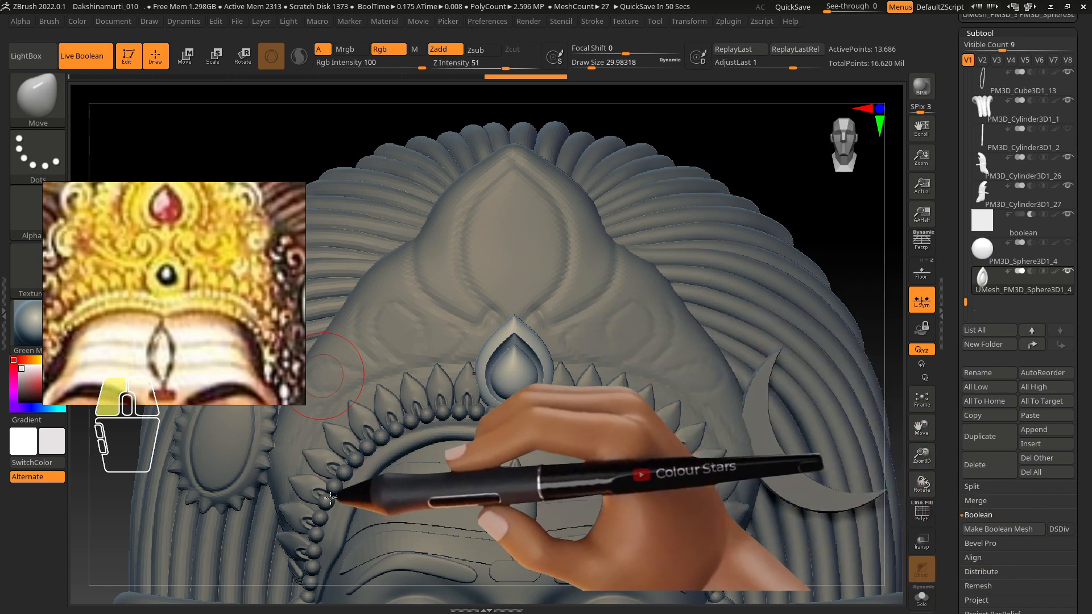
Step: Select the bead strand along the crown's lower edge and adjust it with the Move brush at draw size about 117
alt+click(326, 514)
key(s)
mouse_move(326, 514)
mouse_down()
mouse_move(340, 512)
mouse_move(322, 526)
mouse_up()
key(s)
drag(452, 410, 454, 416)
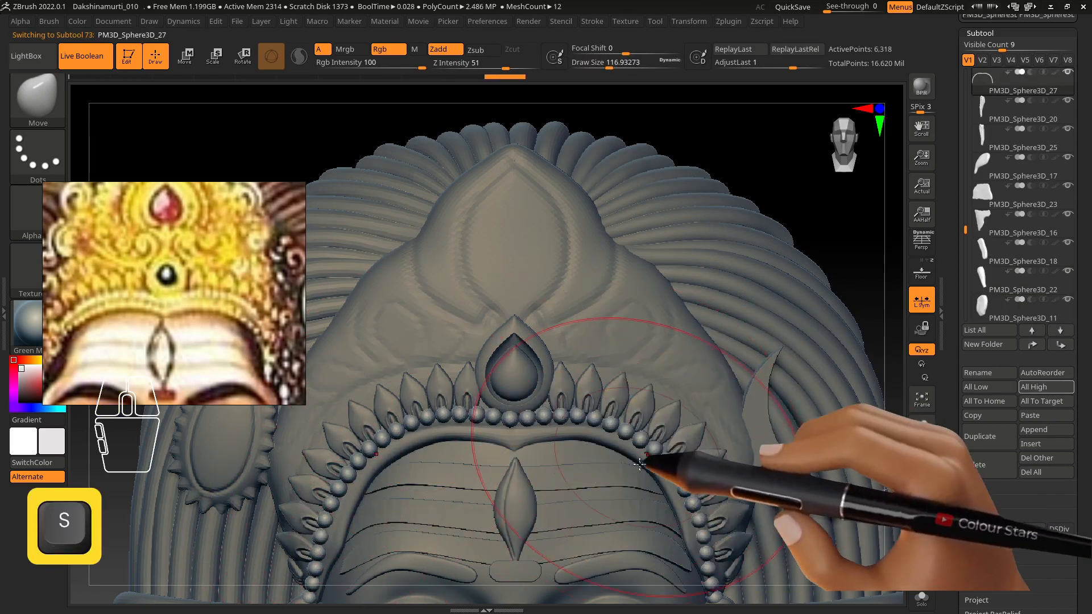
alt+right_drag(672, 452, 510, 492)
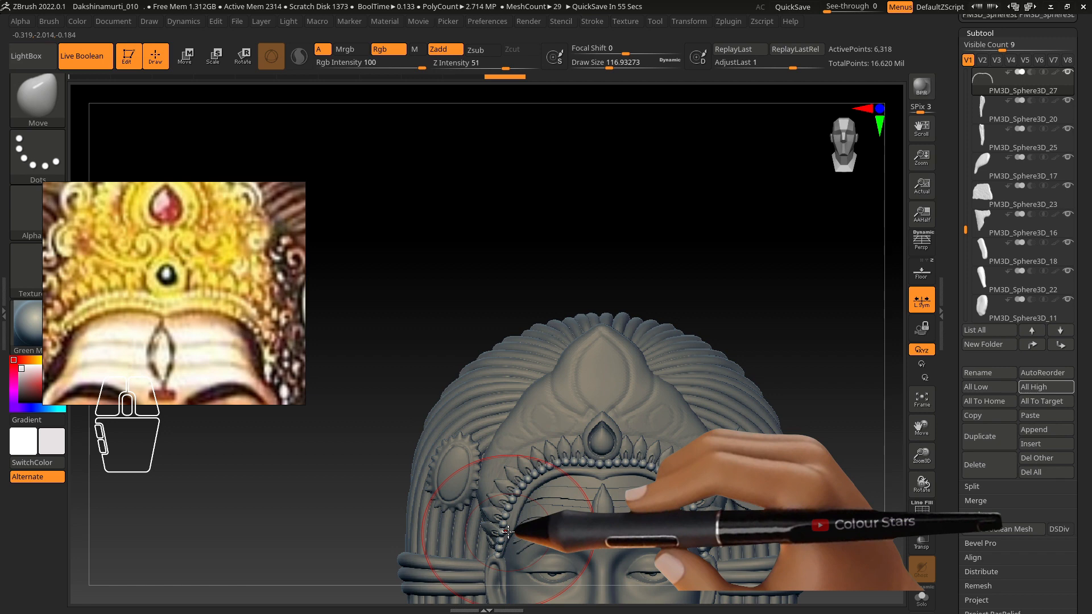
Step: Select the crown body and append a new sphere subtool to the figure
alt+right_drag(641, 434, 633, 354)
alt+click(636, 353)
alt+right_drag(713, 404, 654, 358)
scroll(206, 307, down, 2)
middle_drag(209, 264, 227, 302)
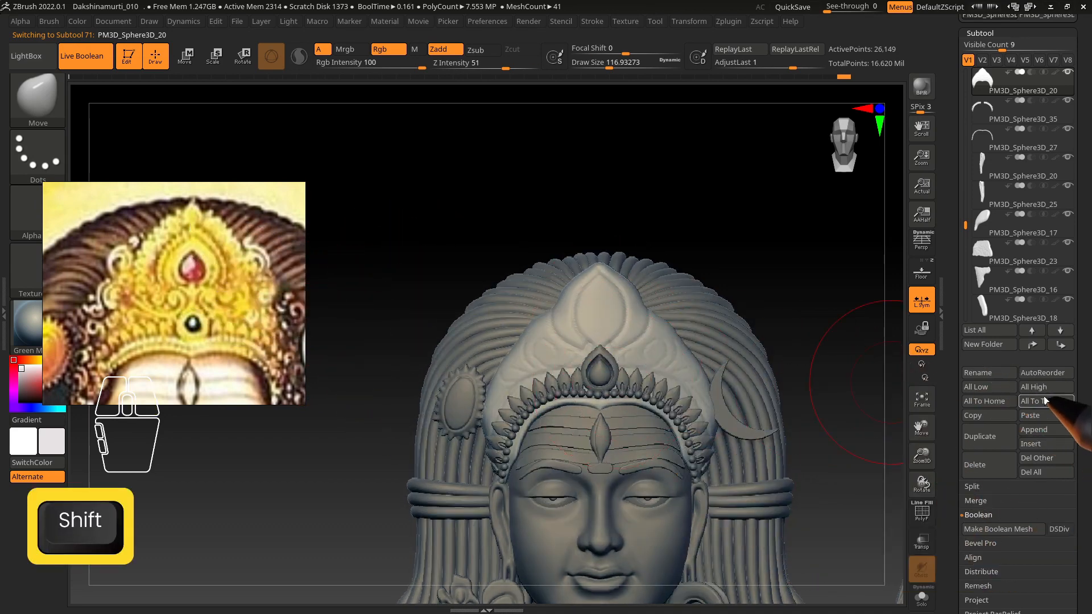
click(1030, 387)
click(1034, 435)
click(539, 400)
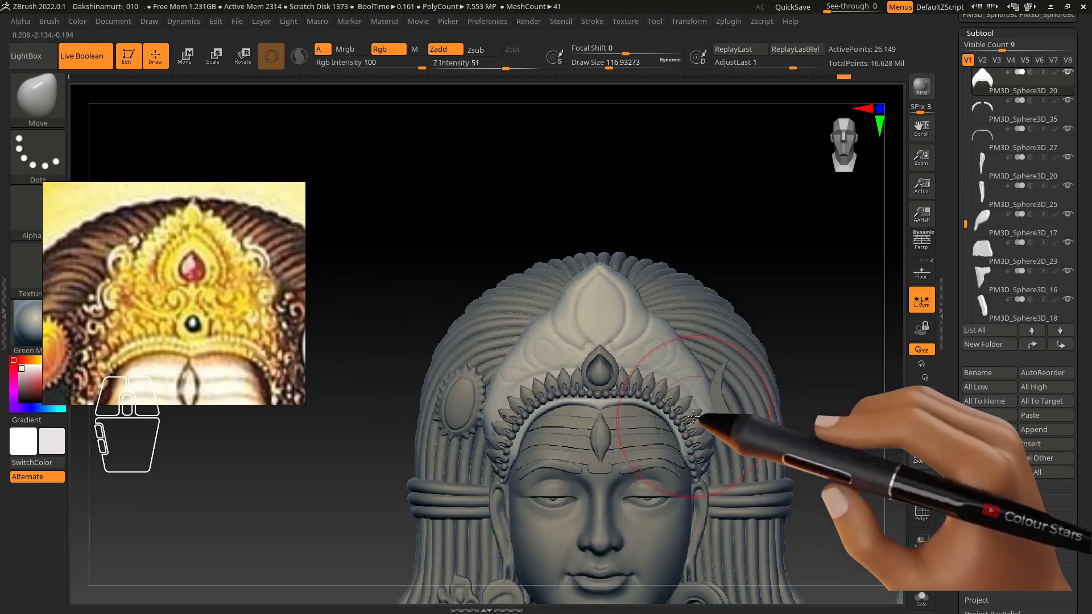
Step: Select the appended sphere, raise it to the crown's height and move it forward in front of the head
alt+right_drag(704, 415, 600, 219)
alt+click(680, 576)
key(w)
drag(675, 562, 676, 328)
right_drag(683, 364, 734, 401)
drag(651, 402, 757, 412)
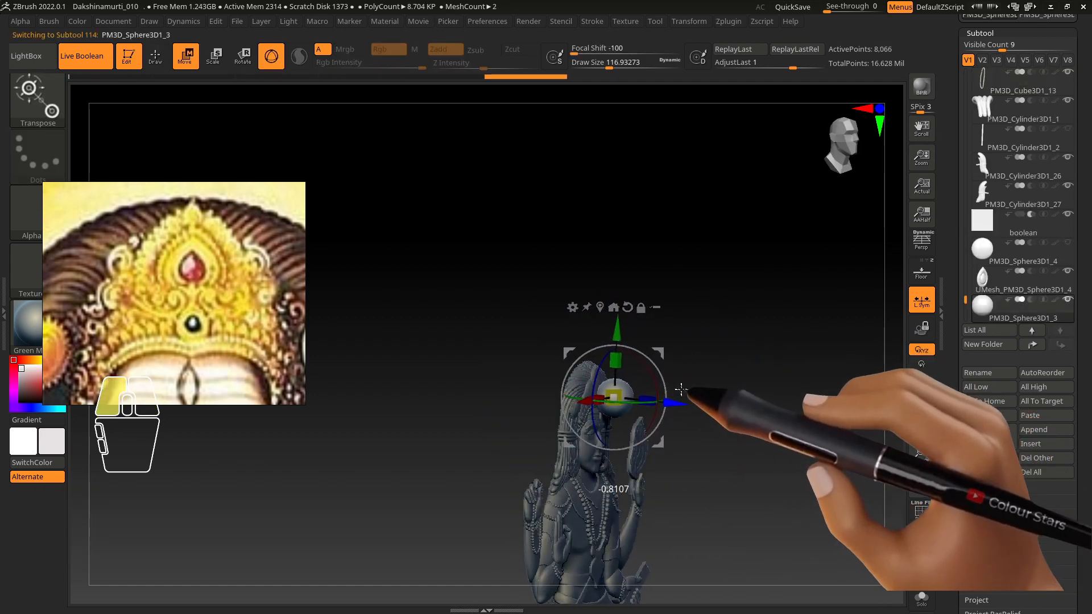
Step: Centre the sphere in front of the crown's upper peak and flatten it from front to back
right_drag(694, 393, 655, 410)
alt+right_drag(610, 367, 594, 427)
drag(544, 434, 518, 425)
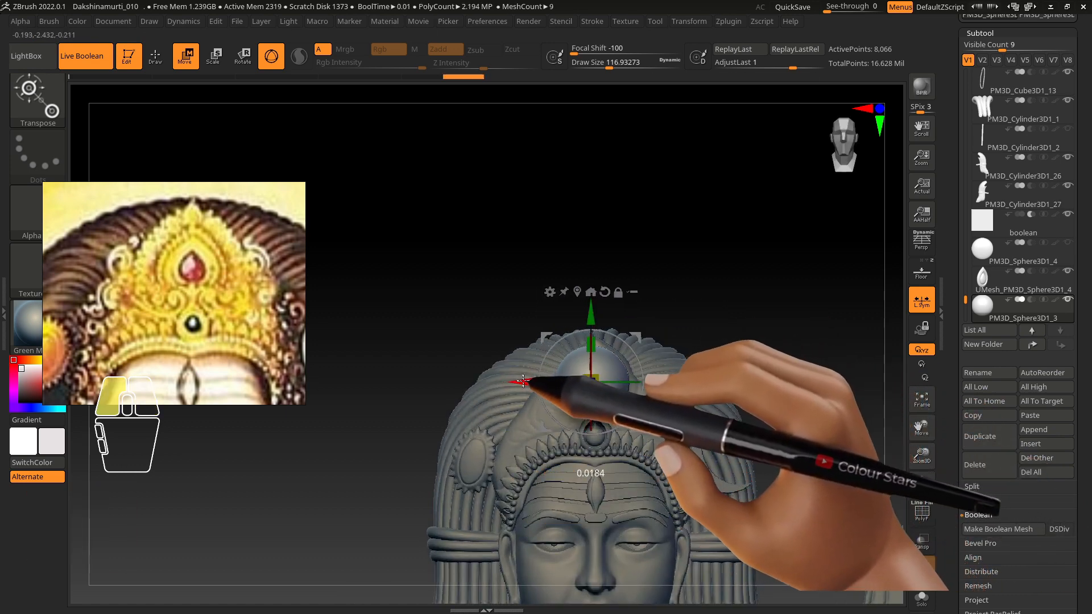
shift+right_drag(553, 392, 616, 388)
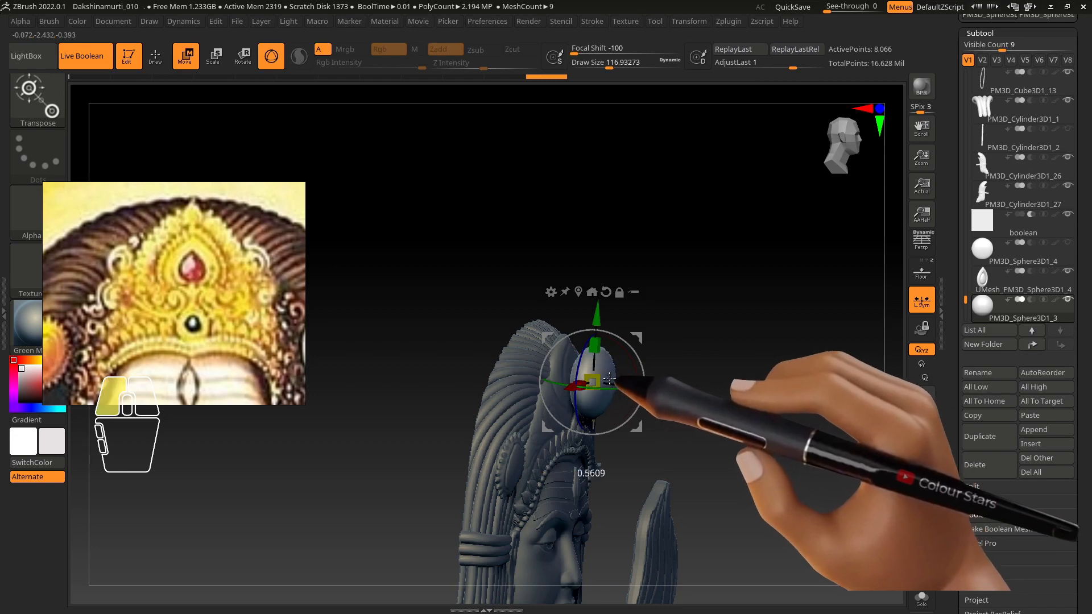
shift+right_drag(643, 426, 607, 392)
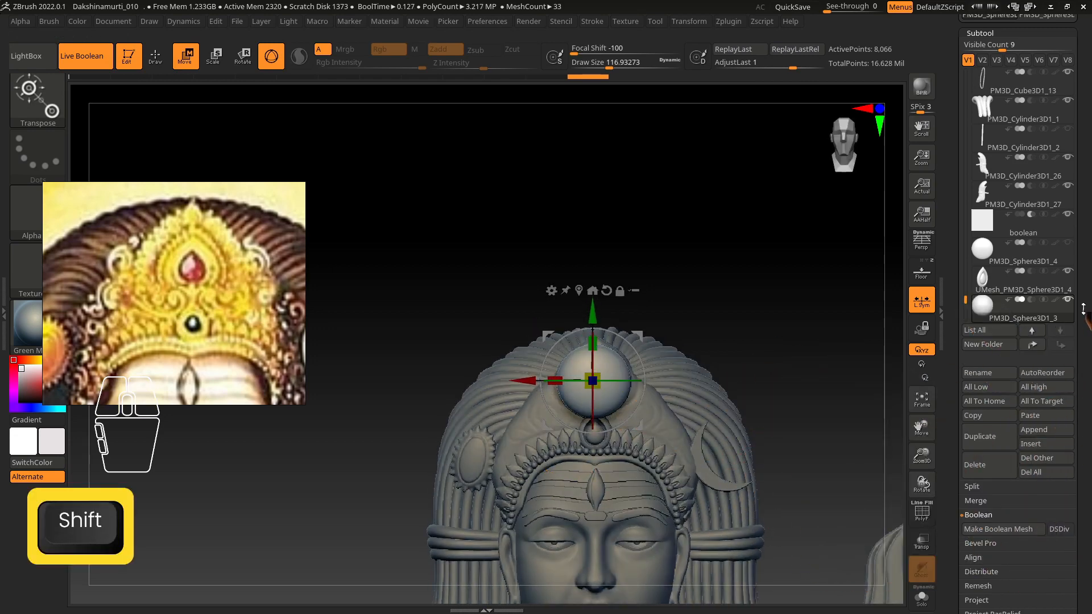
Step: Clone the flattened sphere as a separate tool and switch to that clone
drag(1081, 304, 1081, 519)
drag(1082, 118, 1083, 257)
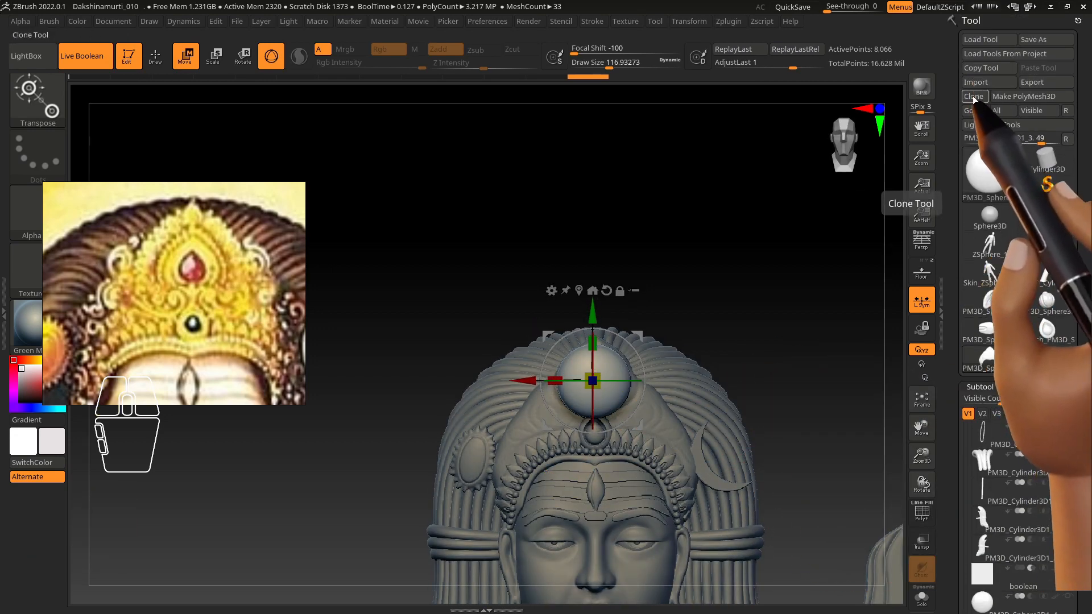
click(974, 97)
click(992, 361)
Step: Centre the sphere over the red gem in the reference image and shape it into a teardrop at draw size about 54
key(shift+p)
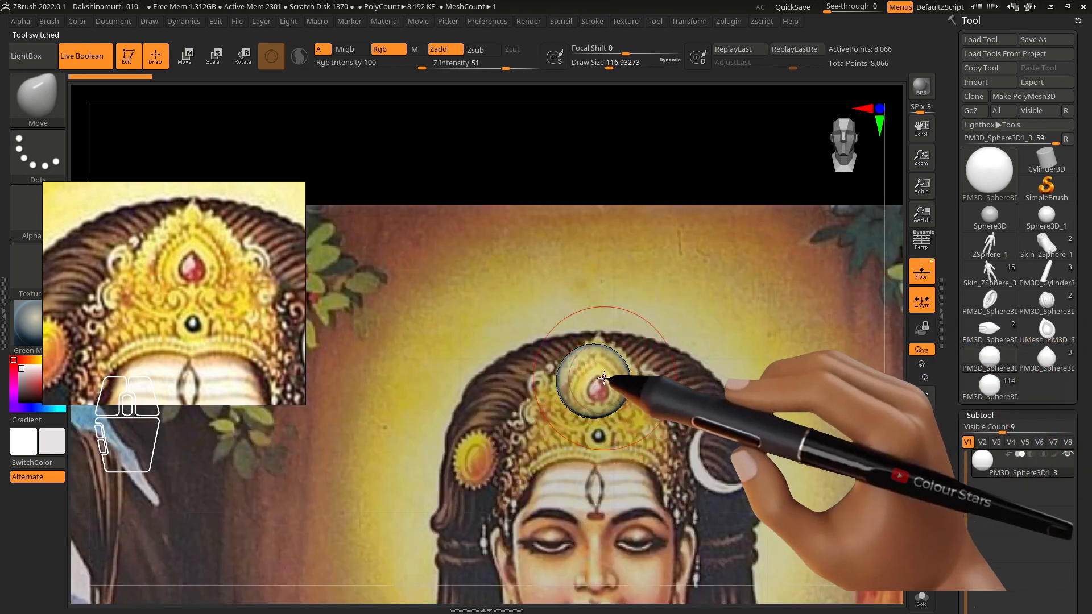
key(w)
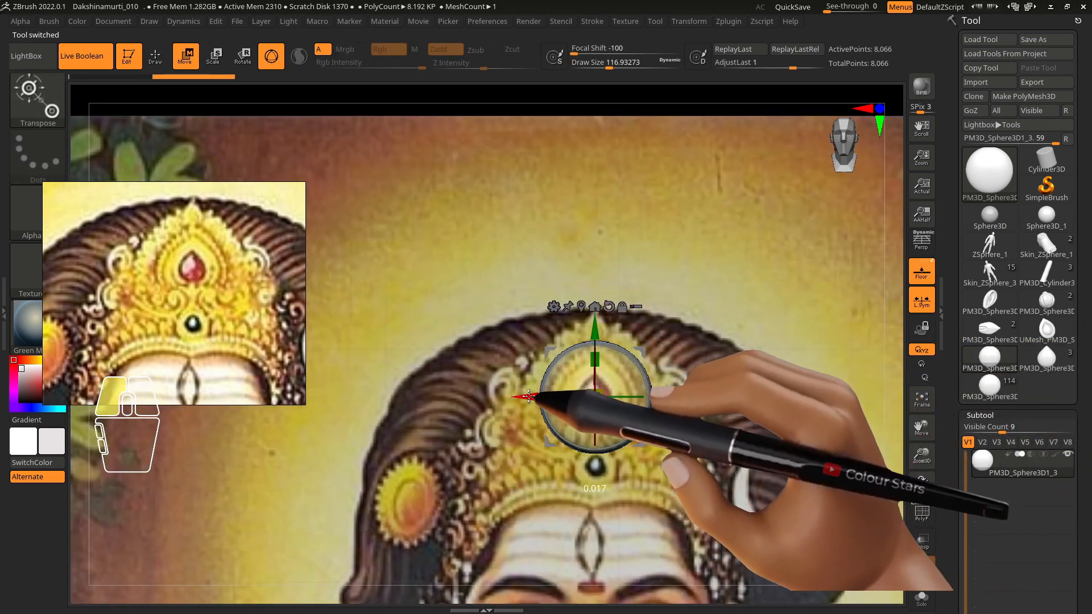
key(q)
key(s)
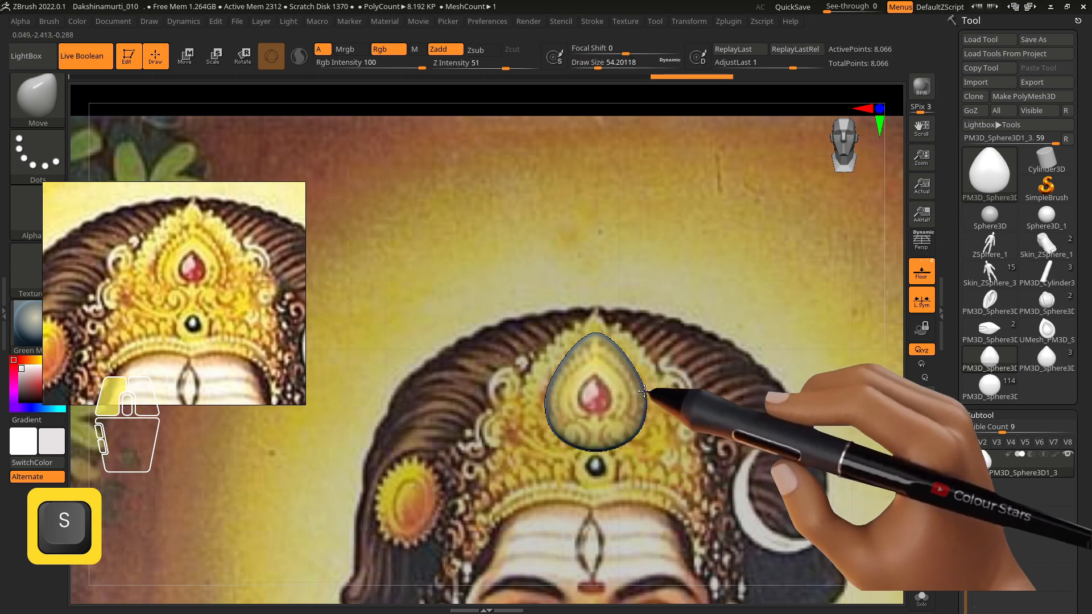
drag(644, 391, 643, 391)
shift+drag(603, 340, 620, 343)
key(s)
key(shift)
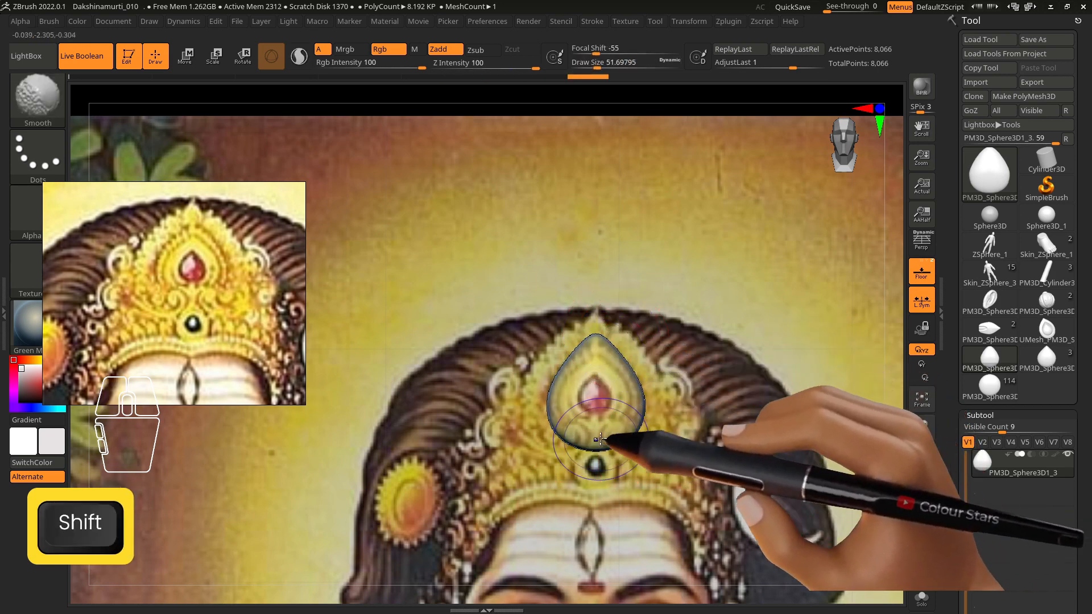
Step: Smooth the teardrop and refine its tip, sides and base with the Move brush at draw size about 52
key(s)
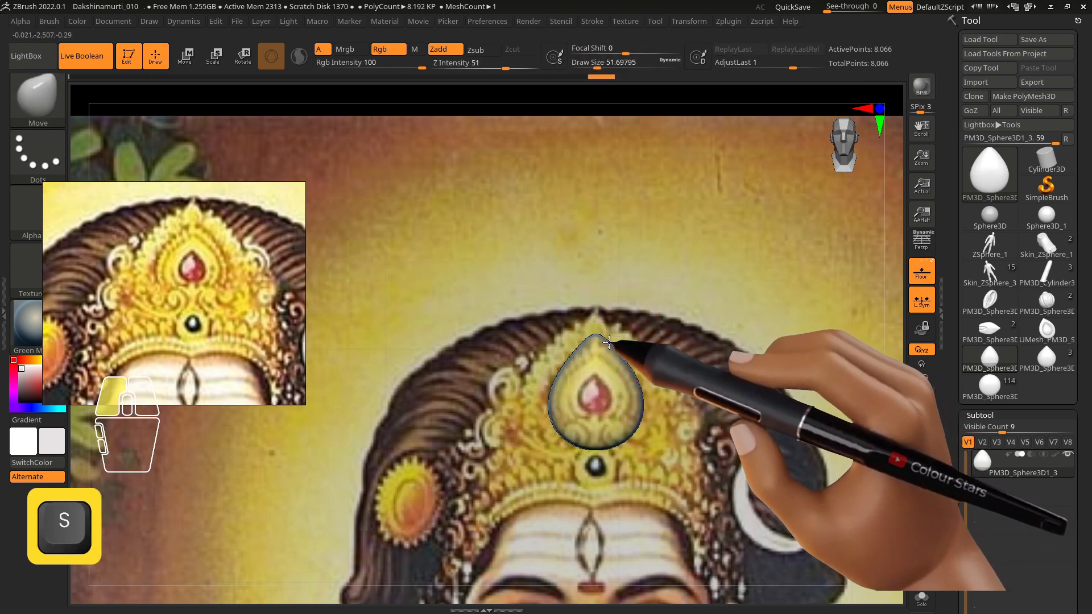
key(shift)
key(s)
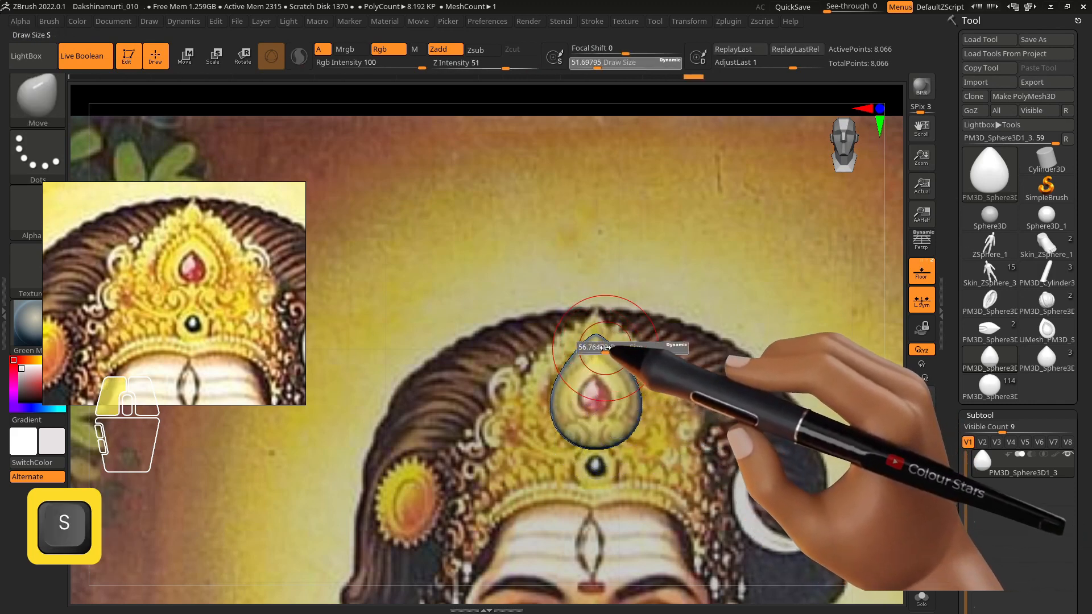
drag(603, 438, 607, 430)
key(s)
mouse_move(634, 381)
mouse_down()
mouse_move(621, 380)
mouse_move(637, 389)
mouse_up()
Step: Hide the reference image to examine the teardrop's side profile, and show it again in the front view
click(922, 272)
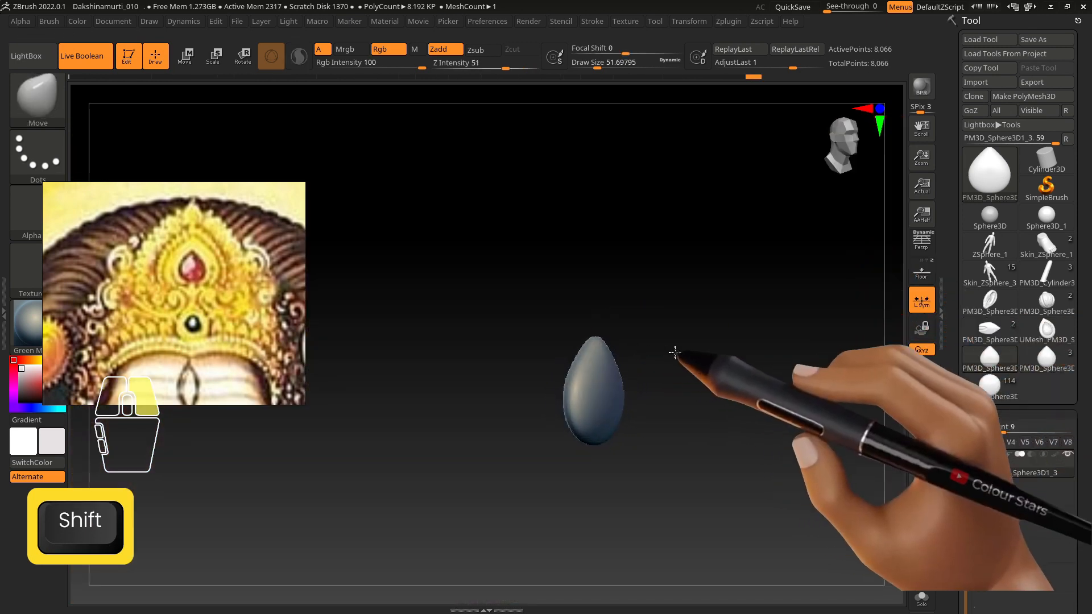
shift+drag(690, 365, 867, 302)
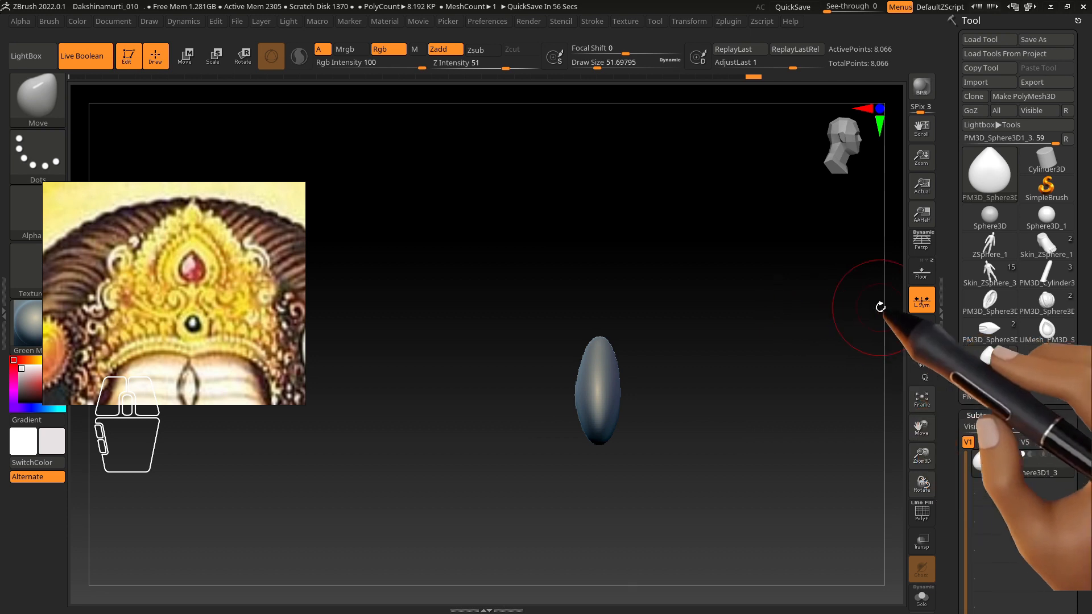
click(921, 300)
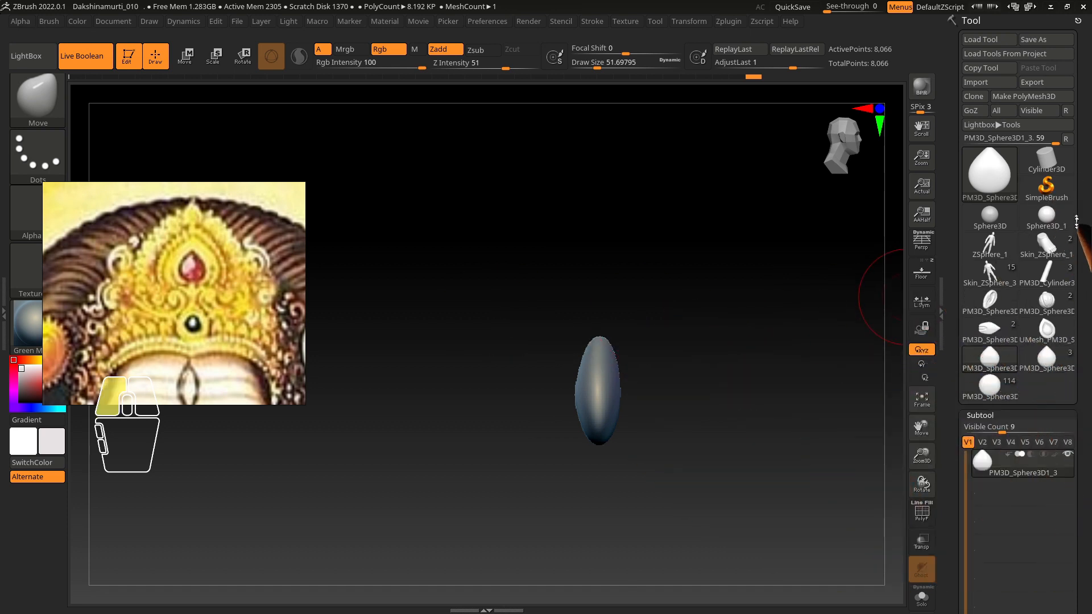
click(921, 301)
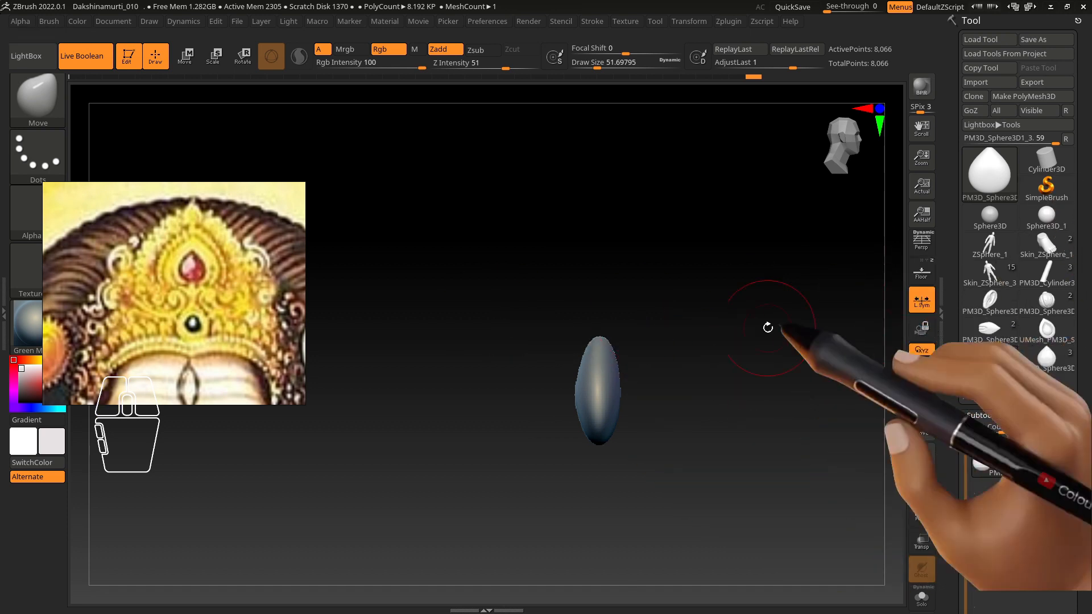
drag(768, 327, 660, 328)
shift+click(921, 271)
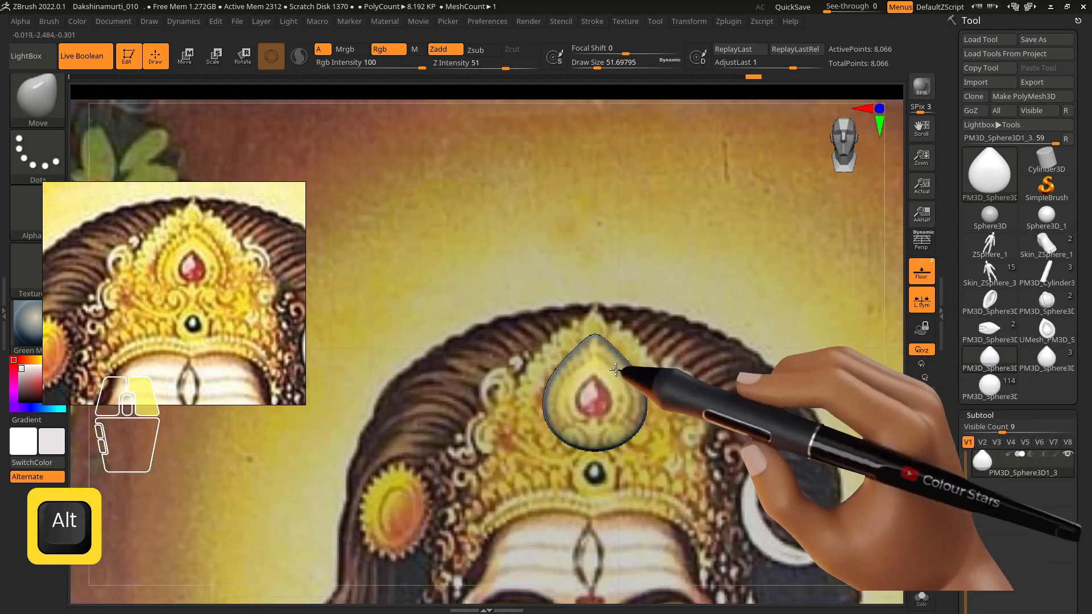
Step: Sharpen the teardrop's tip at draw size about 34 and push its bottom centre upward into a notch at about 28
key(s)
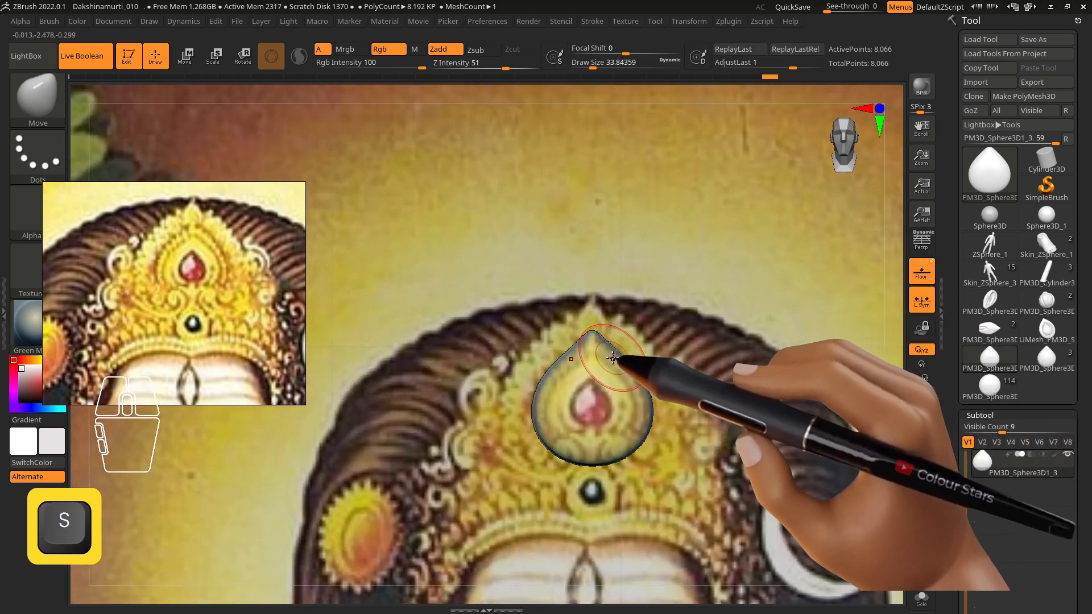
key(s)
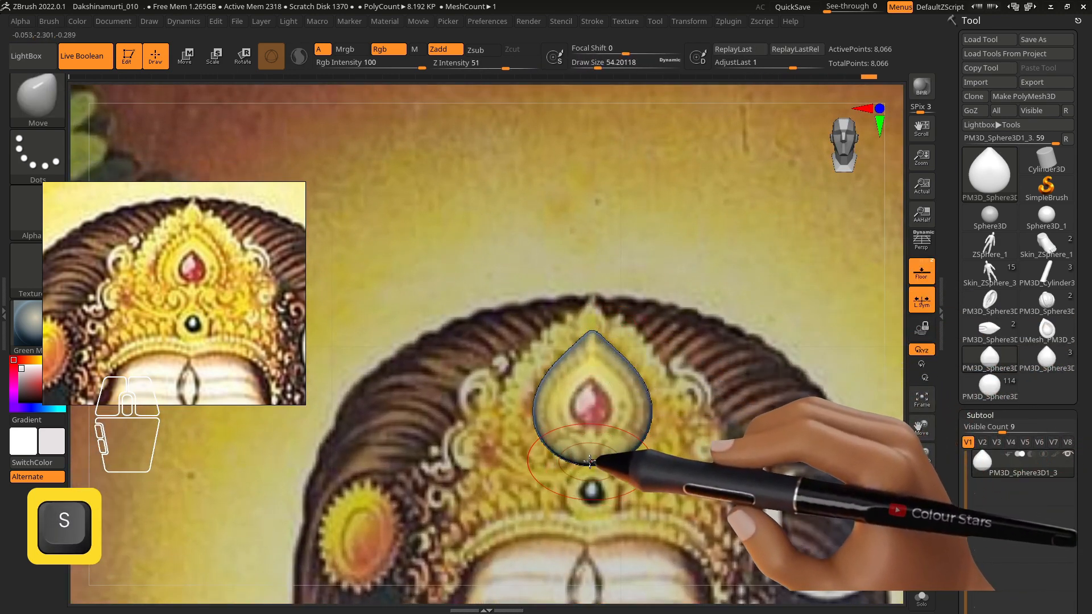
key(s)
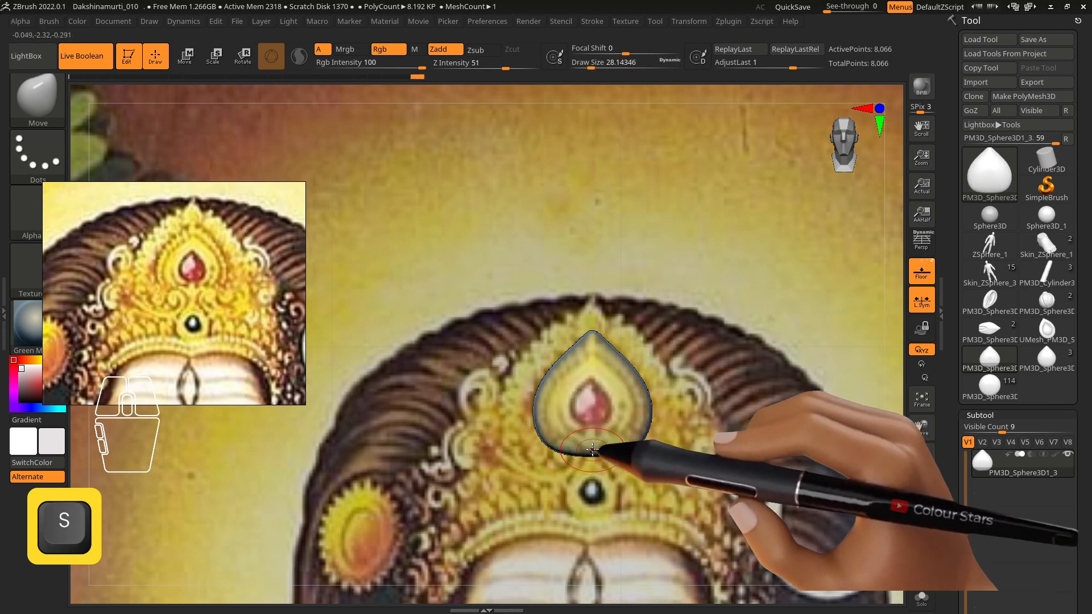
drag(594, 443, 594, 442)
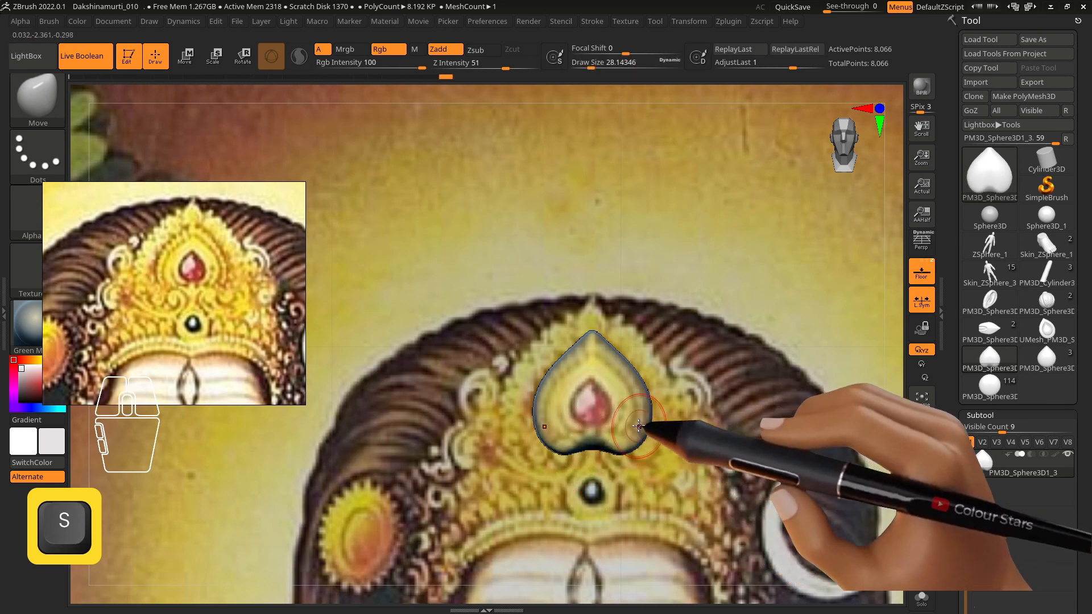
Step: Smooth the notched teardrop and refine its sides and tip with the Move brush at draw size about 40
key(shift)
key(s)
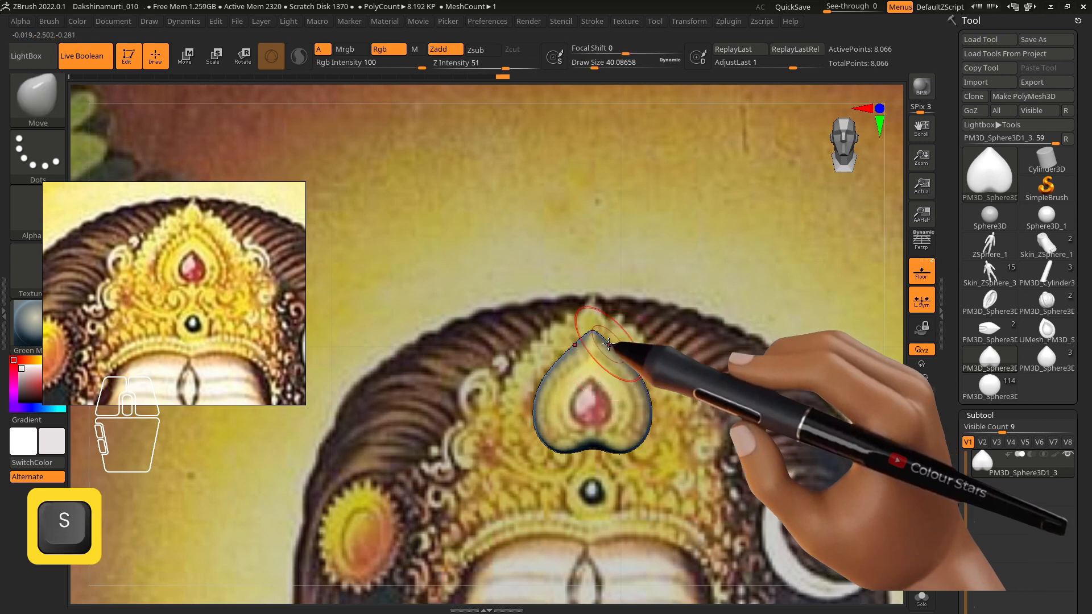
key(shift)
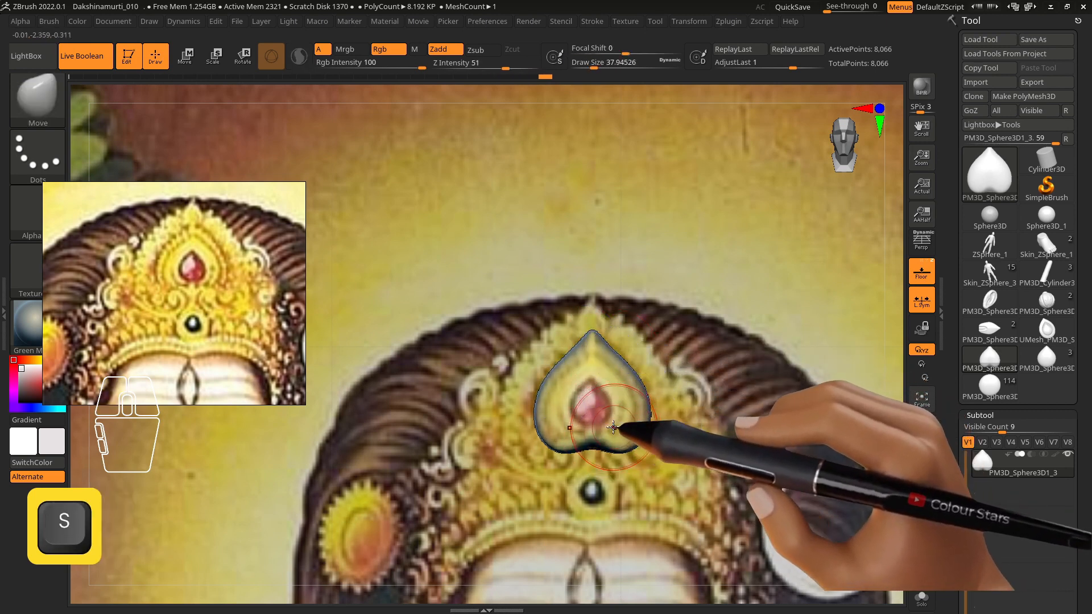
Step: Smooth the notched teardrop's base and tip and refine its outline with the Move brush at draw size about 62
key(shift)
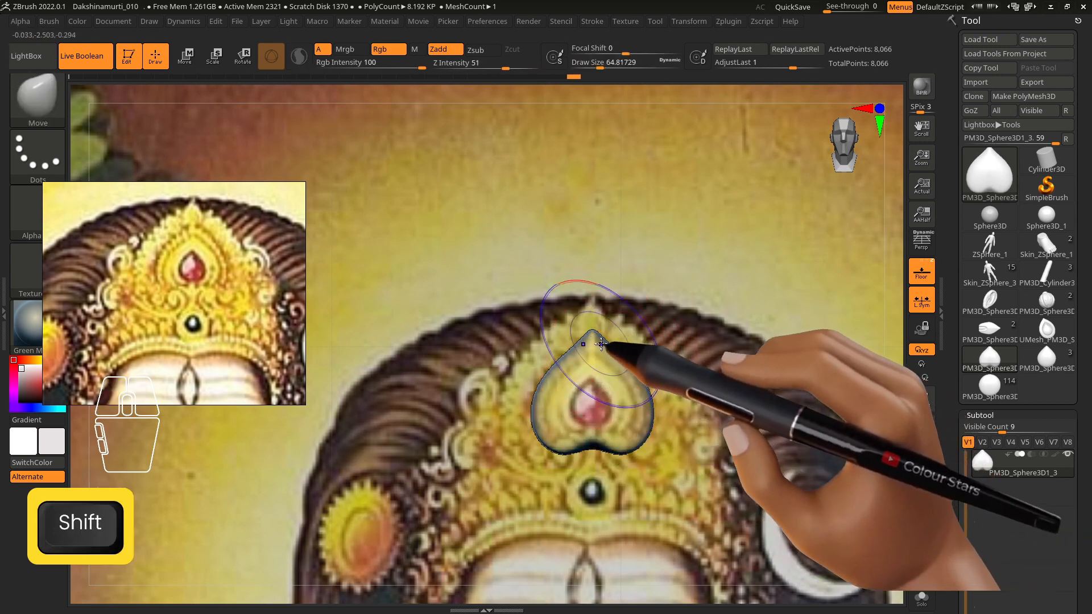
mouse_move(633, 439)
shift+mouse_down()
mouse_move(644, 425)
mouse_move(463, 207)
shift+mouse_up()
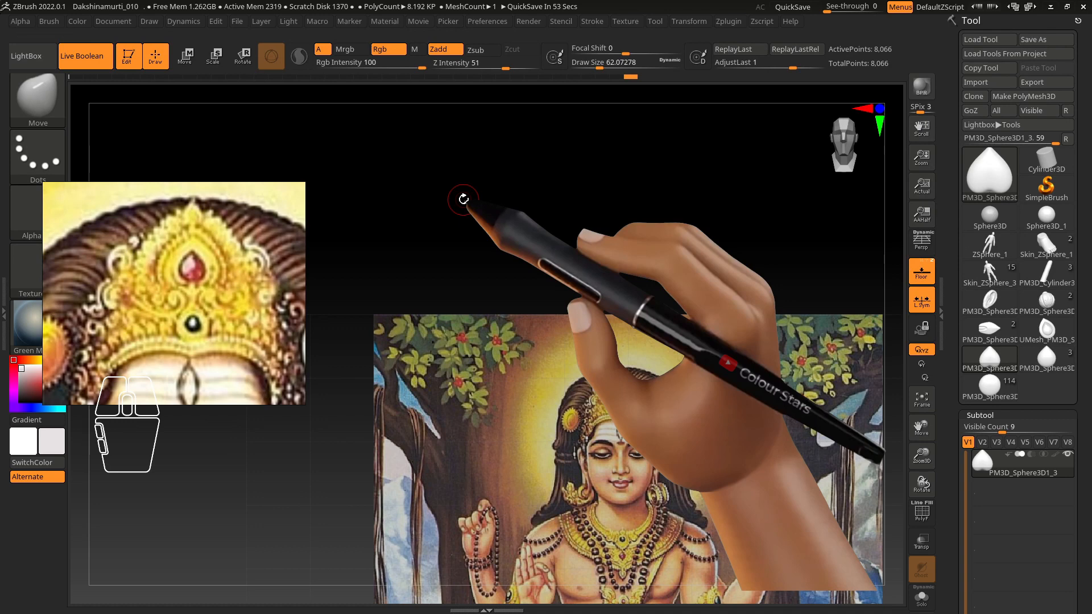
alt+right_drag(624, 376, 791, 533)
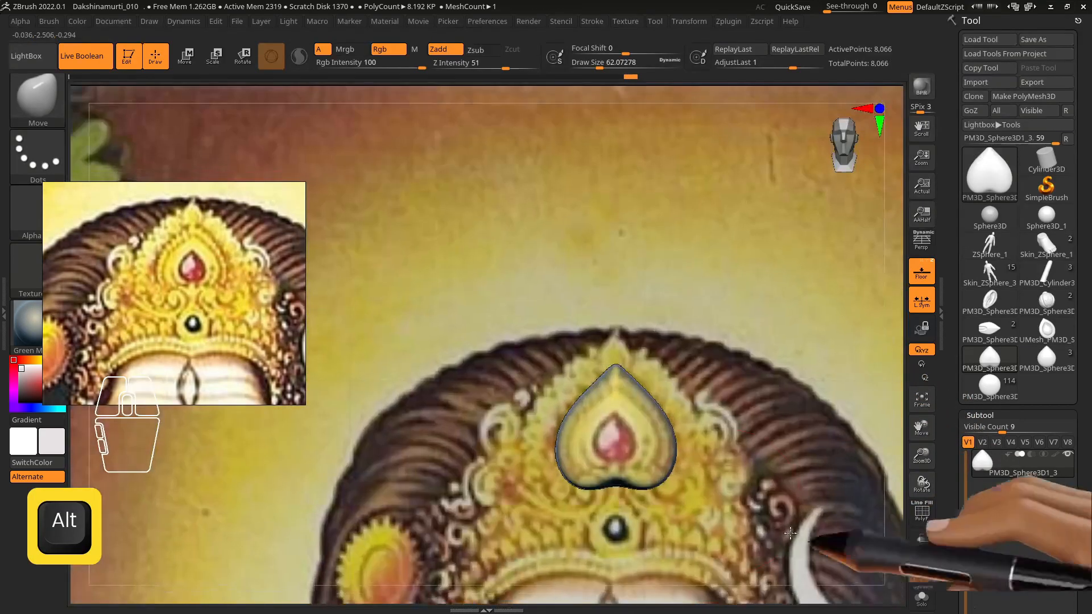
key(shift)
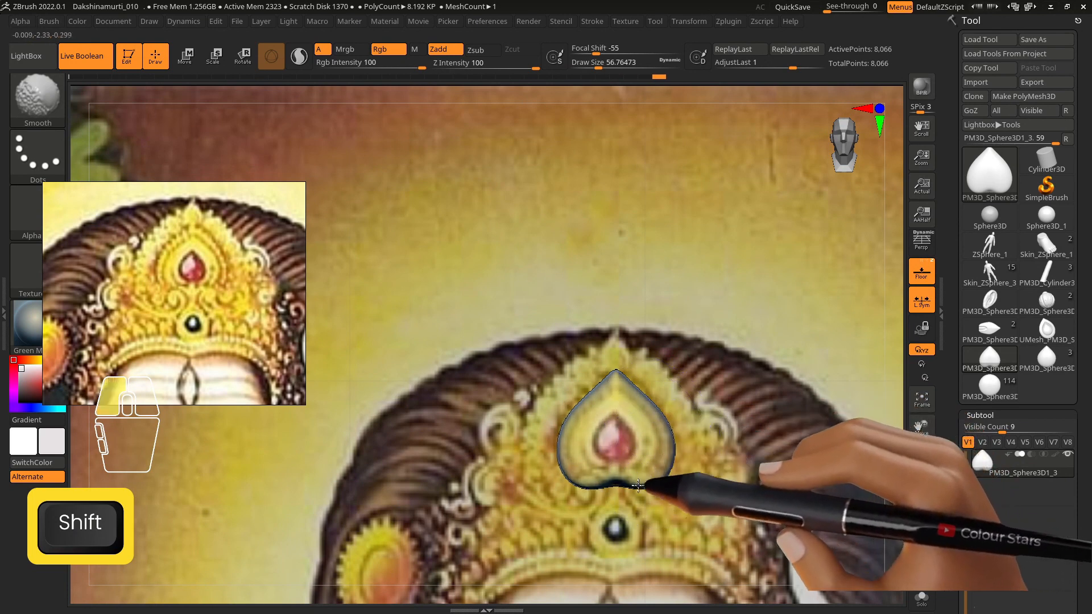
shift+drag(638, 485, 650, 481)
key(s)
key(shift)
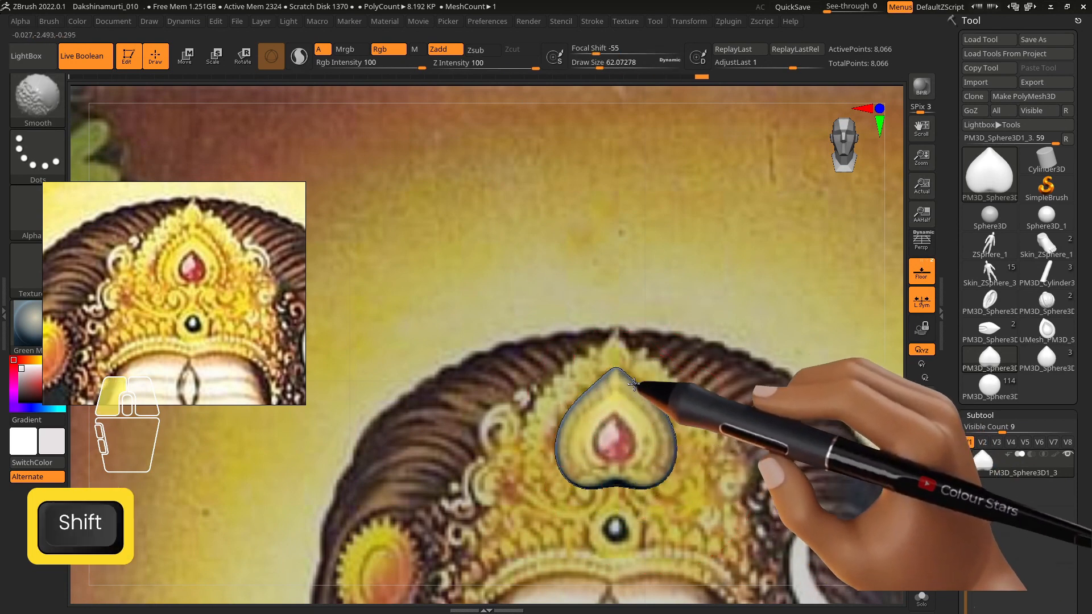
Step: Try carving the red gem's outline into the teardrop with the DamStandard brush at draw size about 6, then hide the reference image
mouse_move(658, 458)
alt+right_down()
mouse_move(650, 409)
mouse_move(620, 420)
alt+right_up()
key(b)
click(734, 343)
click(299, 57)
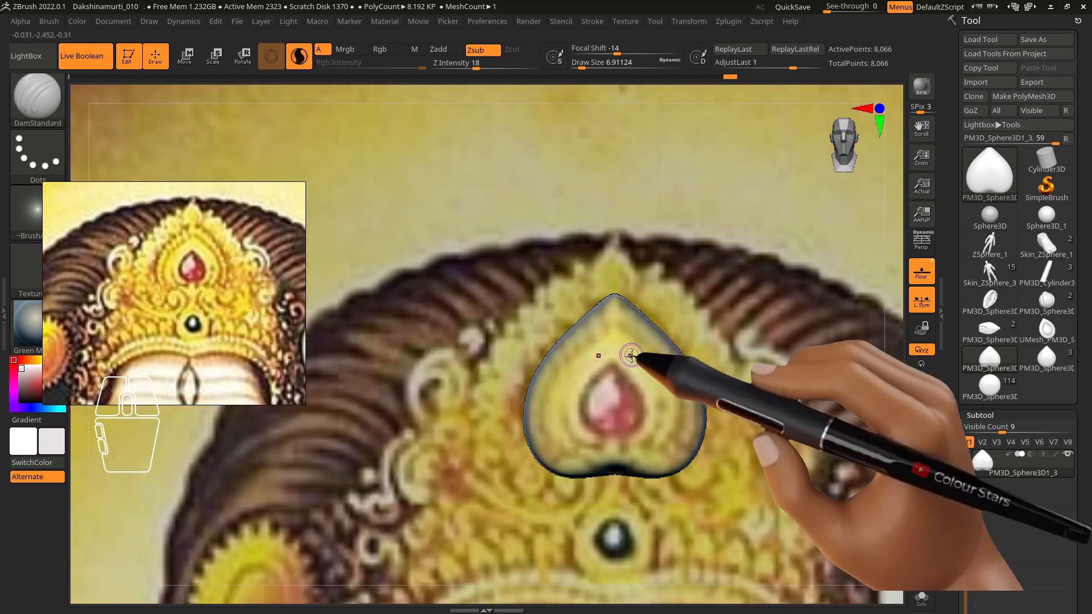
key(s)
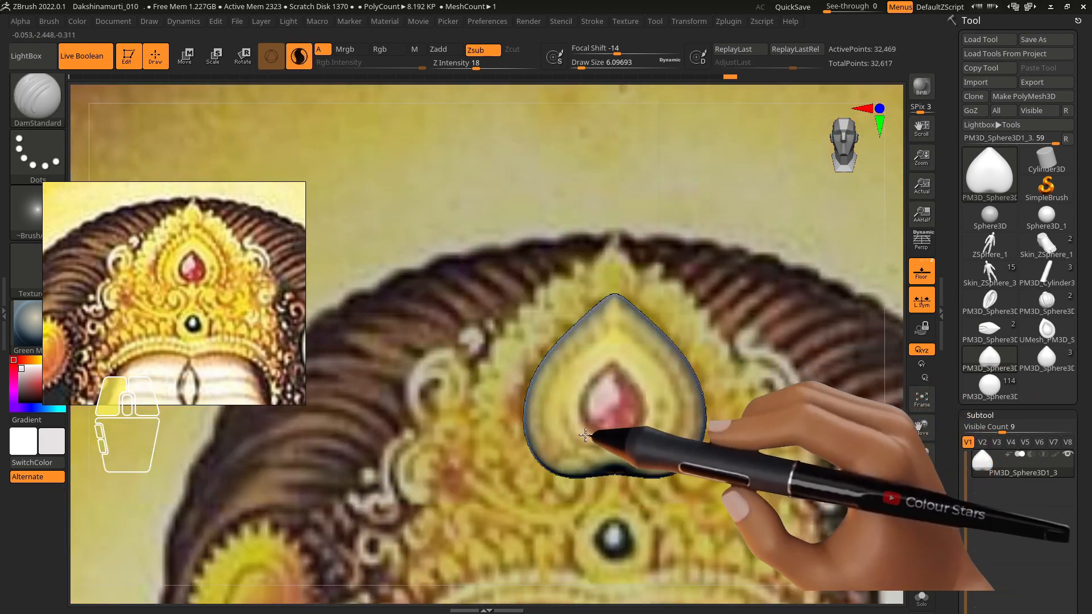
click(921, 272)
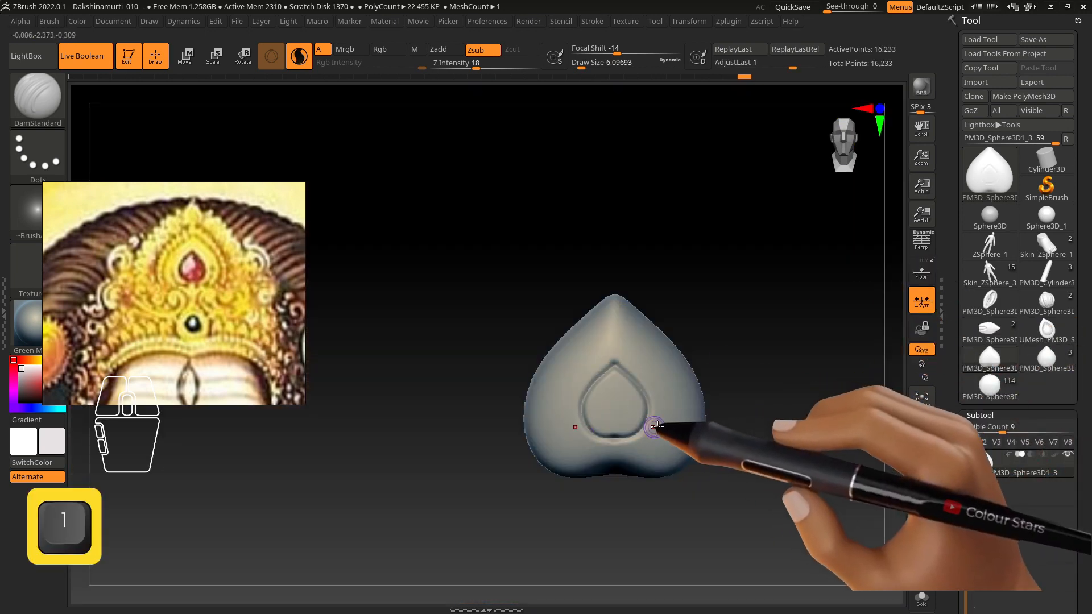
Step: Smooth the carved gem outline out of the teardrop's front surface at draw size about 17
key(ctrl)
key(shift)
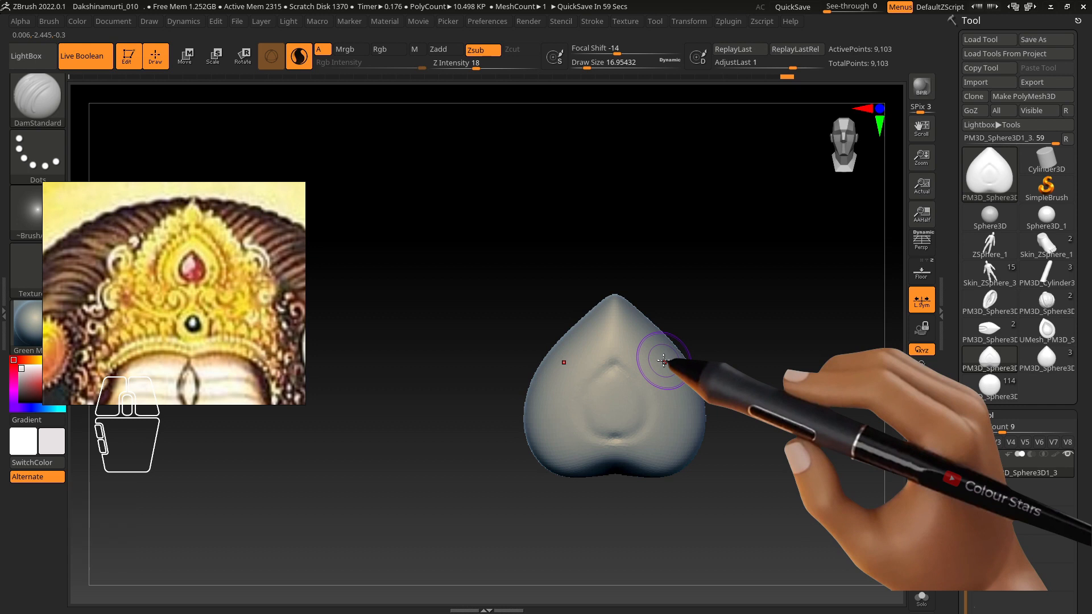
key(shift)
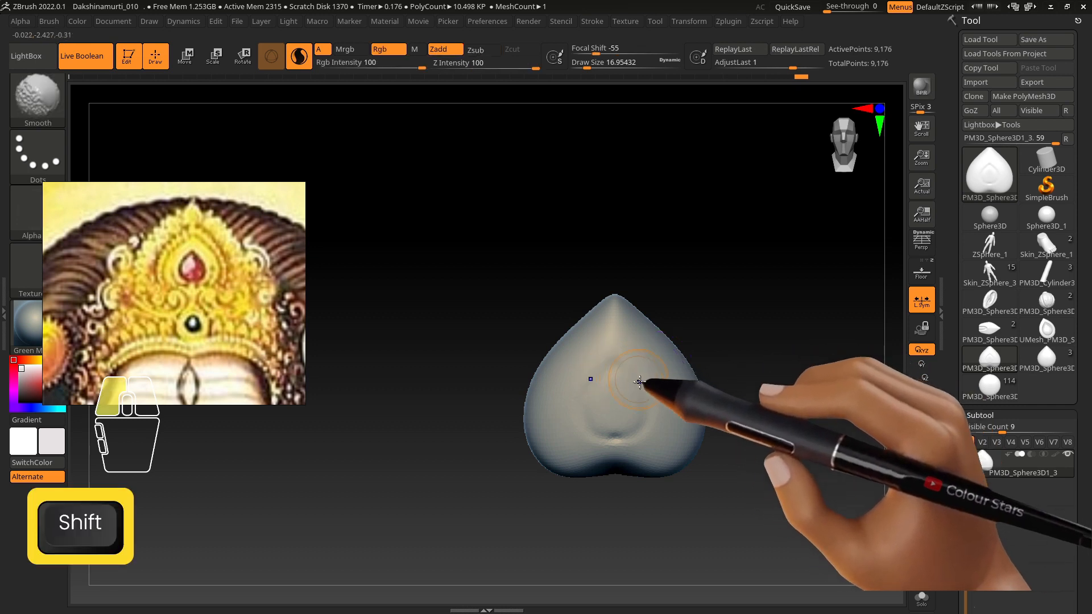
shift+drag(648, 332, 637, 383)
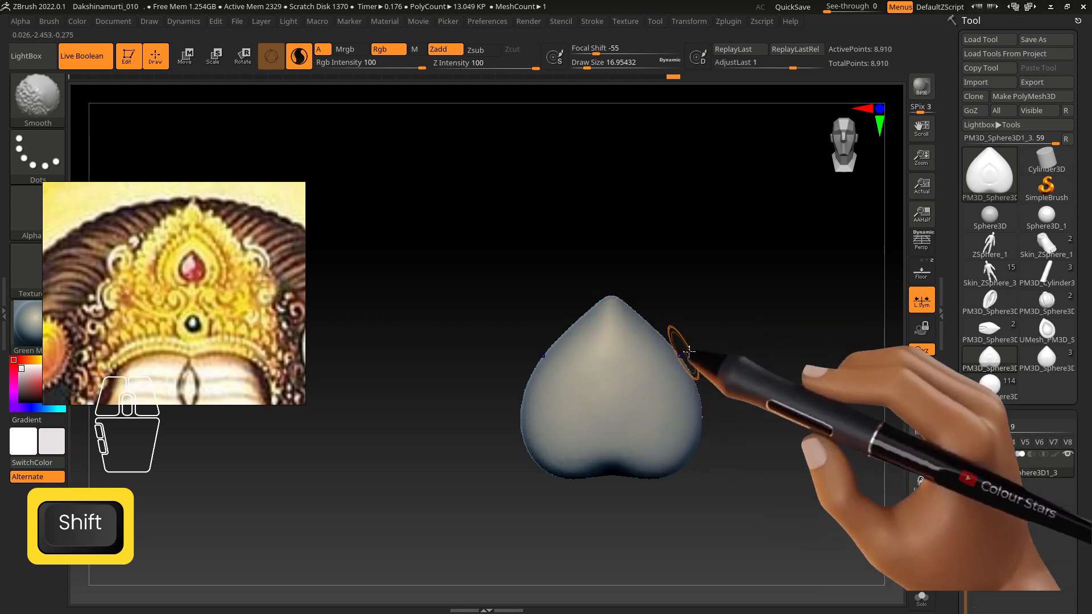
key(ctrl)
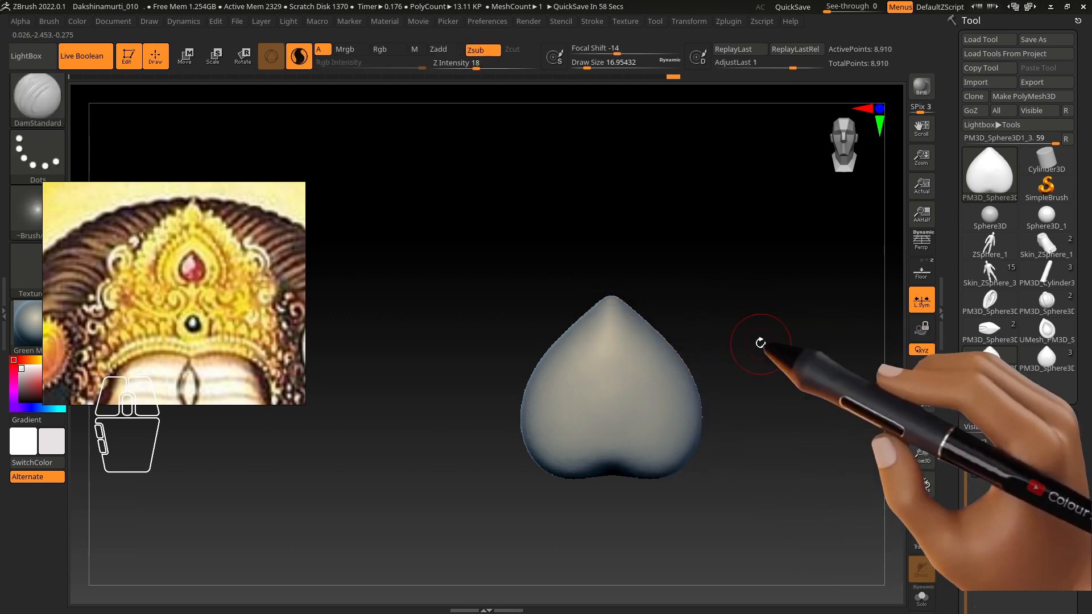
Step: Show the reference image and carve the red gem's outline with the DamStandard brush at draw size about 7
click(921, 272)
key(s)
drag(621, 365, 615, 366)
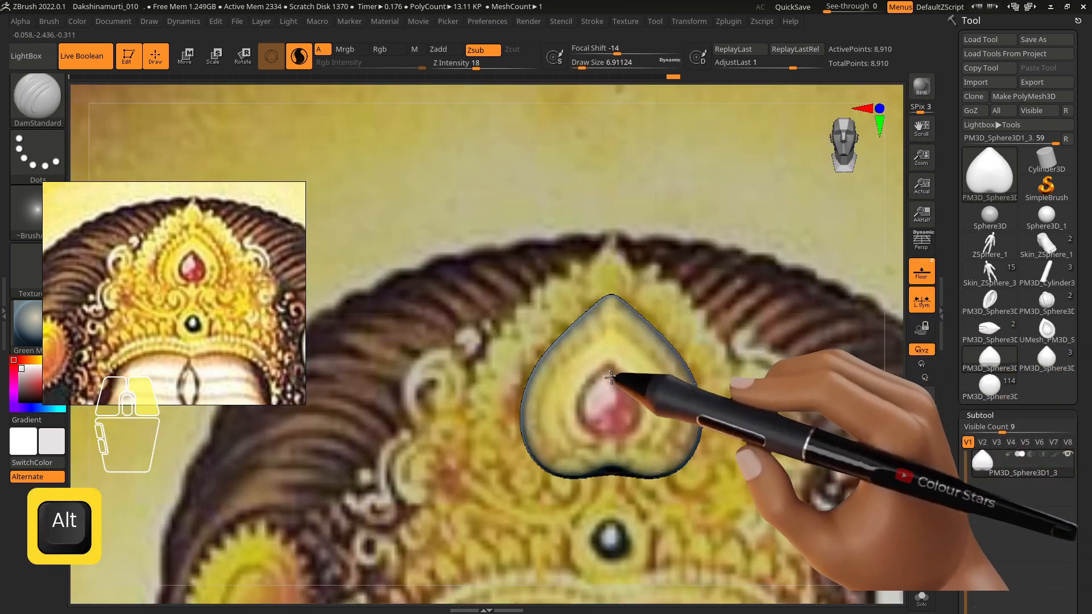
alt+right_drag(611, 377, 613, 364)
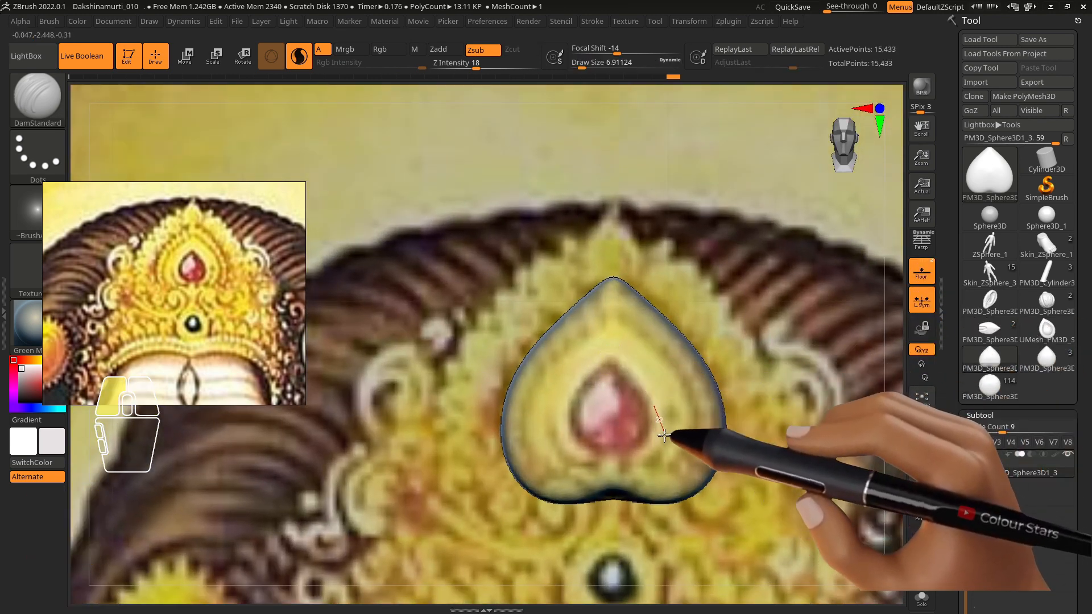
drag(625, 463, 643, 461)
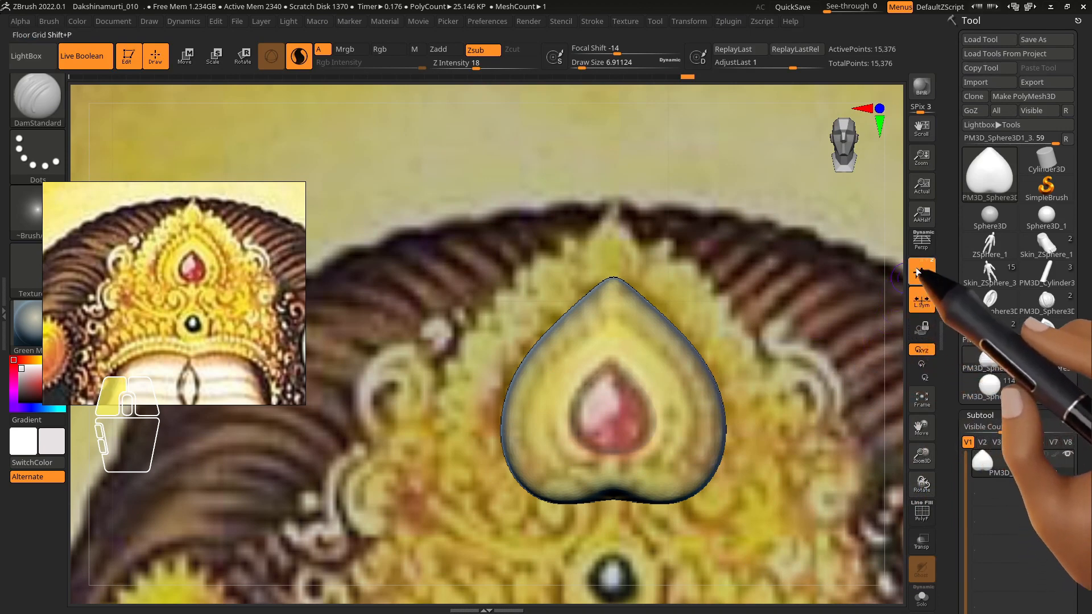
Step: Carve a larger heart-shaped groove around the gem outline, following the reference image, and hide the reference
click(921, 272)
alt+right_drag(614, 371, 765, 349)
click(921, 272)
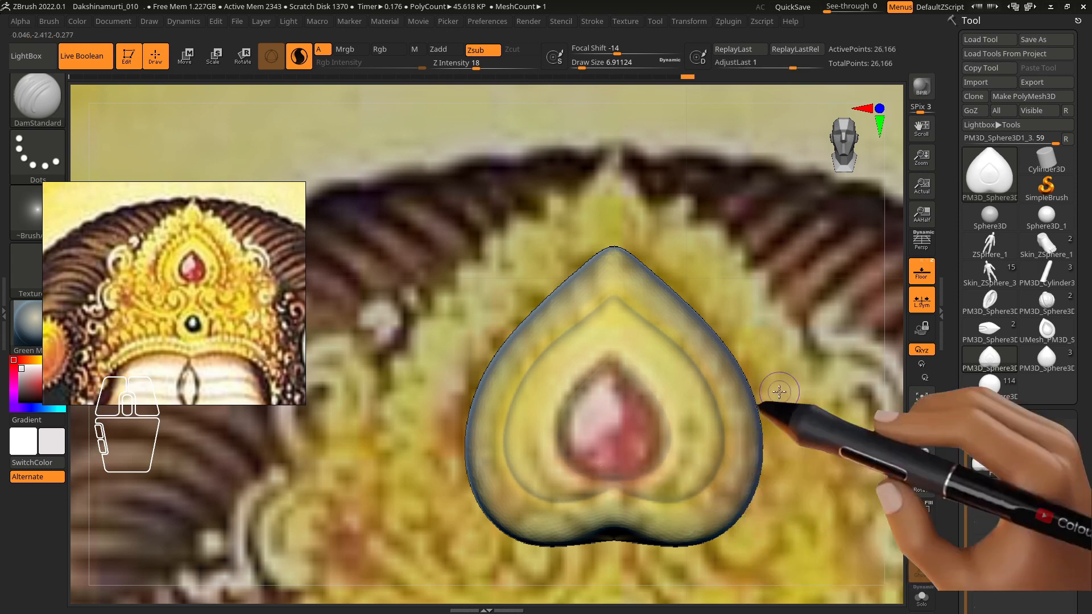
click(921, 272)
alt+right_drag(661, 308, 669, 357)
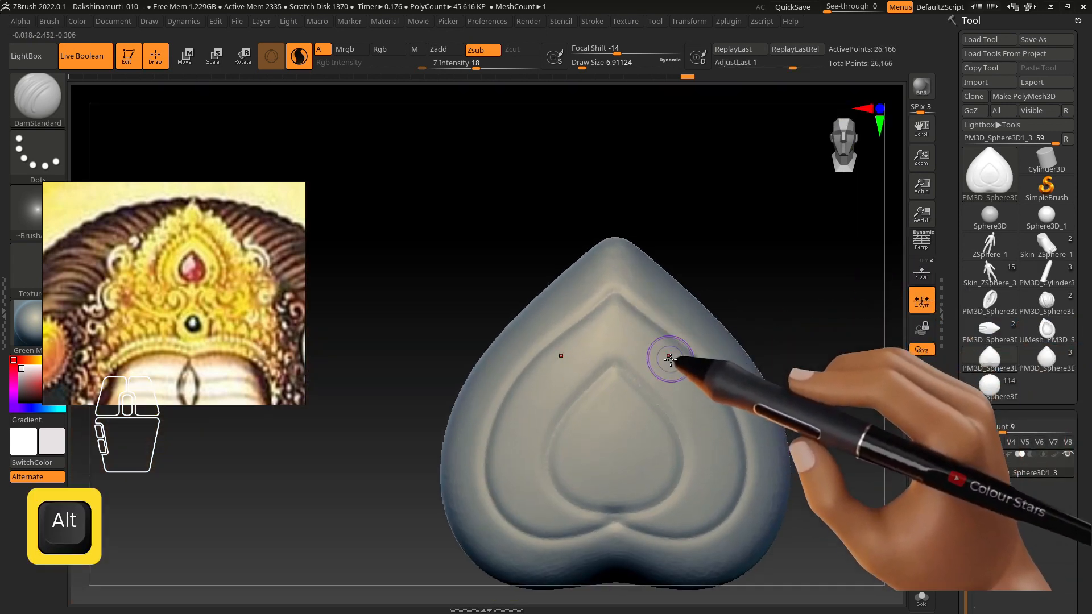
Step: Refine the two carved grooves with the Move brush at draw size about 17, comparing them with the crown close-up
key(b)
click(479, 403)
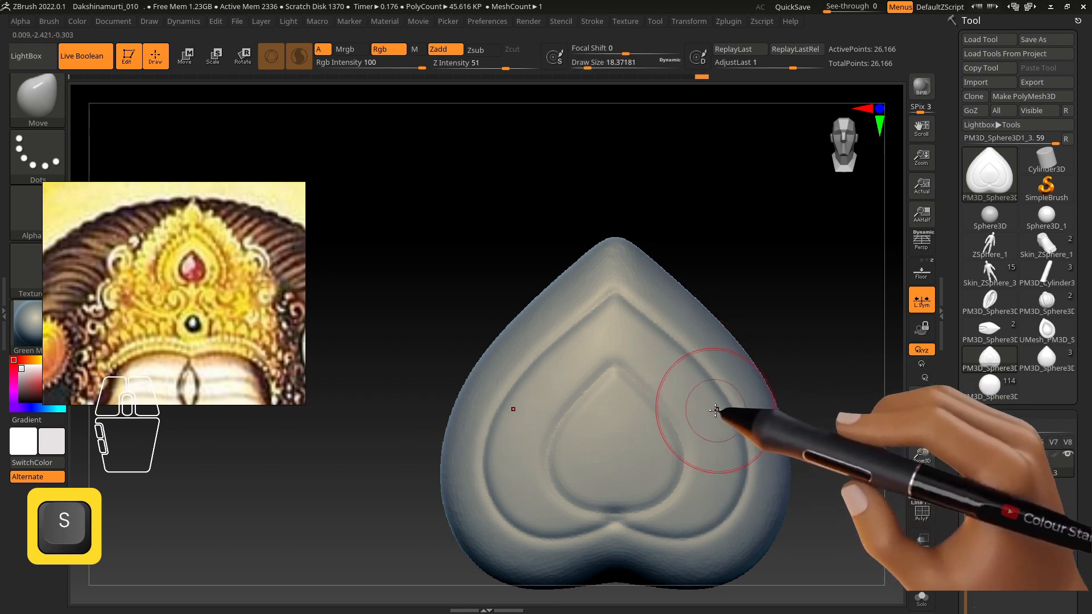
key(s)
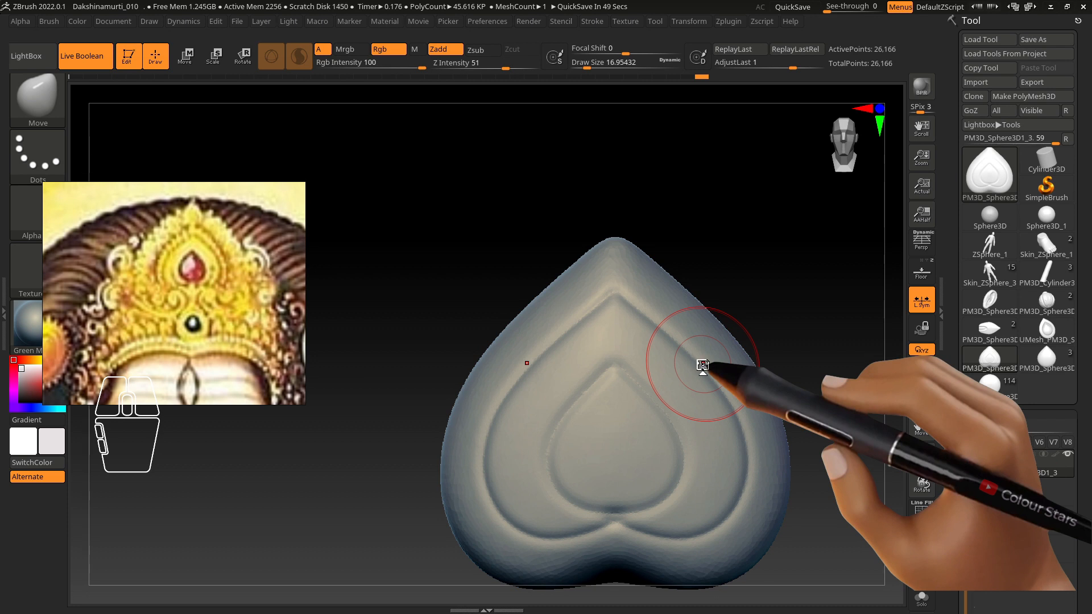
alt+right_drag(687, 332, 677, 256)
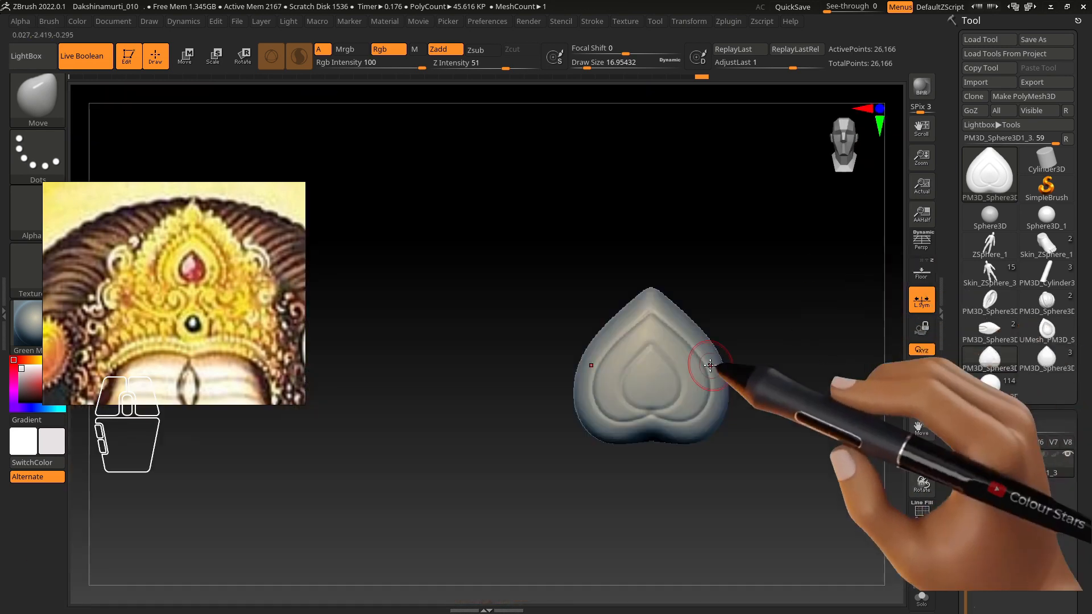
alt+right_drag(724, 432, 206, 285)
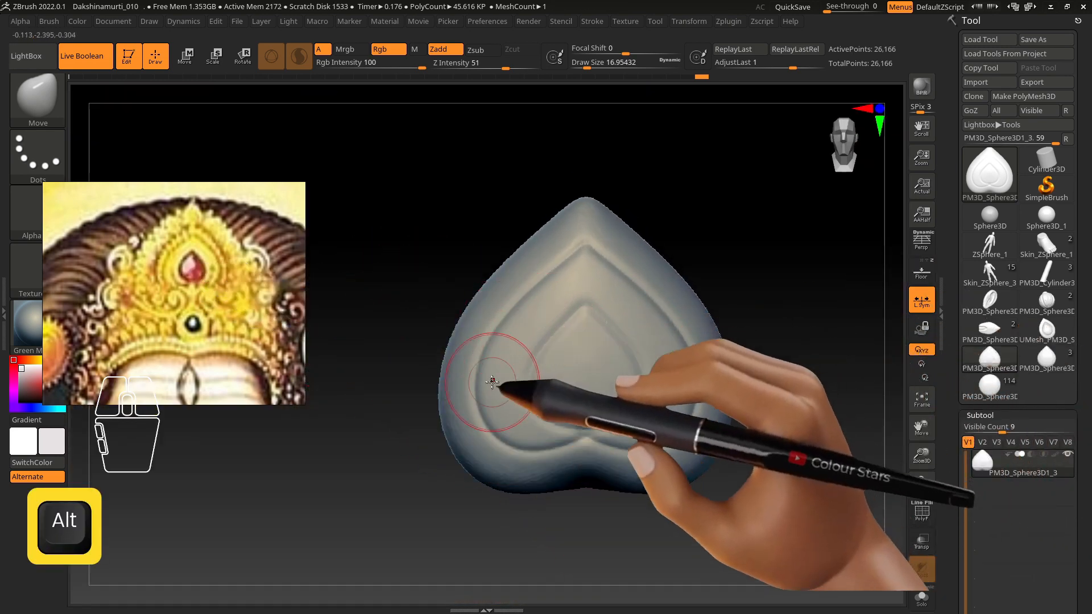
scroll(190, 278, up, 3)
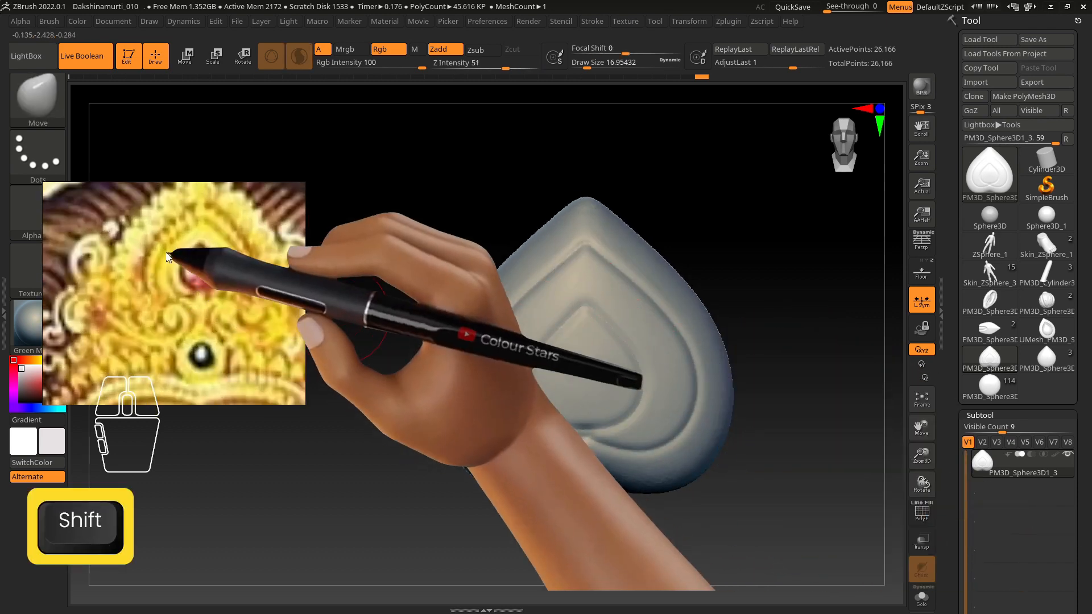
middle_drag(177, 229, 183, 262)
Step: Flatten the teardrop's front back to about half its thickness with a gizmo deformer, accept it and return to drawing
right_drag(546, 257, 589, 290)
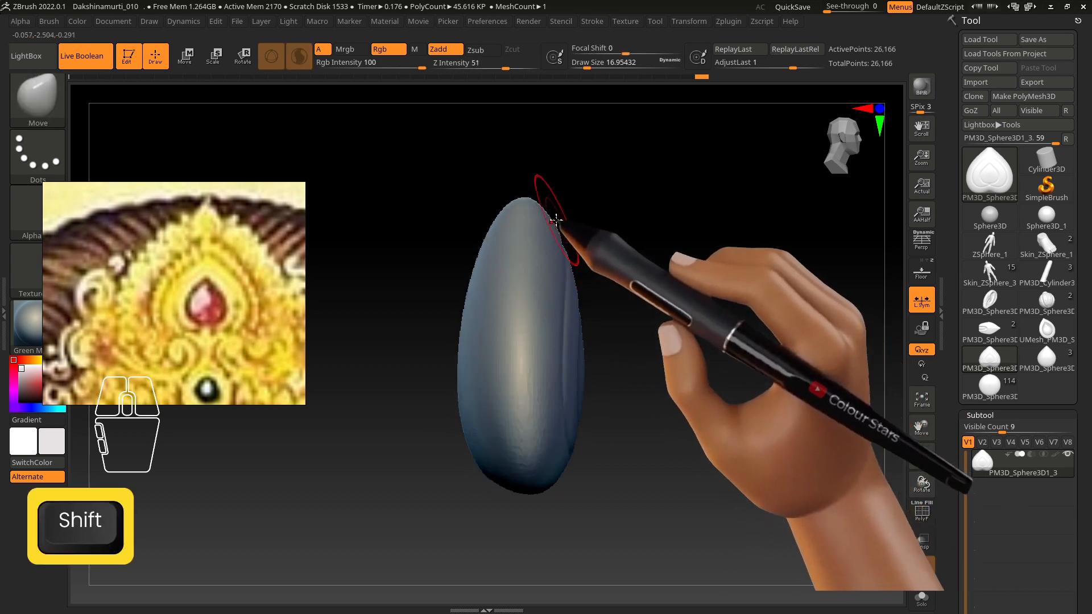
key(w)
click(486, 288)
click(522, 358)
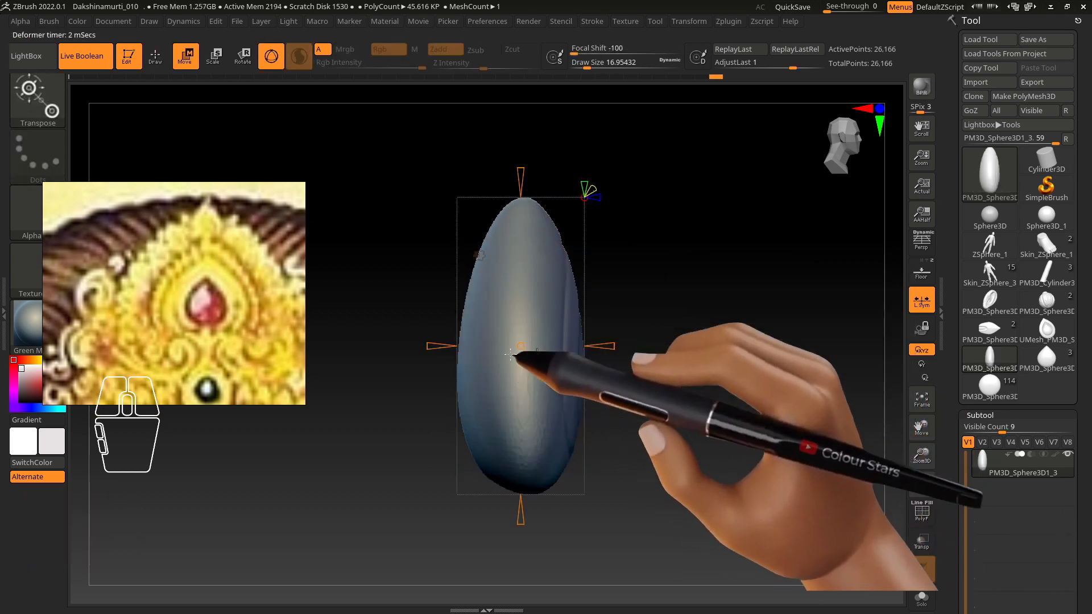
drag(580, 347, 508, 349)
mouse_move(506, 354)
right_down()
mouse_move(532, 377)
mouse_move(515, 342)
right_up()
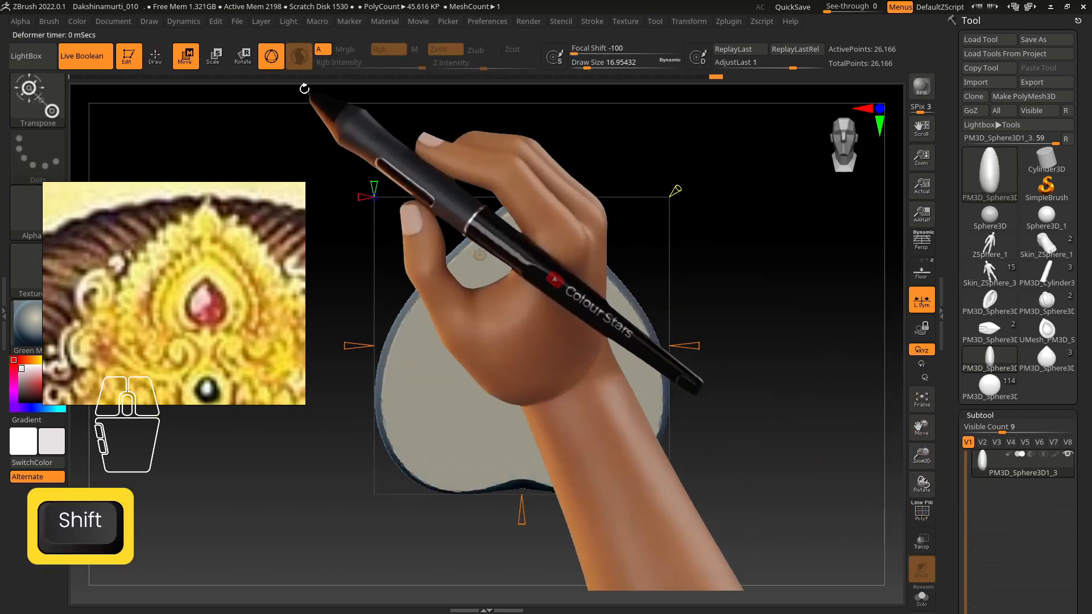
click(484, 254)
click(664, 256)
click(156, 57)
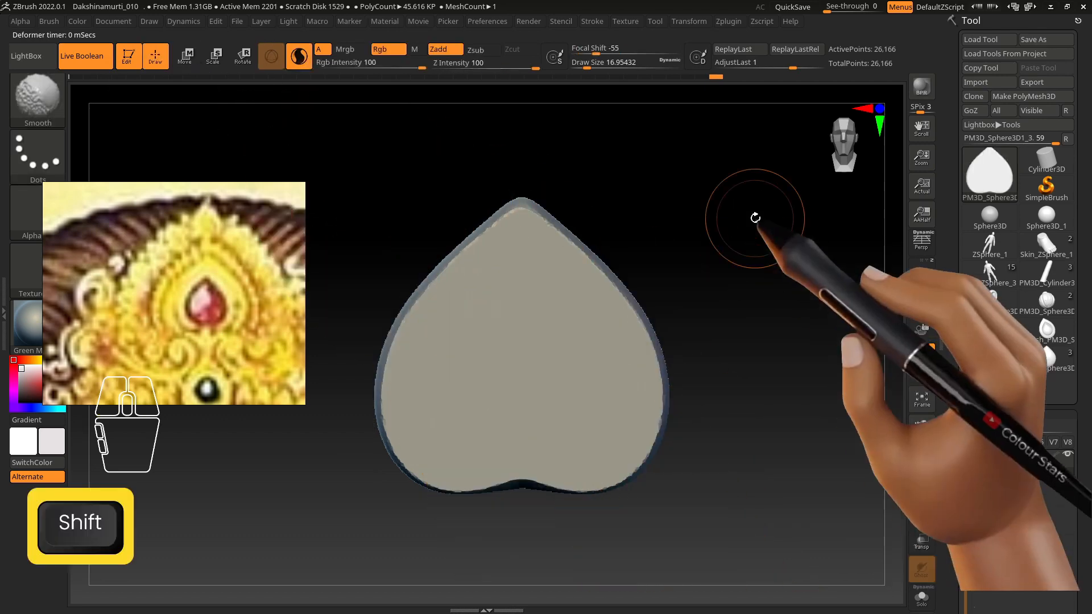
Step: Remesh the flattened teardrop with ZRemesher
drag(1074, 600, 1067, 228)
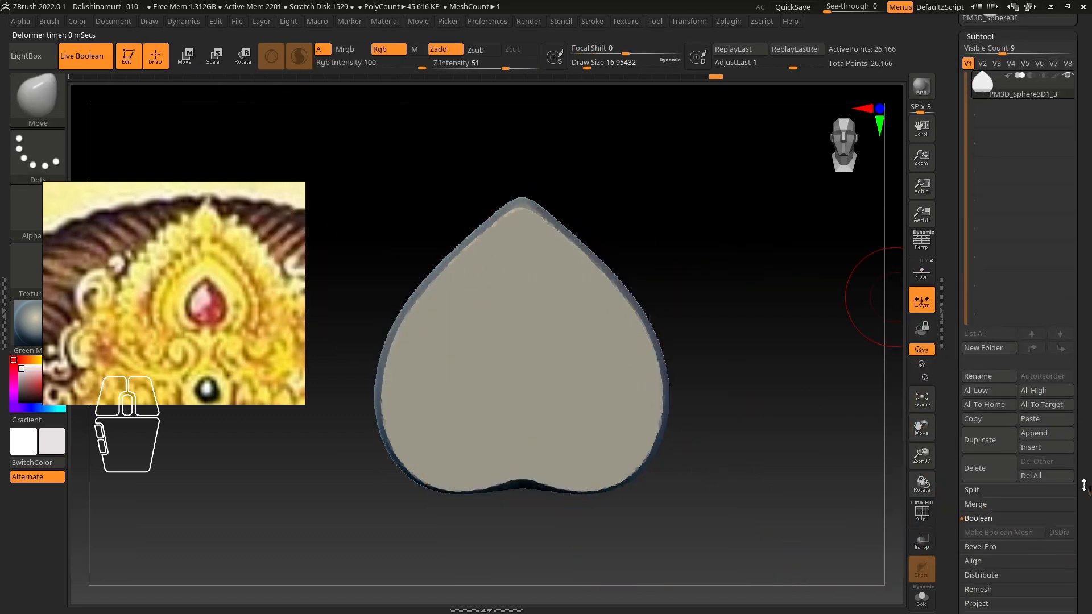
drag(1084, 486, 1078, 328)
click(985, 496)
drag(1083, 33, 998, 173)
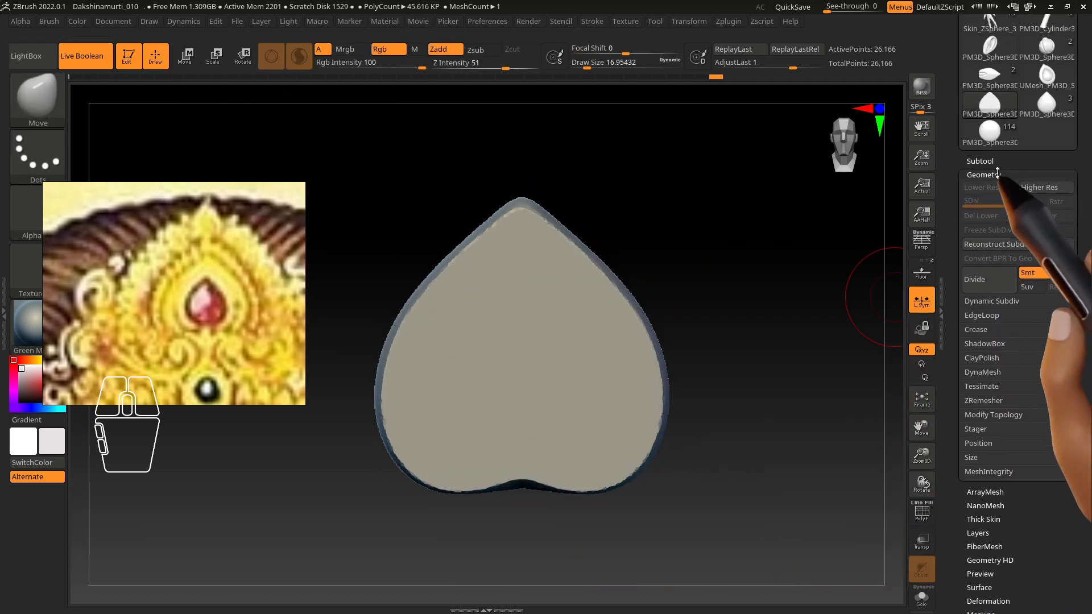
click(984, 162)
drag(1083, 499, 1068, 402)
click(987, 390)
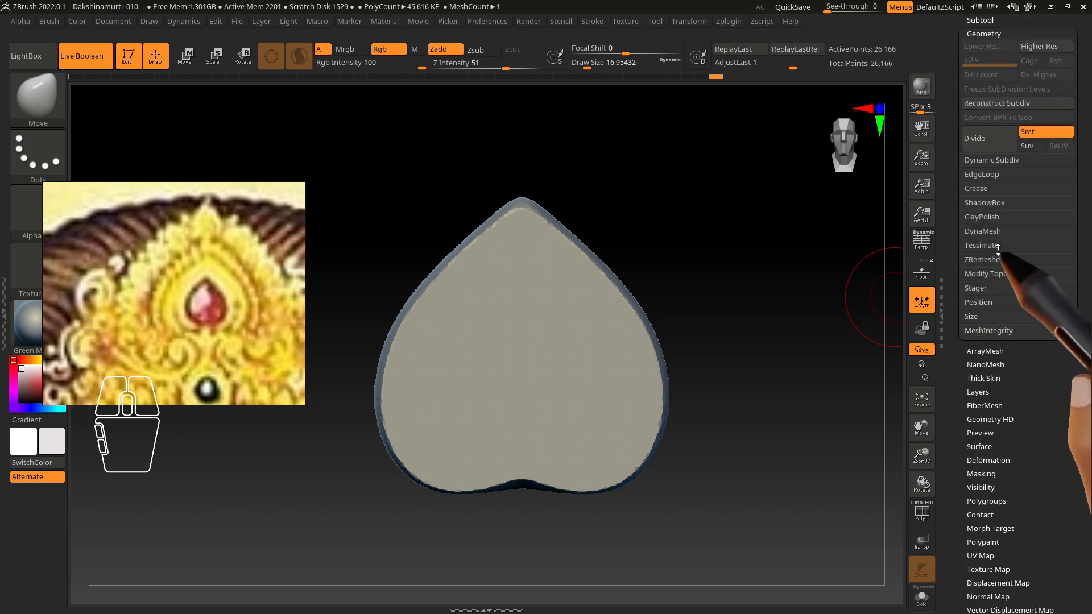
drag(1084, 223, 1086, 236)
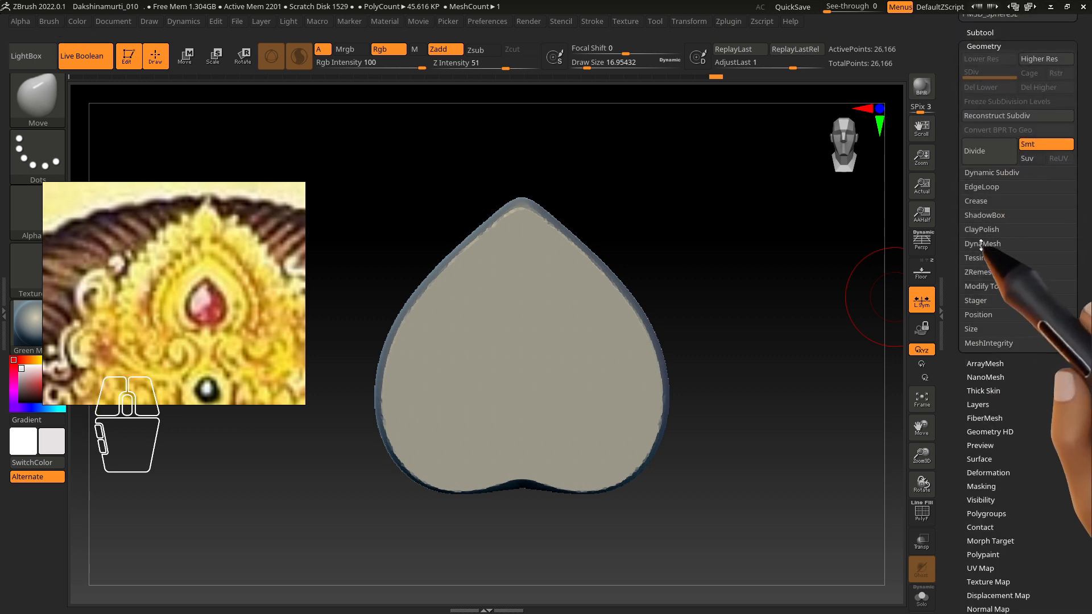
click(979, 272)
click(980, 287)
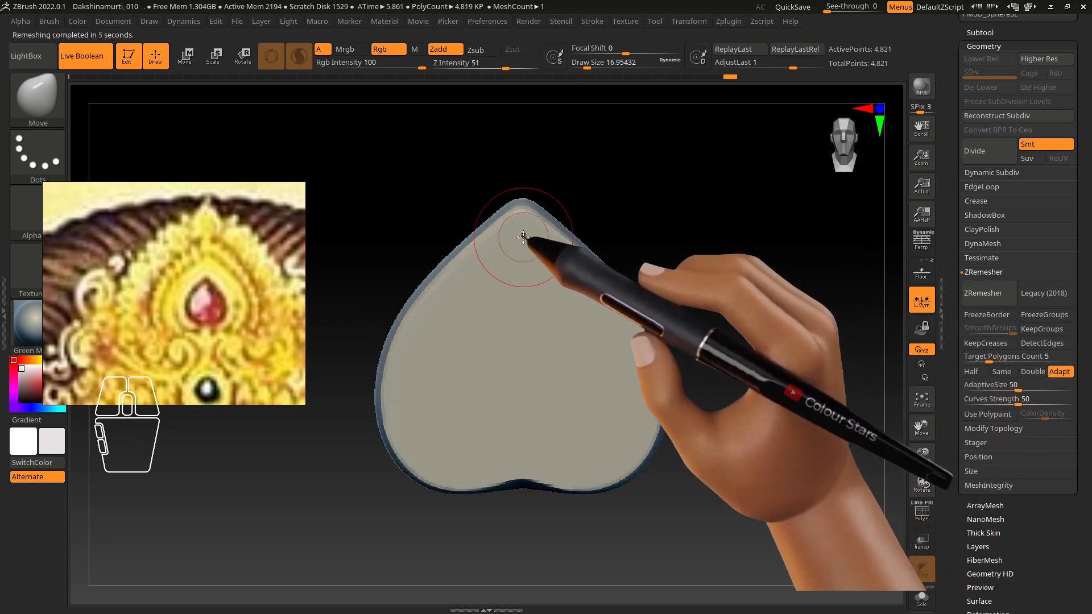
Step: Toggle X symmetry, smooth the flattened teardrop near its tip and subdivide the mesh
key(x)
key(shift)
key(s)
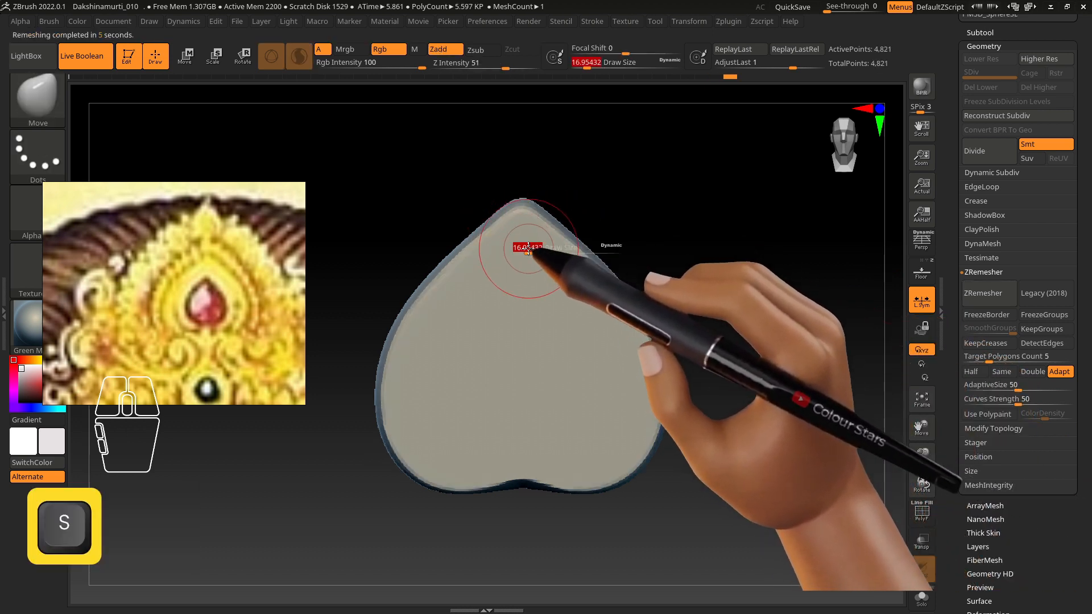
key(shift)
key(ctrl+d)
key(shift)
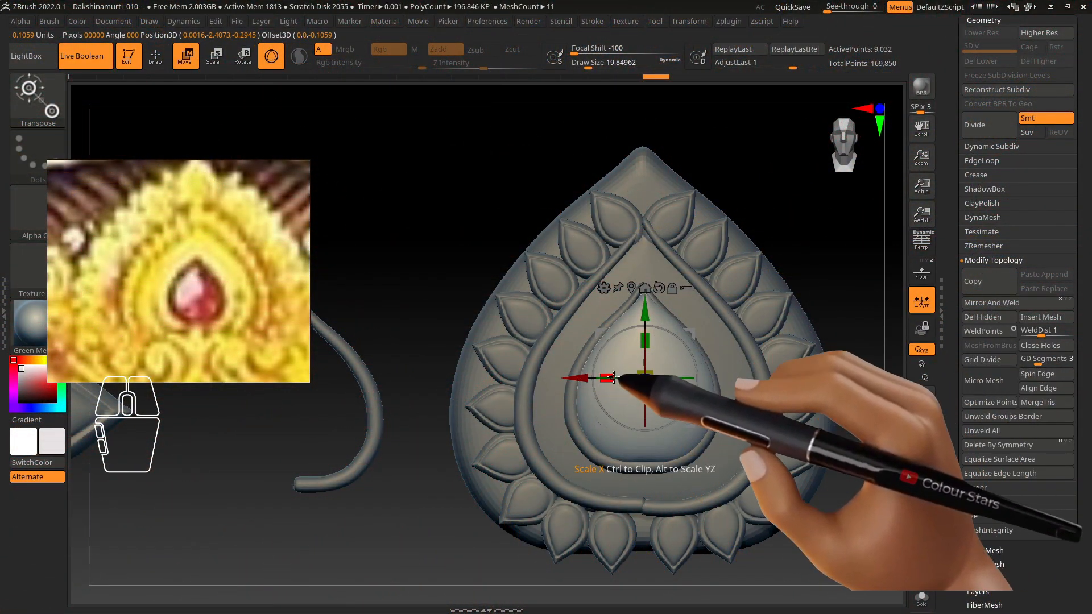
Step: Undo the trial X-axis adjustment of the central gem, turn off local symmetry and apply Mirror And Weld to the gem
drag(582, 378, 570, 377)
key(ctrl+z)
drag(949, 222, 947, 271)
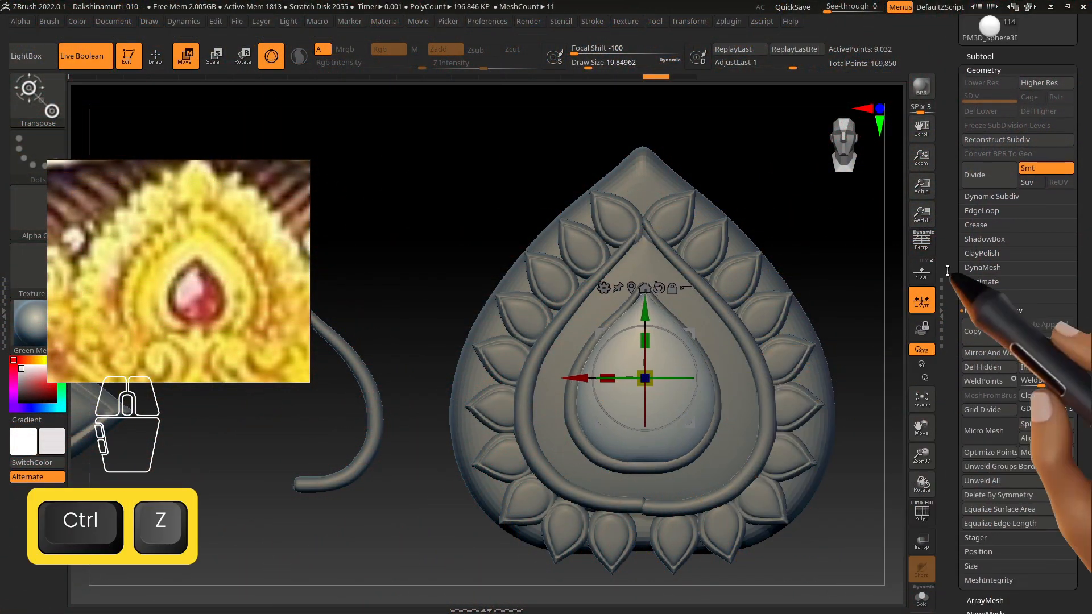
click(922, 300)
click(993, 355)
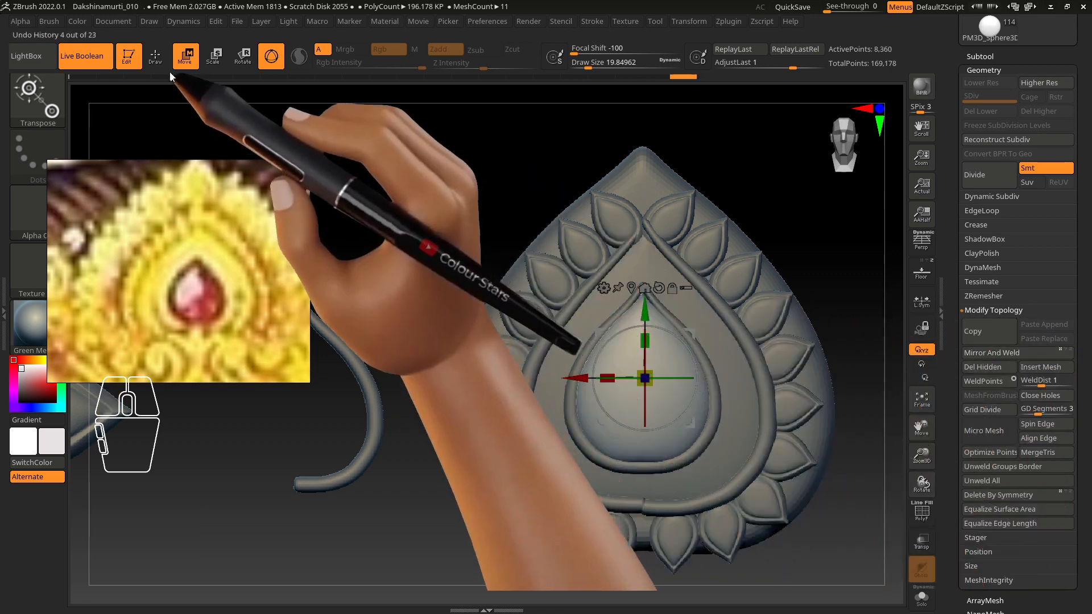
Step: Return to drawing, smooth the upper part of the central gem and make the teardrop base the active subtool
click(156, 56)
shift+drag(643, 341, 642, 337)
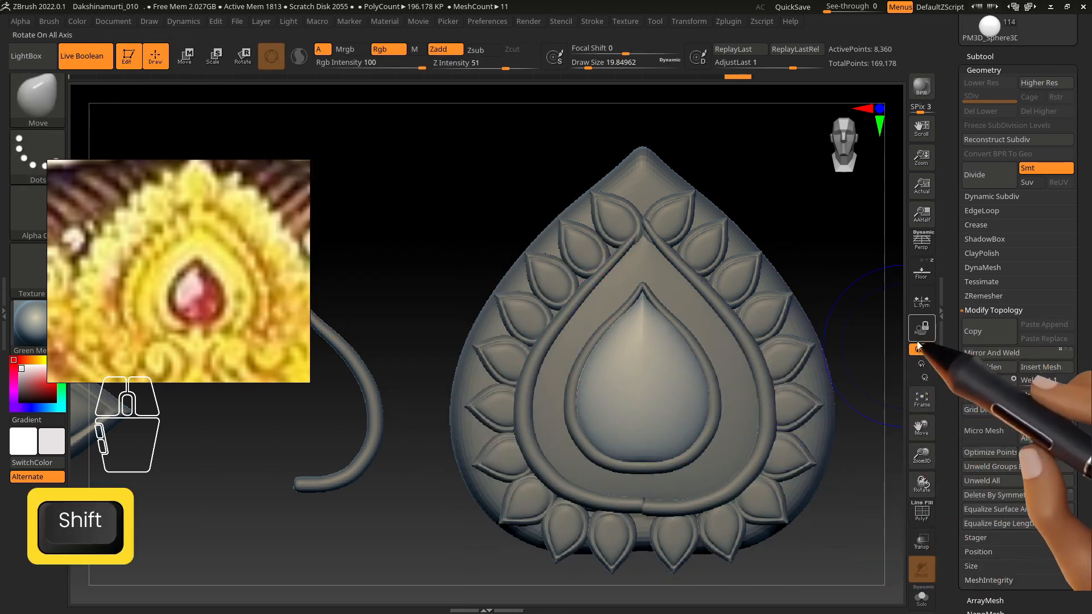
alt+click(661, 313)
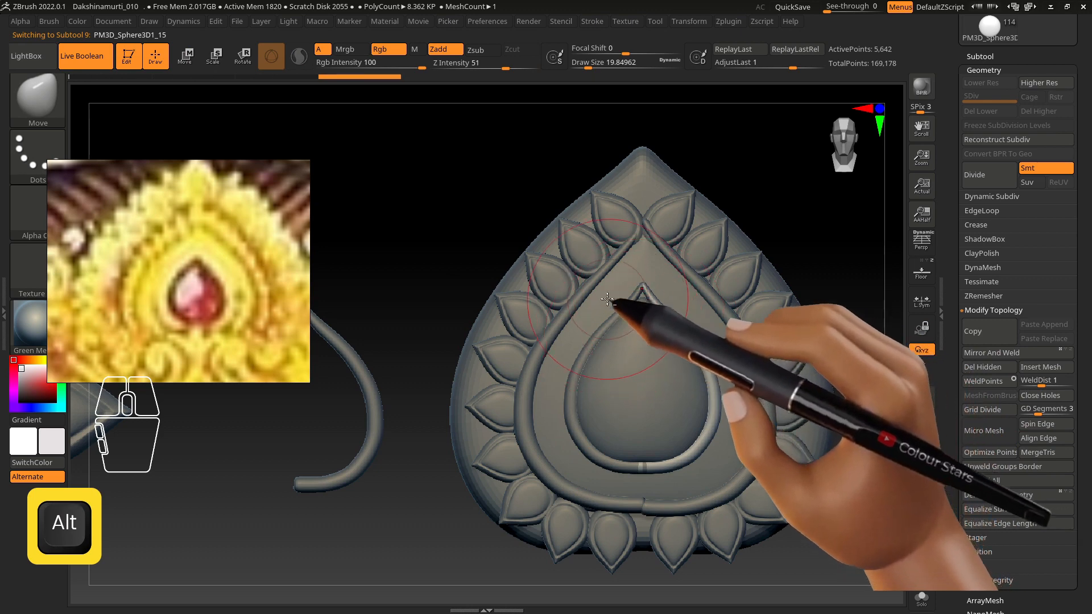
alt+click(638, 179)
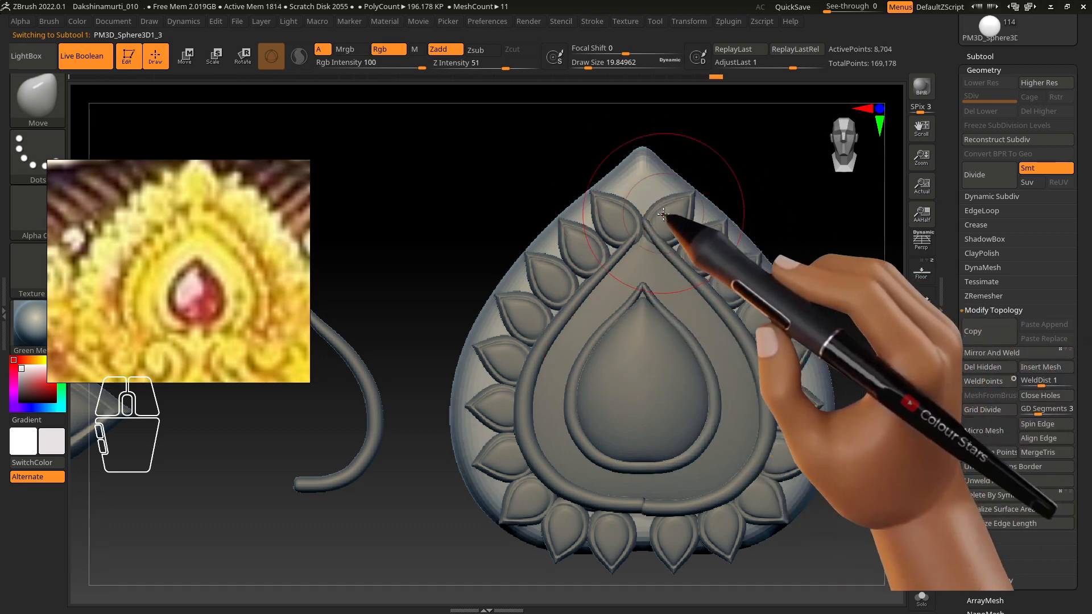
Step: Select the petal row on the ornament's right half and move it aside, below and clear of the ornament
alt+right_drag(667, 214, 695, 293)
alt+click(668, 280)
alt+click(697, 273)
key(w)
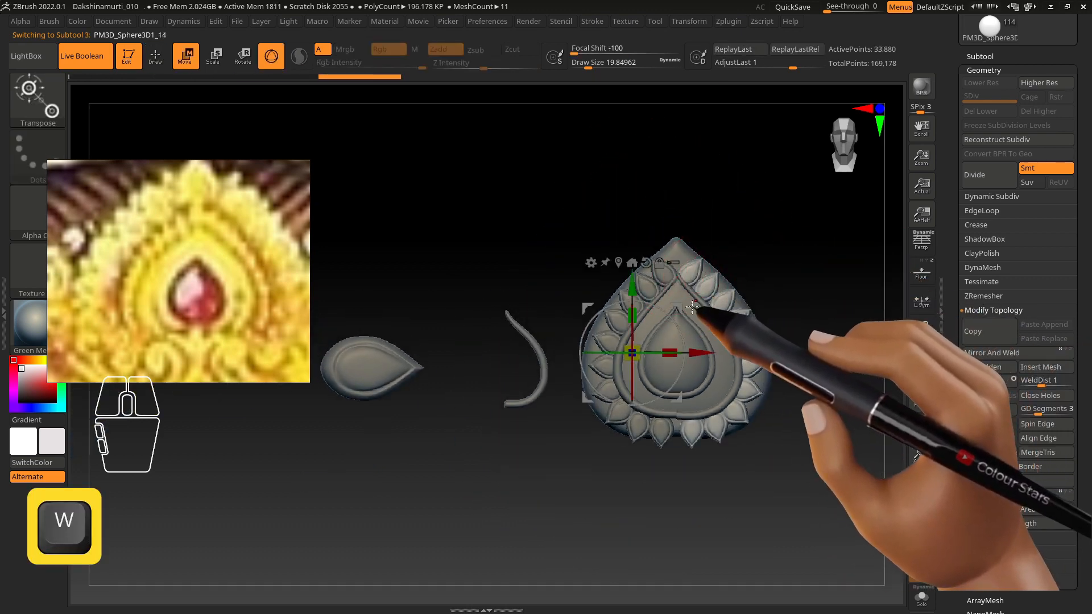
drag(678, 309, 528, 472)
Step: Duplicate the left petal row and flip the copy to the opposite side with the Mirror deformation
alt+click(629, 299)
key(ctrl+shift+d)
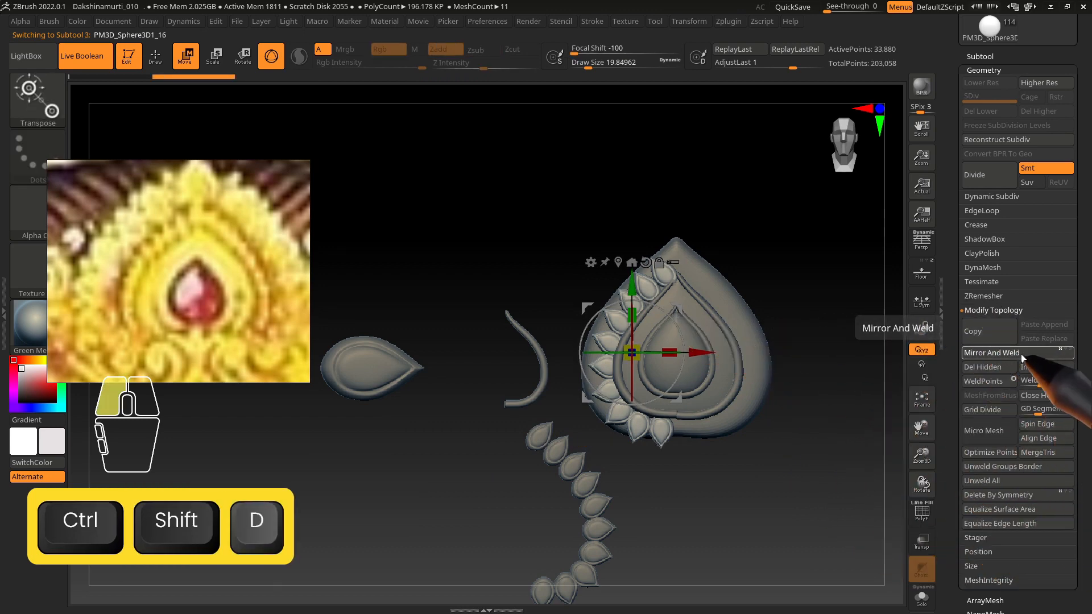
click(1022, 358)
key(ctrl+z)
drag(1082, 455, 1077, 66)
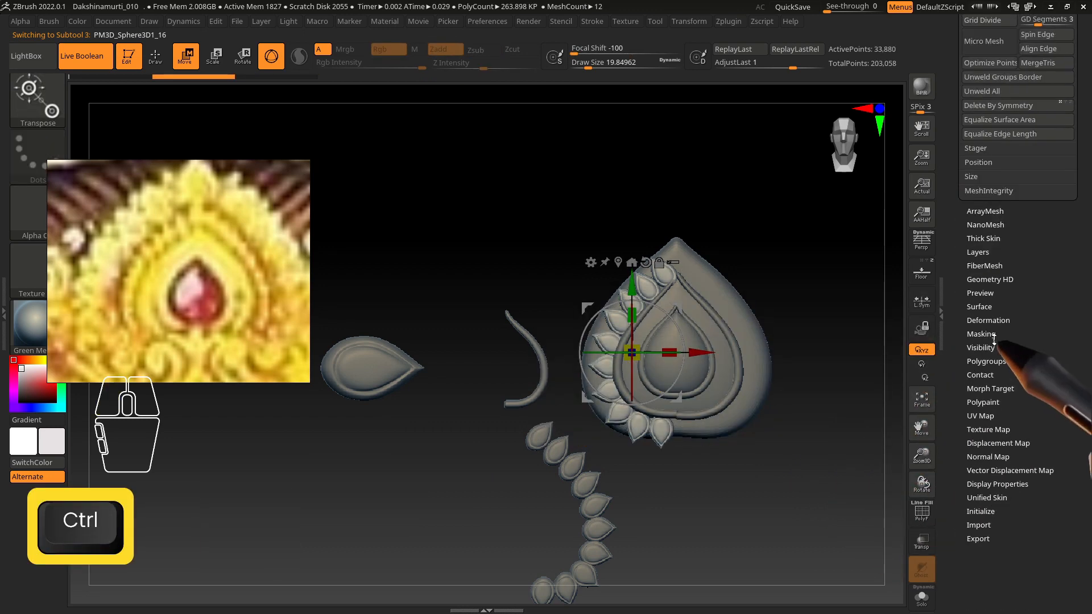
click(988, 320)
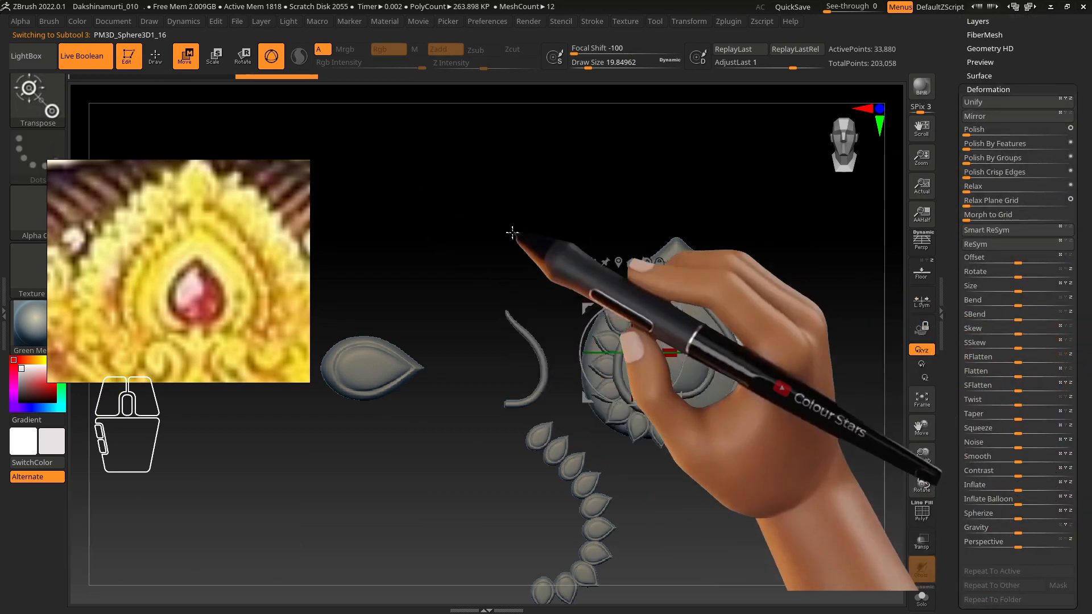
click(155, 56)
Step: Select the right half of the outer teardrop border and move it aside, clear of the ornament
alt+right_drag(715, 340, 660, 347)
alt+click(593, 356)
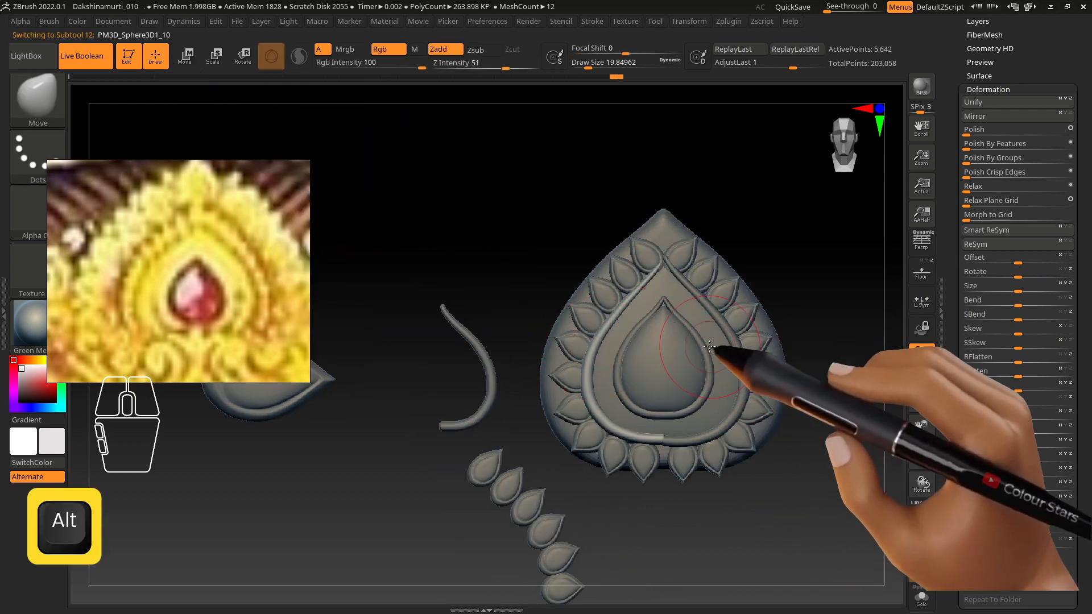
alt+click(732, 340)
key(w)
drag(751, 305, 532, 463)
Step: Duplicate the left half of the outer border and mirror the copy across X to complete the border
alt+click(592, 361)
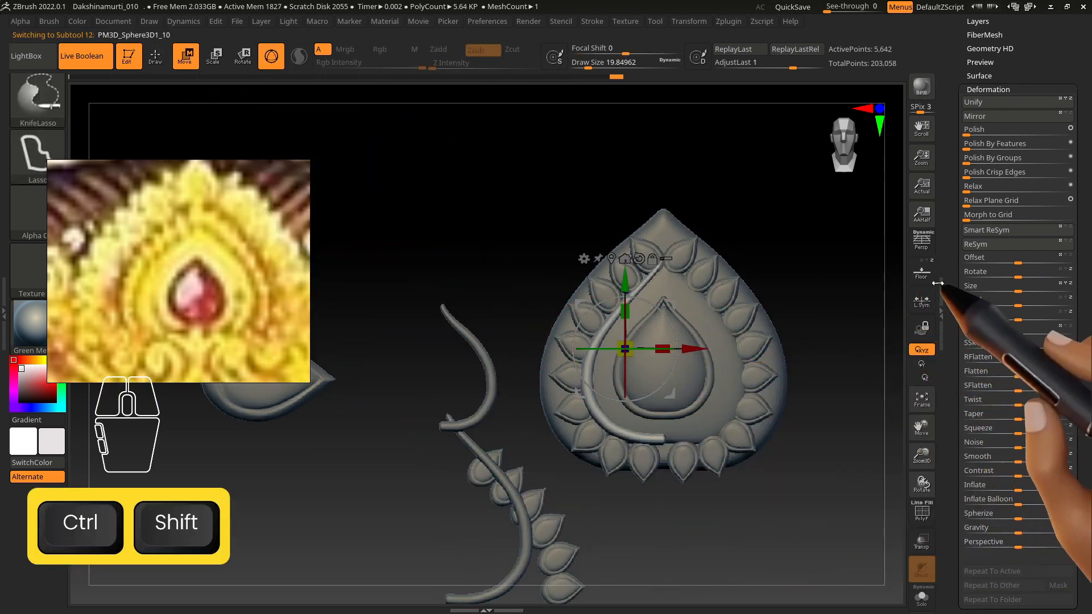
key(ctrl+shift+d)
scroll(983, 164, up, 5)
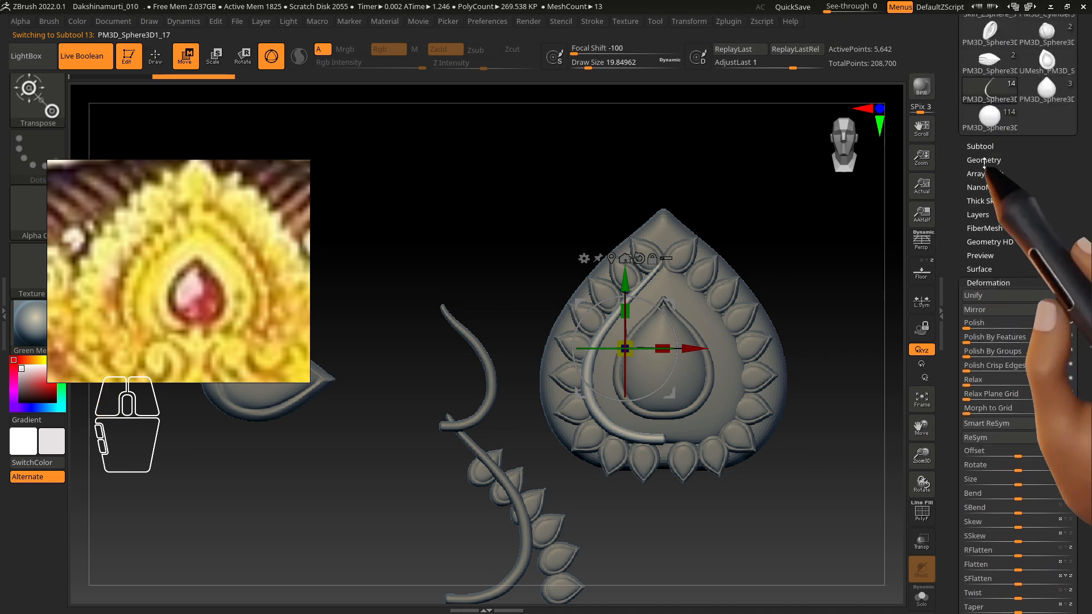
click(984, 162)
drag(1083, 442, 1082, 200)
click(994, 415)
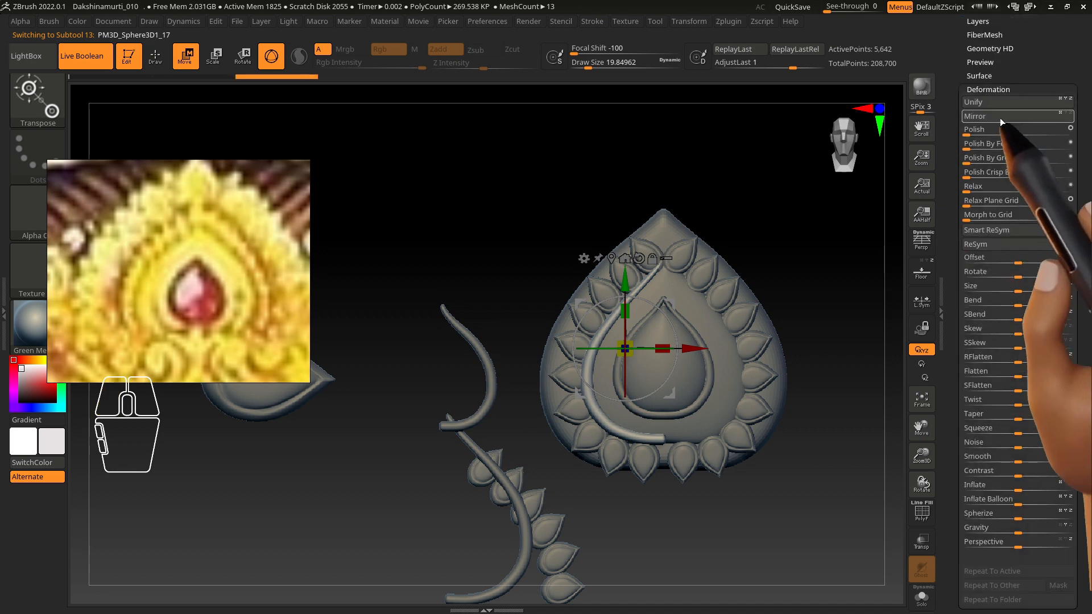
click(1001, 122)
click(155, 56)
Step: Adjust the uniform scale of the teardrop base behind the petal rows and return to drawing
mouse_move(502, 267)
alt+mouse_down()
mouse_move(650, 340)
mouse_move(712, 446)
alt+mouse_up()
key(e)
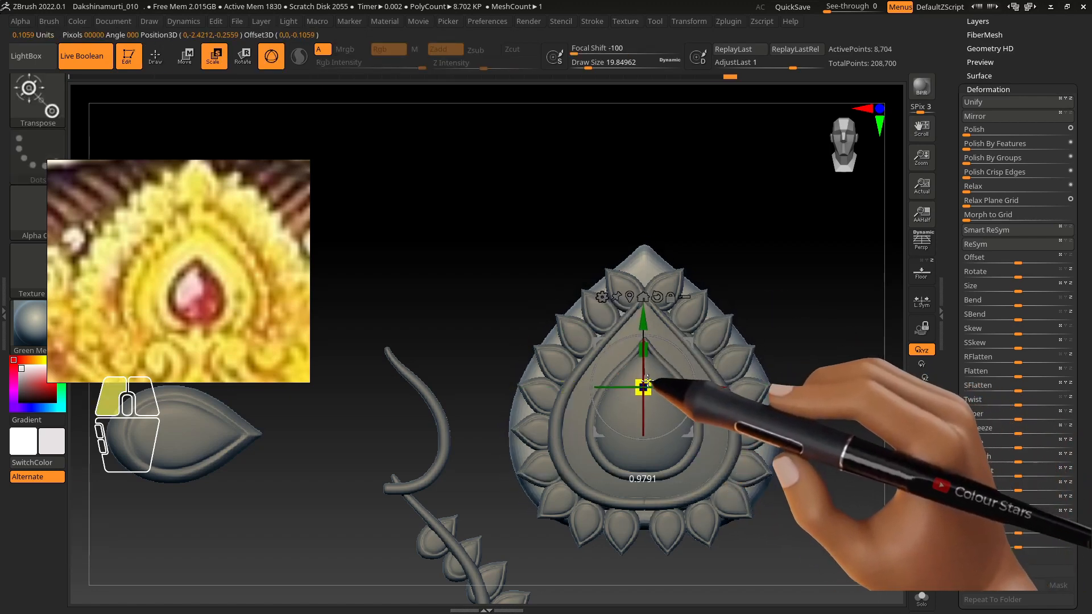
click(155, 56)
Step: Reshape the upper ends of both petal rows with the Move brush at a draw size of about 47
alt+click(742, 307)
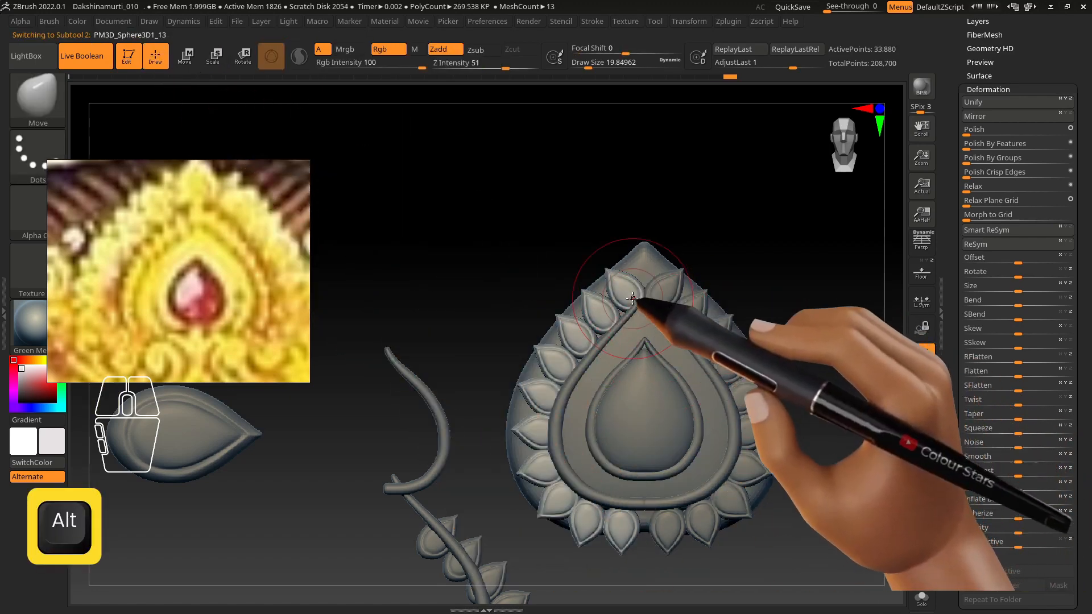
key(s)
alt+click(651, 289)
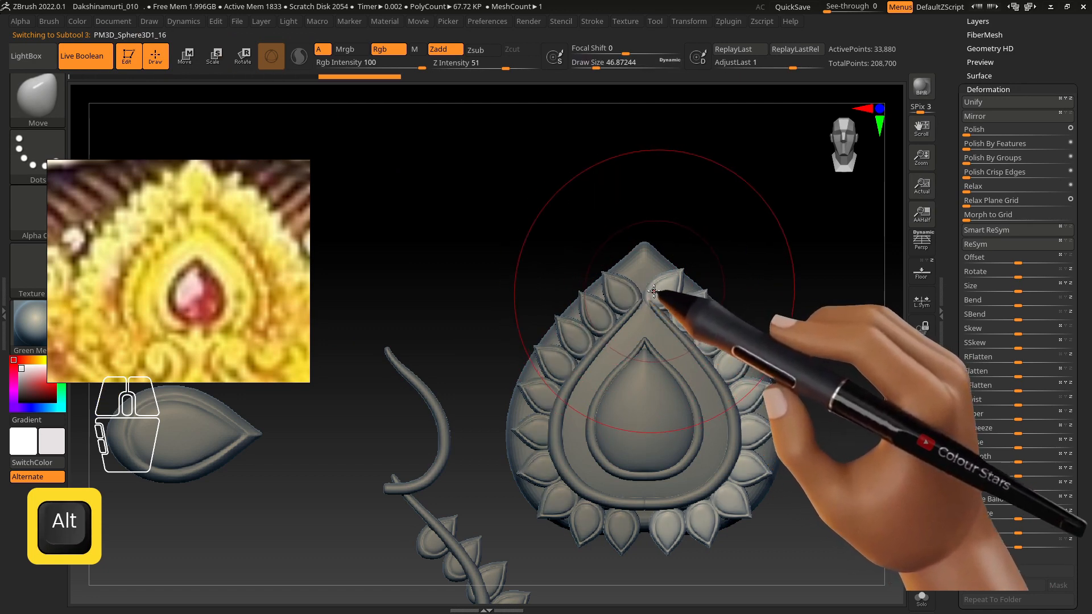
alt+click(629, 293)
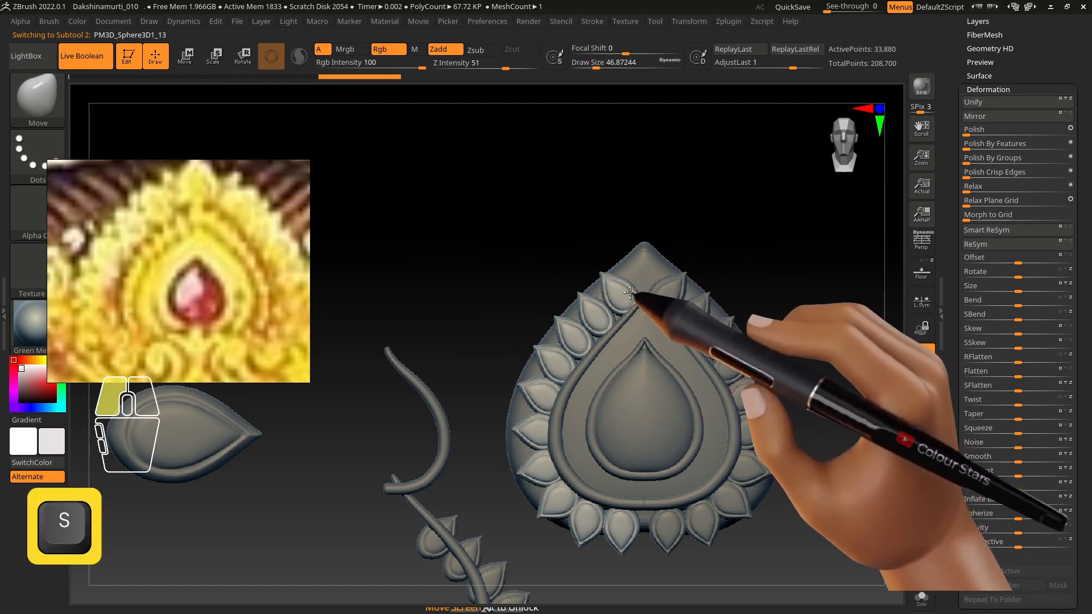
alt+click(667, 291)
Step: Nudge the uppermost left petal into place with a smaller Move brush, draw size about 14
key(s)
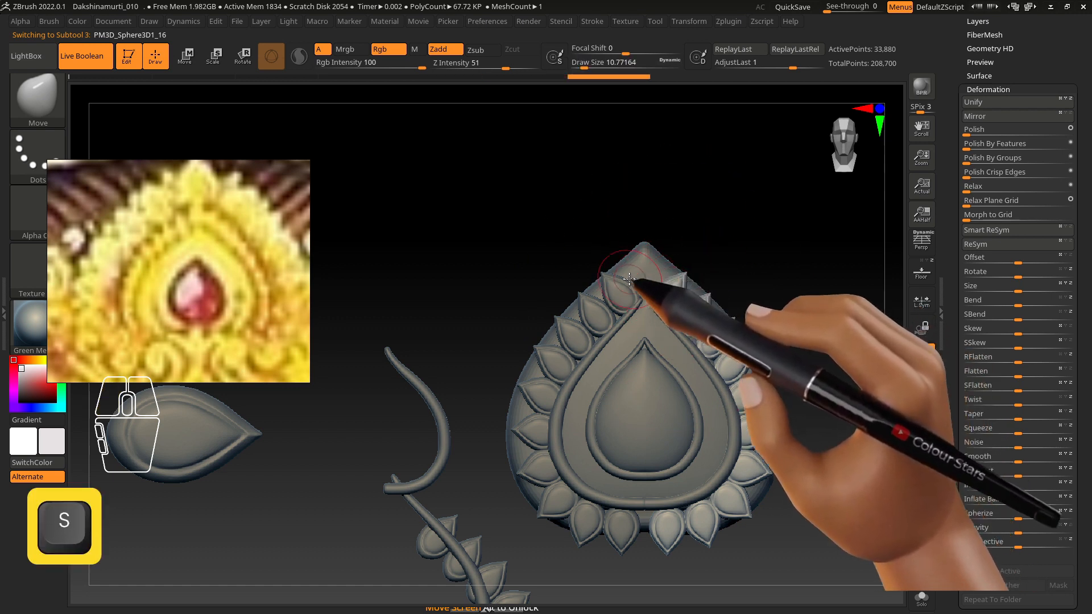
alt+click(606, 273)
drag(609, 268, 613, 268)
key(ctrl+z)
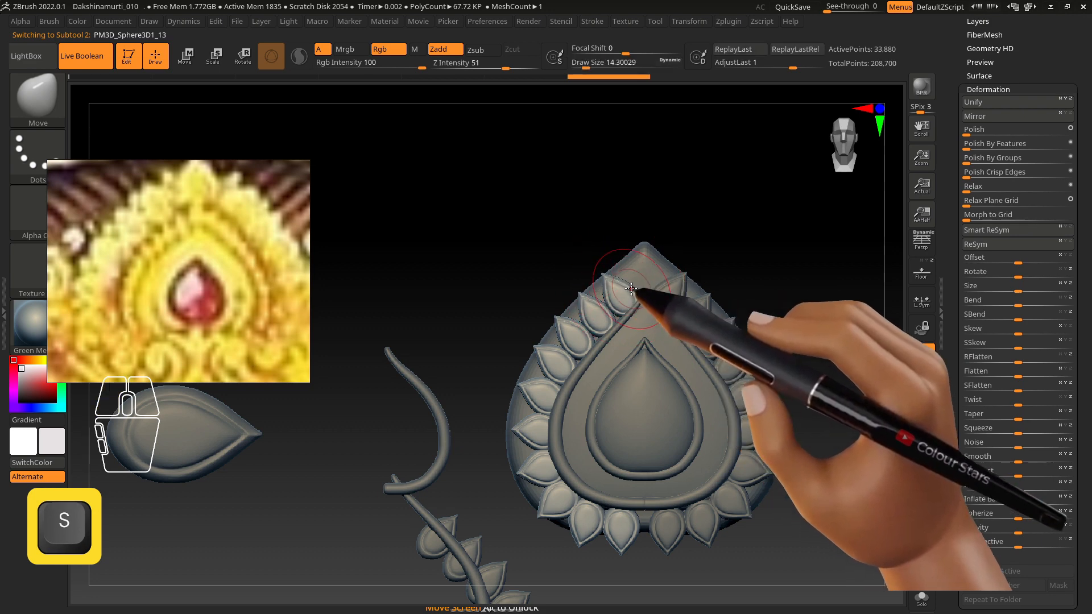
drag(631, 289, 635, 295)
Step: Pull the upper ends of both outer border halves together into a pointed tip with the Move brush, draw size about 20
alt+click(638, 312)
alt+right_drag(638, 312, 641, 305)
alt+click(636, 306)
key(s)
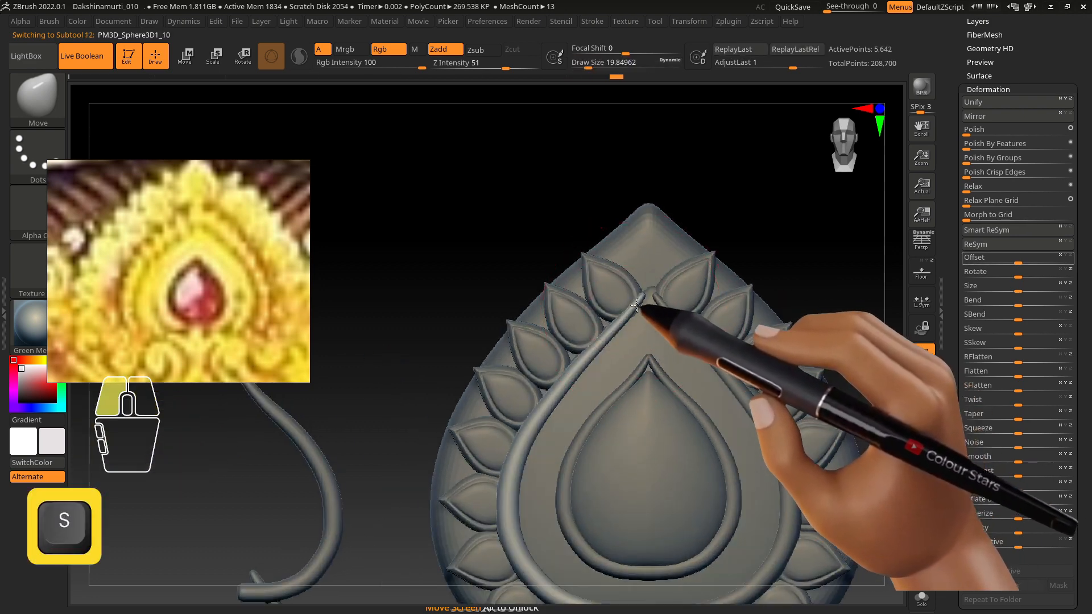
alt+click(654, 293)
key(s)
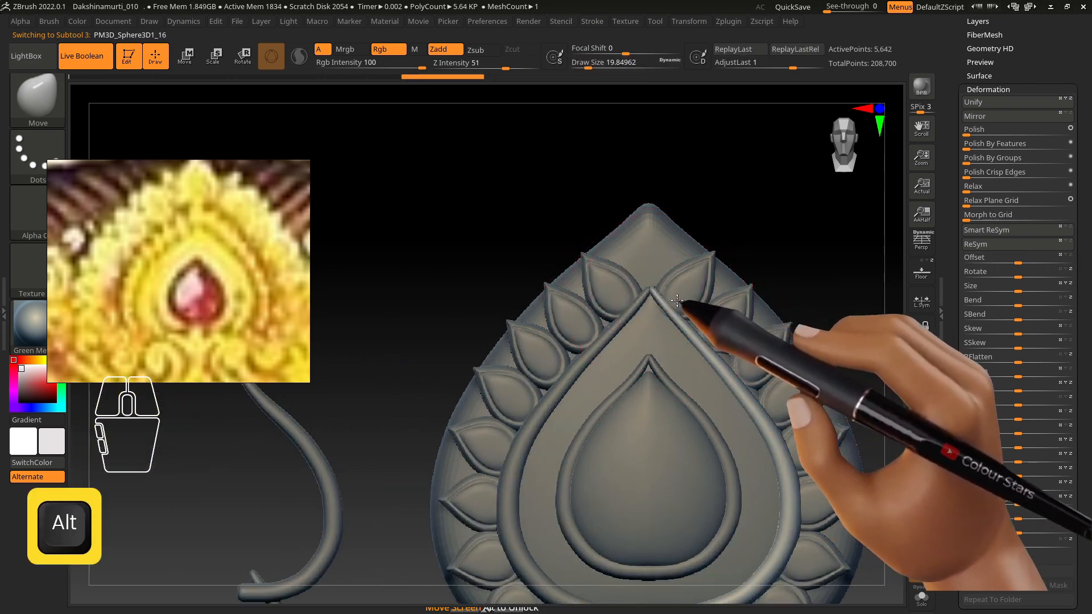
key(s)
mouse_move(678, 301)
right_down()
mouse_move(660, 322)
mouse_move(650, 301)
right_up()
Step: Load the InsertMesh_2 petal brush with the teardrop base active and shift the reference image slightly lower
click(41, 102)
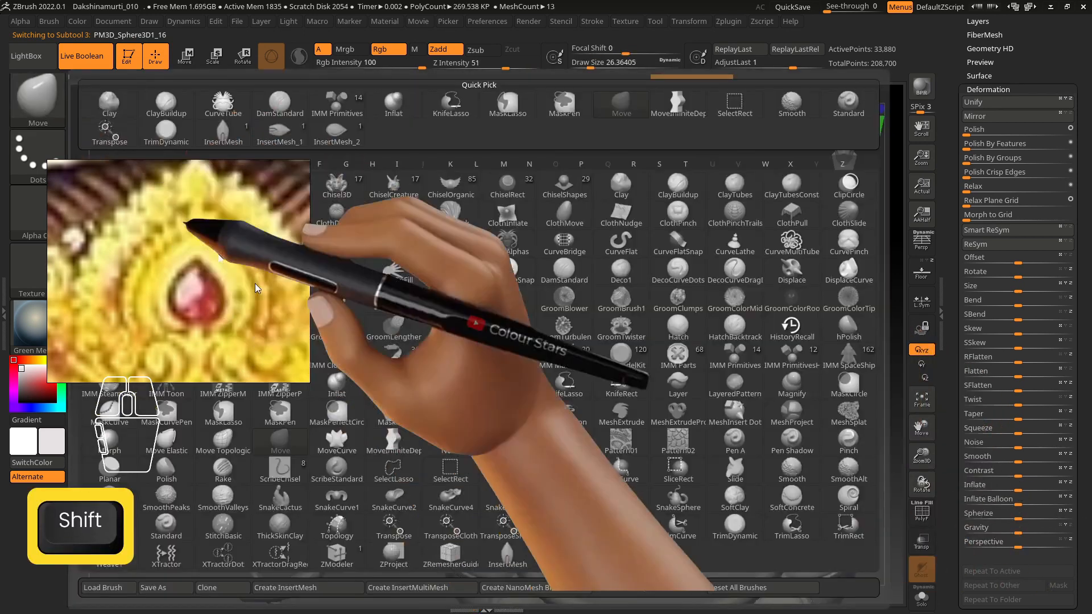
click(633, 555)
alt+click(652, 266)
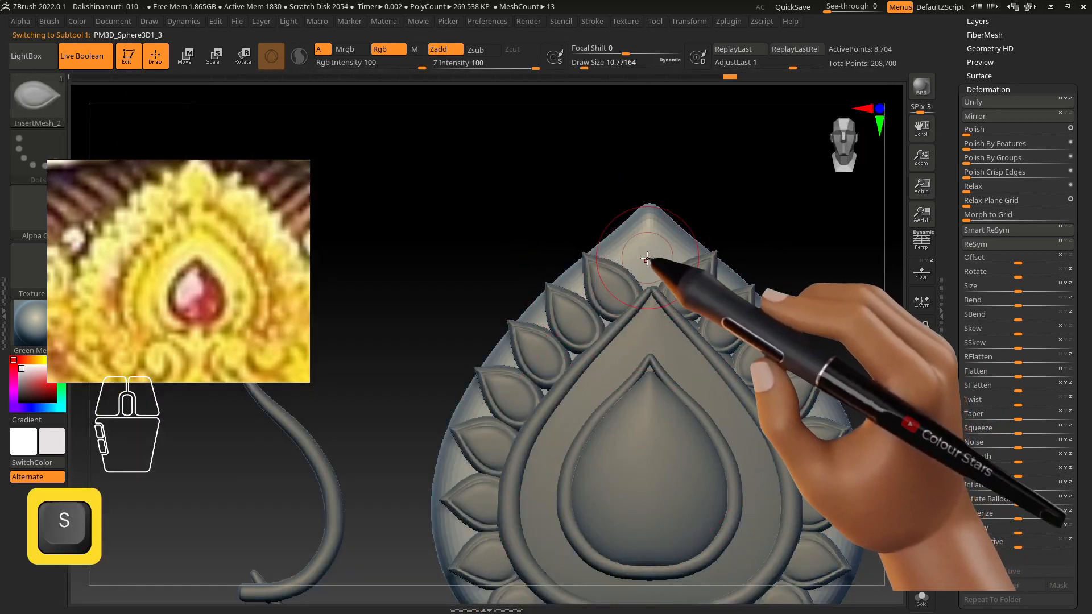
drag(661, 285, 664, 287)
click(592, 22)
click(624, 304)
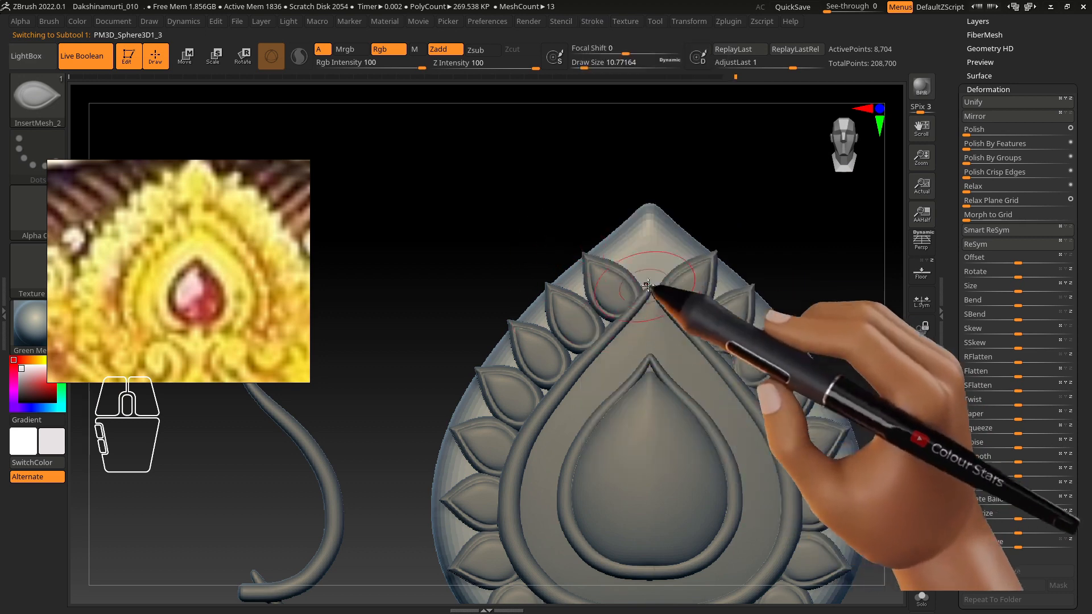
right_drag(80, 200, 88, 221)
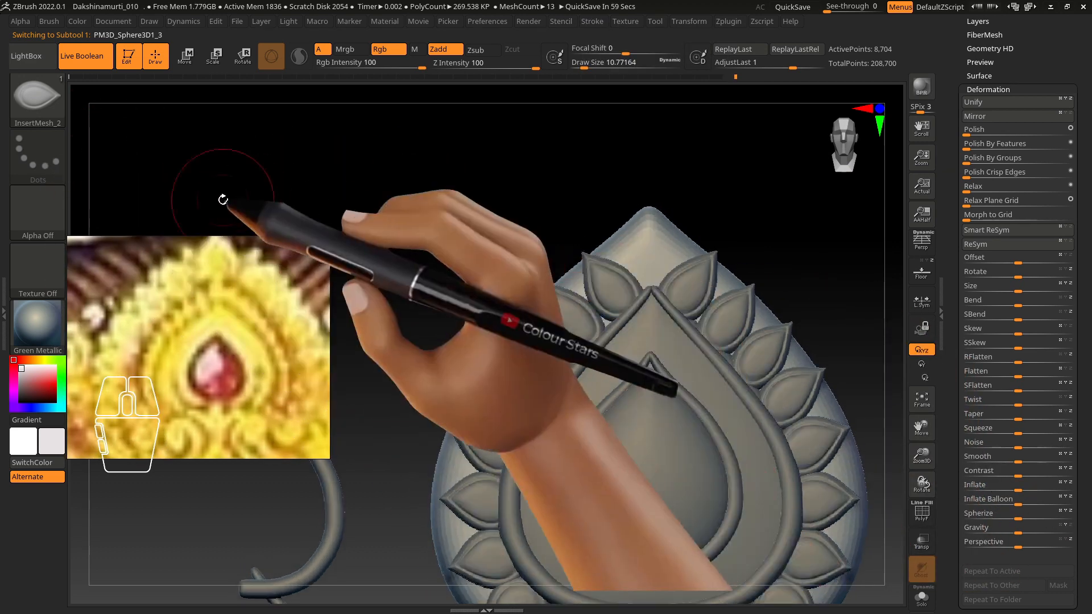
Step: Insert one upright petal on the base above the border tip with the InsertMesh_2 brush
click(592, 21)
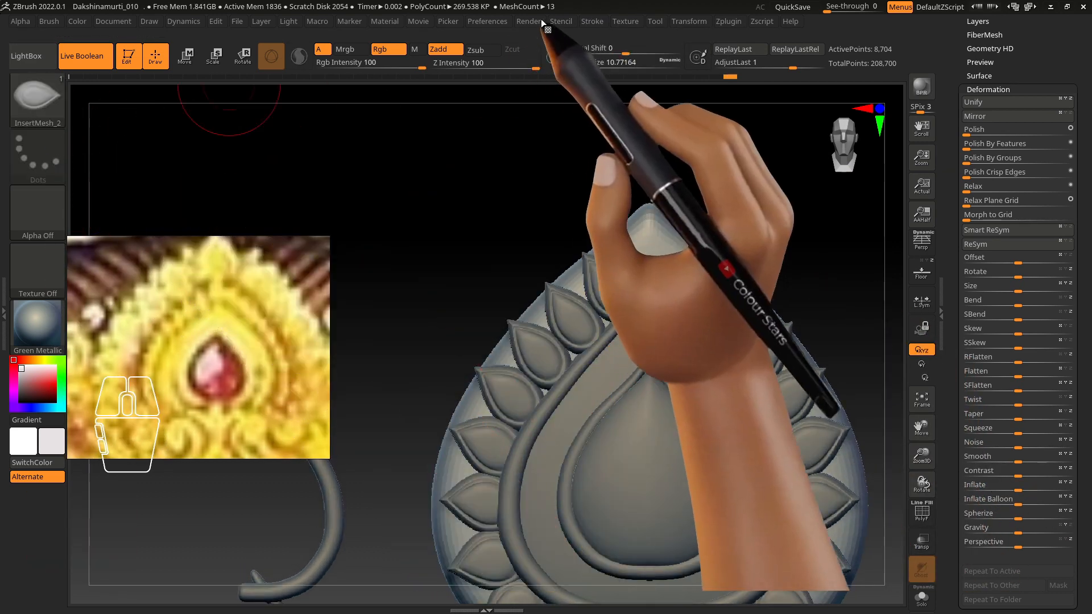
click(623, 83)
click(37, 98)
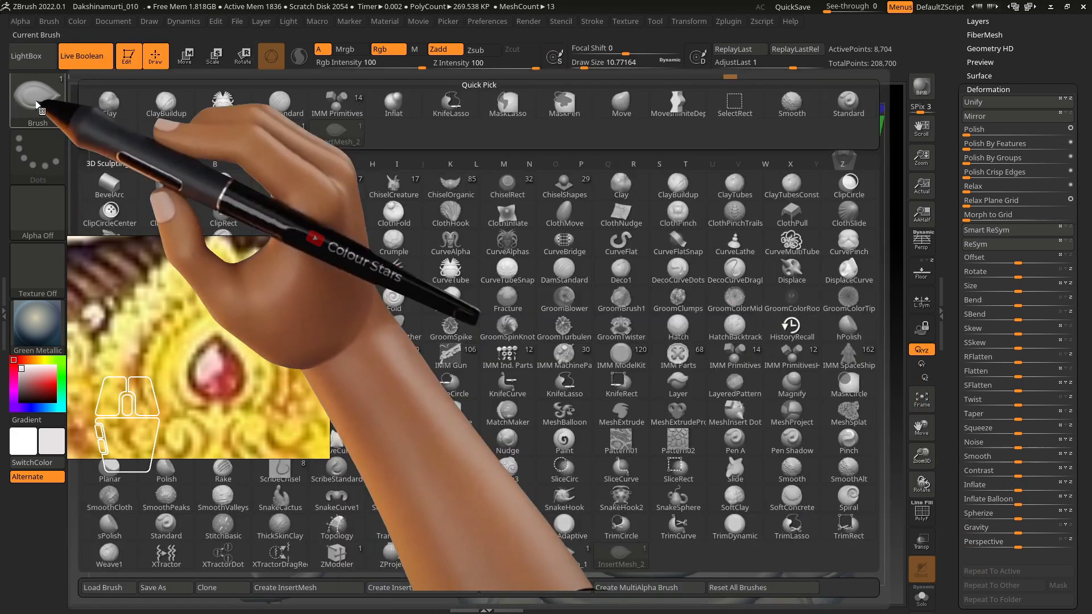
click(628, 563)
click(37, 98)
click(629, 563)
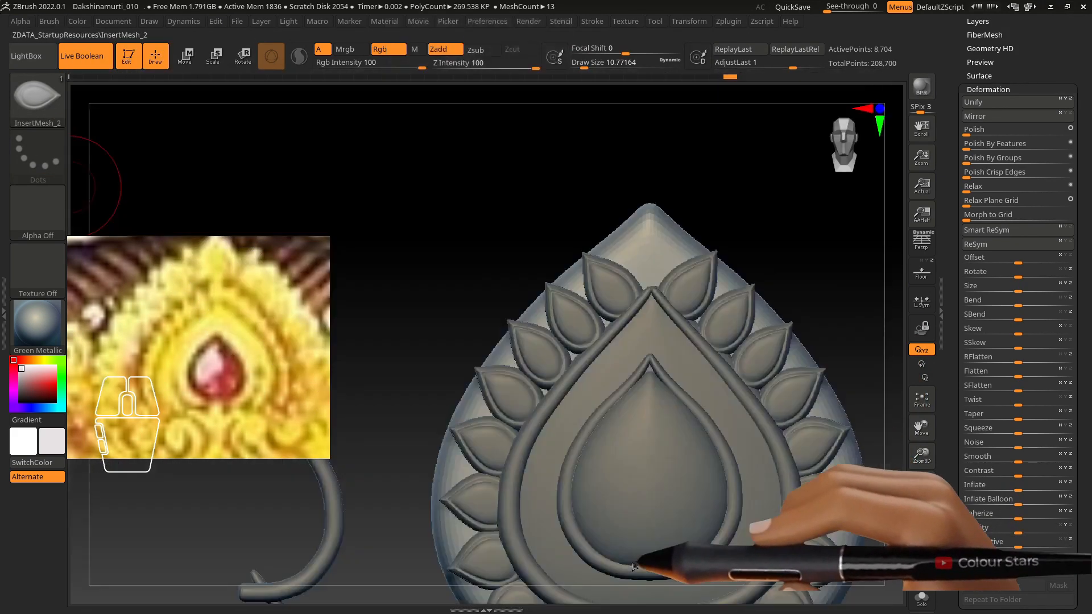
key(ctrl+z)
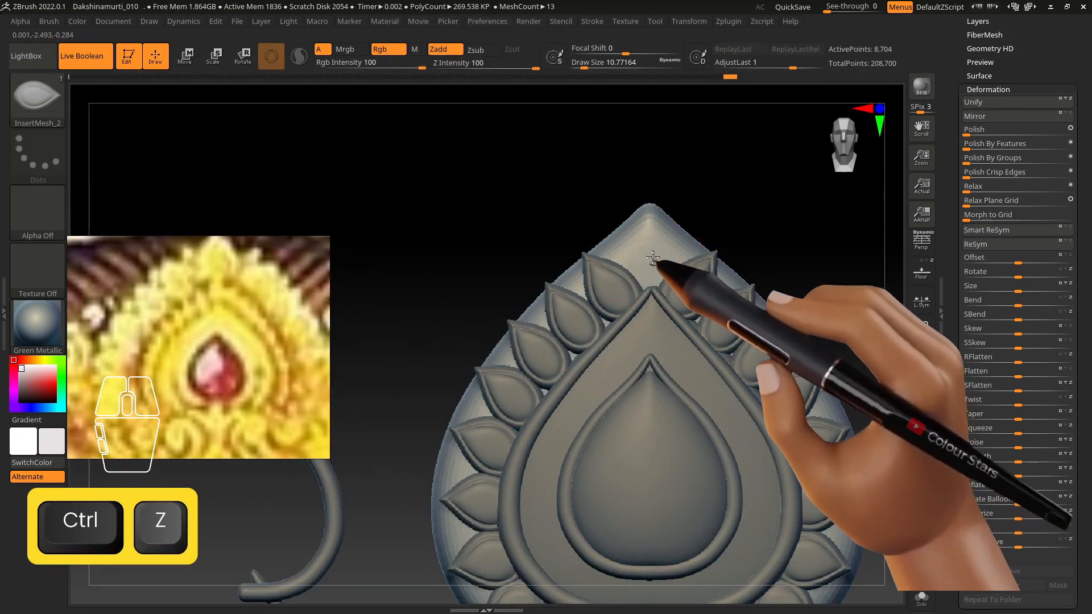
drag(668, 224, 723, 256)
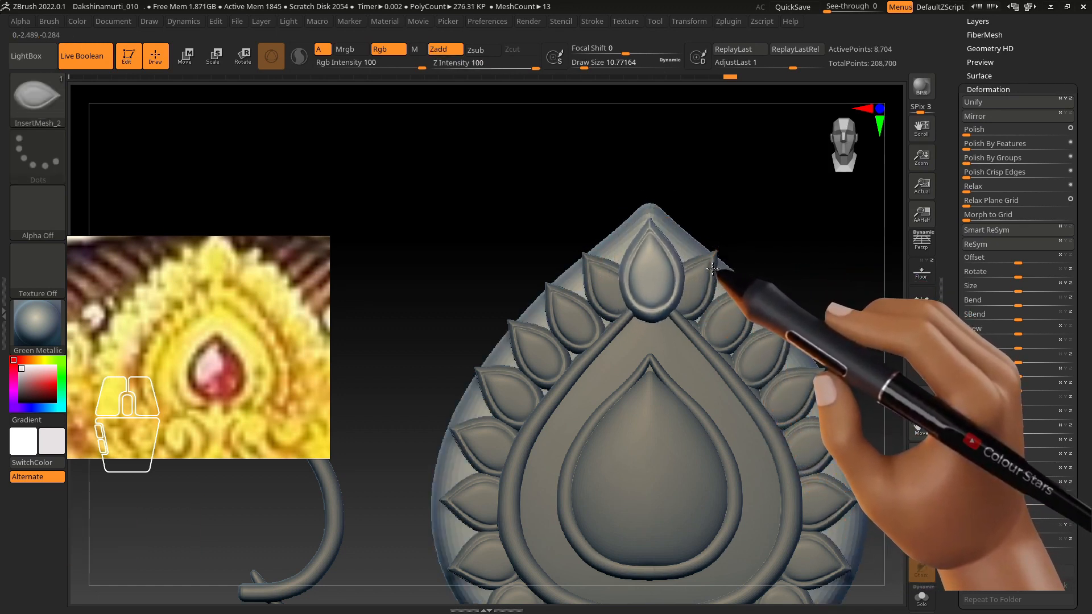
drag(714, 272, 714, 272)
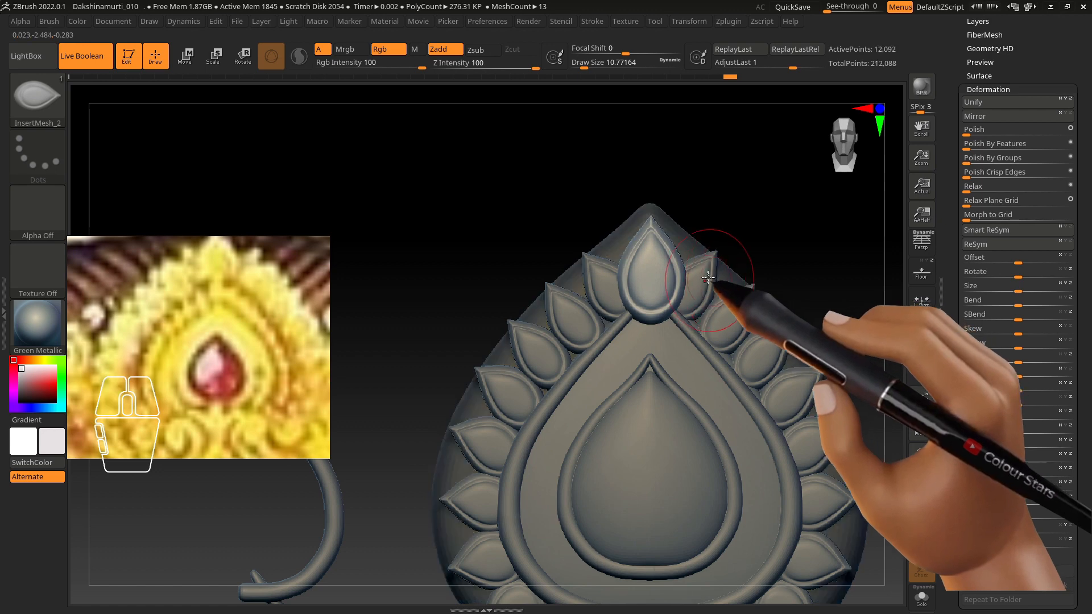
Step: Separate the inserted petal from the base into its own subtool with Split Unmasked Points
drag(1085, 312, 1084, 345)
click(979, 88)
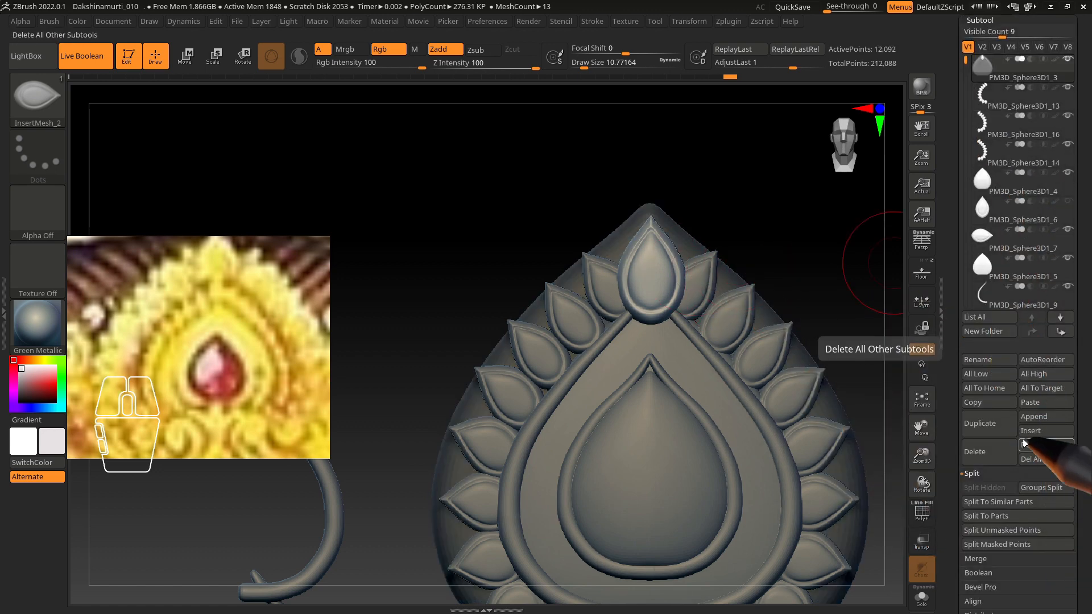
click(988, 530)
Step: Position and size the split petal above the border tip, between the two uppermost side petals, and return to drawing
alt+click(654, 256)
key(w)
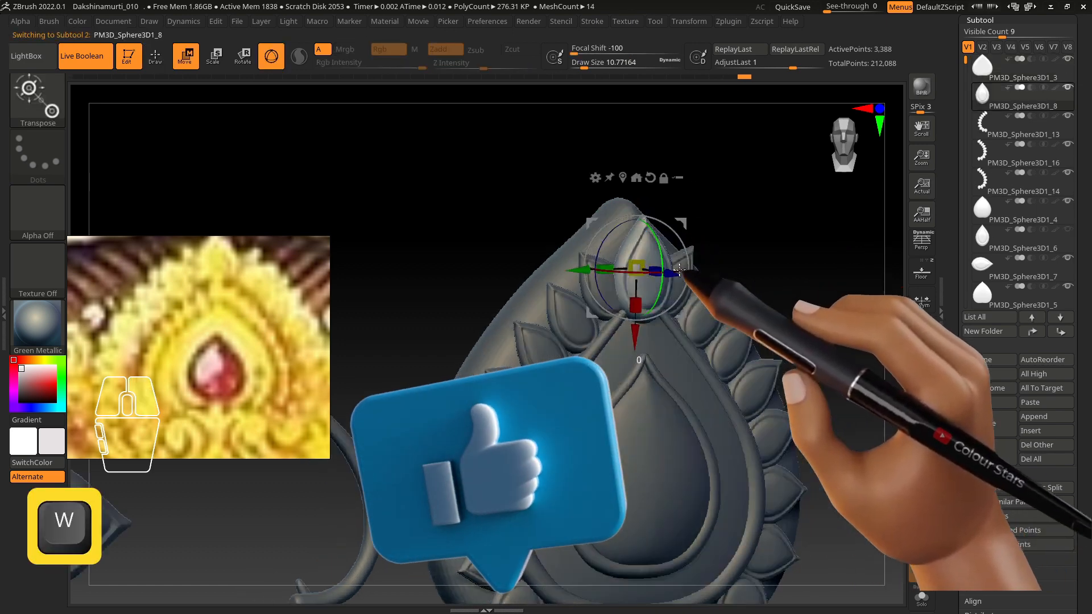
drag(685, 272, 612, 312)
drag(622, 229, 615, 237)
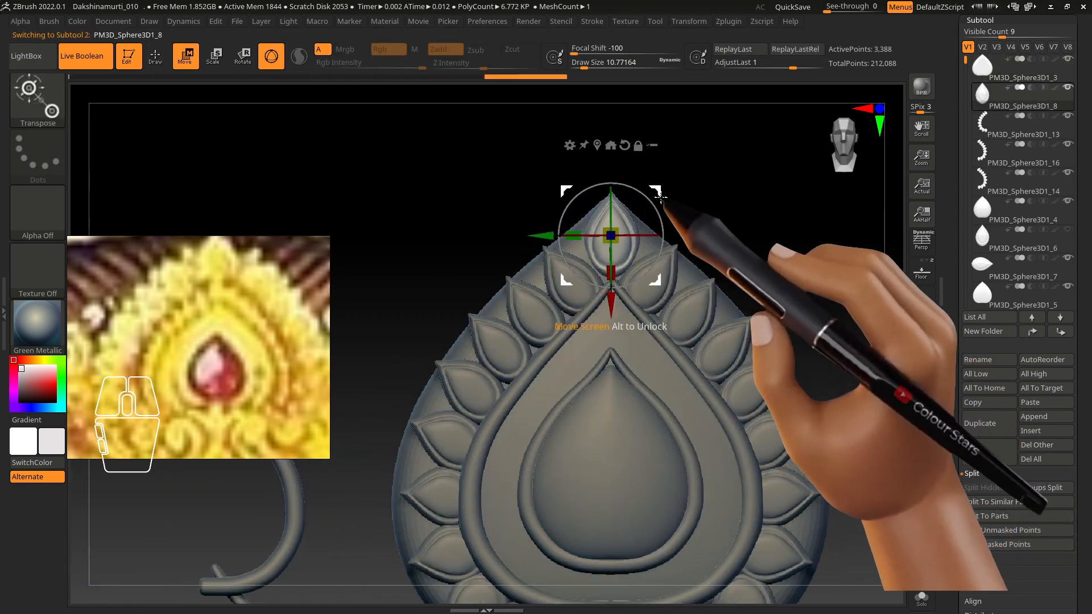
drag(661, 187, 665, 248)
drag(708, 257, 673, 337)
drag(646, 186, 645, 185)
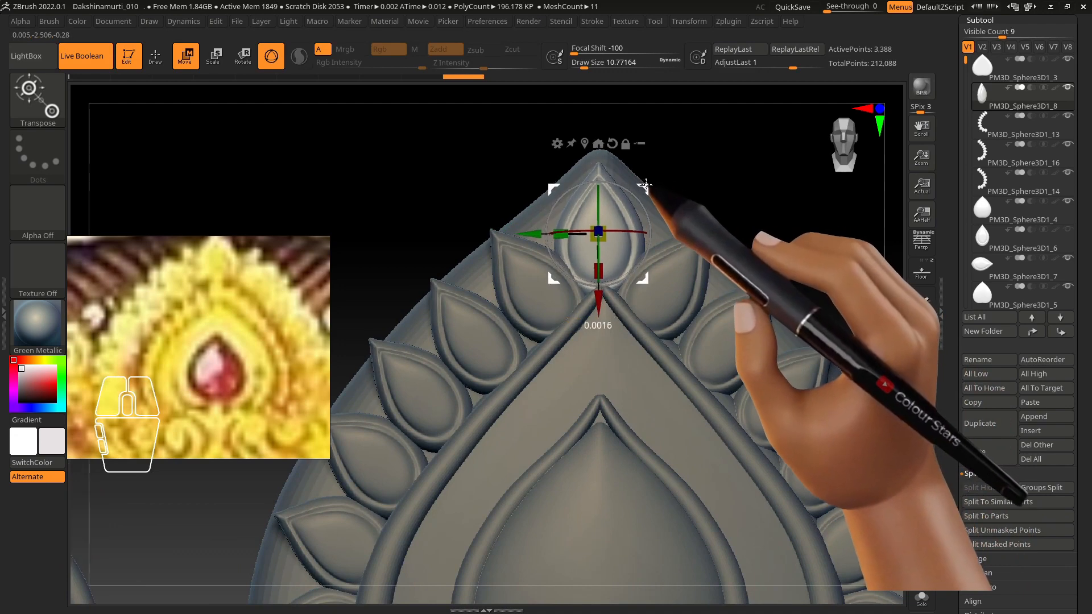
click(155, 56)
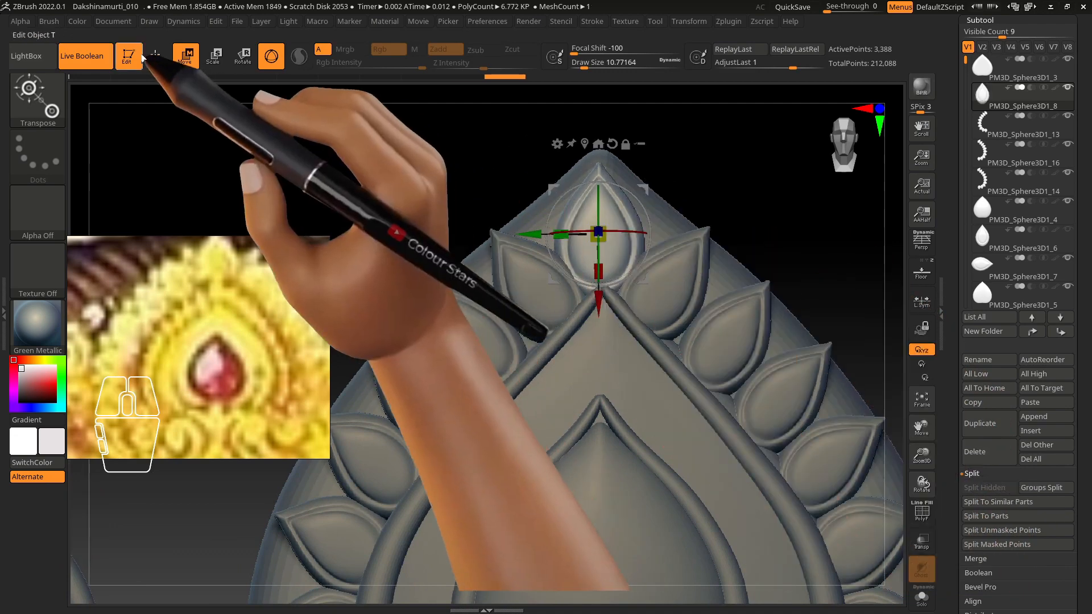
Step: Pull the upper end of the left petal row away from the tip petal with the Move brush
alt+click(526, 286)
key(s)
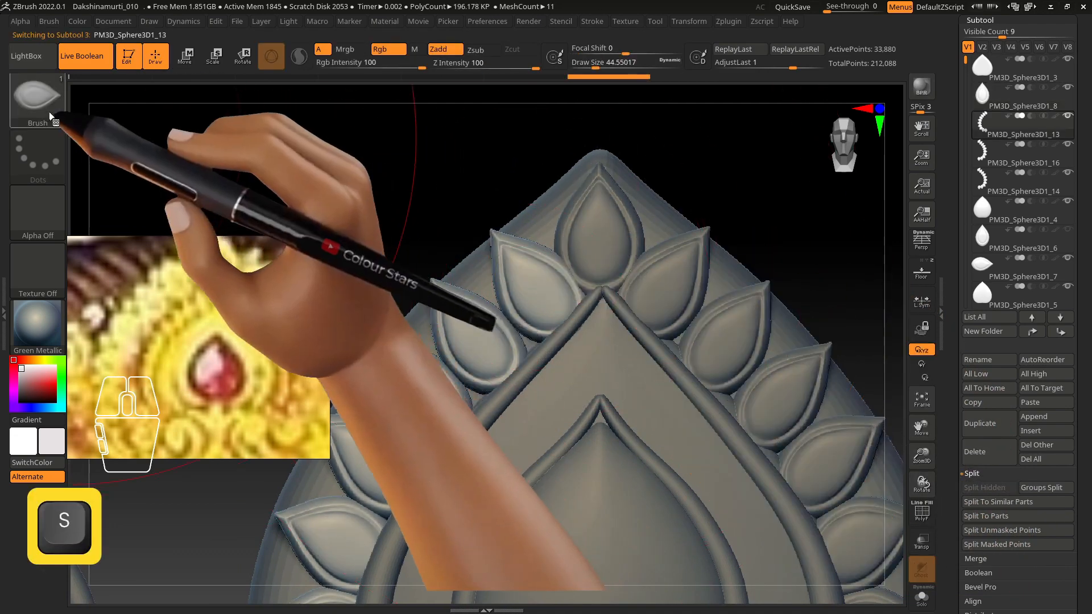
click(37, 95)
drag(298, 449, 279, 402)
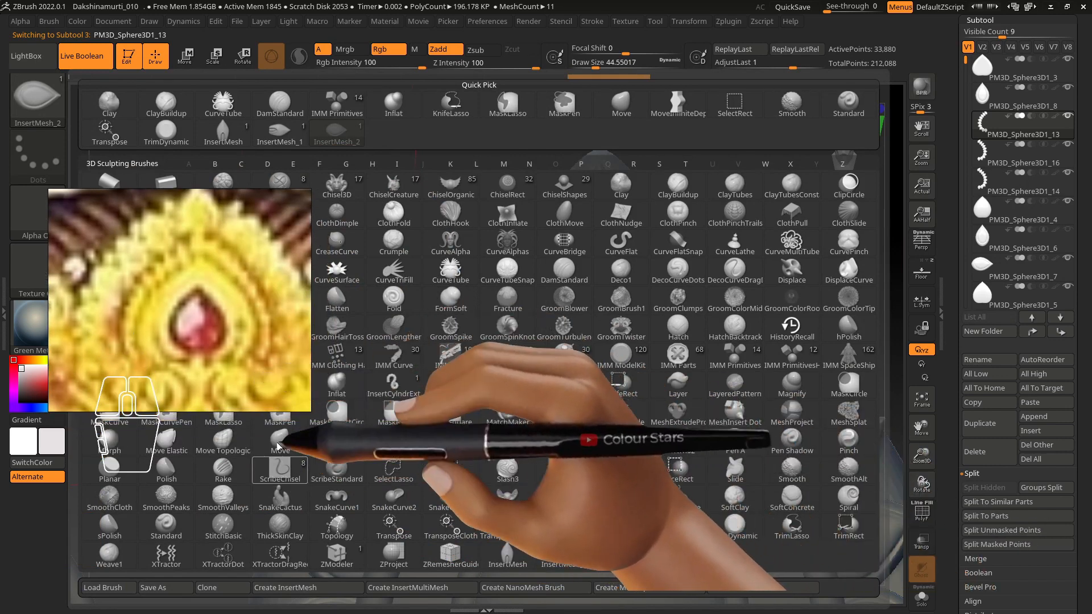
click(167, 442)
key(s)
drag(540, 304, 558, 286)
key(s)
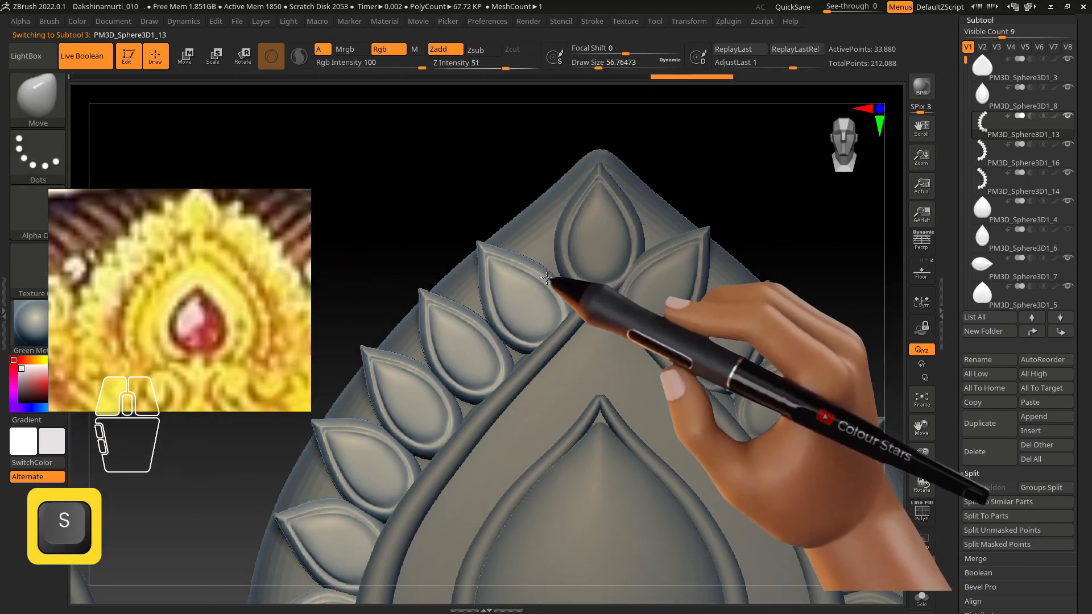
Step: Reshape the upper end of the right petal row with the Move brush to clear the tip petal, undoing the last stroke
alt+click(659, 285)
key(s)
key(s)
drag(681, 304, 628, 319)
key(ctrl+z)
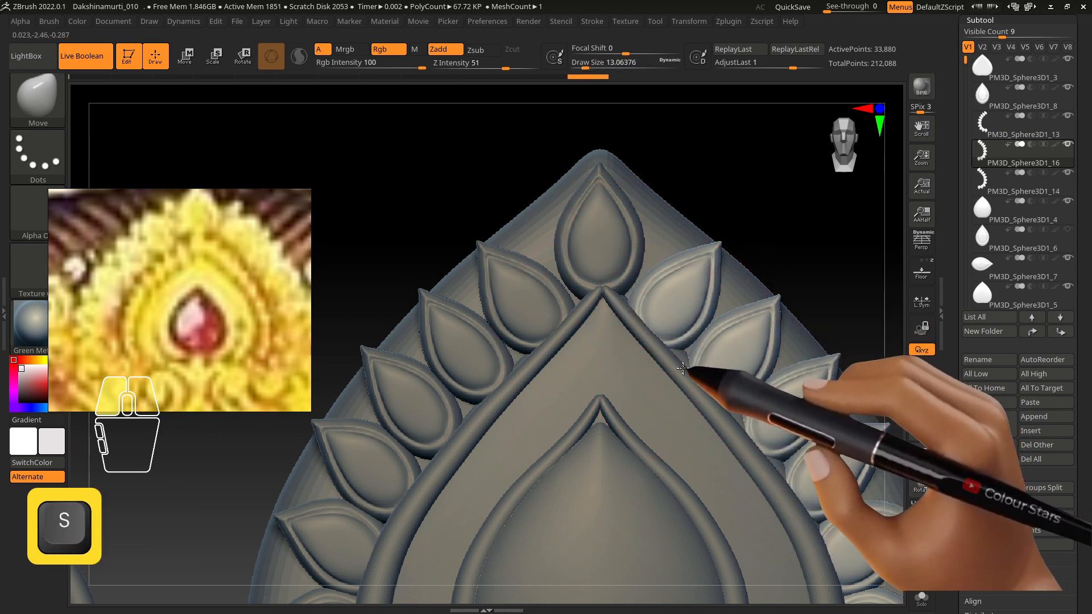
Step: Fine-tune the placement of the left petal row along the teardrop border with the Move brush
alt+right_drag(737, 395, 650, 226)
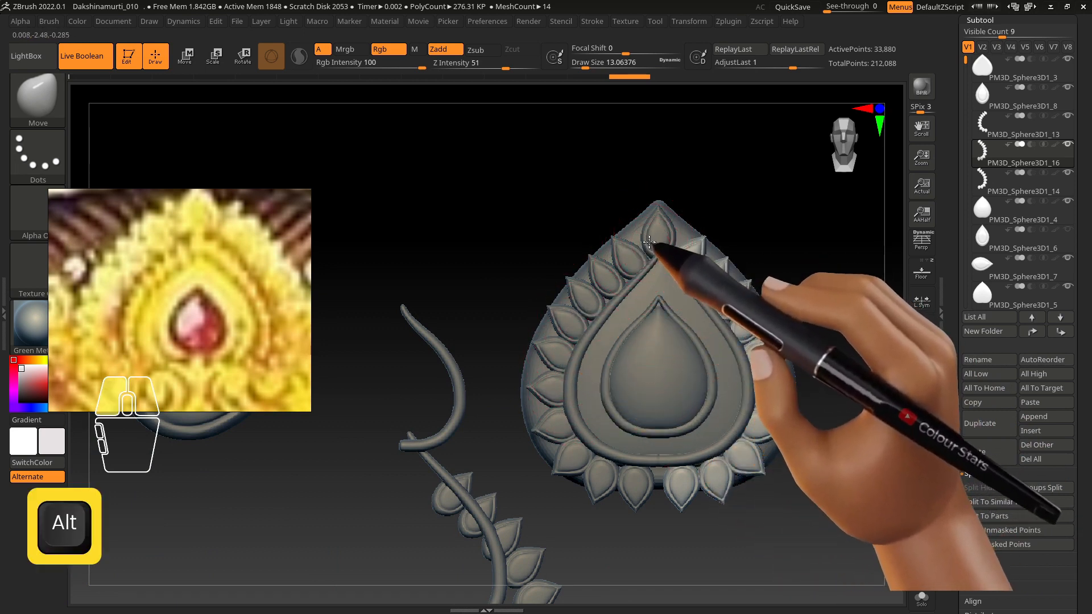
alt+click(616, 241)
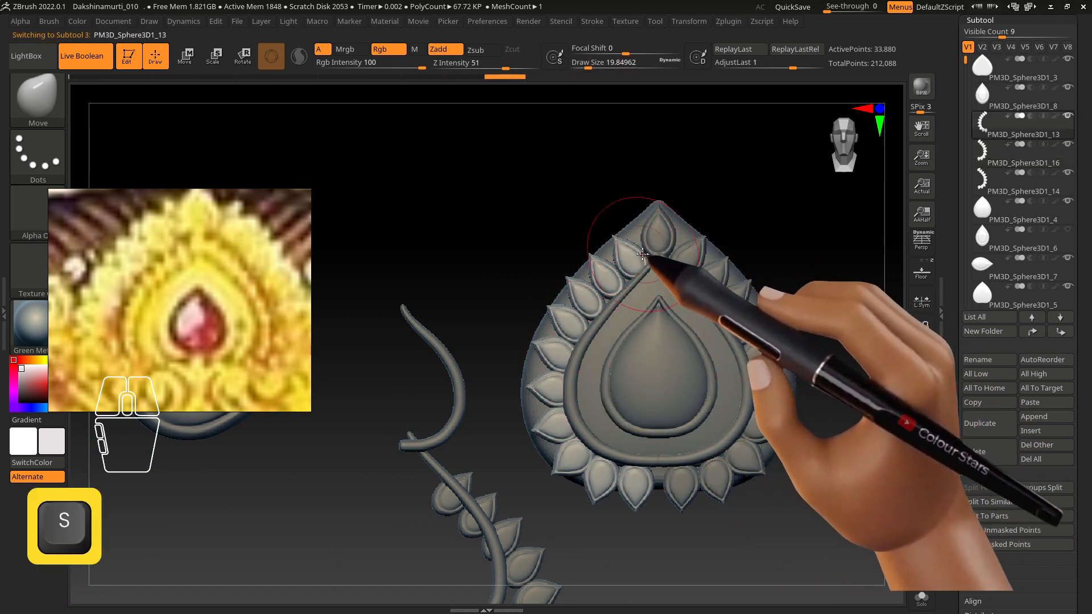
key(s)
click(584, 331)
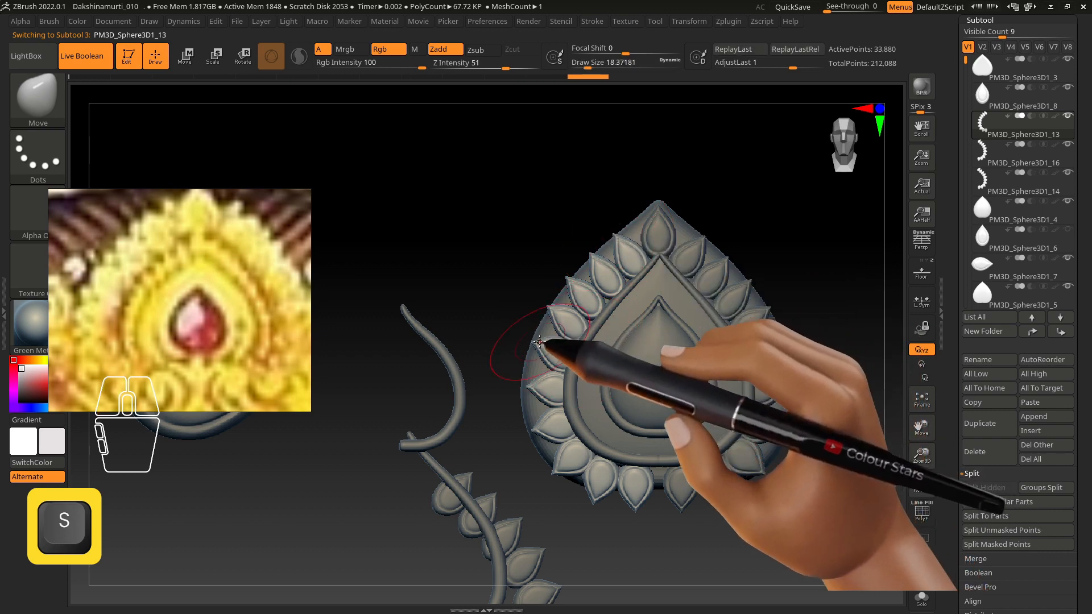
key(s)
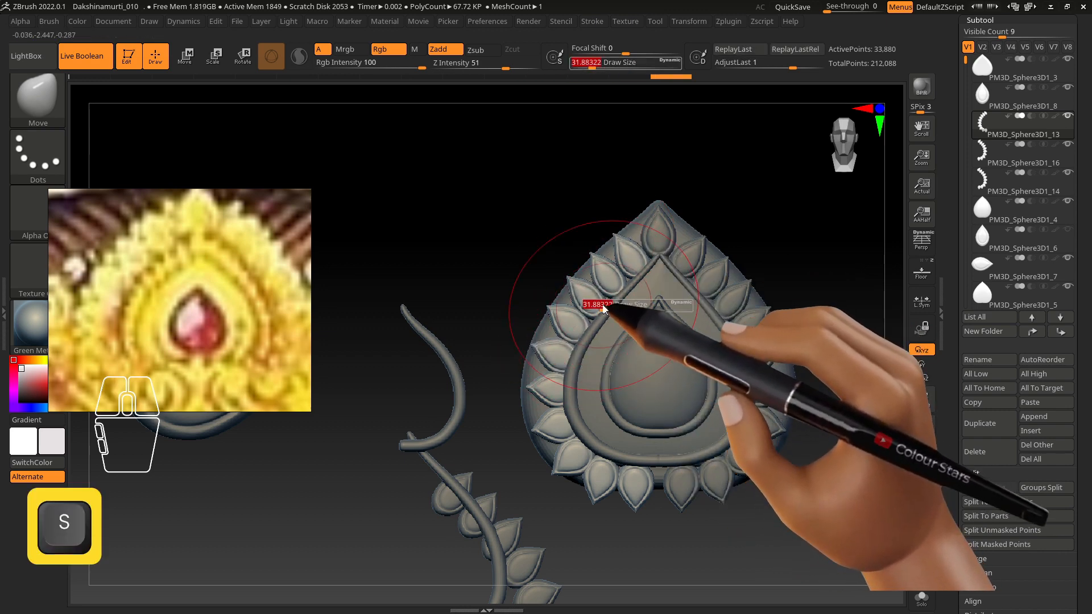
Step: Delete the leftover border curves and spare petal row lying beside the teardrop ornament
alt+right_drag(615, 380, 633, 364)
alt+click(619, 207)
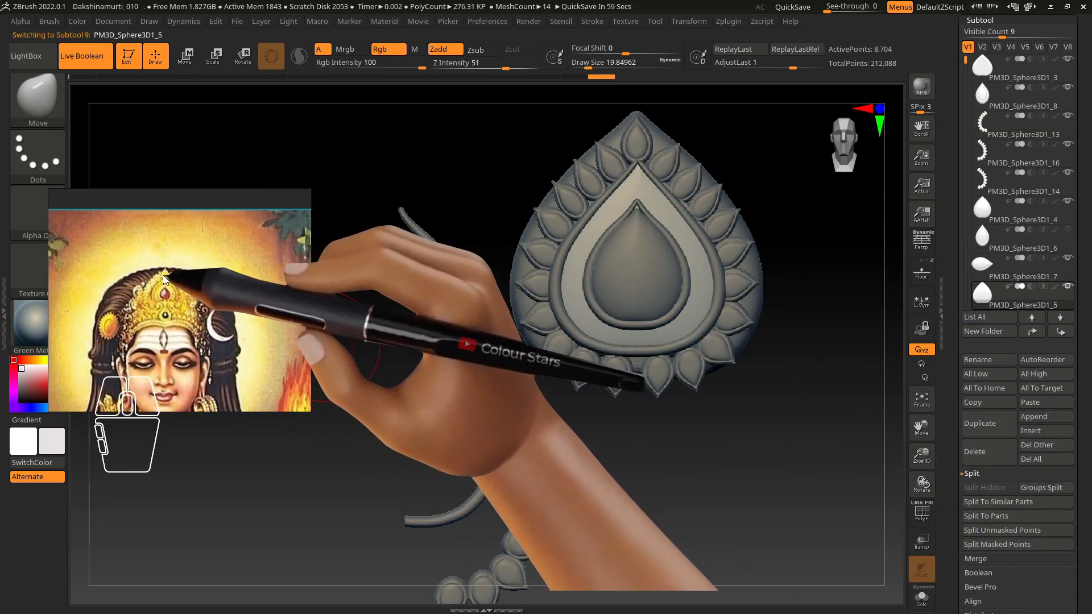
alt+click(452, 418)
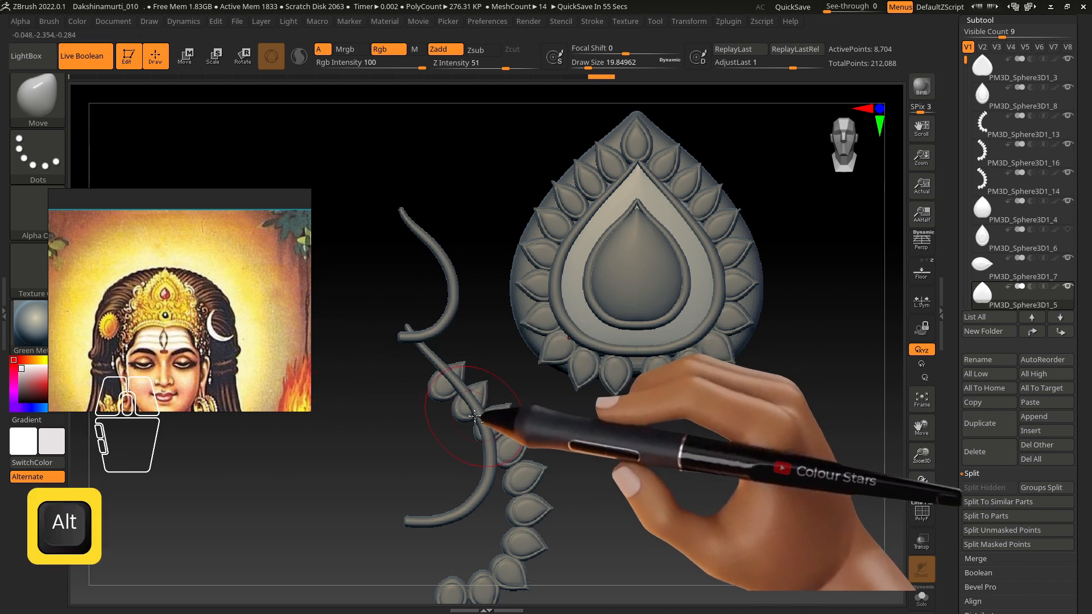
key(w)
click(876, 478)
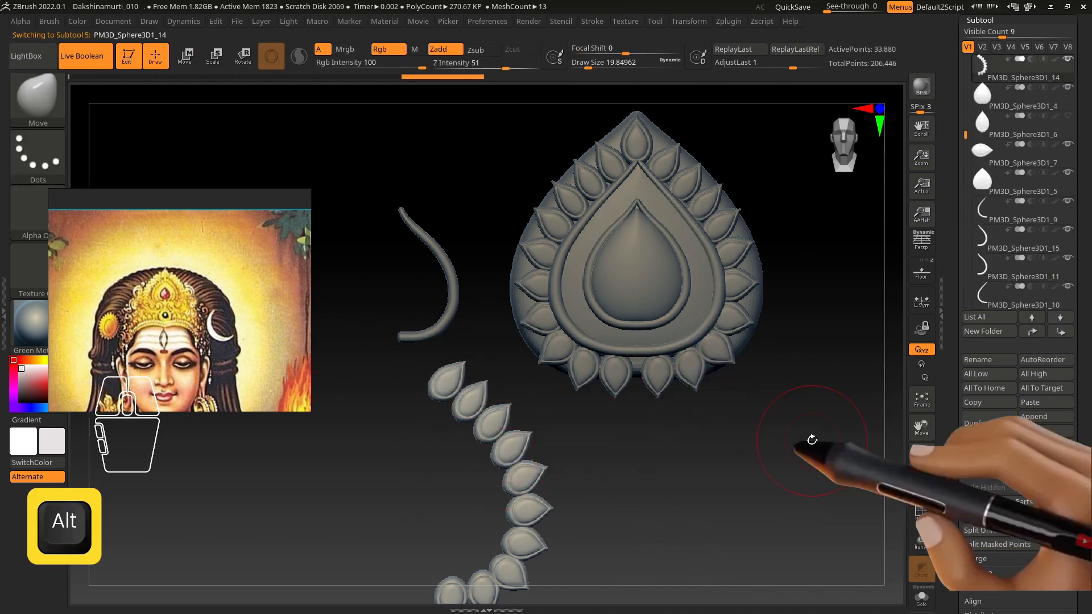
click(877, 479)
alt+click(440, 332)
key(w)
click(975, 455)
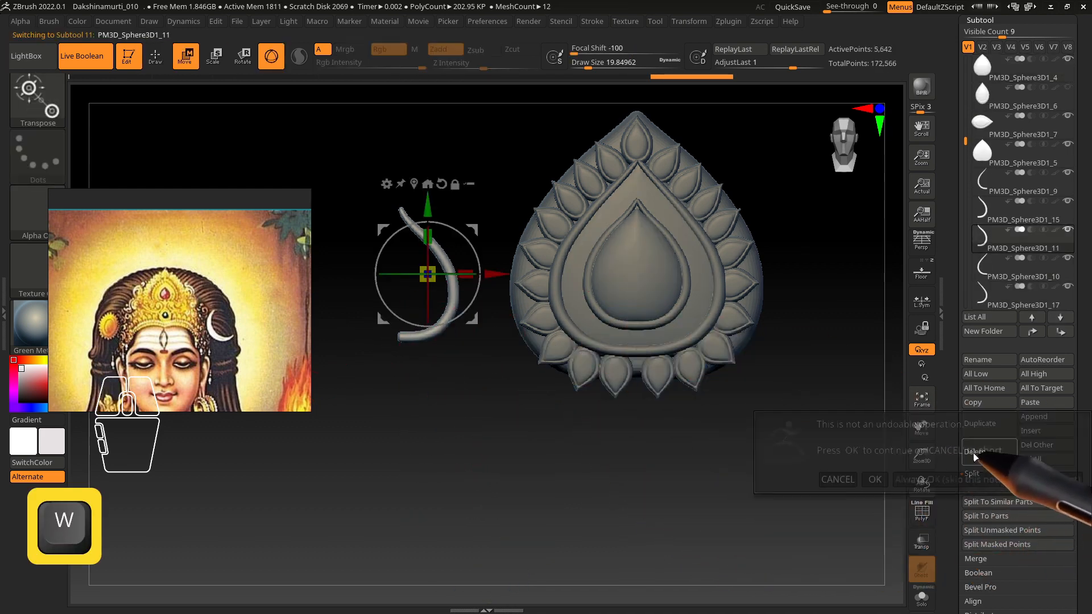
click(876, 480)
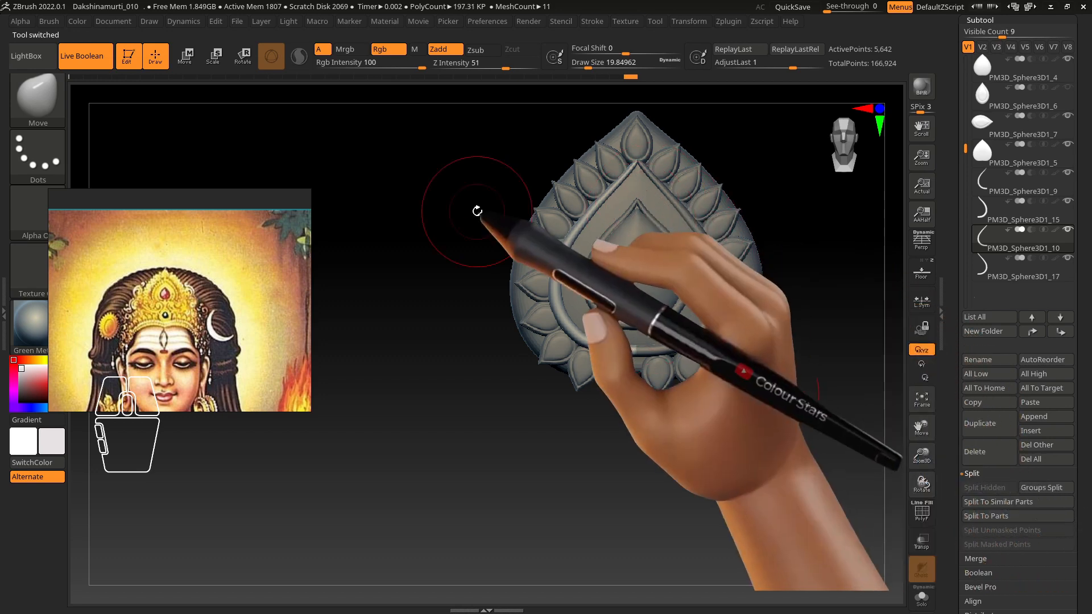
Step: Refine the apex where the central gem meets the two inner border halves with a small Move brush
alt+click(645, 227)
alt+right_drag(644, 228, 654, 225)
key(s)
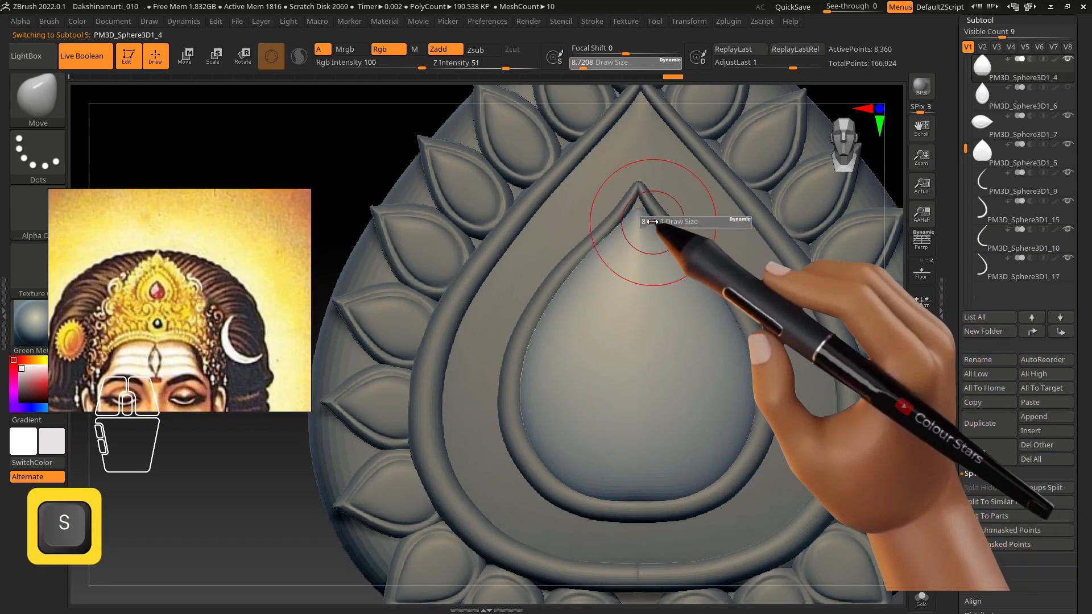
key(s)
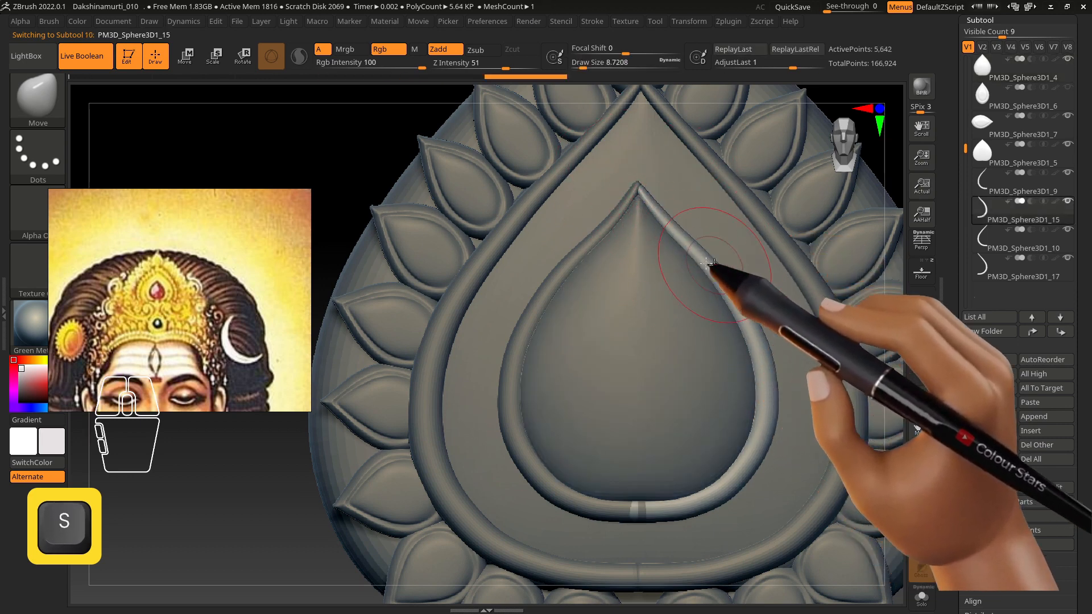
alt+click(633, 198)
key(s)
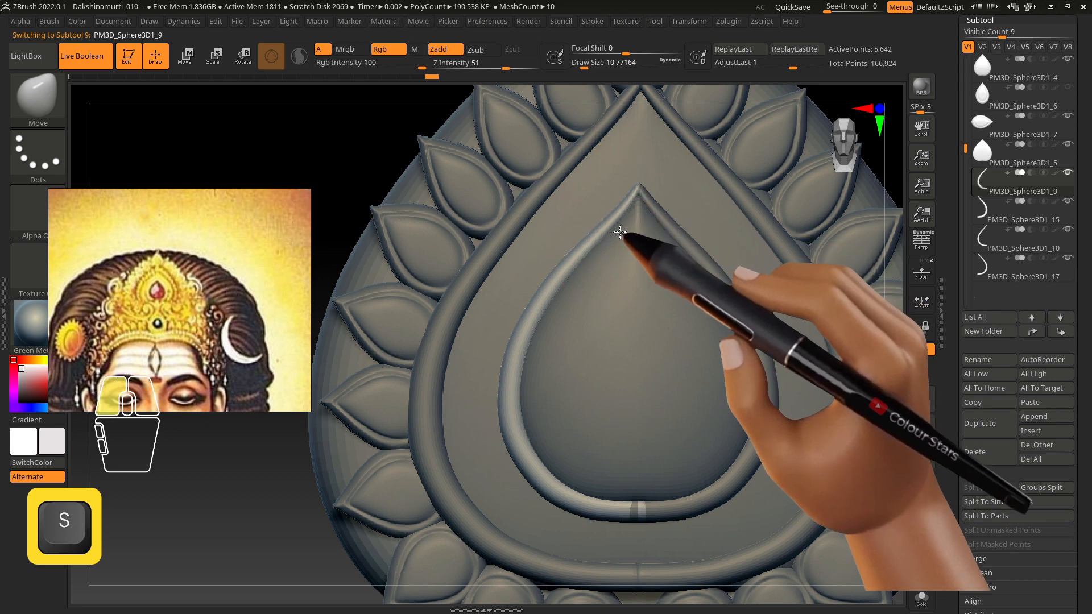
alt+click(609, 236)
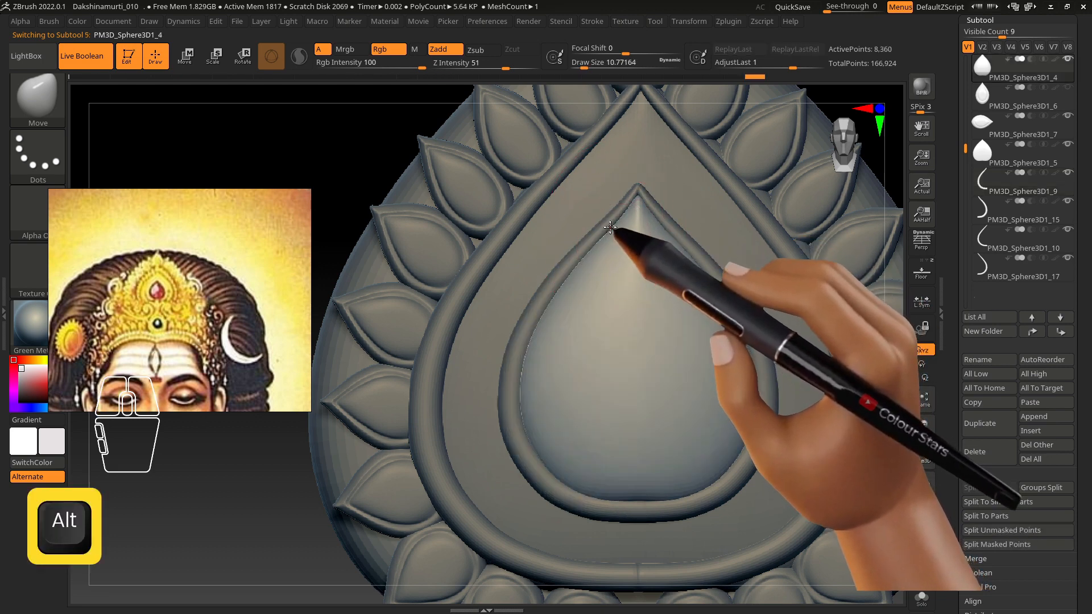
Step: Close the seam between the two inner border halves below the central gem with the Move brush
alt+click(641, 507)
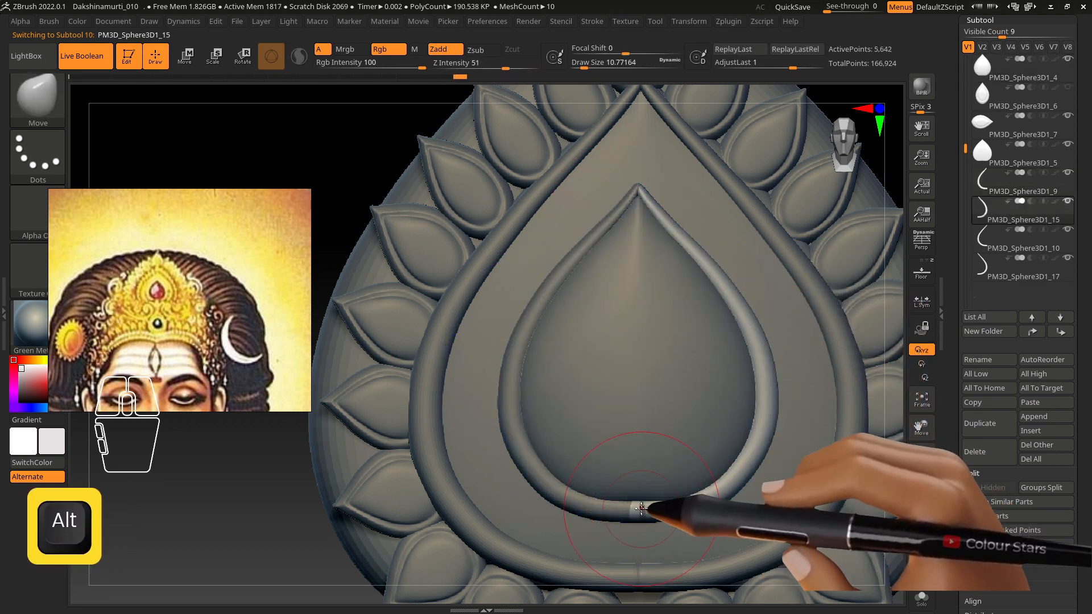
mouse_move(641, 508)
alt+mouse_down()
mouse_move(629, 505)
mouse_move(636, 515)
alt+mouse_up()
alt+click(622, 509)
alt+click(641, 510)
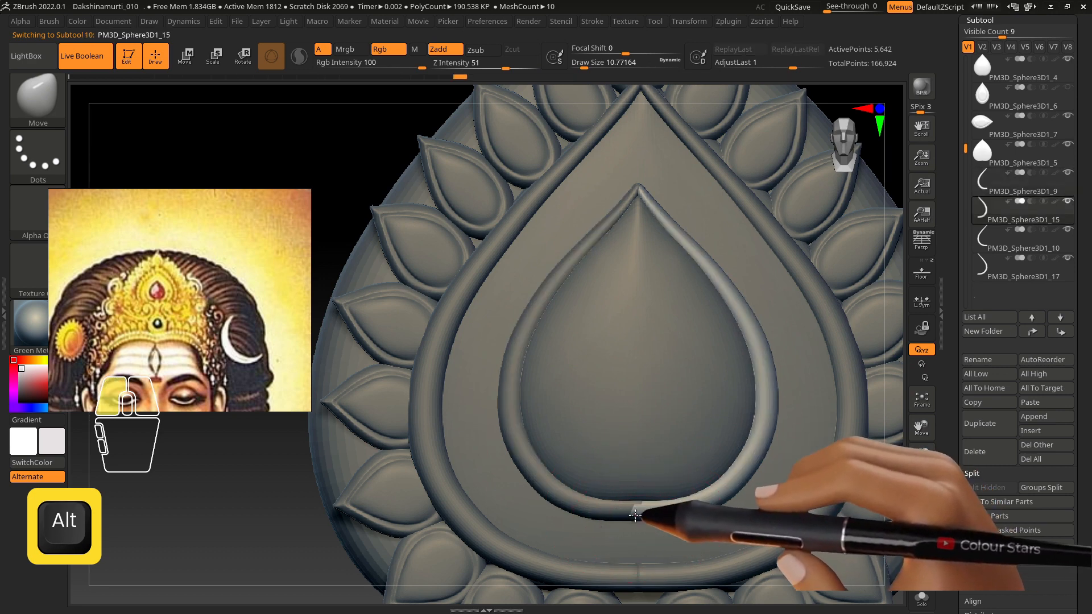
Step: Prepare the IMM Primitives IcosaSphere brush with Curve Mode on and draw size 4.01594, with the inner teardrop plate active
alt+right_drag(635, 515, 661, 303)
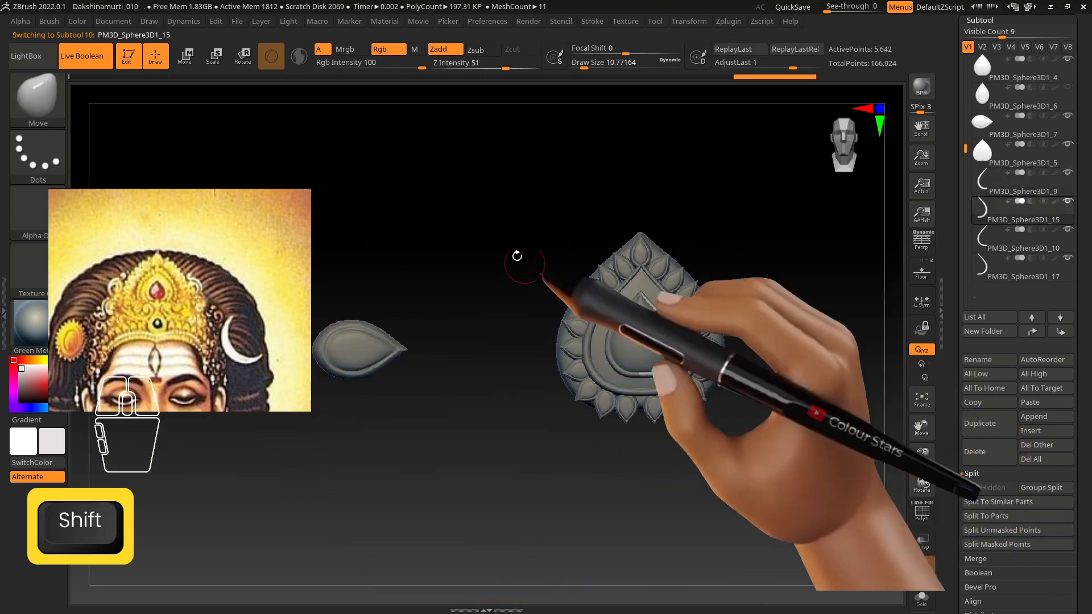
click(35, 108)
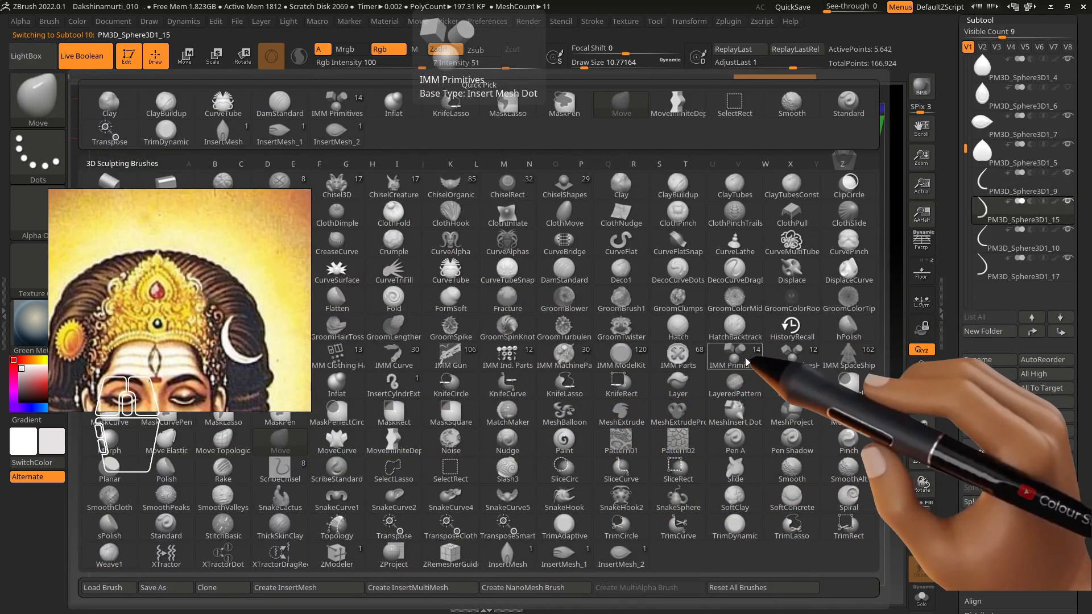
click(746, 362)
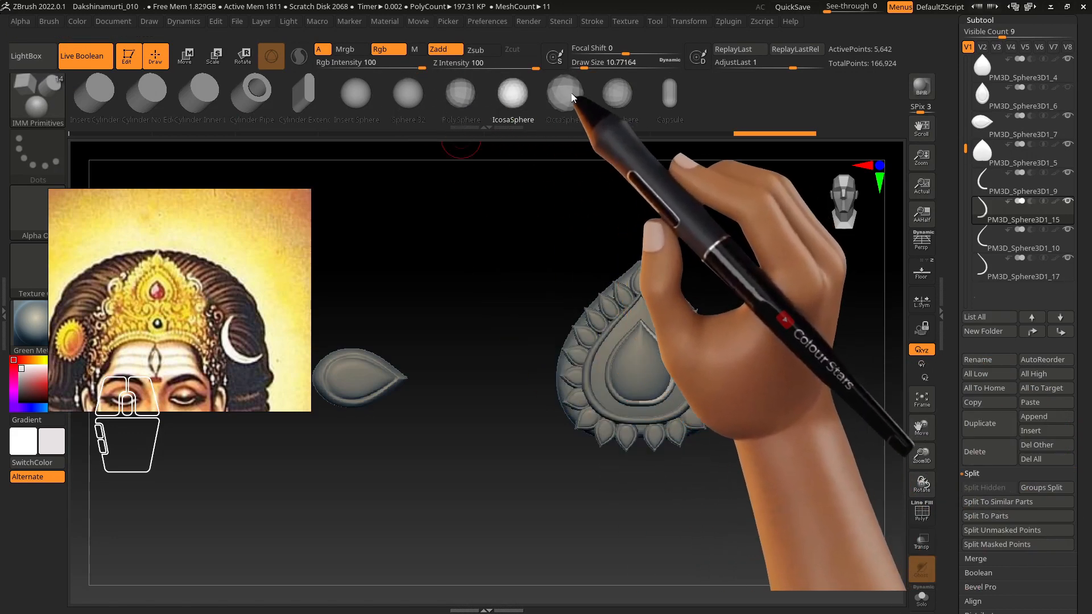
alt+right_drag(662, 324, 676, 367)
alt+click(641, 314)
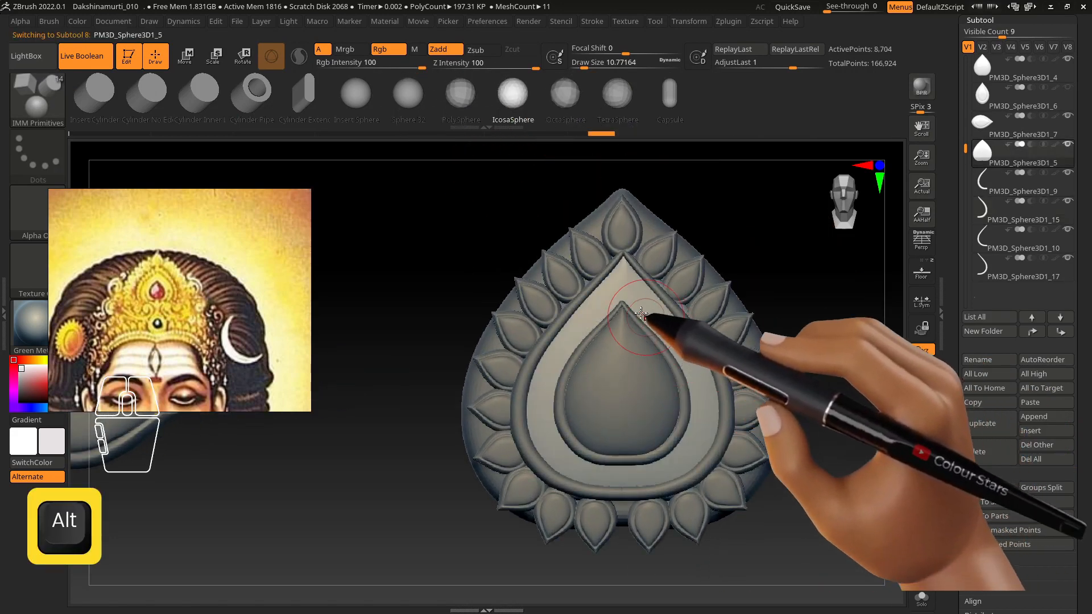
alt+right_drag(641, 314, 615, 278)
mouse_move(592, 23)
click(615, 300)
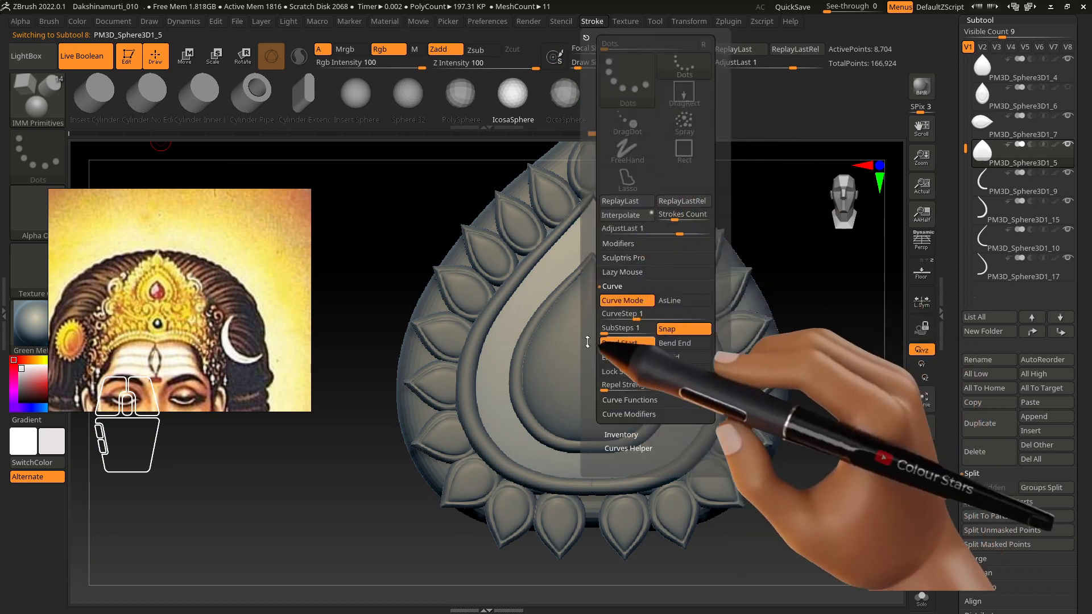
key(s)
drag(609, 247, 613, 247)
click(49, 21)
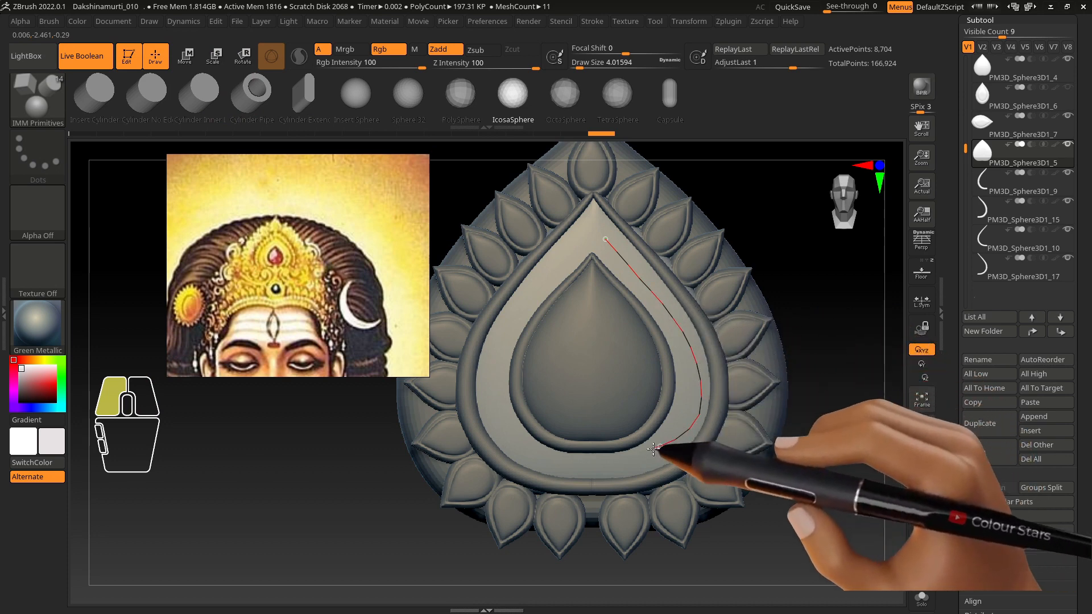
Step: Draw a curve of IcosaSphere beads along the right half of the inner plate, from below its tip to the bottom centre
drag(591, 455, 592, 455)
key(ctrl+z)
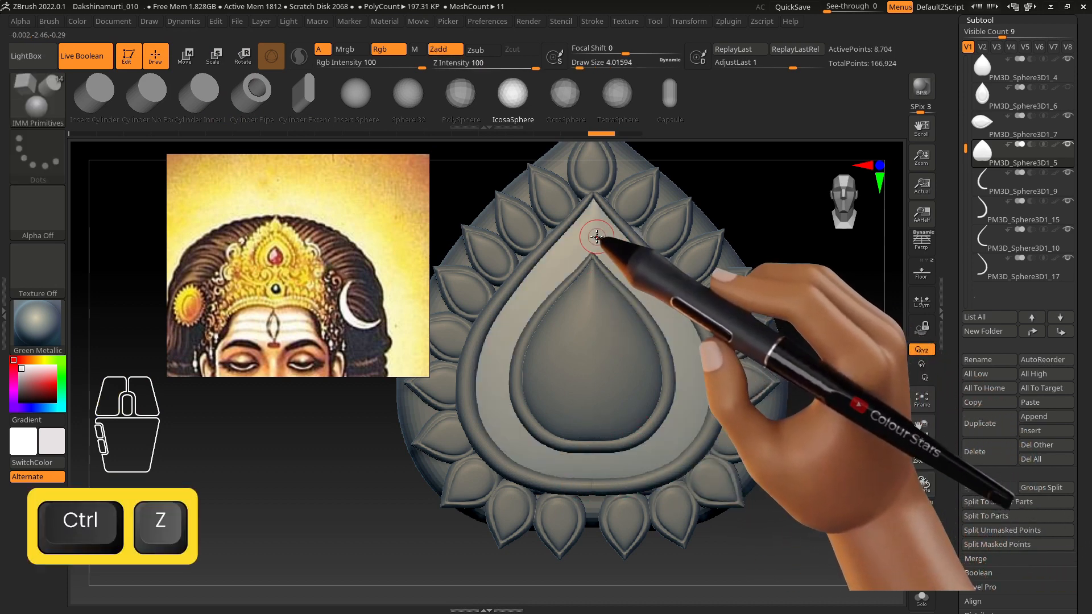
key(s)
drag(624, 268, 682, 335)
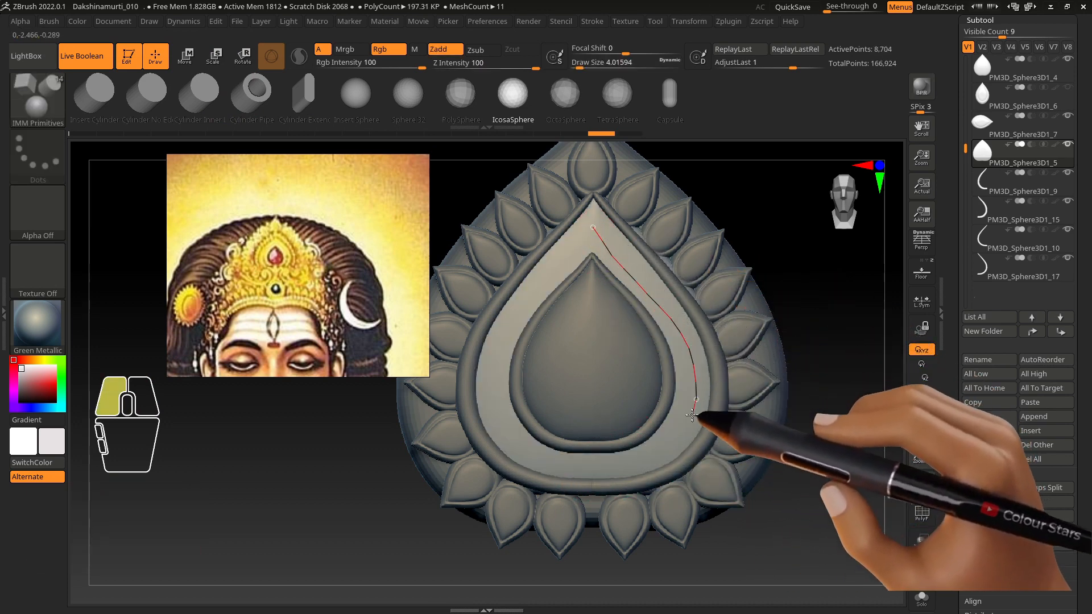
drag(583, 460, 584, 458)
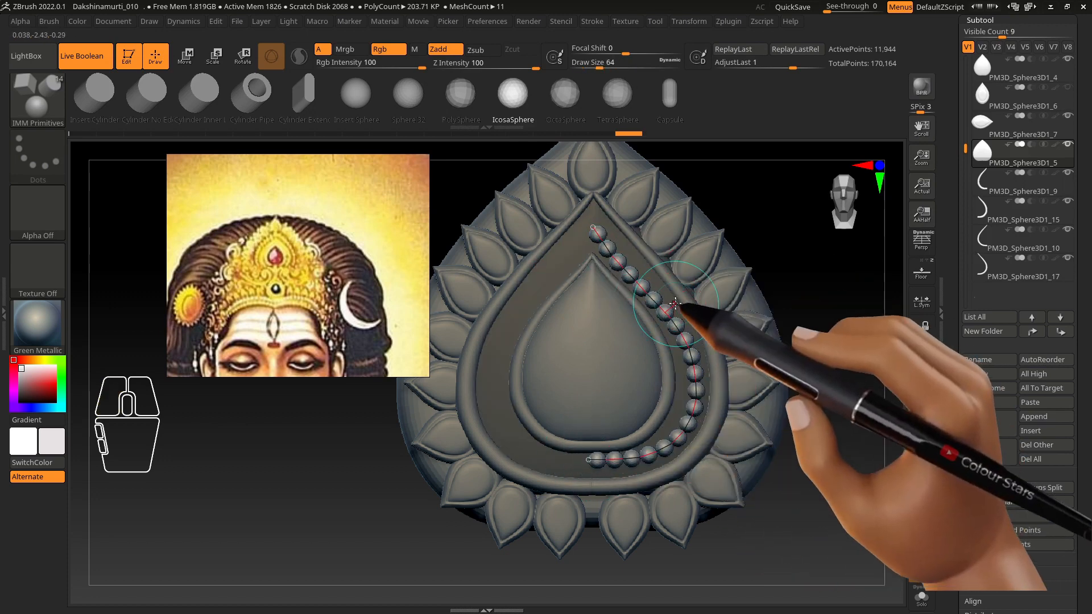
Step: Enlarge the beads on the curve by setting the draw size to 6.09693
mouse_move(684, 308)
right_down()
mouse_move(687, 265)
mouse_move(685, 305)
right_up()
drag(581, 67, 599, 67)
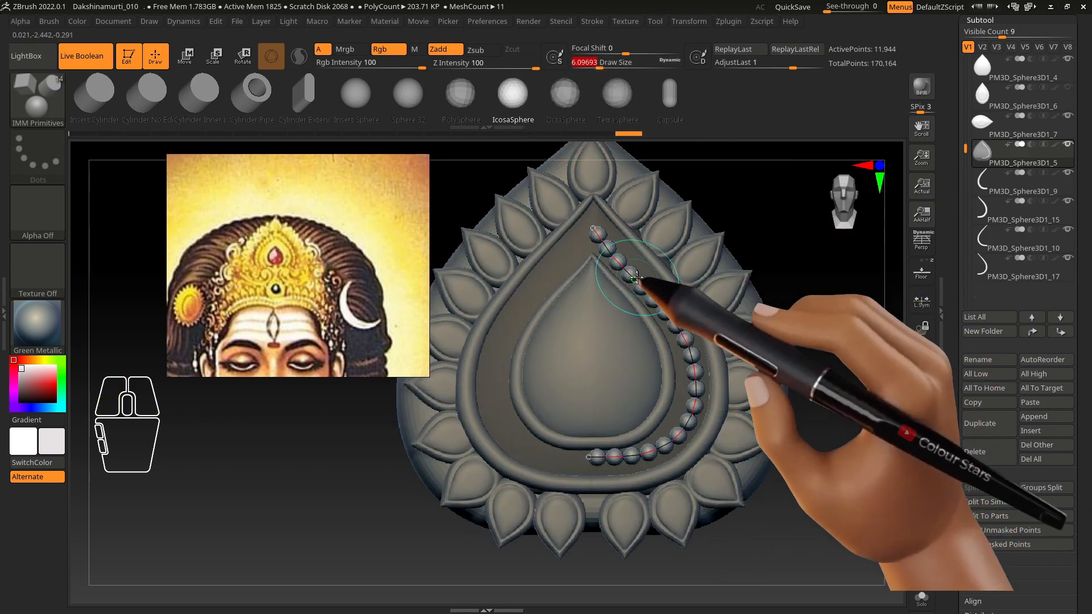
click(49, 21)
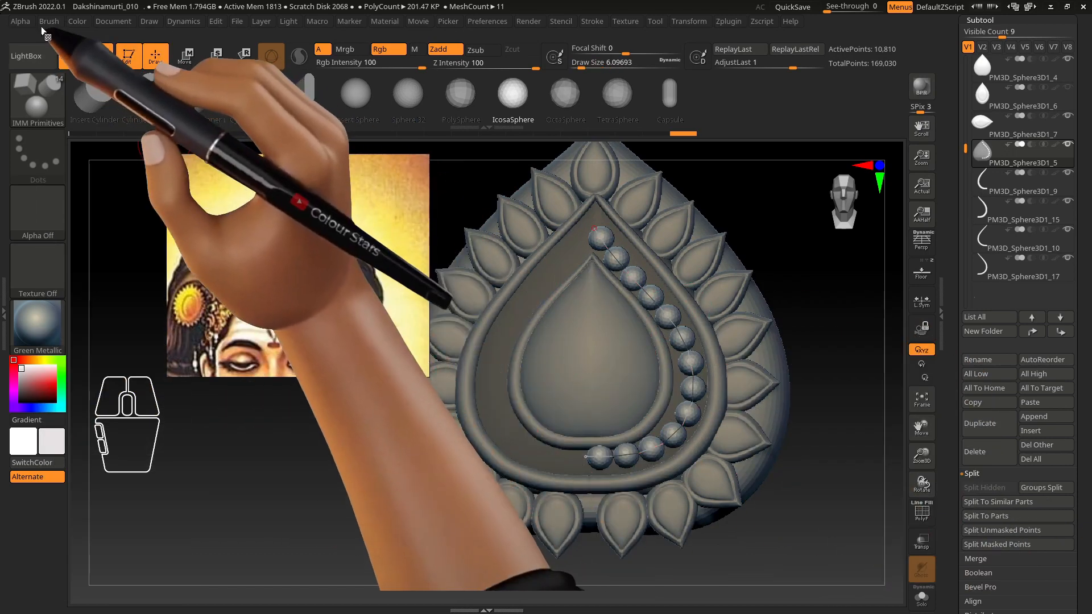
Step: Adjust the bead brush's settings and update the curve, checking from a tilted view how the beads sit on the plate
click(48, 22)
click(678, 331)
right_drag(681, 335, 701, 302)
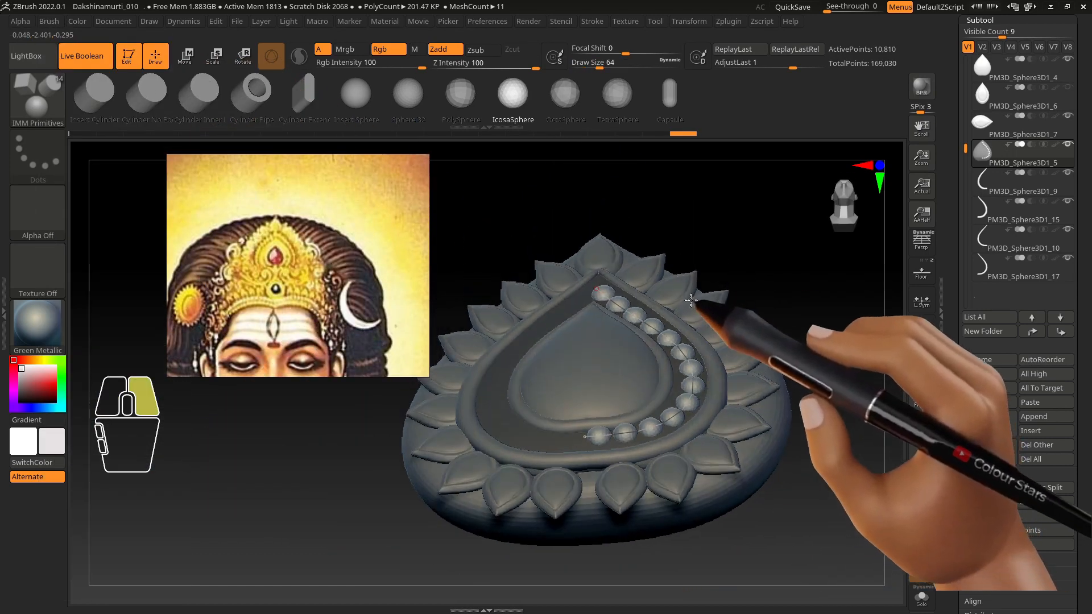
click(50, 21)
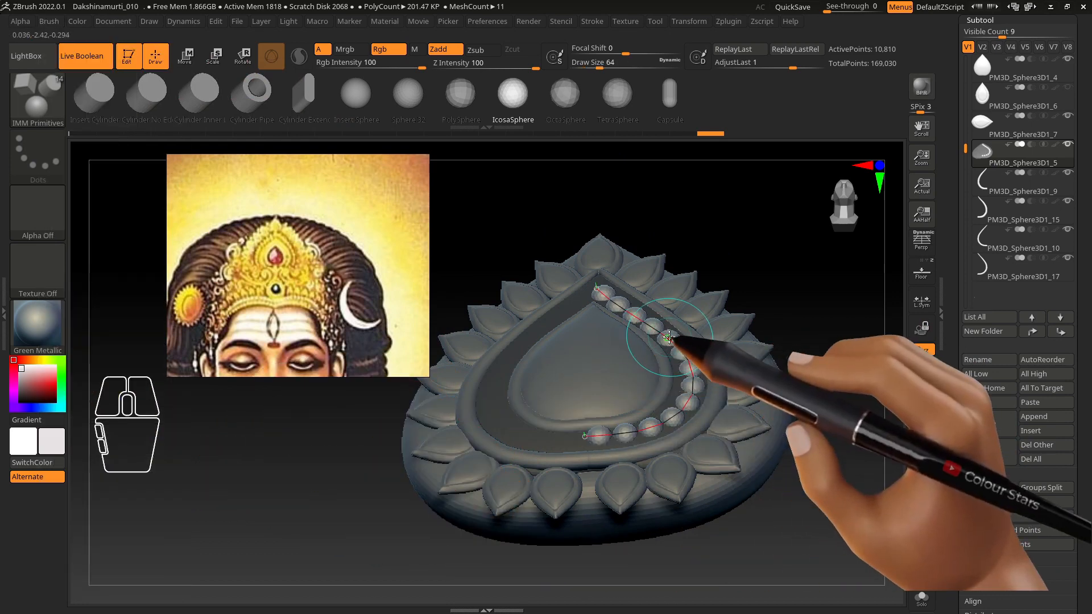
click(672, 343)
mouse_move(674, 346)
right_down()
mouse_move(691, 379)
mouse_move(668, 350)
mouse_move(742, 383)
mouse_move(773, 347)
mouse_move(711, 361)
mouse_move(681, 345)
right_up()
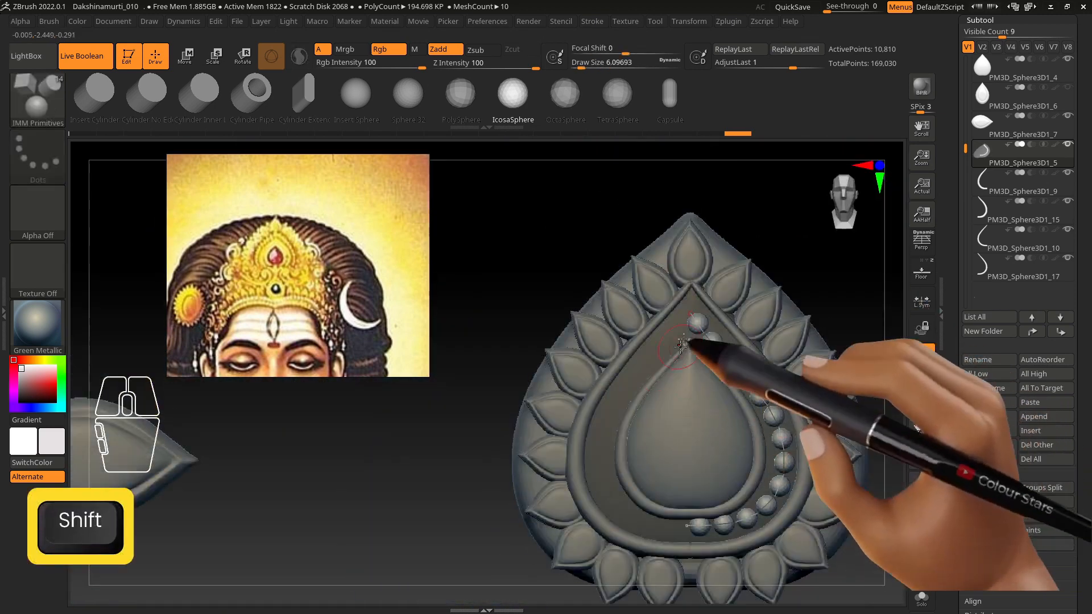
Step: Finalize the bead curve and separate the beads from the inner plate into their own subtool with Split Unmasked Points
click(609, 431)
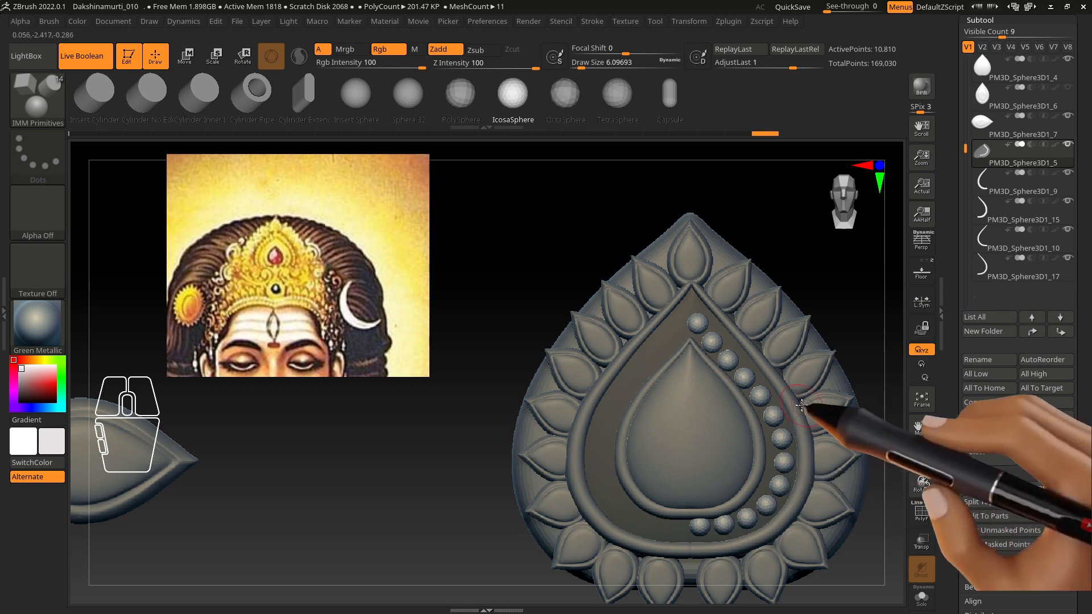
click(976, 530)
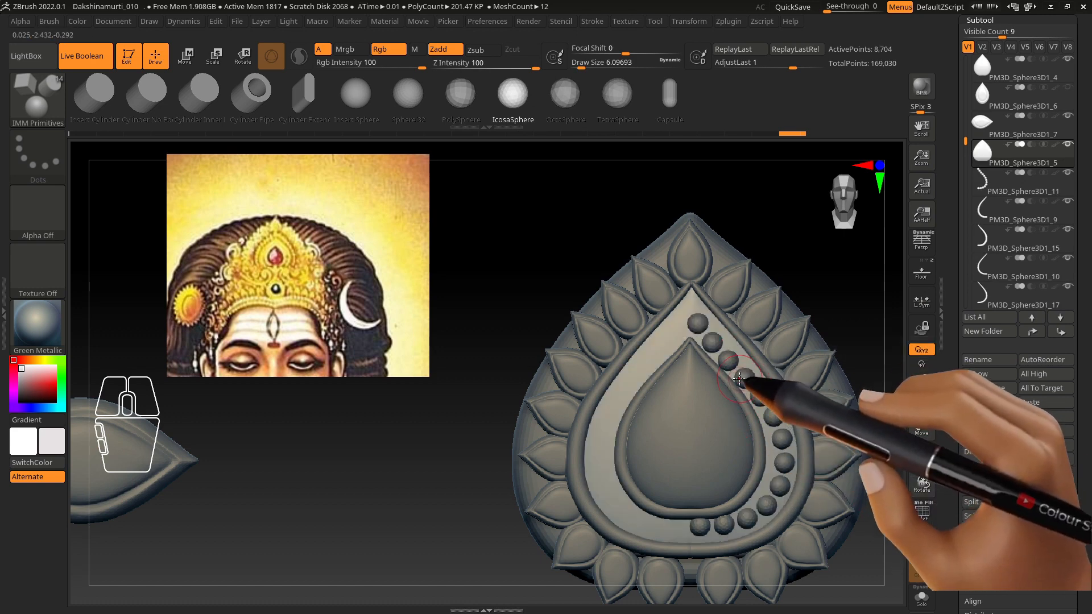
Step: Duplicate the right-hand bead row subtool and mirror the copy onto the opposite half of the inner plate
alt+click(740, 378)
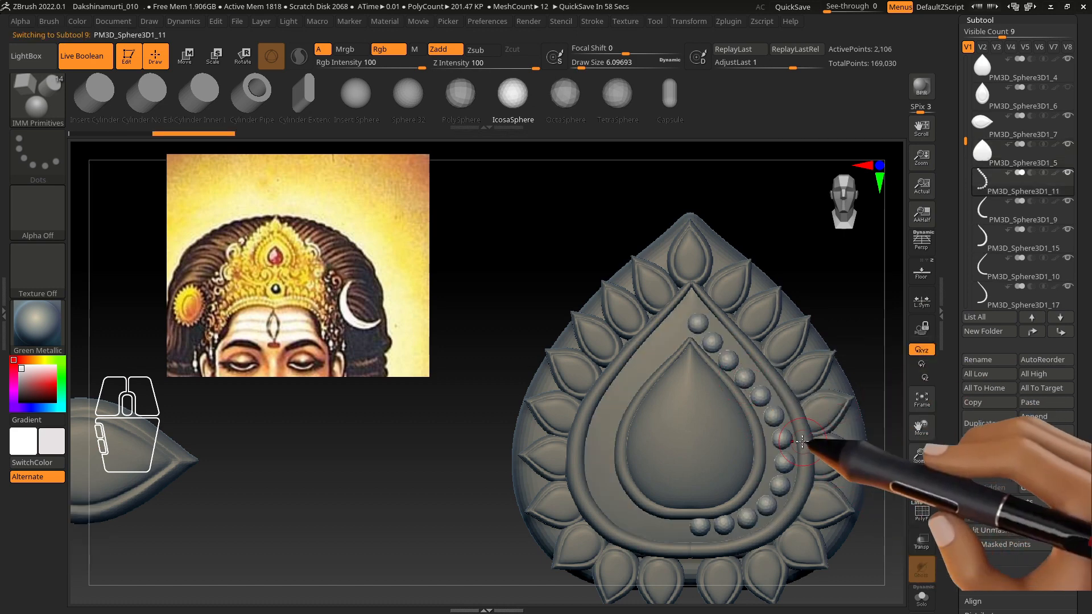
key(w)
key(ctrl+shift+d)
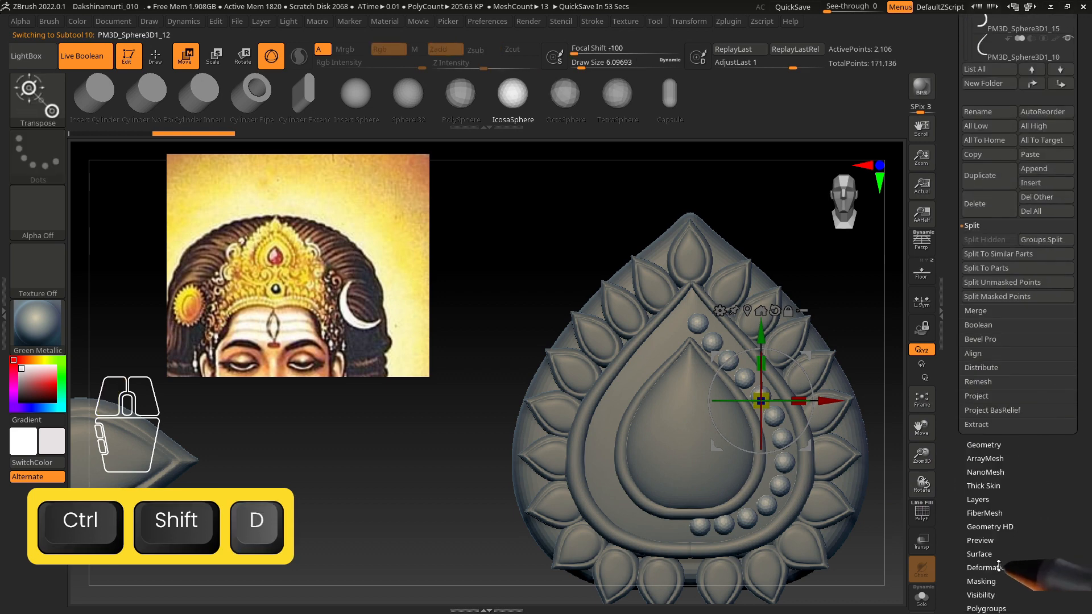
click(989, 568)
click(975, 116)
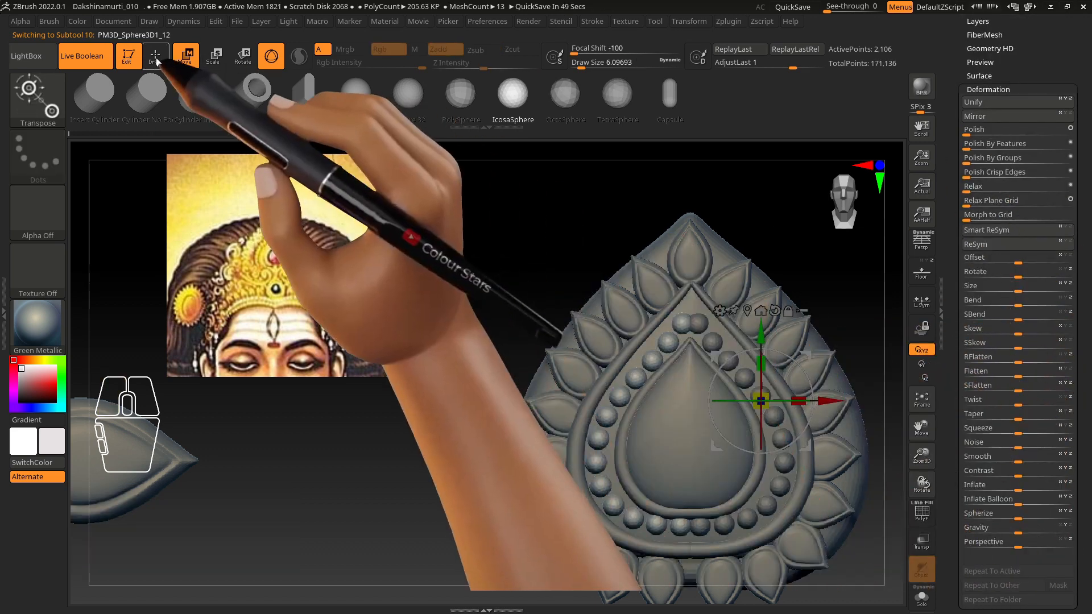
Step: Choose the Move Topological brush for adjusting the ornament and set its draw size to 4.64928
click(155, 55)
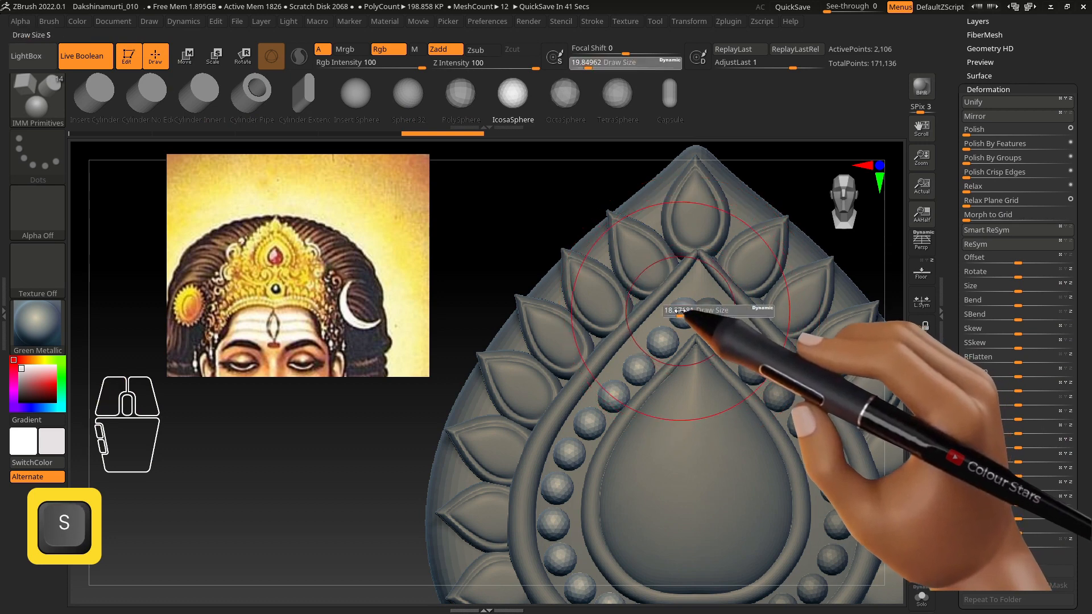
drag(681, 311, 690, 280)
click(40, 100)
click(256, 109)
key(s)
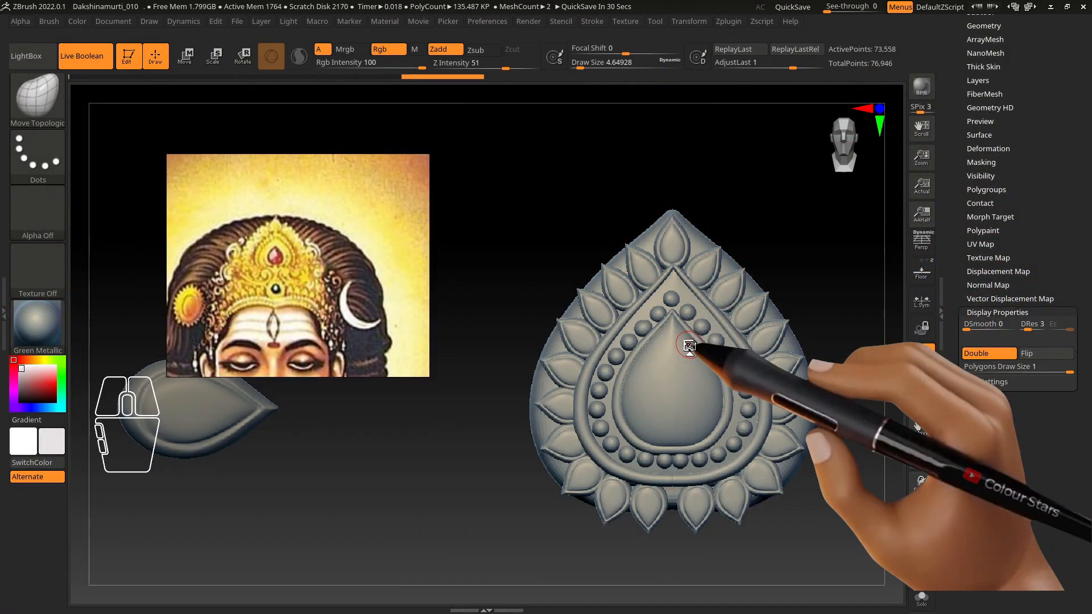
Step: Inspect the merged teardrop ornament up close with the polyframe shown, isolating polygroups and restoring the full mesh
alt+right_drag(690, 346, 681, 255)
alt+right_drag(760, 239, 749, 146)
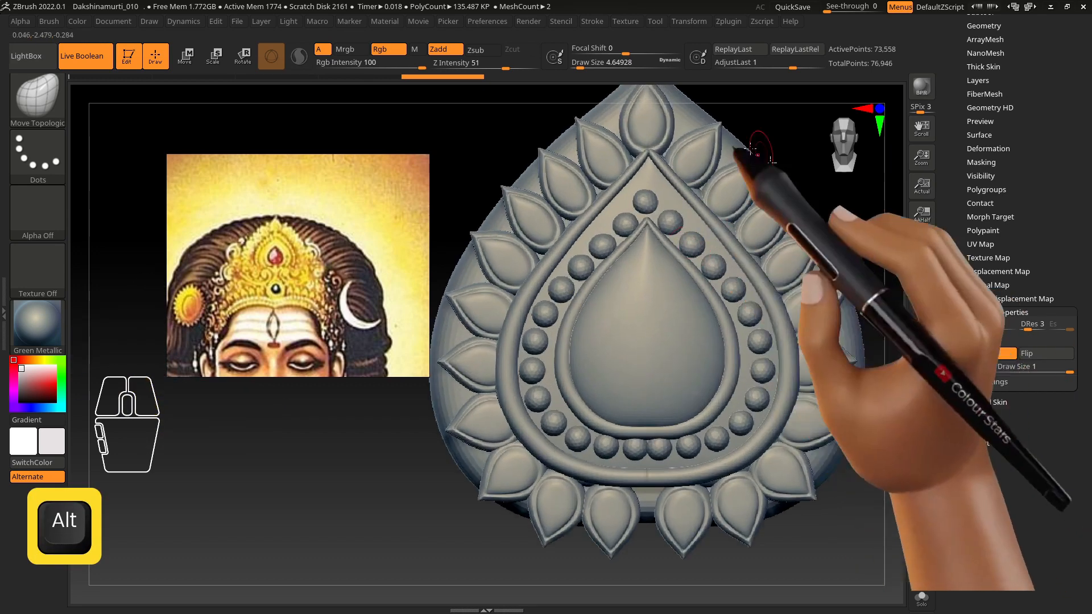
alt+right_drag(729, 182, 762, 224)
alt+right_drag(654, 332, 667, 288)
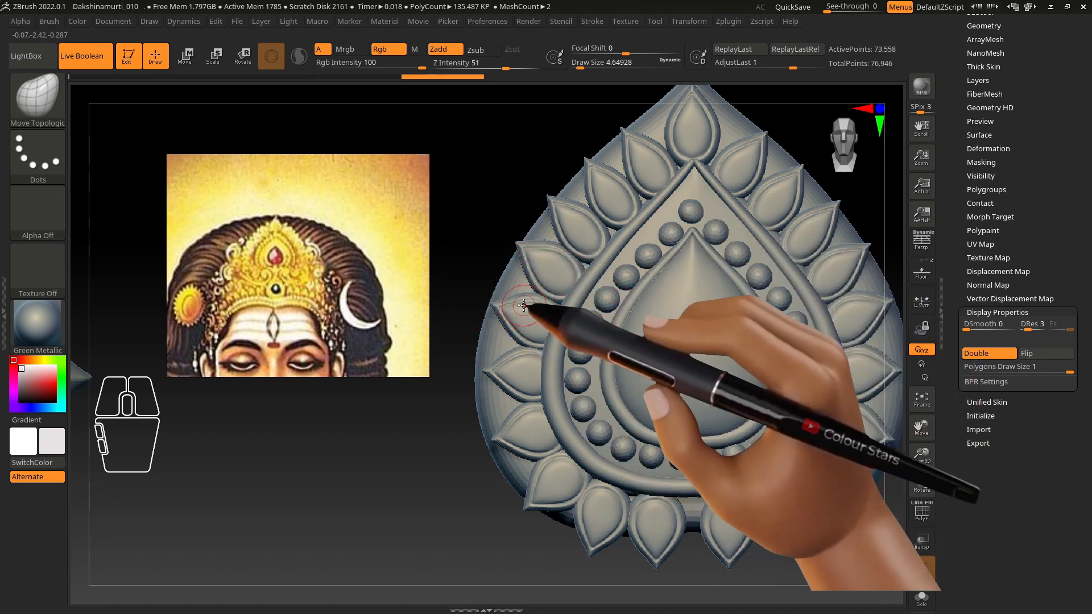
click(921, 513)
mouse_move(410, 356)
right_down()
mouse_move(499, 333)
mouse_move(700, 361)
mouse_move(593, 271)
mouse_move(711, 356)
mouse_move(619, 344)
mouse_move(592, 358)
mouse_move(627, 334)
mouse_move(645, 348)
mouse_move(701, 345)
mouse_move(675, 179)
right_up()
ctrl+shift+click(582, 349)
mouse_move(575, 393)
alt+right_down()
mouse_move(597, 332)
mouse_move(575, 398)
alt+right_up()
ctrl+shift+click(420, 495)
alt+right_drag(640, 392, 632, 296)
right_drag(632, 296, 671, 398)
click(921, 513)
shift+right_drag(796, 455, 759, 443)
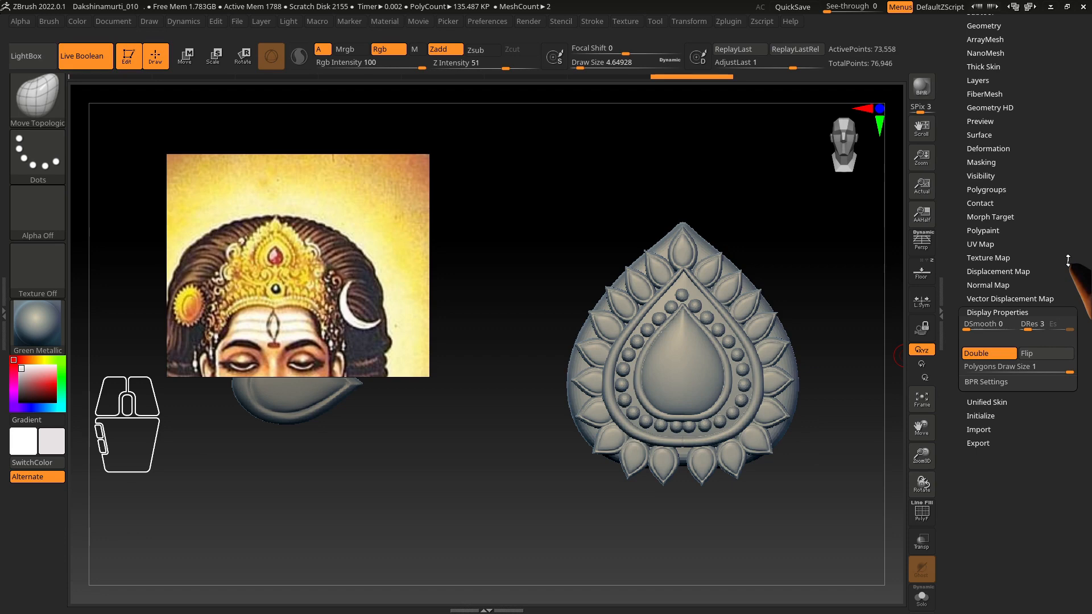
Step: Switch back to the main figure's 114-subtool model and append the merged teardrop ornament as a subtool
drag(1056, 247, 1052, 511)
click(980, 276)
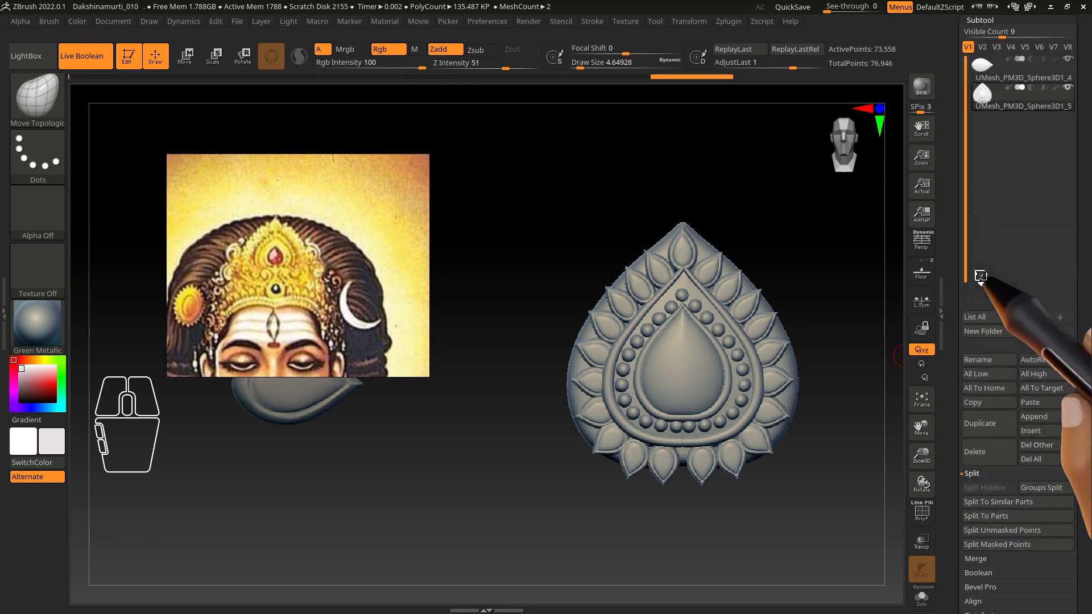
drag(1078, 55, 1074, 407)
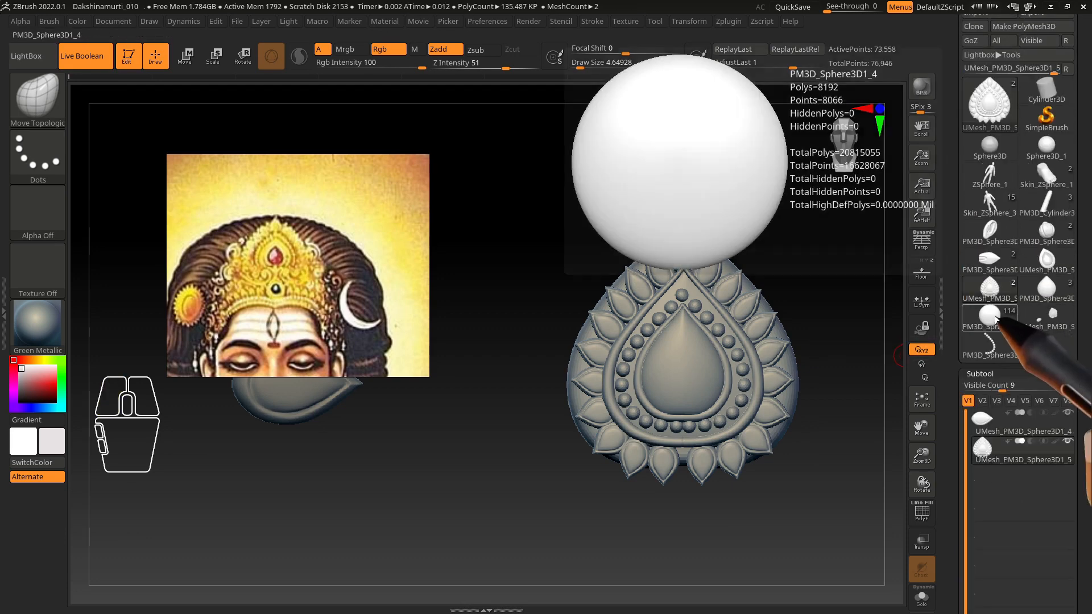
click(988, 320)
drag(1078, 543, 1078, 165)
click(1036, 392)
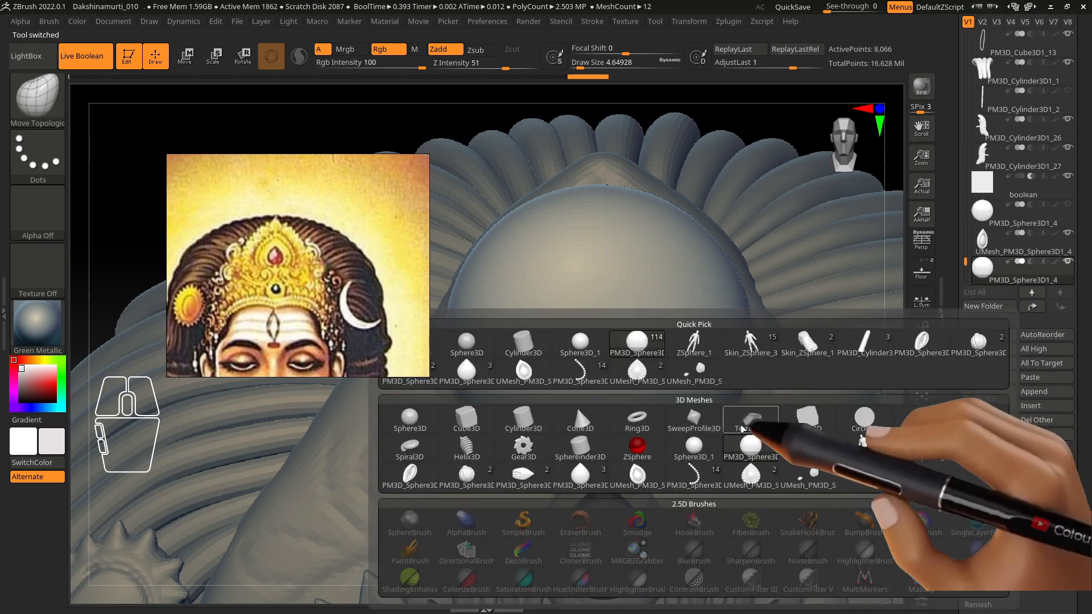
Step: Select the large sphere in front of the crown and move it out to one side of the head
alt+right_drag(699, 397, 649, 353)
alt+click(654, 358)
key(w)
drag(676, 317, 226, 444)
Step: Position the teardrop ornament on the crown above the small central gem, tilt it to the surface and scale it up slightly
alt+click(713, 377)
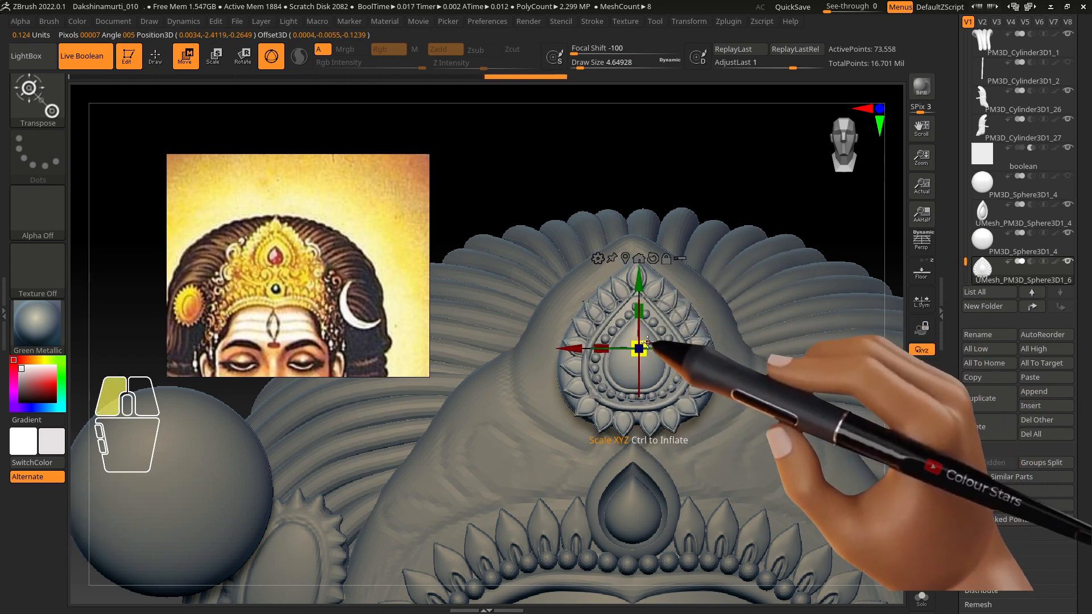
right_drag(681, 317, 672, 357)
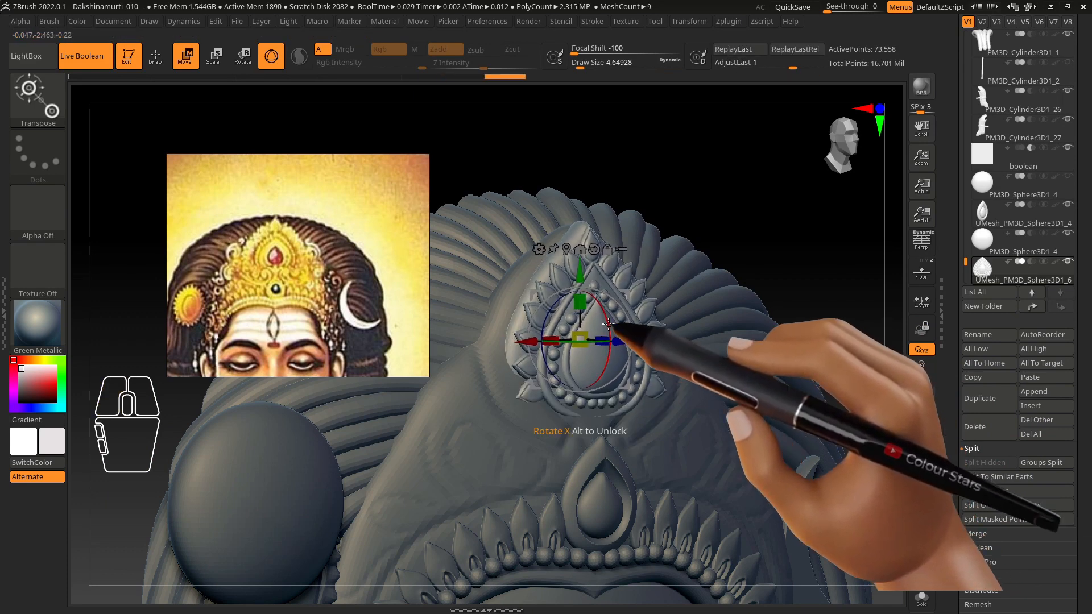
right_drag(646, 355, 640, 378)
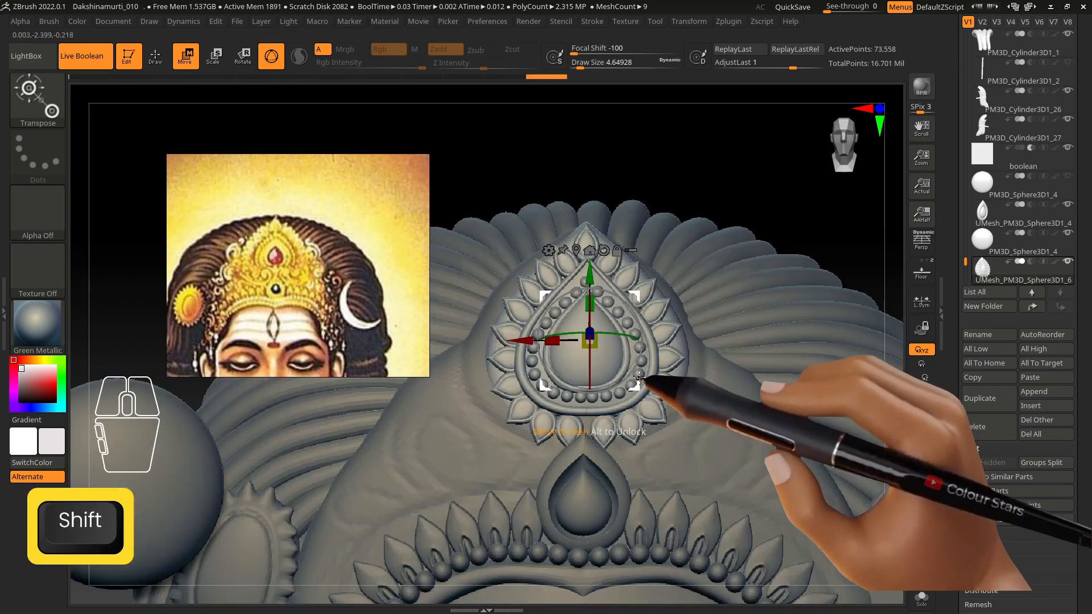
drag(595, 344, 605, 343)
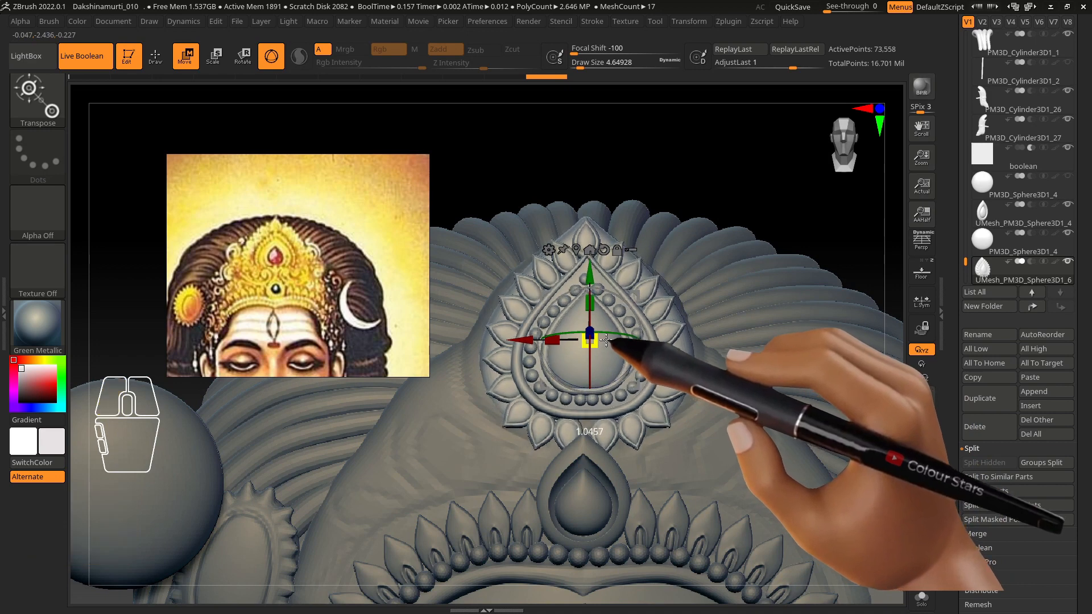
drag(641, 293, 642, 292)
alt+right_drag(651, 334, 592, 246)
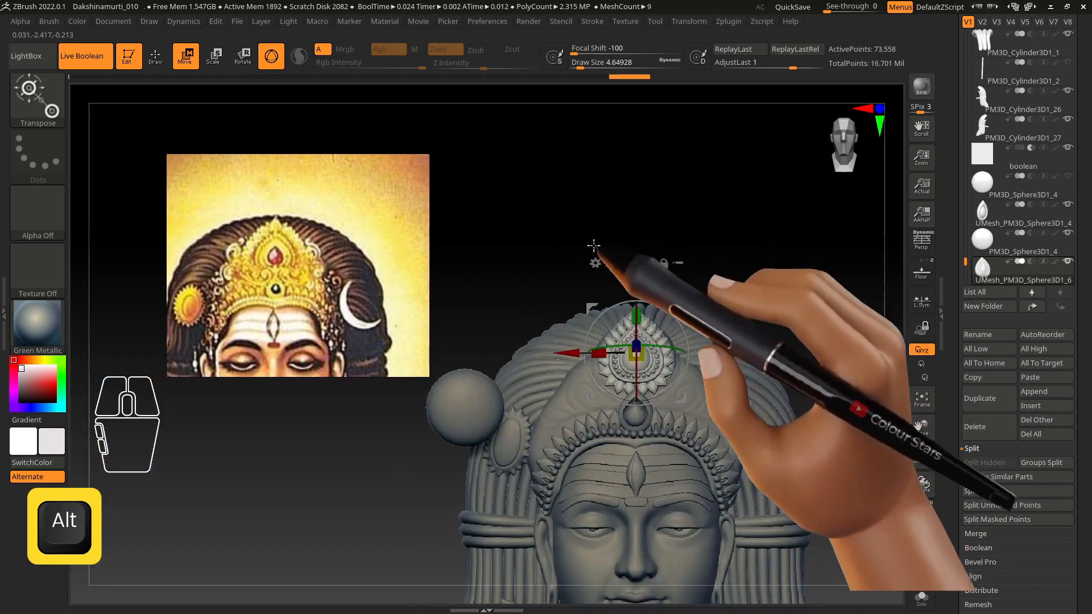
Step: Return to Draw mode and select the crown's dome beside the teardrop ornament
click(156, 56)
alt+click(695, 399)
alt+right_drag(699, 404, 577, 336)
scroll(276, 285, up, 3)
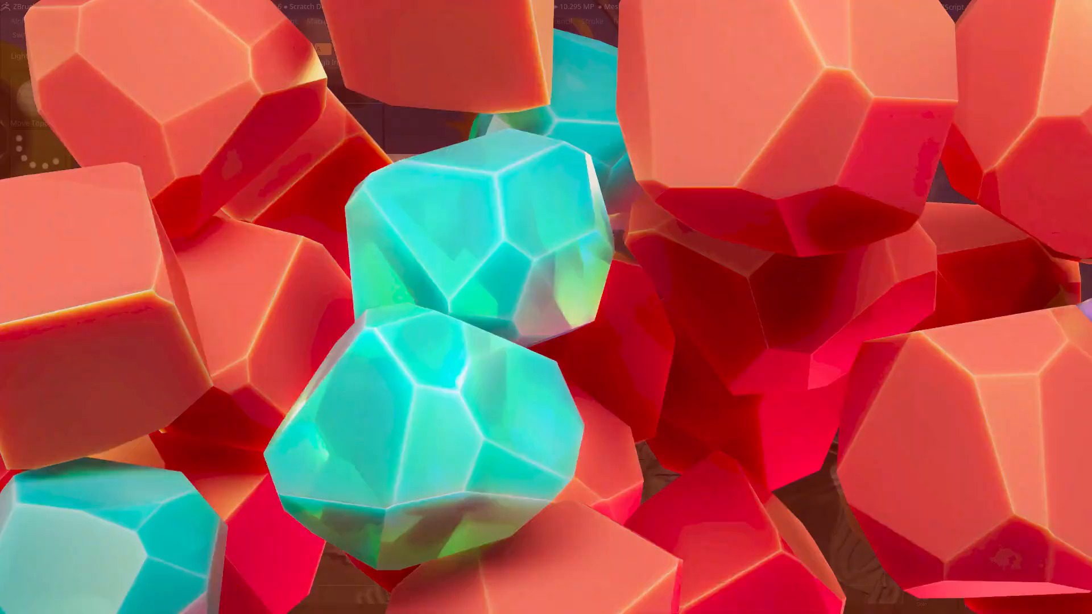